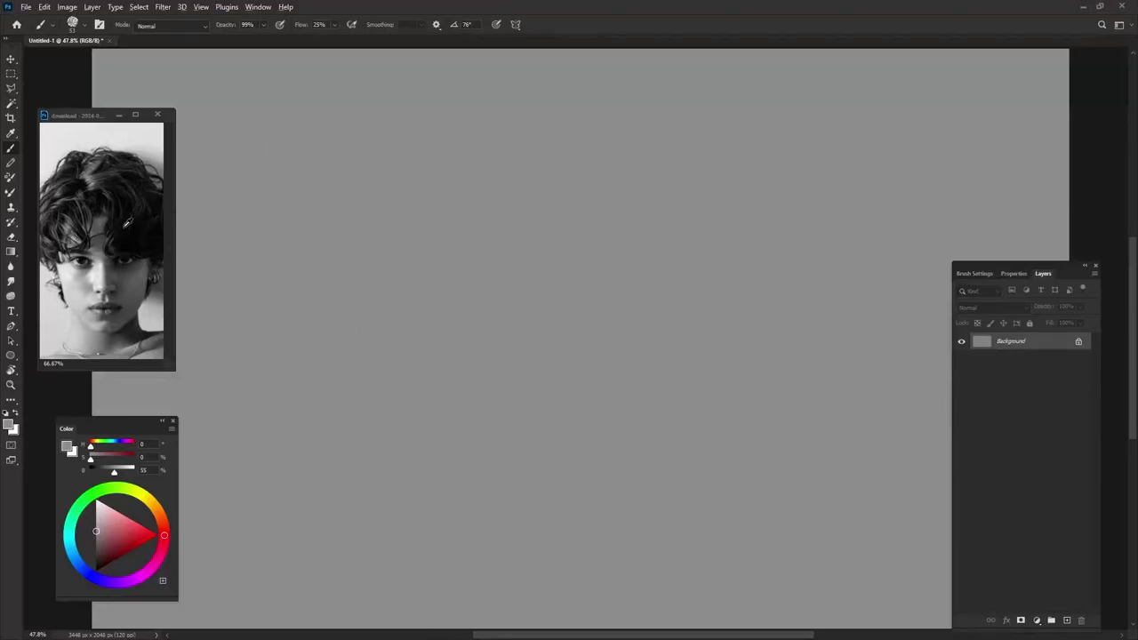
Sketch the top curve and right side of the head outline with dark brush strokes.
mouse_move(482, 92)
mouse_down()
mouse_move(325, 172)
mouse_move(291, 211)
mouse_up()
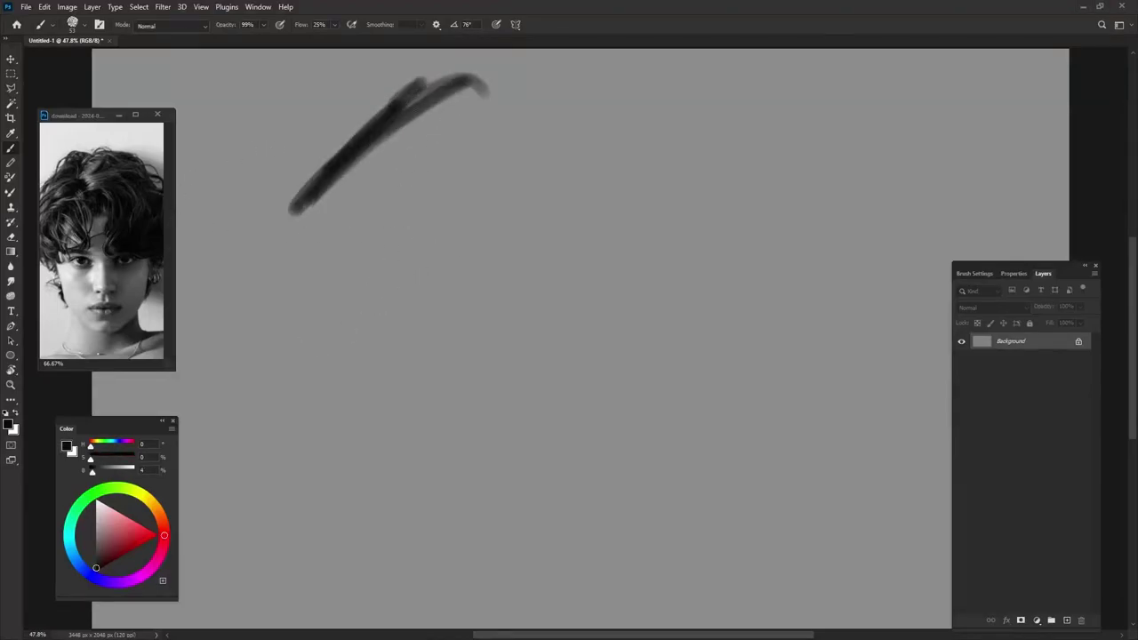
drag(444, 109, 566, 100)
mouse_move(368, 100)
mouse_down()
mouse_move(466, 51)
mouse_move(566, 55)
mouse_up()
mouse_move(391, 89)
mouse_down()
mouse_move(537, 75)
mouse_move(613, 115)
mouse_move(707, 355)
mouse_up()
drag(711, 233, 695, 431)
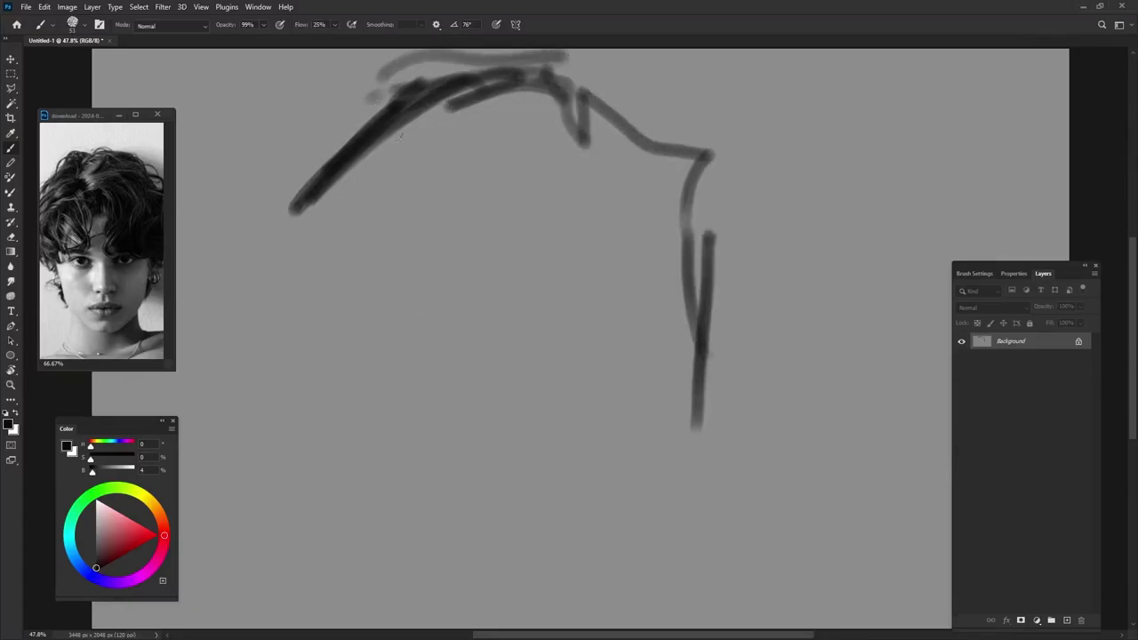
drag(487, 54, 270, 213)
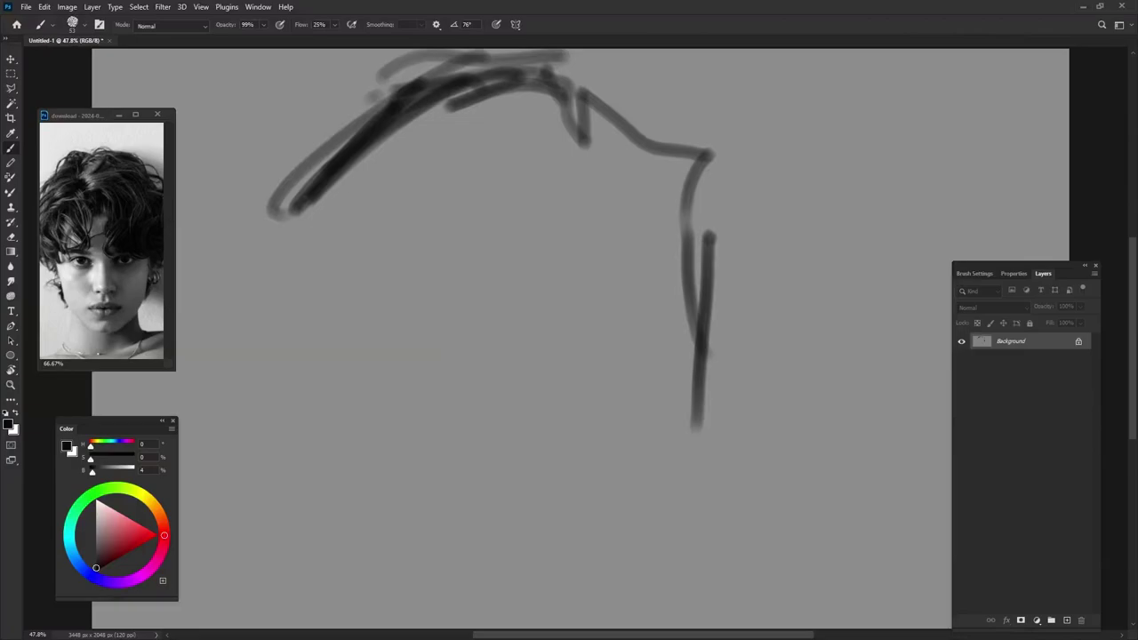
Draw the left side, cheek, jaw and chin, then the right jawline and ear curve.
mouse_move(313, 153)
mouse_down()
mouse_move(311, 373)
mouse_move(302, 360)
mouse_move(405, 384)
mouse_up()
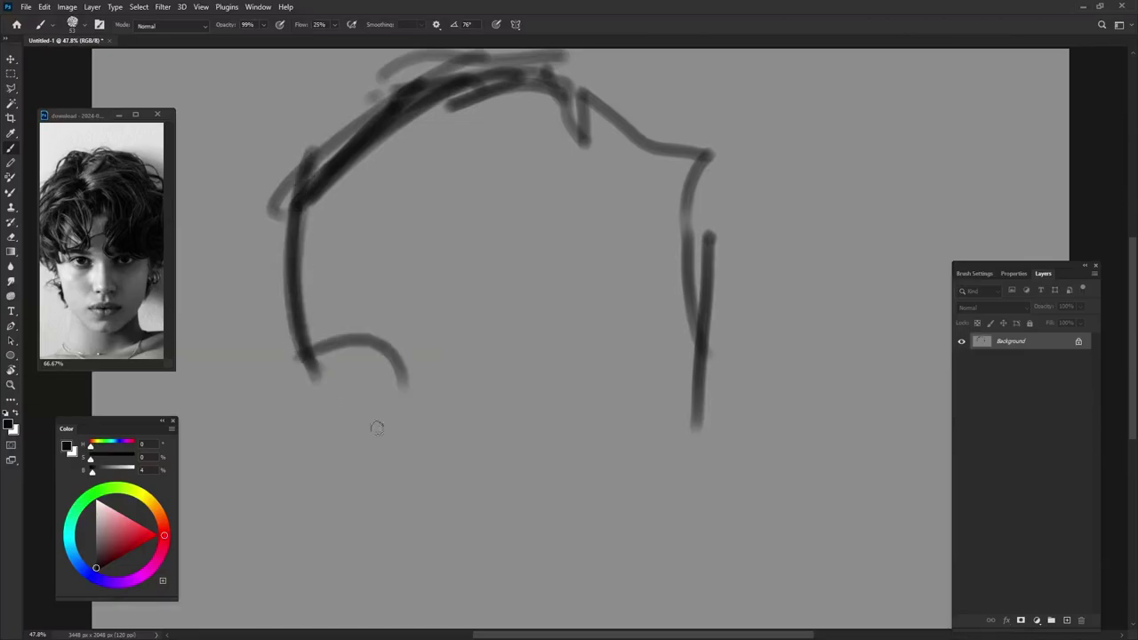
mouse_move(318, 345)
mouse_down()
mouse_move(377, 409)
mouse_move(411, 482)
mouse_up()
mouse_move(360, 342)
mouse_down()
mouse_move(415, 553)
mouse_move(555, 597)
mouse_up()
mouse_move(398, 544)
mouse_down()
mouse_move(523, 583)
mouse_move(576, 552)
mouse_up()
mouse_move(546, 605)
mouse_down()
mouse_move(668, 462)
mouse_move(677, 410)
mouse_up()
drag(665, 291, 689, 388)
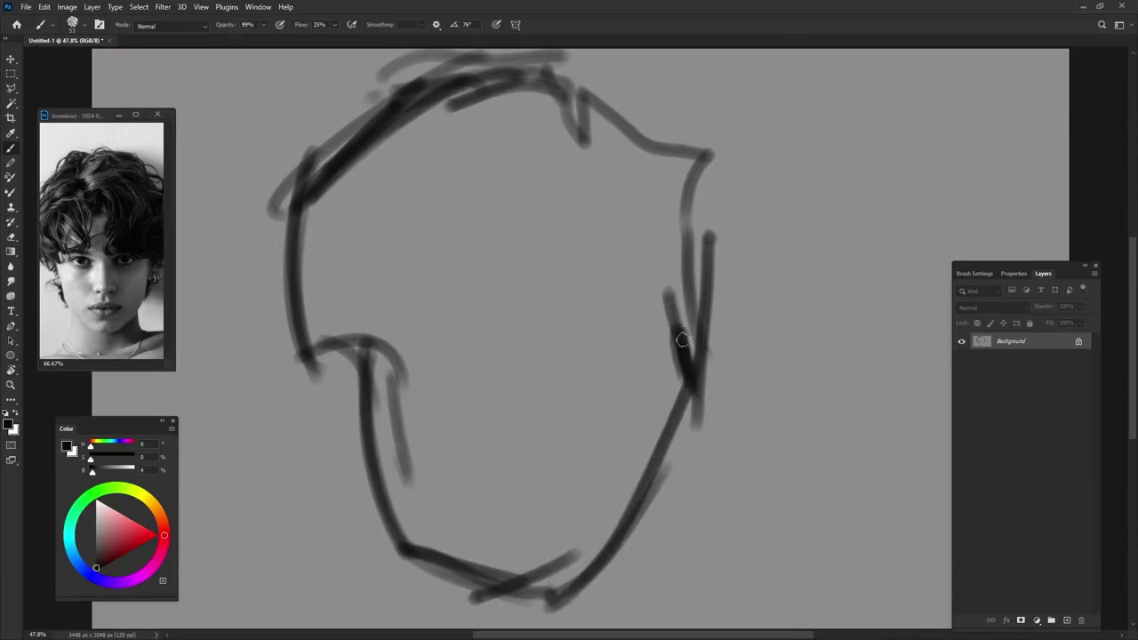
mouse_move(527, 63)
mouse_down()
mouse_move(700, 138)
mouse_move(773, 369)
mouse_up()
drag(754, 322, 711, 402)
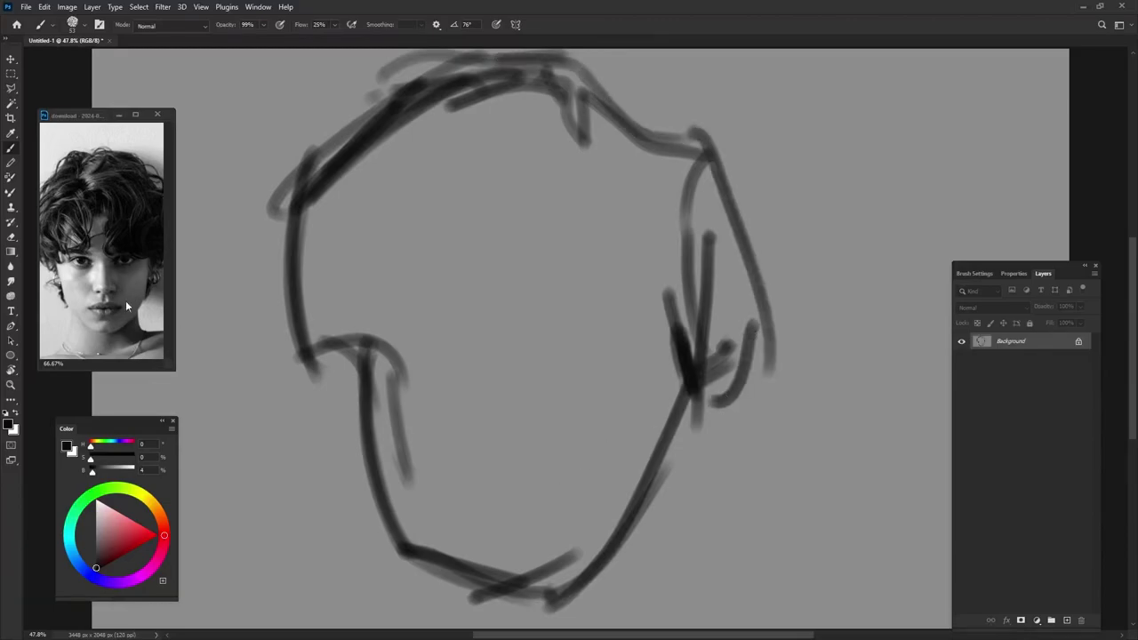
Enlarge the reference photo window and pan it to show the face.
click(173, 364)
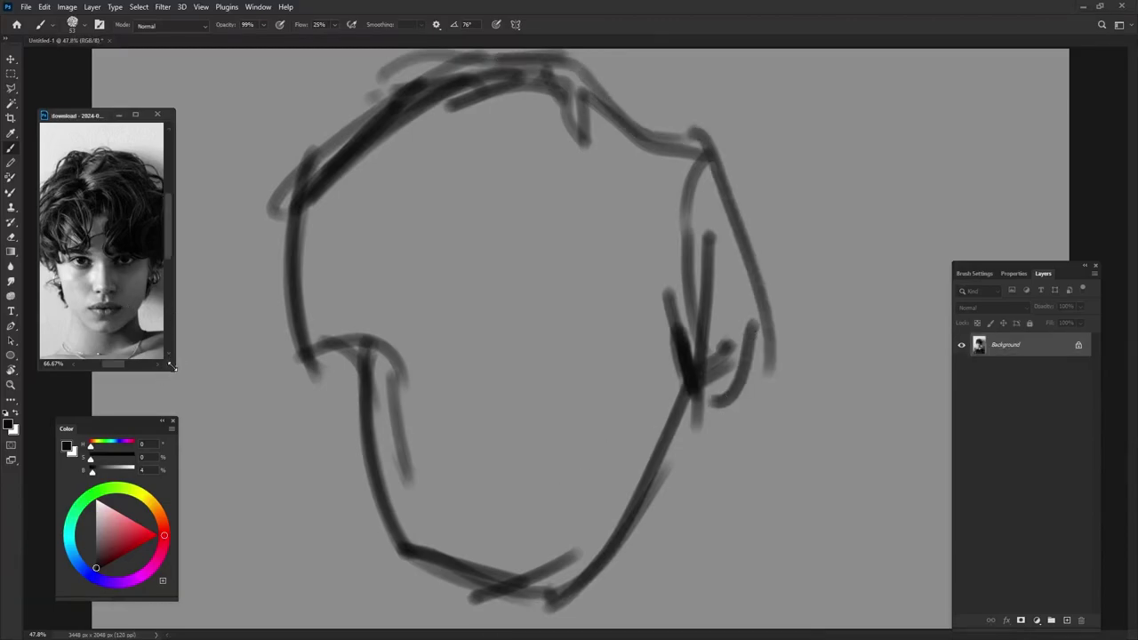
drag(173, 365, 206, 367)
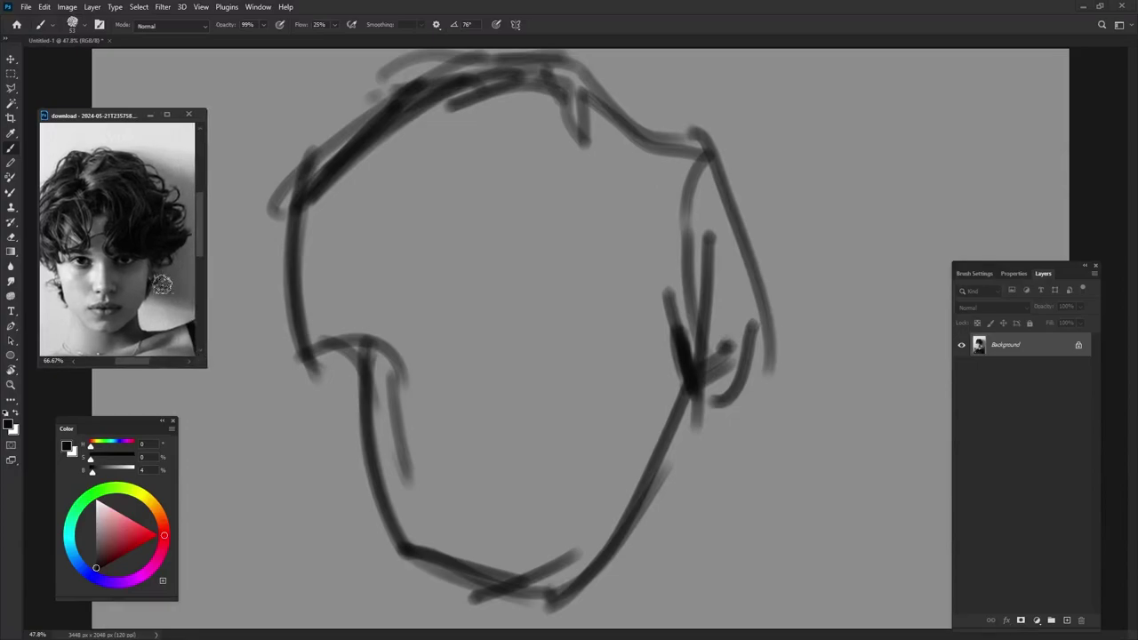
drag(139, 275, 125, 298)
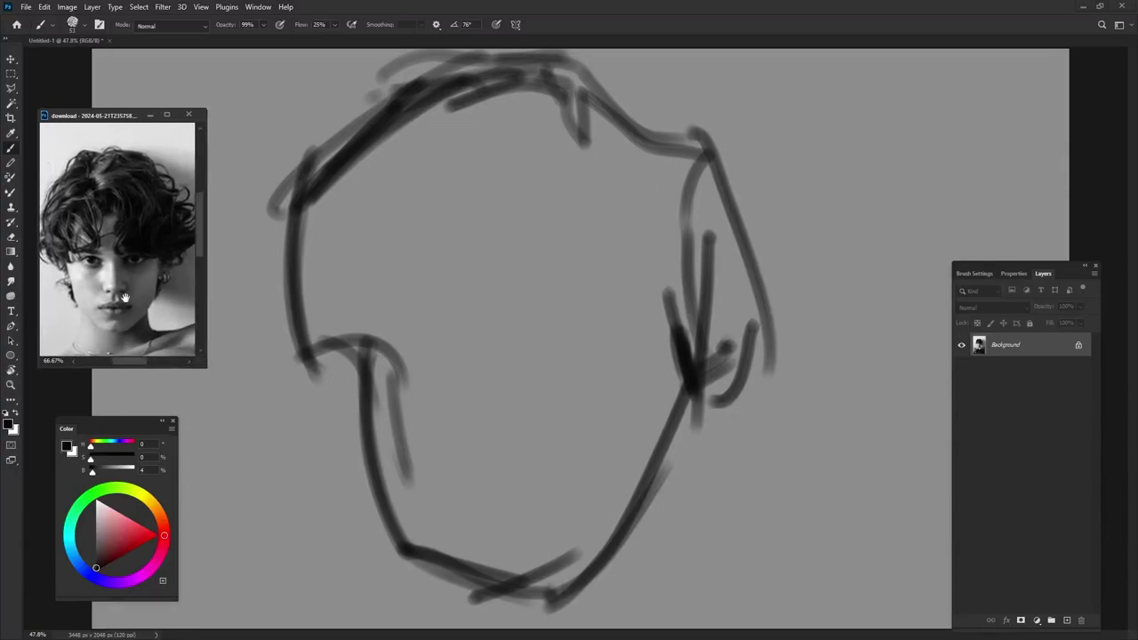
click(681, 210)
Draw the right ear and earring, plus curly hair strands along the left side and forehead.
drag(695, 129, 758, 284)
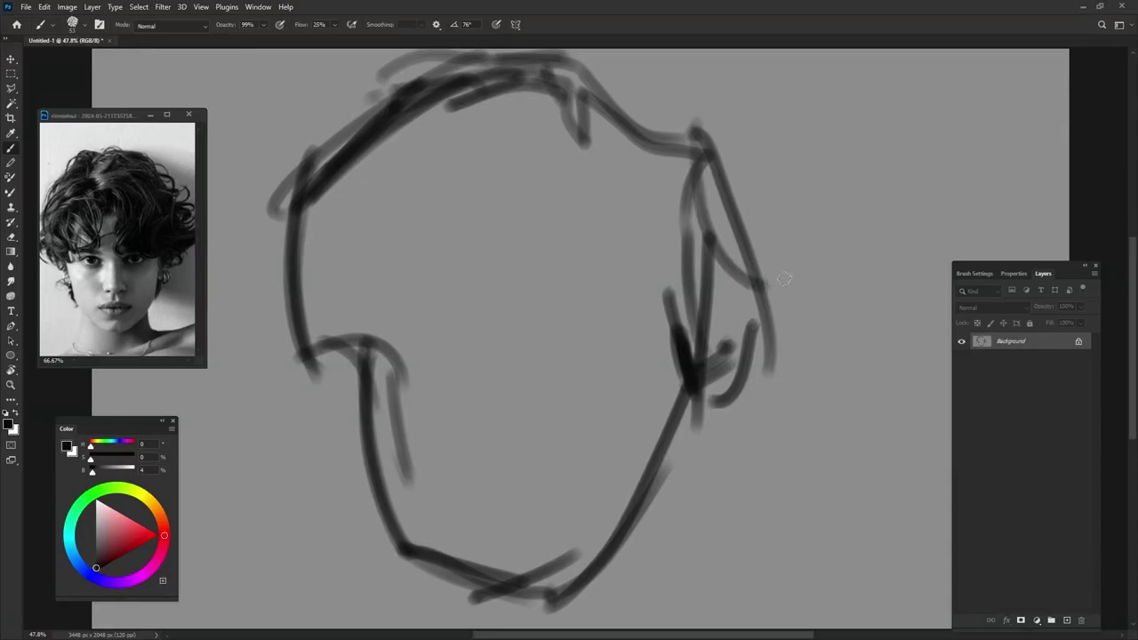
drag(728, 233, 755, 221)
drag(769, 289, 708, 373)
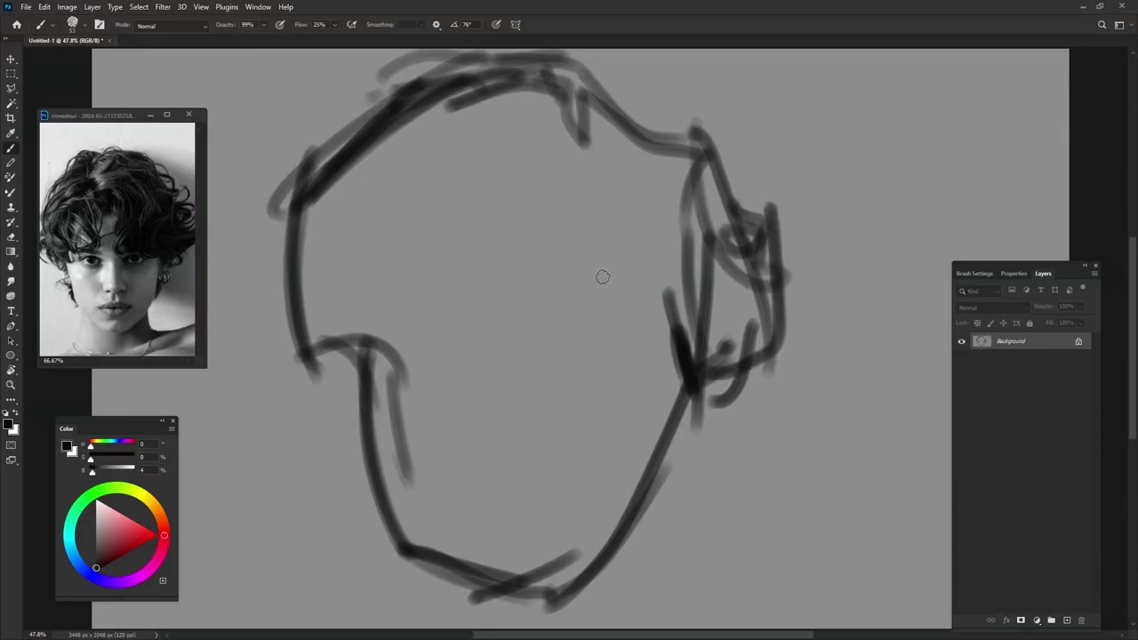
mouse_move(283, 253)
mouse_down()
mouse_move(286, 295)
mouse_move(256, 370)
mouse_move(360, 349)
mouse_move(499, 297)
mouse_move(462, 213)
mouse_move(391, 339)
mouse_up()
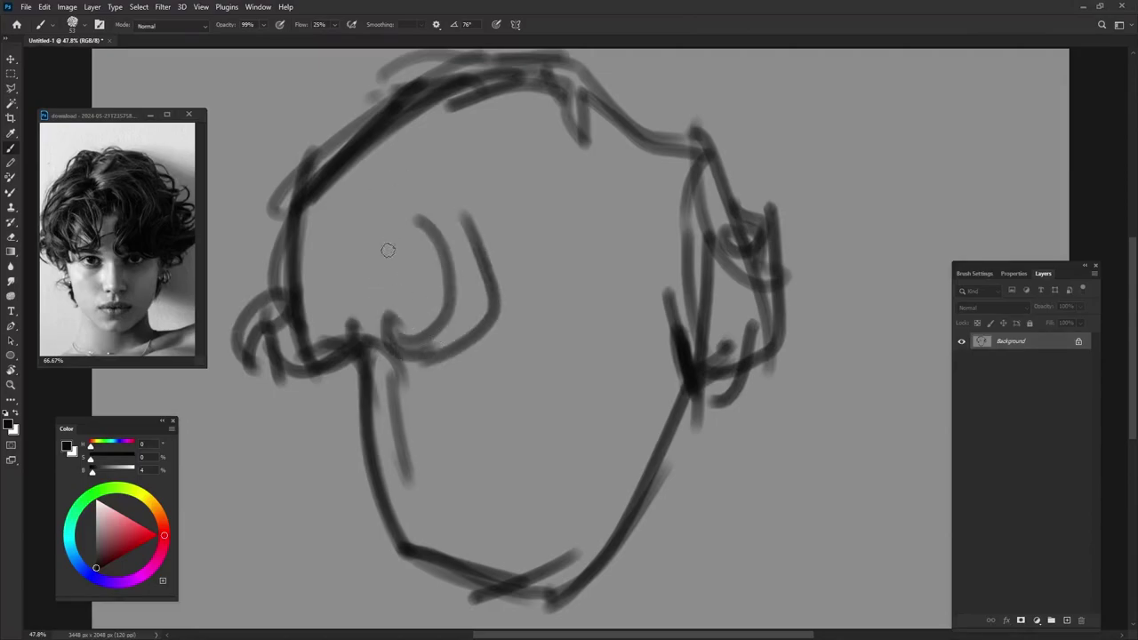
mouse_move(377, 253)
mouse_down()
mouse_move(417, 327)
mouse_move(376, 373)
mouse_up()
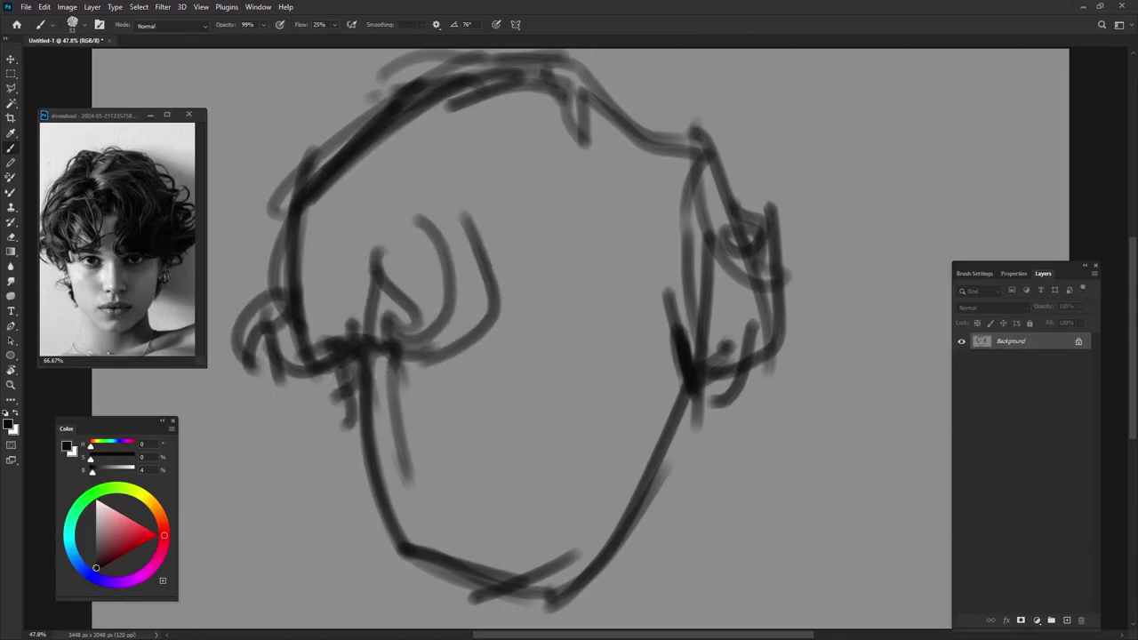
drag(321, 439, 355, 455)
mouse_move(692, 384)
mouse_down()
mouse_move(722, 437)
mouse_move(679, 496)
mouse_move(715, 520)
mouse_up()
Sketch both eyes and the mouth, darken the left jaw, and add zigzag fringe strands.
mouse_move(377, 338)
mouse_down()
mouse_move(420, 565)
mouse_move(534, 610)
mouse_up()
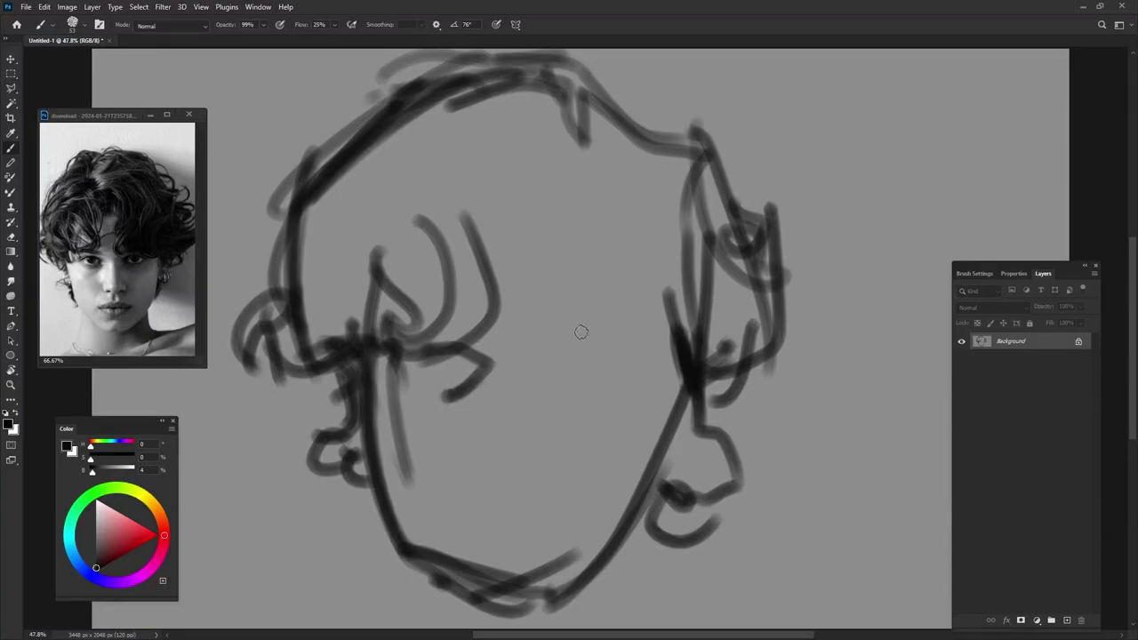
drag(580, 331, 603, 382)
drag(449, 349, 447, 397)
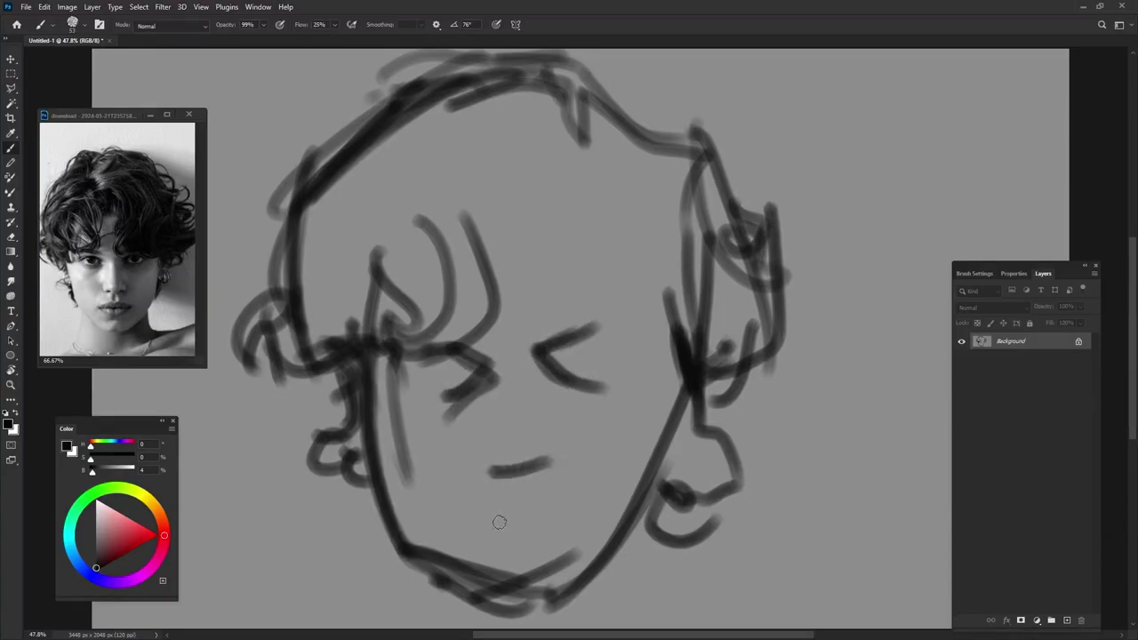
drag(481, 517, 567, 514)
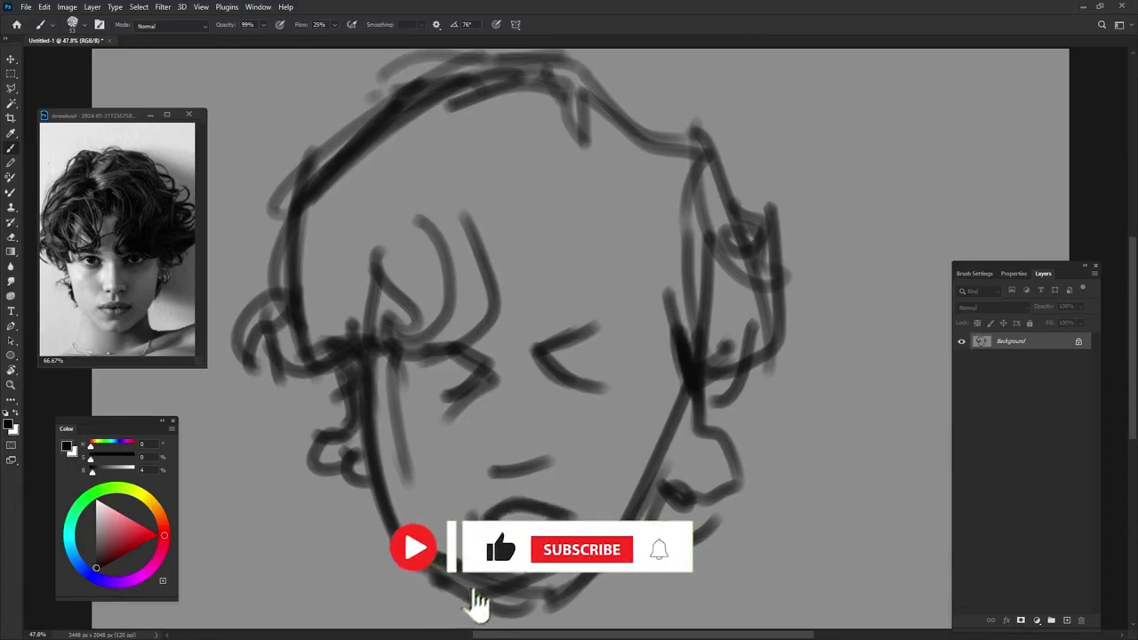
mouse_move(487, 253)
mouse_down()
mouse_move(554, 235)
mouse_move(547, 324)
mouse_move(613, 374)
mouse_up()
drag(546, 342, 667, 294)
drag(620, 221, 604, 306)
drag(582, 347, 669, 316)
mouse_move(764, 342)
mouse_down()
mouse_move(758, 232)
mouse_move(547, 71)
mouse_move(311, 231)
mouse_move(313, 360)
mouse_move(331, 418)
mouse_move(327, 391)
mouse_up()
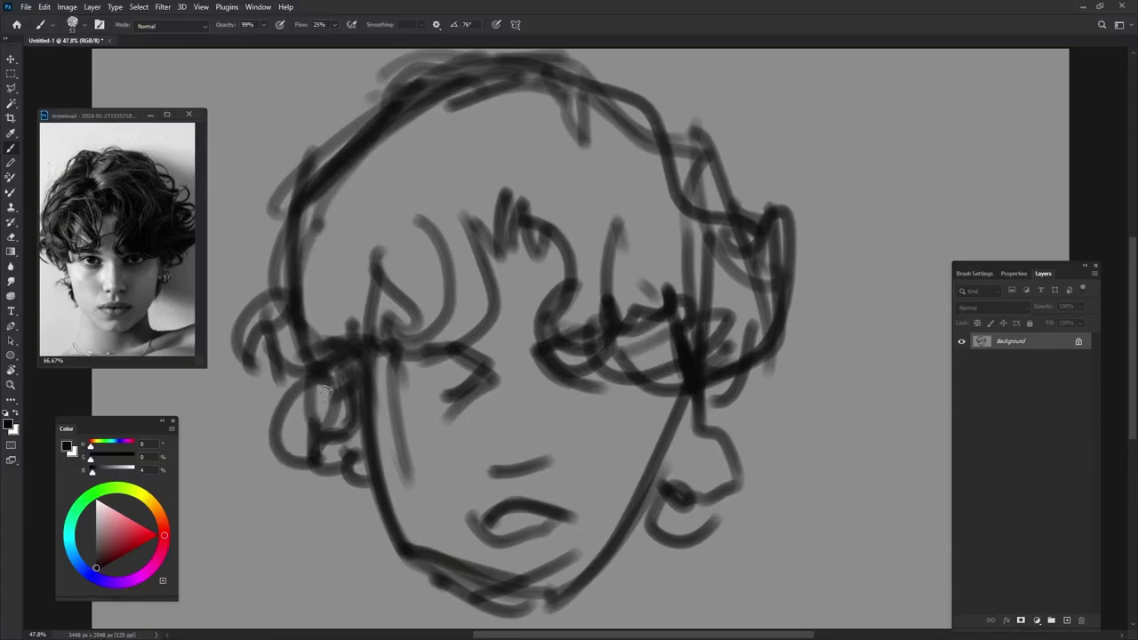
Darken the eyebrow, outline both sides of the nose, and darken hair above the left eye.
mouse_move(441, 346)
mouse_down()
mouse_move(385, 337)
mouse_move(396, 360)
mouse_move(420, 359)
mouse_up()
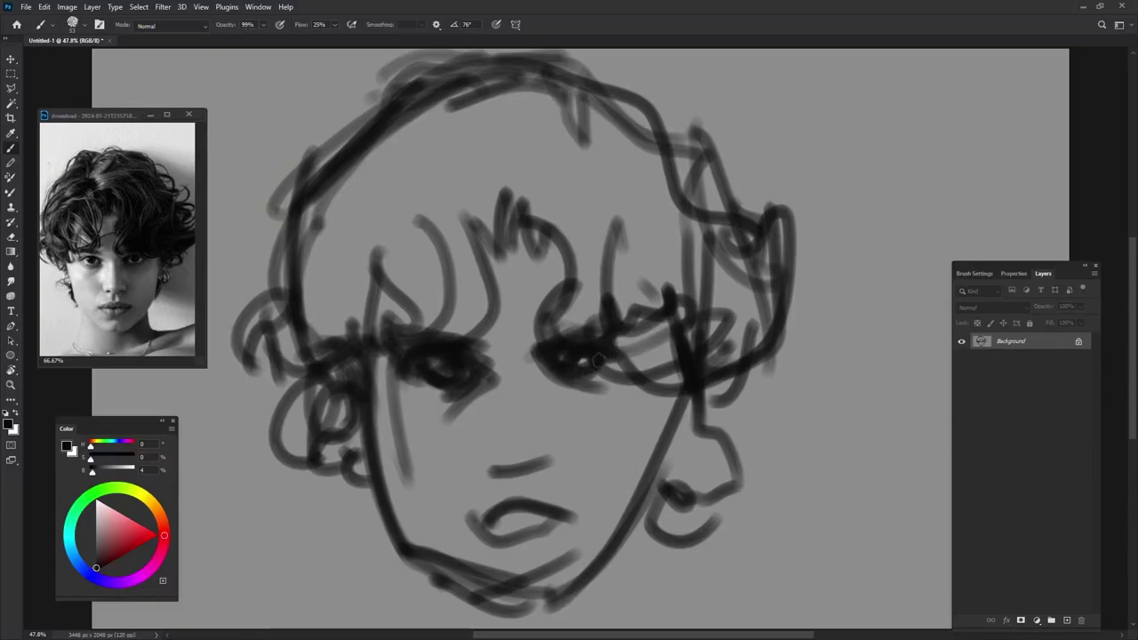
drag(530, 384, 533, 423)
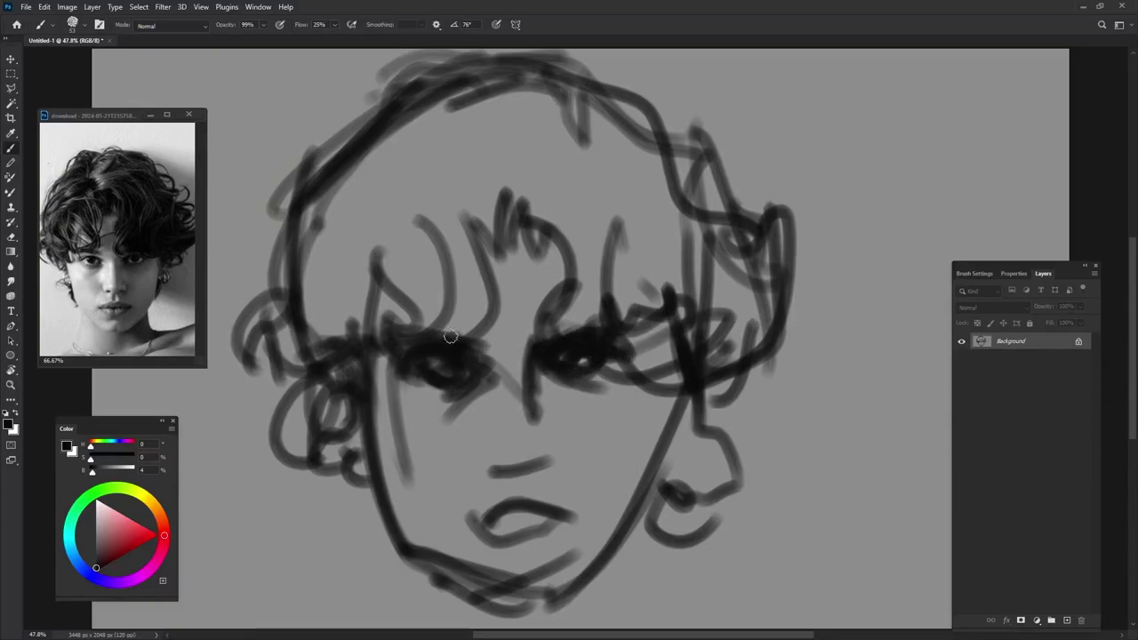
drag(489, 346, 467, 431)
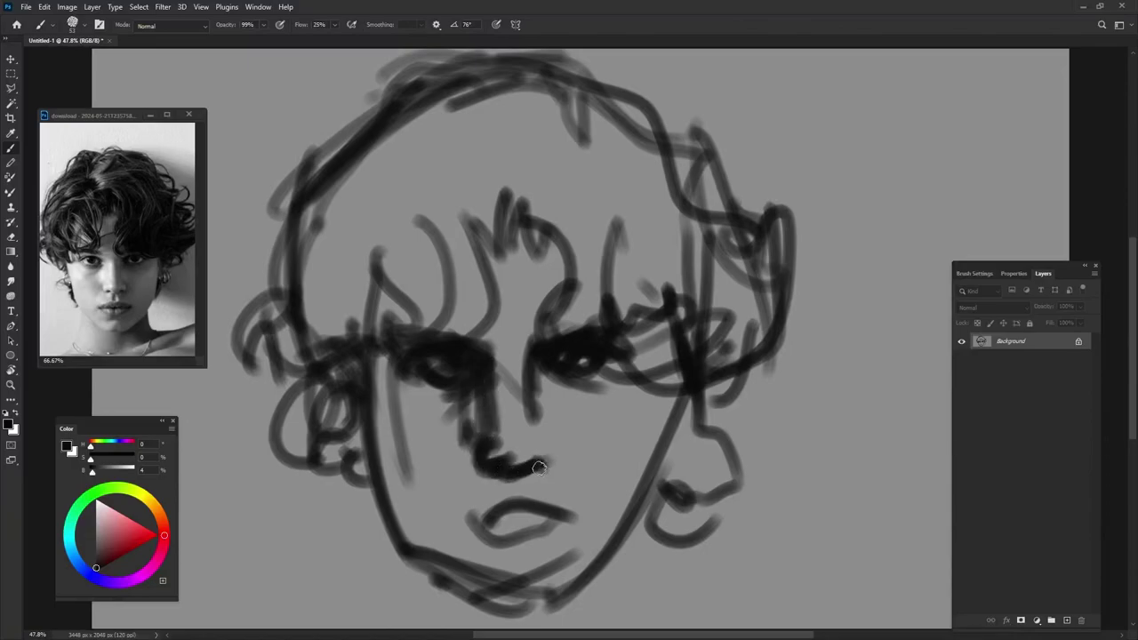
mouse_move(540, 367)
mouse_down()
mouse_move(535, 267)
mouse_move(491, 320)
mouse_move(522, 257)
mouse_move(473, 336)
mouse_up()
mouse_move(401, 349)
mouse_down()
mouse_move(395, 448)
mouse_move(426, 445)
mouse_up()
drag(453, 373, 418, 449)
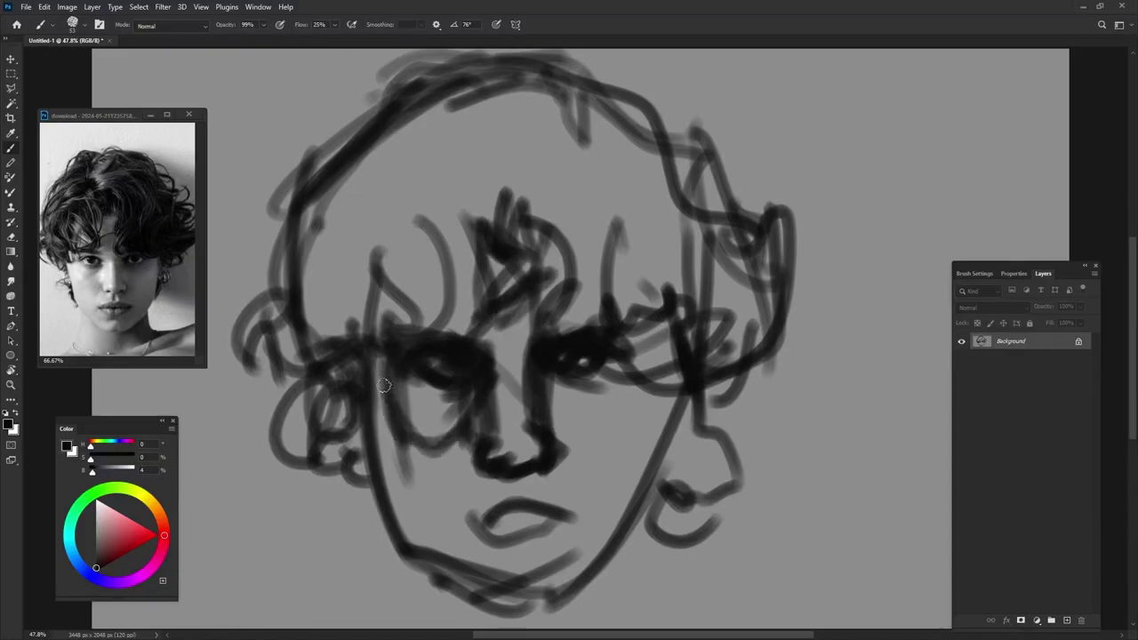
Shade the left cheek and strengthen the jawline and chin underside.
mouse_move(384, 385)
mouse_down()
mouse_move(413, 484)
mouse_move(497, 573)
mouse_move(574, 598)
mouse_move(630, 403)
mouse_move(458, 604)
mouse_up()
drag(404, 449, 462, 558)
mouse_move(391, 426)
mouse_down()
mouse_move(485, 522)
mouse_move(558, 505)
mouse_move(483, 521)
mouse_move(503, 530)
mouse_up()
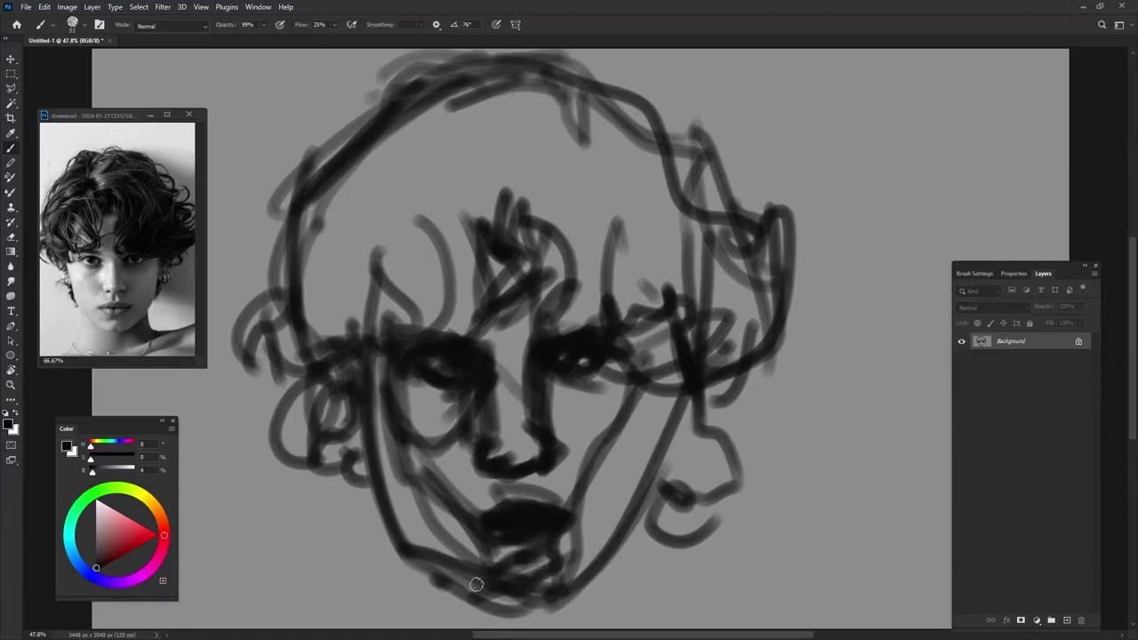
drag(476, 584, 576, 593)
drag(410, 538, 487, 590)
drag(534, 588, 647, 451)
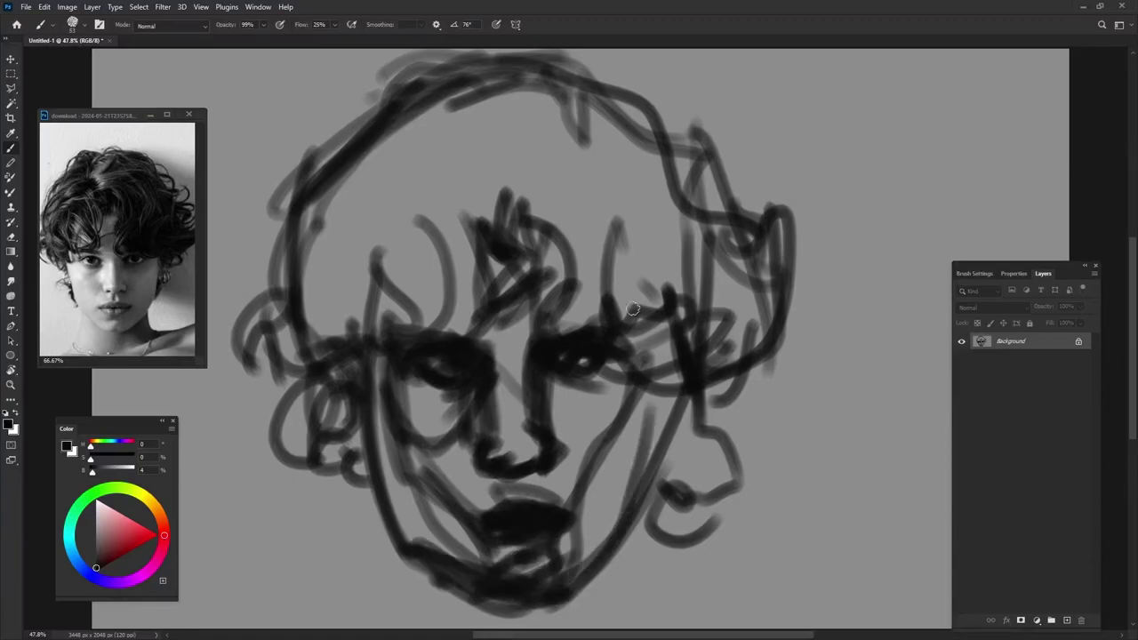
Block in mid-grey shading over the forehead, both sides of the face and down to the chin.
drag(494, 364, 462, 416)
drag(542, 124, 337, 302)
drag(515, 111, 320, 293)
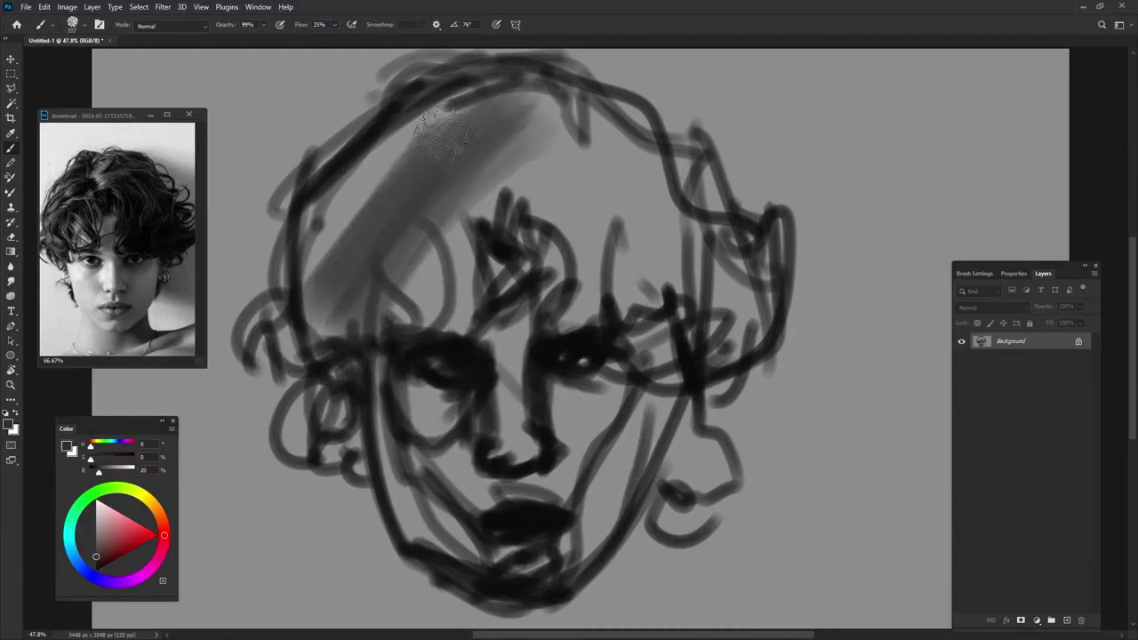
mouse_move(485, 98)
mouse_down()
mouse_move(325, 222)
mouse_move(330, 355)
mouse_up()
mouse_move(533, 115)
mouse_down()
mouse_move(364, 293)
mouse_move(409, 302)
mouse_up()
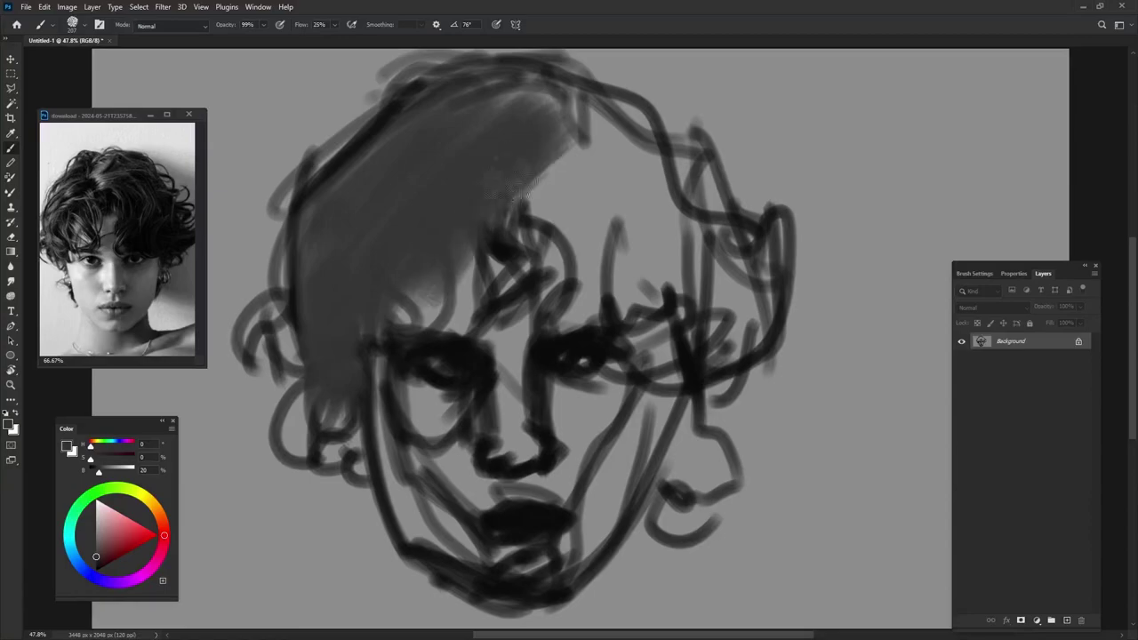
mouse_move(542, 187)
mouse_down()
mouse_move(480, 249)
mouse_move(417, 408)
mouse_up()
drag(445, 338, 400, 533)
drag(392, 364, 498, 569)
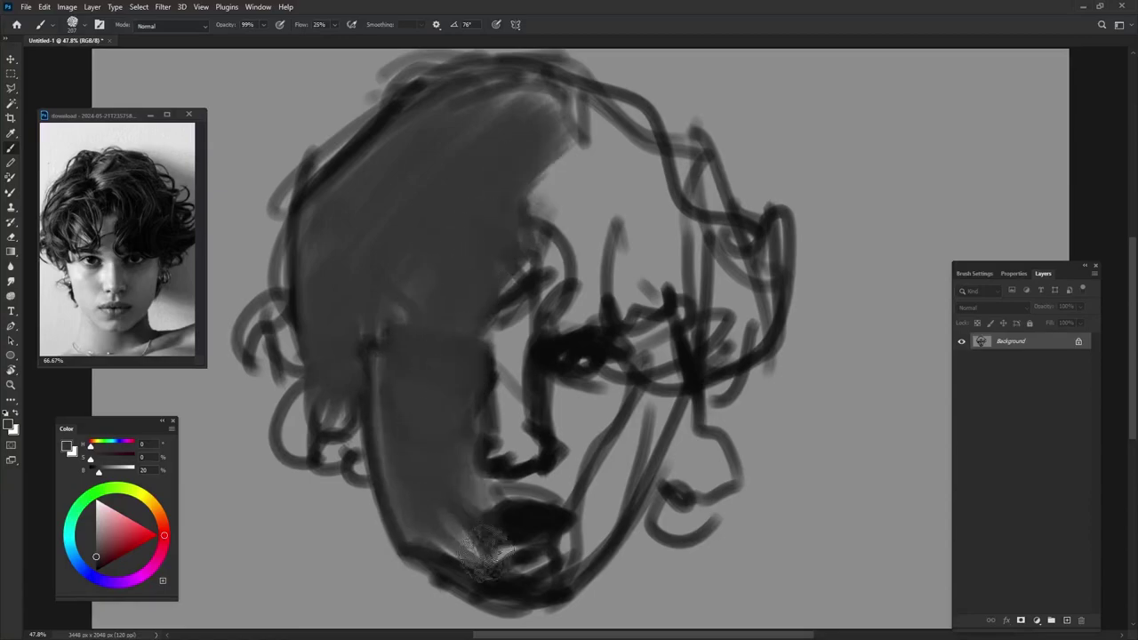
mouse_move(551, 267)
mouse_down()
mouse_move(533, 531)
mouse_move(568, 551)
mouse_up()
drag(657, 303, 623, 560)
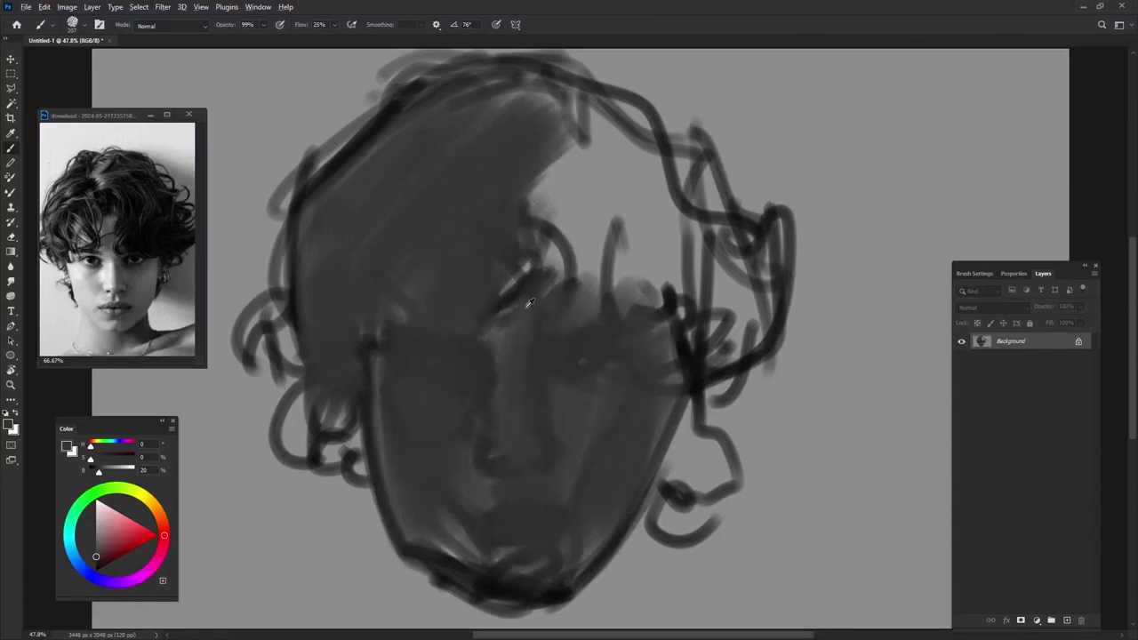
Paint the hair as a near-black mass over the forehead and up to the top edge.
alt+click(499, 583)
drag(568, 200, 365, 298)
mouse_move(520, 234)
mouse_down()
mouse_move(432, 141)
mouse_move(346, 223)
mouse_move(351, 172)
mouse_move(394, 147)
mouse_move(437, 163)
mouse_move(525, 122)
mouse_move(579, 115)
mouse_move(629, 133)
mouse_move(681, 204)
mouse_move(713, 325)
mouse_move(696, 288)
mouse_move(559, 173)
mouse_move(471, 287)
mouse_move(534, 181)
mouse_move(605, 206)
mouse_move(596, 310)
mouse_move(706, 350)
mouse_move(422, 359)
mouse_move(400, 317)
mouse_move(412, 333)
mouse_move(325, 417)
mouse_move(358, 459)
mouse_move(327, 264)
mouse_move(343, 381)
mouse_up()
mouse_move(694, 186)
mouse_down()
mouse_move(724, 350)
mouse_move(725, 401)
mouse_move(706, 452)
mouse_move(714, 472)
mouse_move(663, 432)
mouse_move(641, 259)
mouse_move(308, 257)
mouse_move(305, 157)
mouse_move(261, 190)
mouse_move(330, 222)
mouse_move(297, 222)
mouse_move(353, 188)
mouse_move(703, 208)
mouse_move(653, 222)
mouse_move(545, 107)
mouse_move(488, 99)
mouse_move(729, 246)
mouse_move(732, 330)
mouse_move(755, 170)
mouse_move(724, 173)
mouse_move(754, 292)
mouse_move(668, 84)
mouse_up()
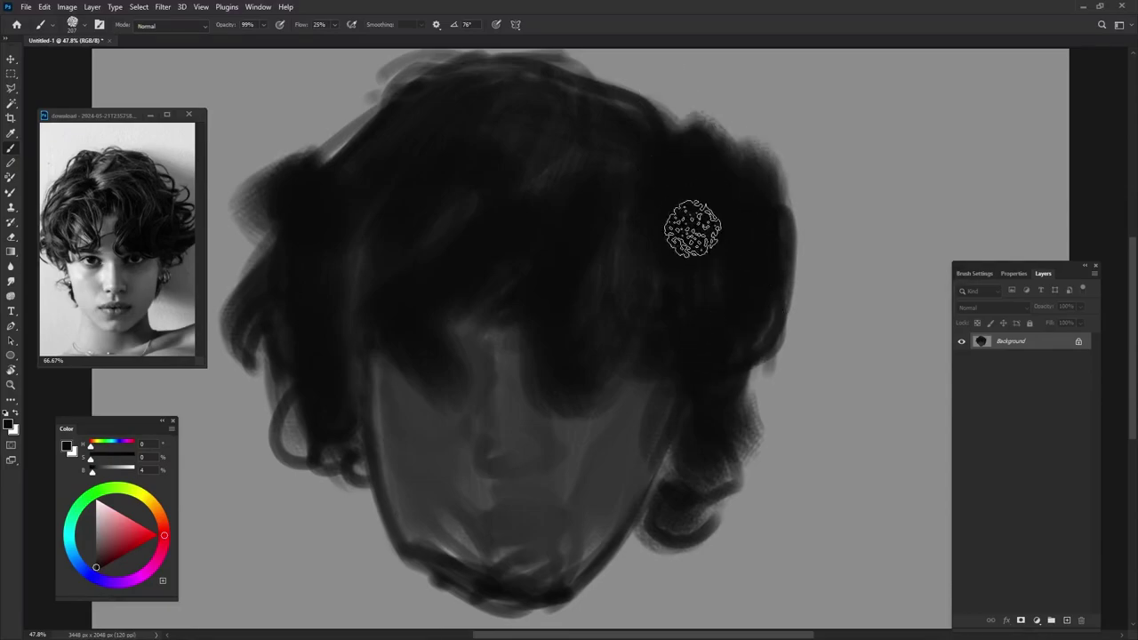
drag(692, 228, 796, 165)
Soften the hair edges with grey, then sample the face grey and resize the brush to about 187 px.
drag(716, 191, 742, 151)
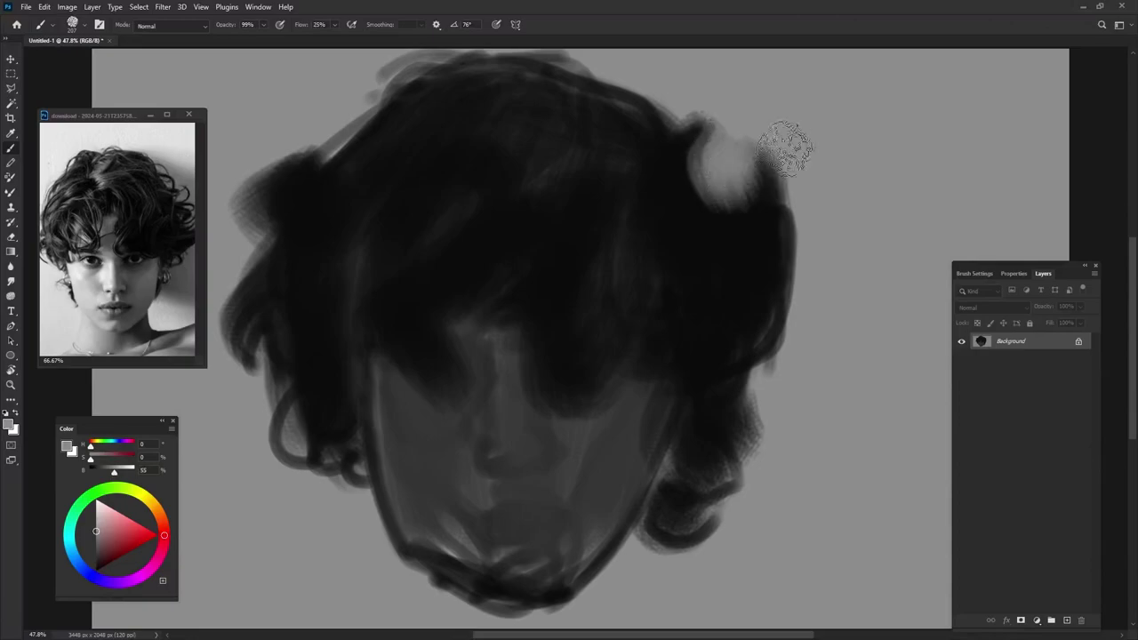
drag(266, 180, 273, 130)
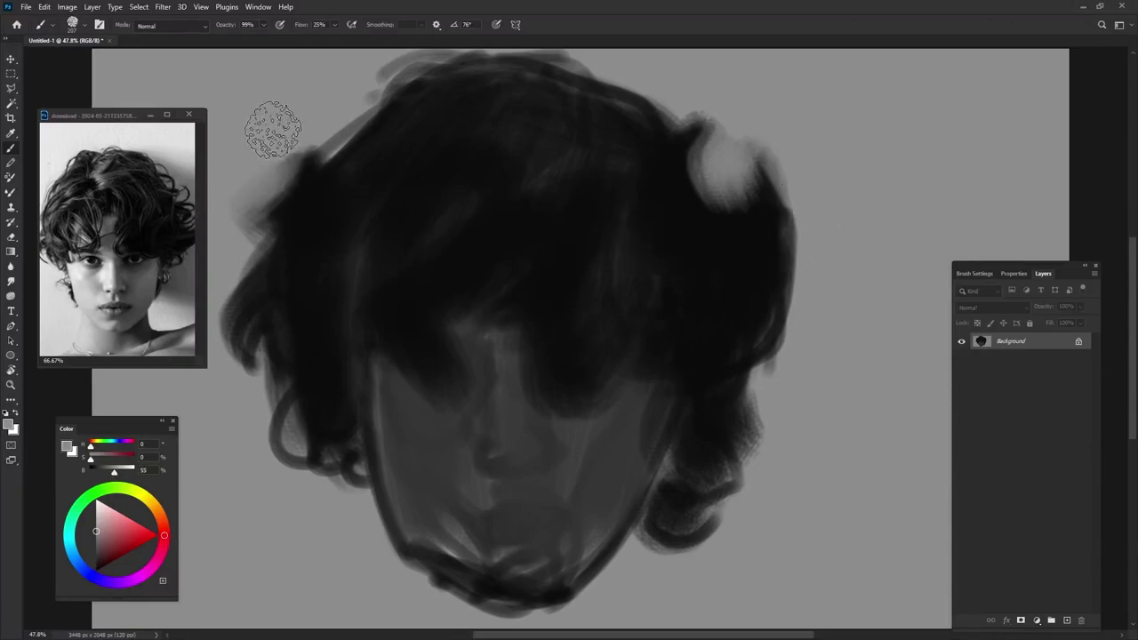
mouse_move(265, 440)
mouse_down()
mouse_move(302, 472)
mouse_move(343, 457)
mouse_up()
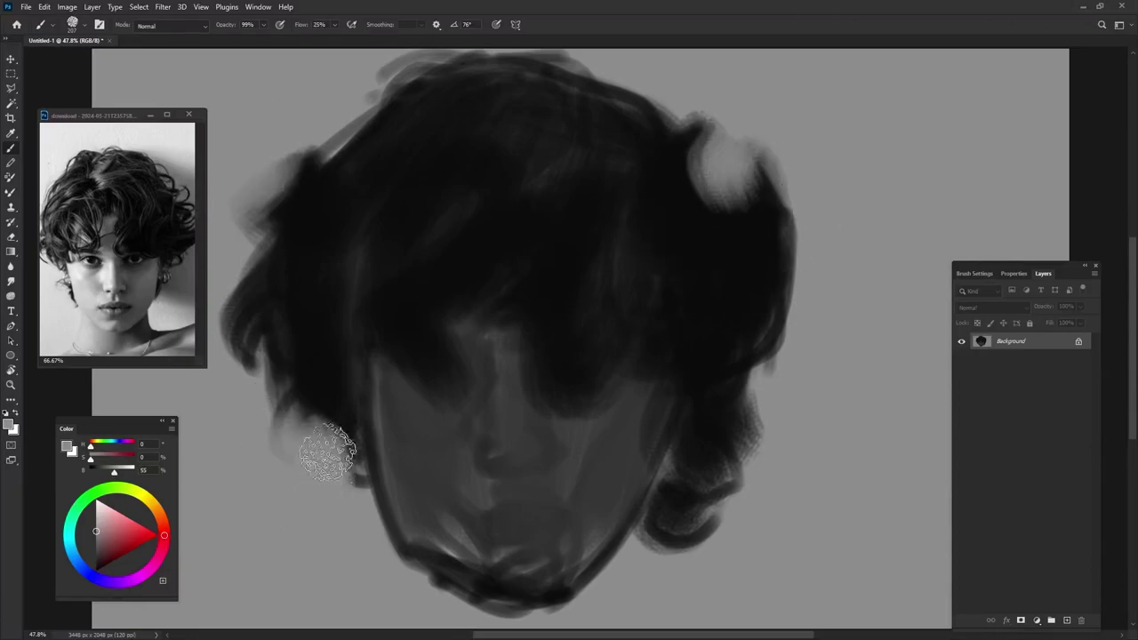
alt+click(702, 329)
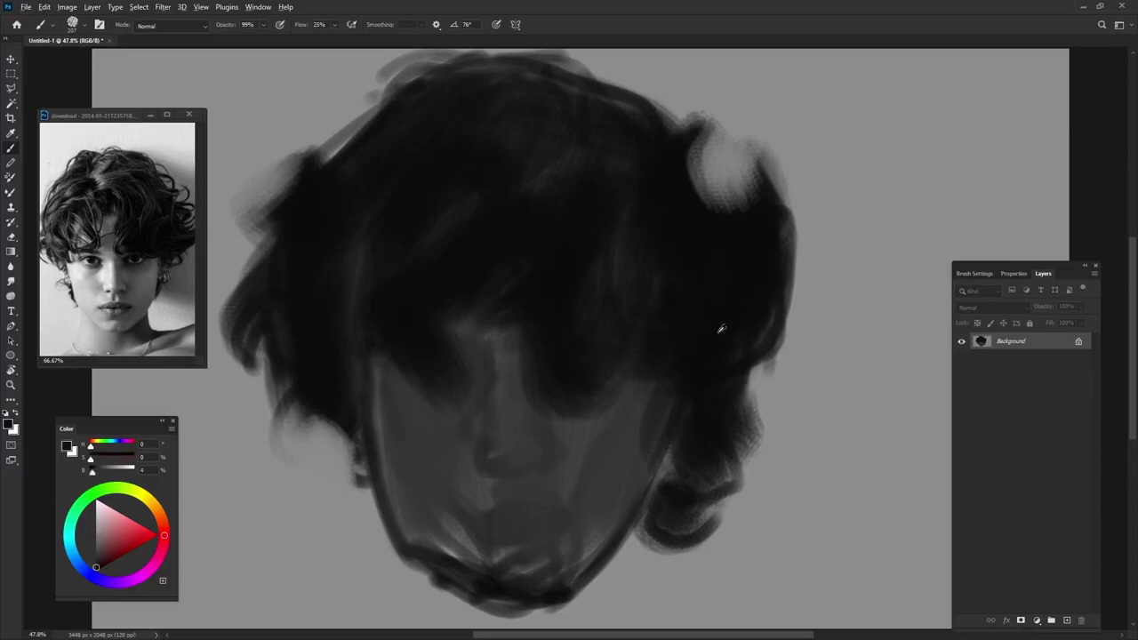
alt+click(447, 467)
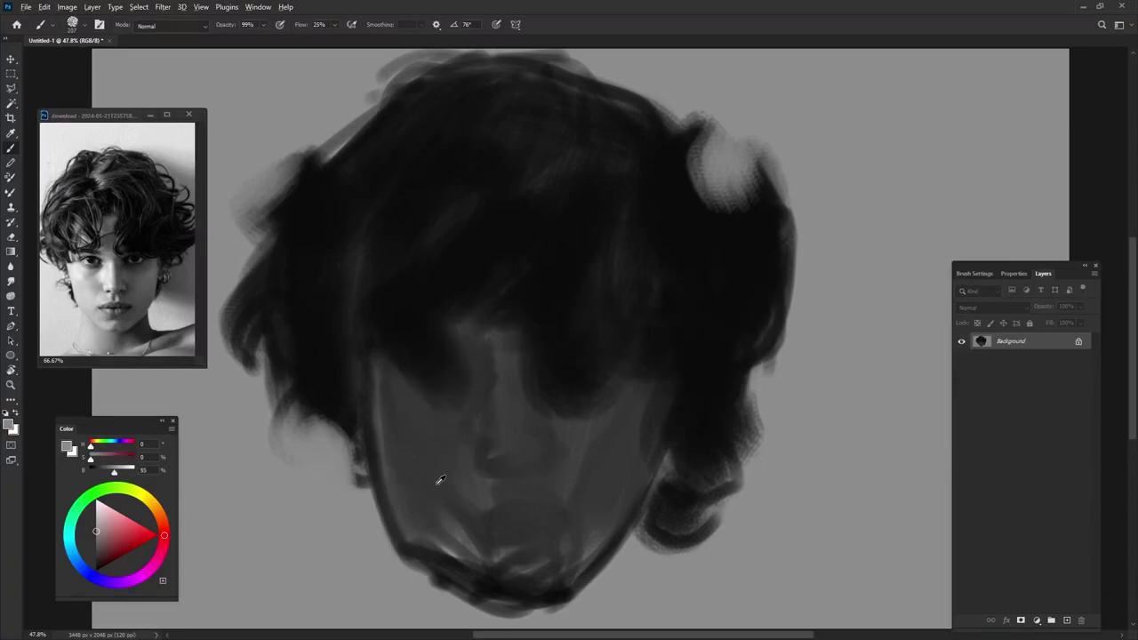
mouse_move(461, 489)
mouse_down()
mouse_move(449, 504)
mouse_move(410, 500)
mouse_up()
Paint a light highlight down the nose extending up between the brows.
drag(513, 453, 508, 425)
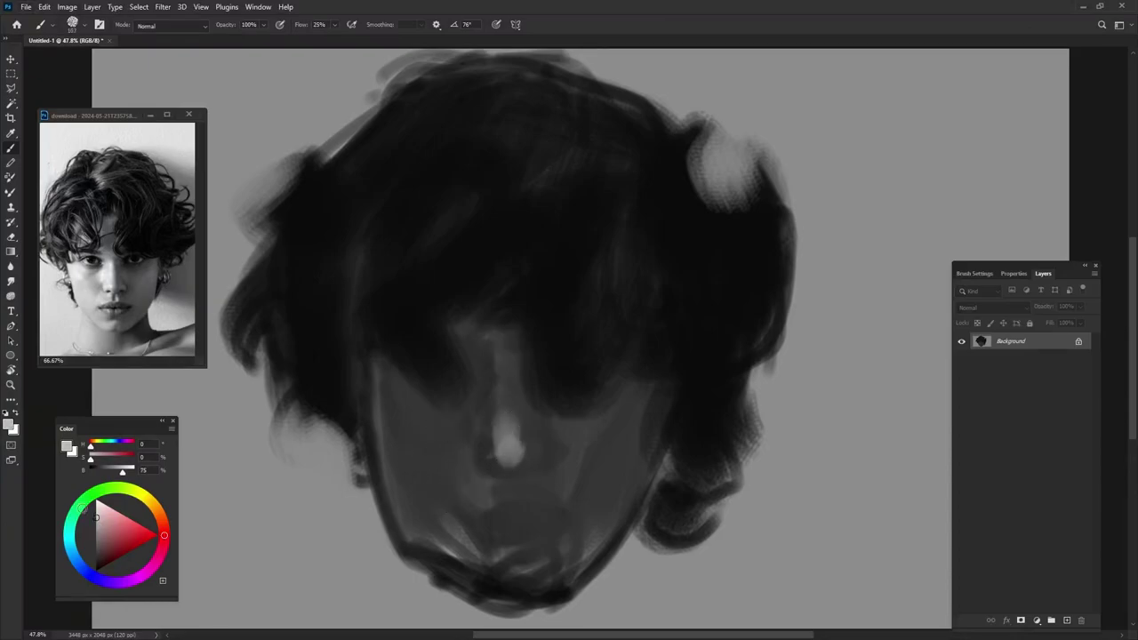
drag(506, 468, 503, 406)
alt+click(503, 457)
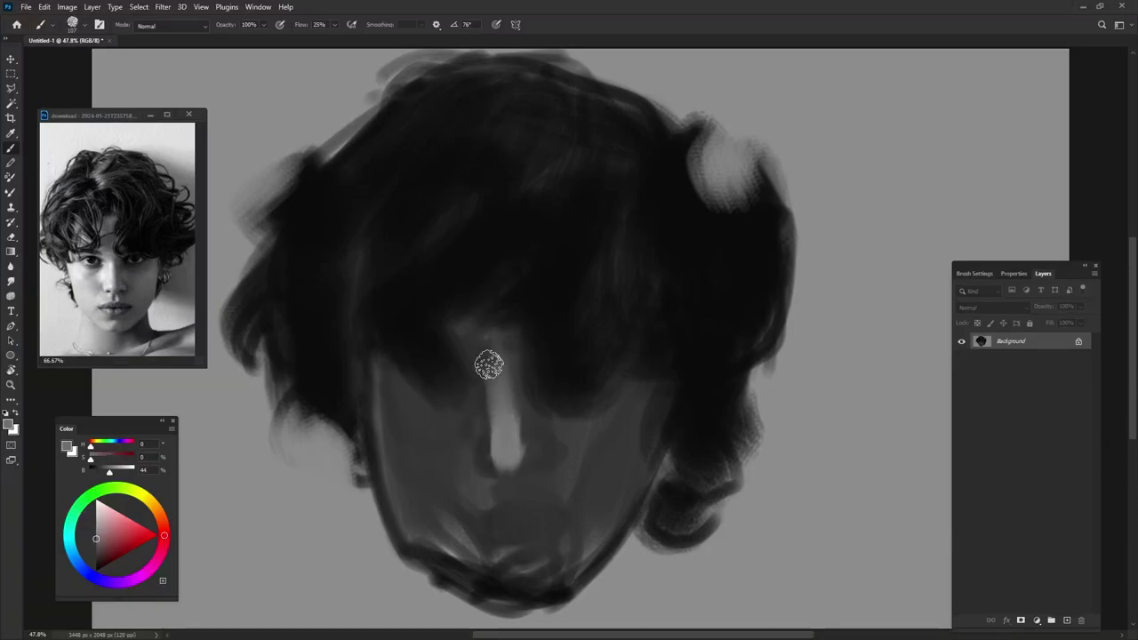
drag(488, 364, 473, 293)
alt+click(492, 346)
mouse_move(506, 355)
mouse_down()
mouse_move(483, 266)
mouse_move(525, 248)
mouse_move(507, 330)
mouse_up()
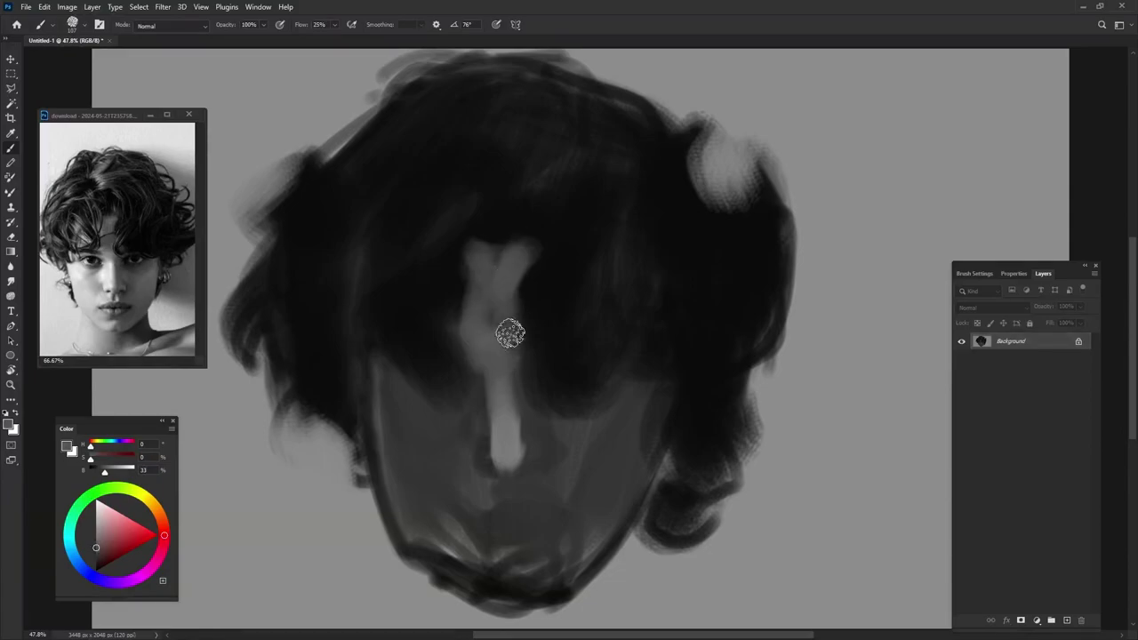
Block in light planes around the left eye, then darken the light strokes between the eyes.
mouse_move(391, 291)
mouse_down()
mouse_move(439, 340)
mouse_move(422, 397)
mouse_move(382, 392)
mouse_move(421, 465)
mouse_move(400, 426)
mouse_move(432, 446)
mouse_up()
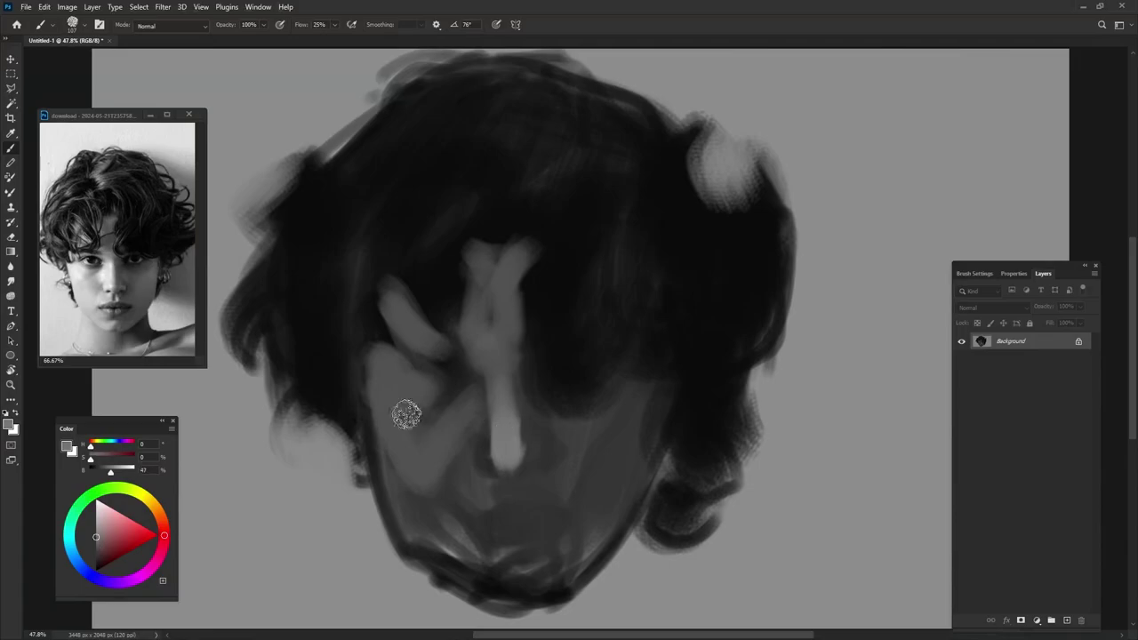
mouse_move(401, 406)
mouse_down()
mouse_move(389, 394)
mouse_move(443, 419)
mouse_up()
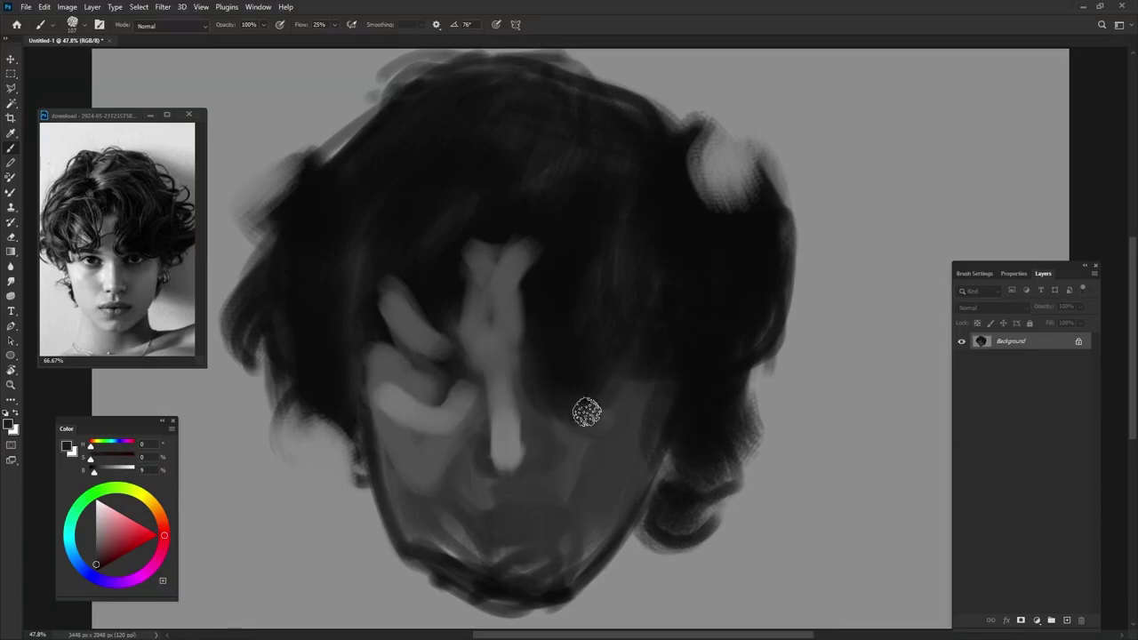
alt+click(463, 399)
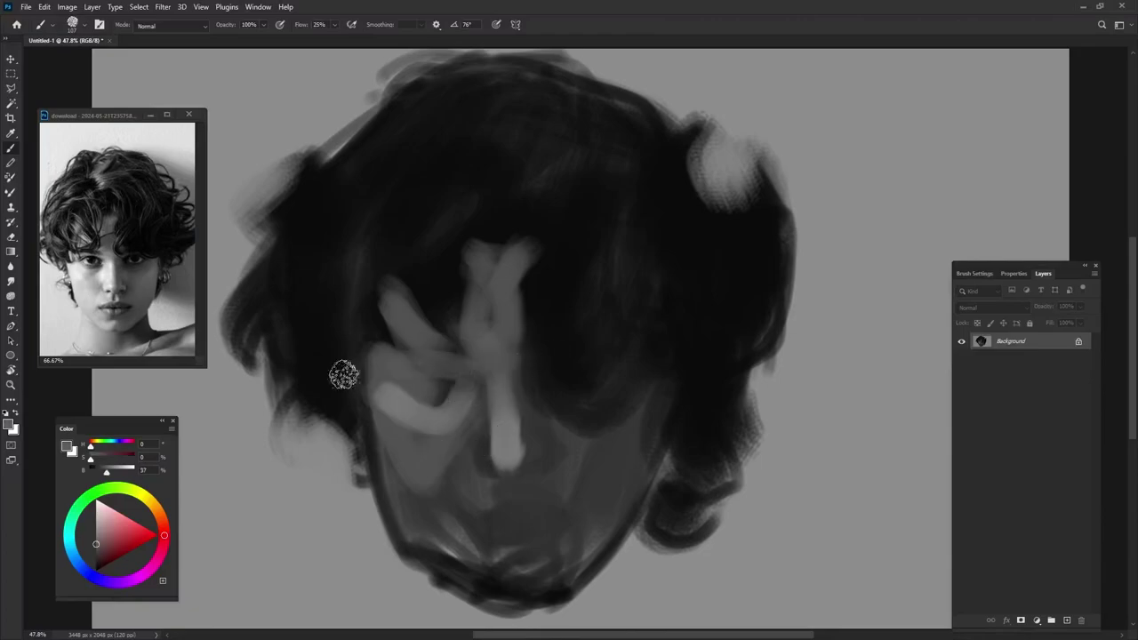
mouse_move(440, 329)
mouse_down()
mouse_move(382, 372)
mouse_move(386, 361)
mouse_up()
drag(392, 274, 449, 360)
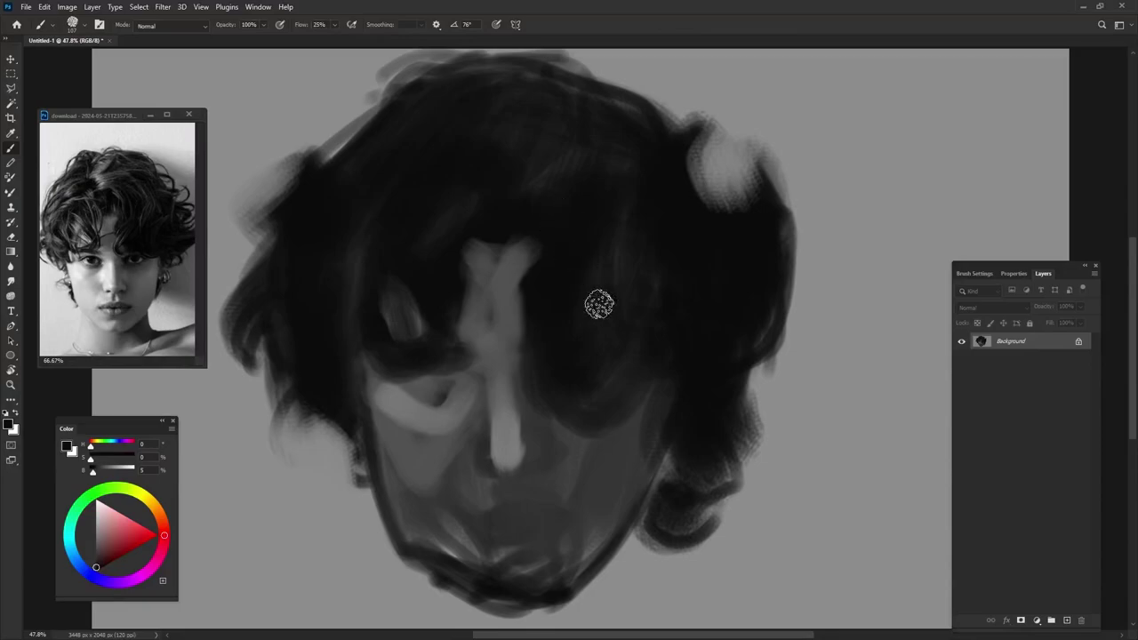
Repaint the light crescent under the left eye and add light diagonal strokes across the nose.
alt+click(443, 449)
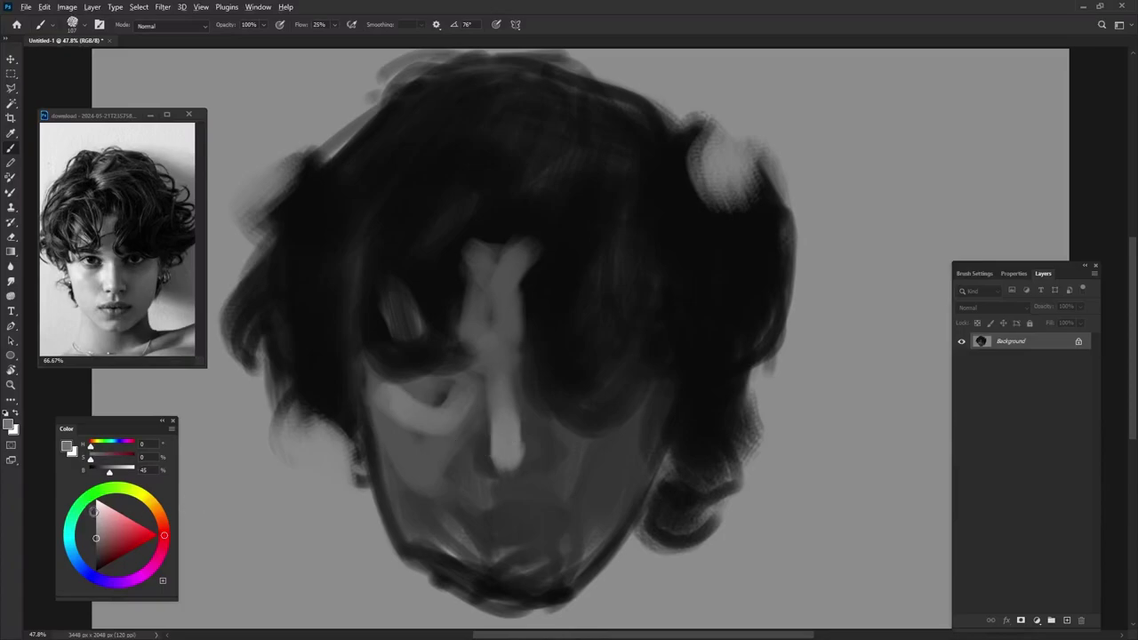
mouse_move(386, 400)
mouse_down()
mouse_move(444, 409)
mouse_move(425, 433)
mouse_up()
alt+click(417, 407)
drag(409, 382, 436, 391)
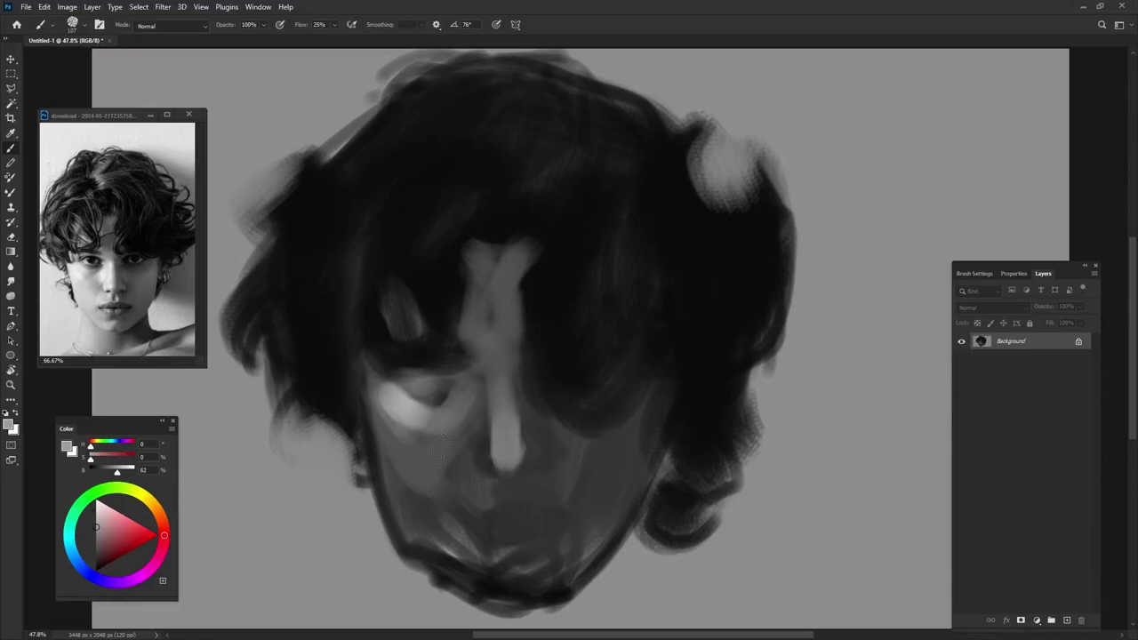
mouse_move(417, 438)
mouse_down()
mouse_move(447, 436)
mouse_move(370, 399)
mouse_move(432, 498)
mouse_up()
alt+click(409, 397)
alt+click(414, 458)
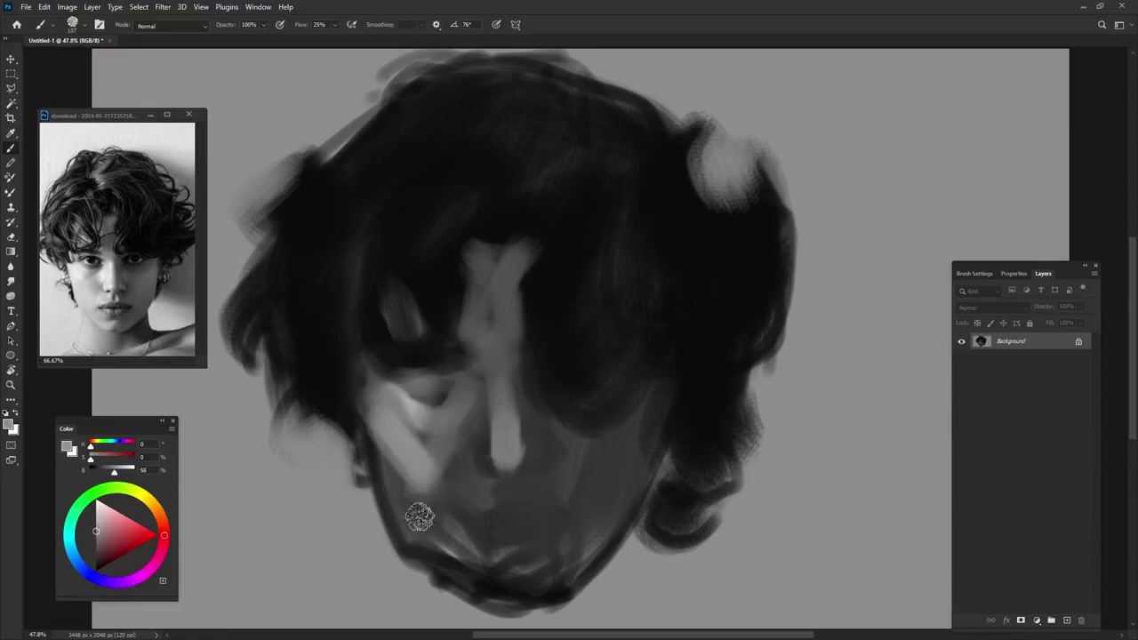
mouse_move(474, 430)
mouse_down()
mouse_move(465, 453)
mouse_move(520, 329)
mouse_up()
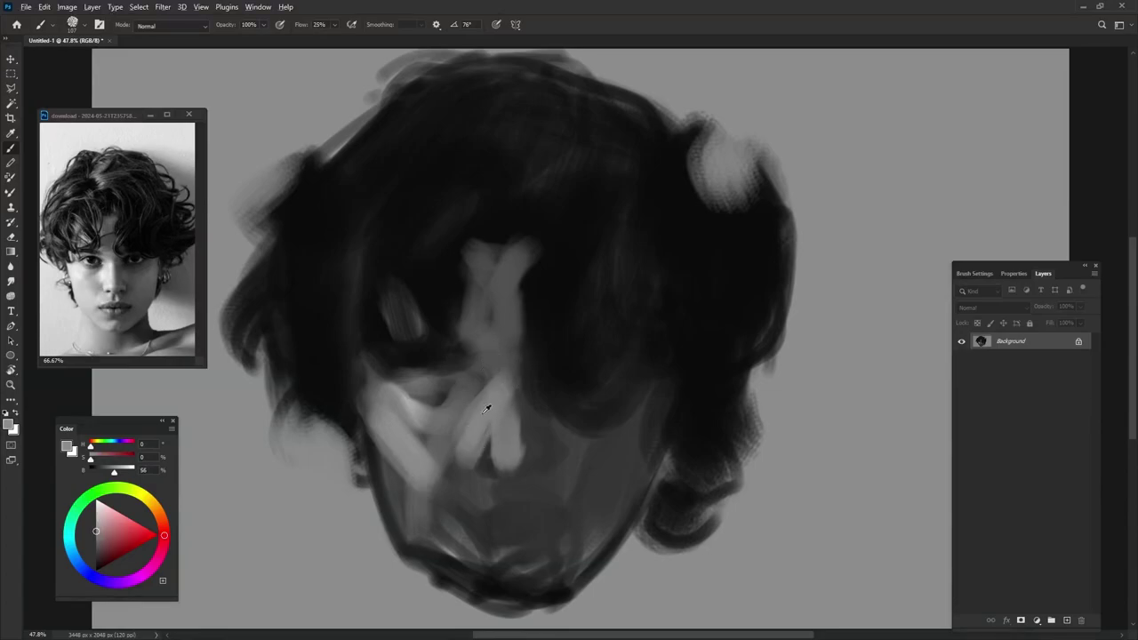
Paint a light stroke from nose to brow, then sample darker greys for the right eye.
mouse_move(474, 428)
mouse_down()
mouse_move(496, 363)
mouse_move(483, 234)
mouse_move(507, 252)
mouse_move(499, 424)
mouse_up()
alt+click(487, 339)
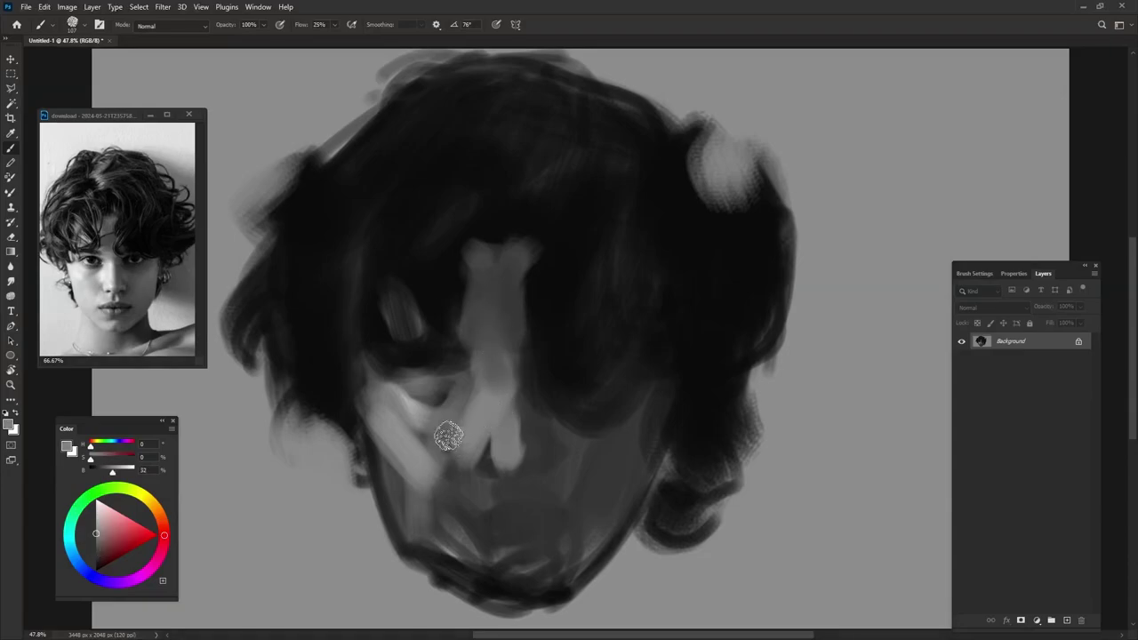
alt+click(445, 405)
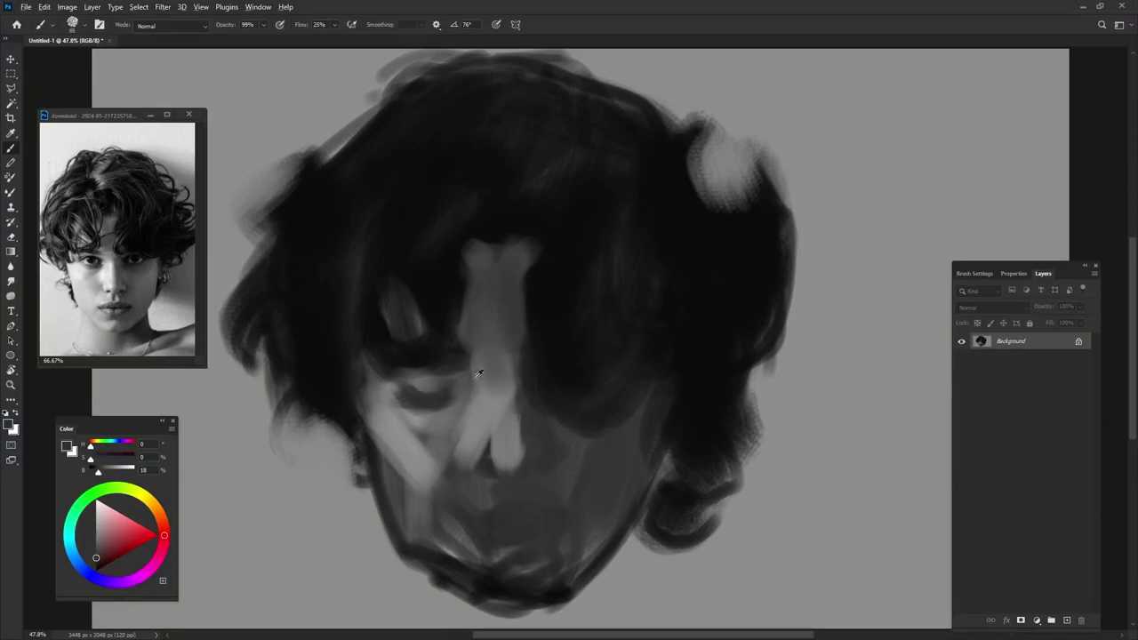
alt+click(435, 381)
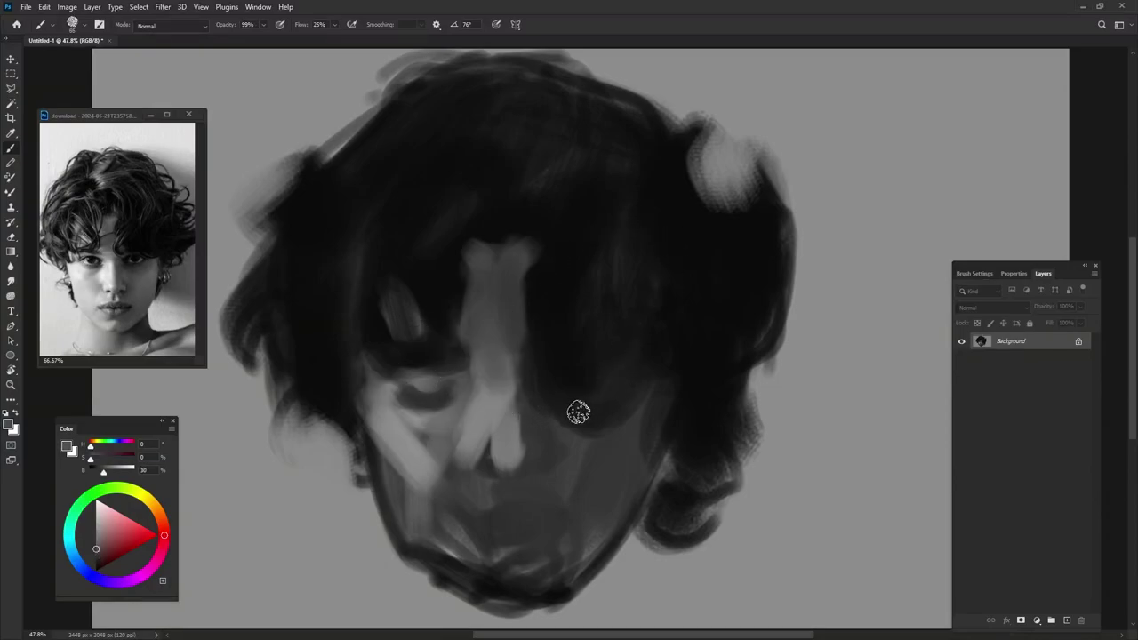
With the textured scatter brush, shade the right eye socket darker and add a small dark nose stroke.
key(period)
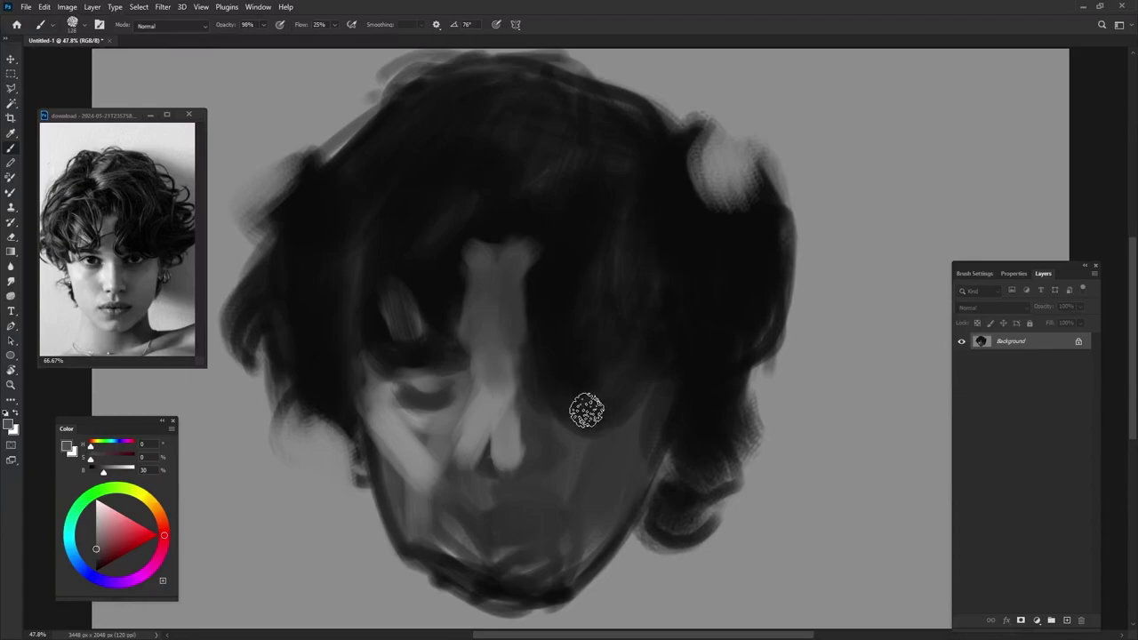
mouse_move(600, 379)
mouse_down()
mouse_move(599, 364)
mouse_move(563, 374)
mouse_move(578, 394)
mouse_move(581, 373)
mouse_move(595, 378)
mouse_up()
alt+click(562, 369)
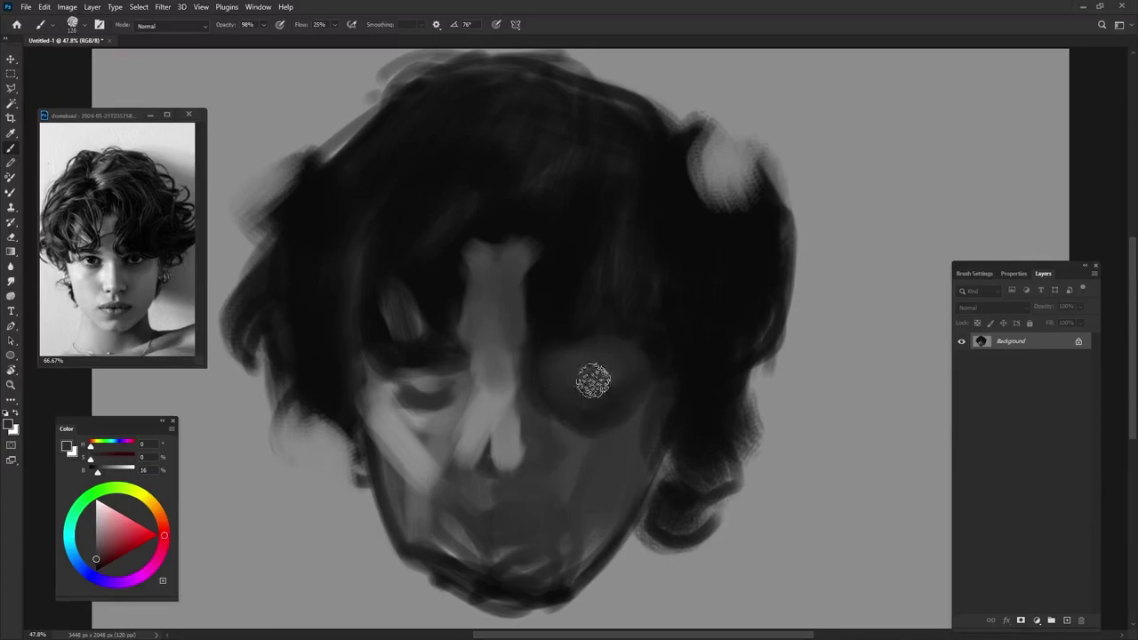
alt+click(538, 409)
key(bracketleft)
key(bracketleft)
mouse_move(489, 438)
mouse_down()
mouse_move(490, 474)
mouse_move(474, 460)
mouse_move(521, 450)
mouse_up()
alt+click(490, 475)
Lighten the left cheek below the eye and along the left jaw at about 100% opacity.
key(0)
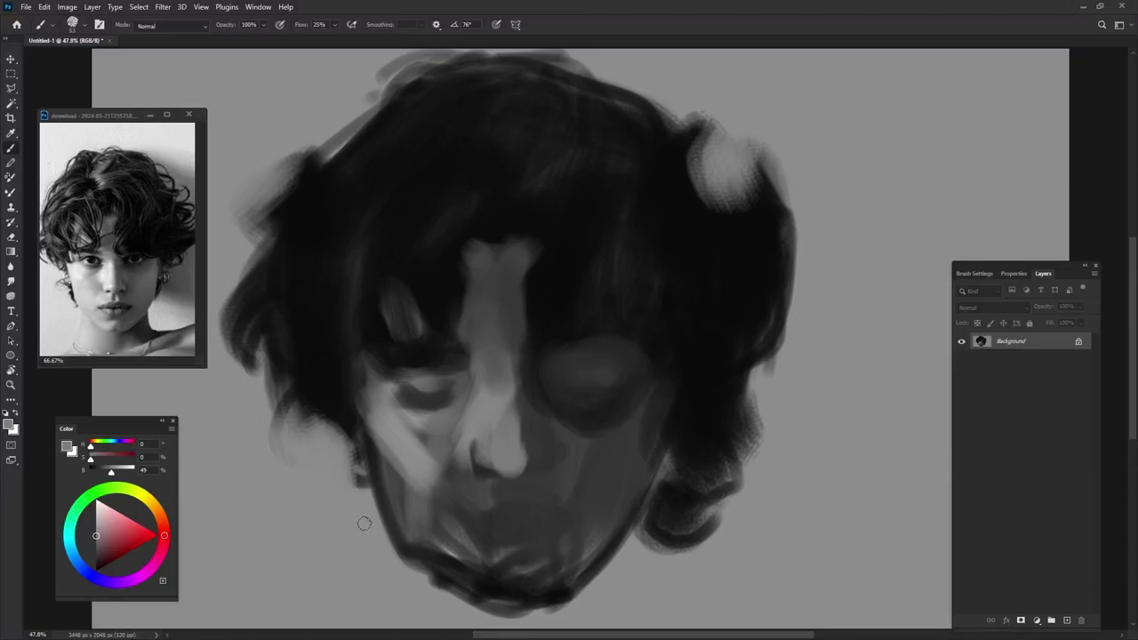
key(9)
key(9)
alt+click(425, 463)
mouse_move(447, 432)
mouse_down()
mouse_move(419, 432)
mouse_move(450, 417)
mouse_up()
alt+click(457, 459)
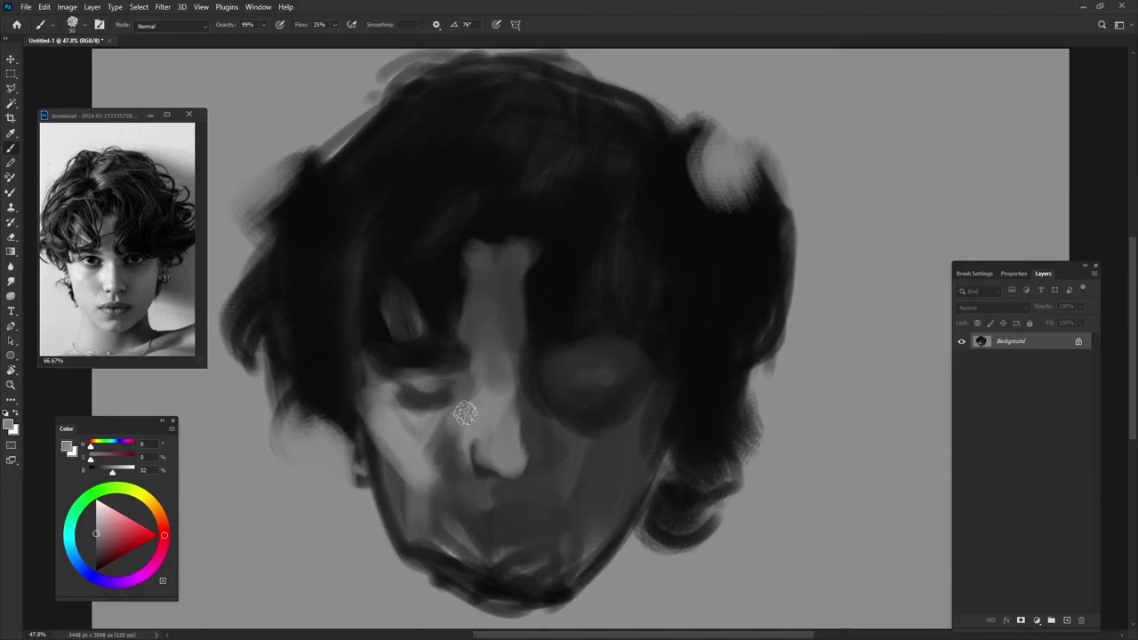
key(0)
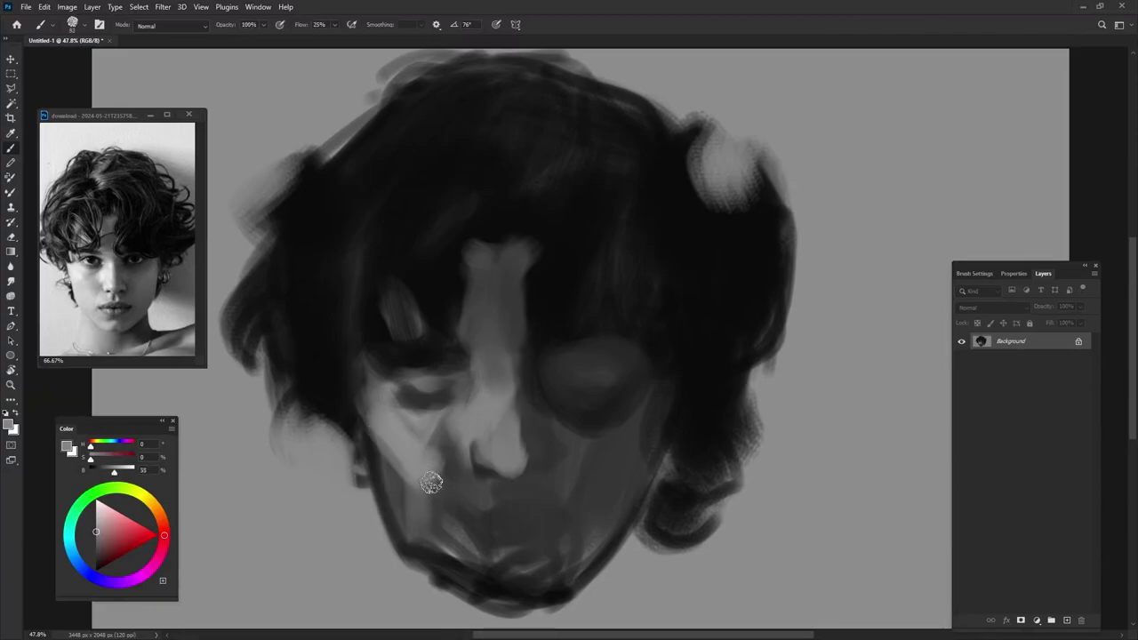
alt+click(417, 463)
drag(394, 465, 449, 528)
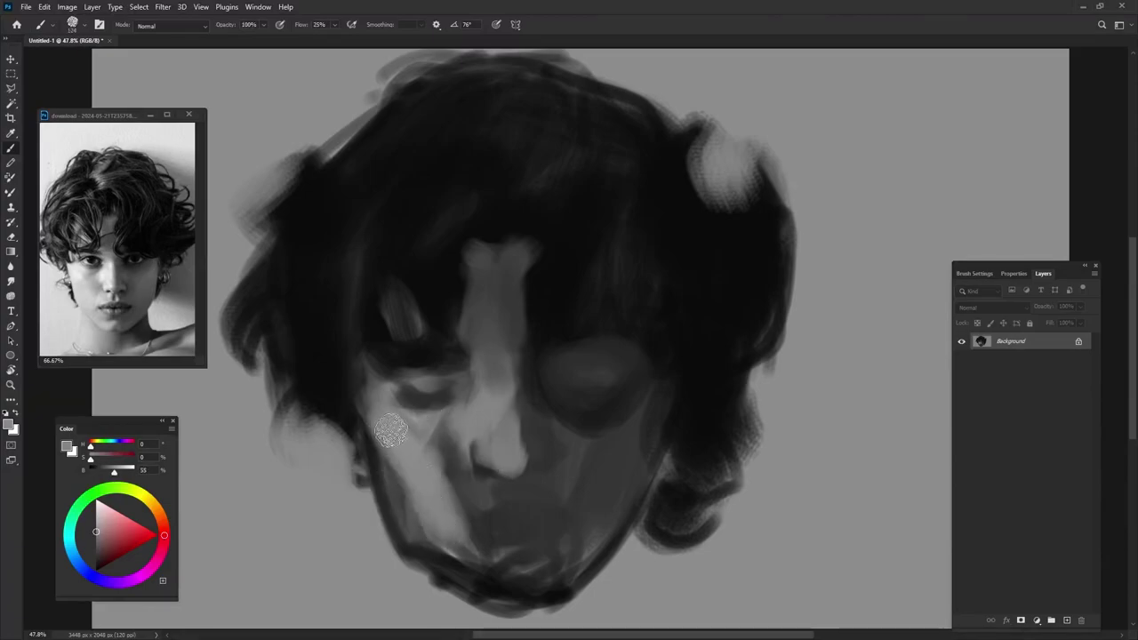
mouse_move(385, 426)
mouse_down()
mouse_move(471, 537)
mouse_move(498, 494)
mouse_move(496, 569)
mouse_up()
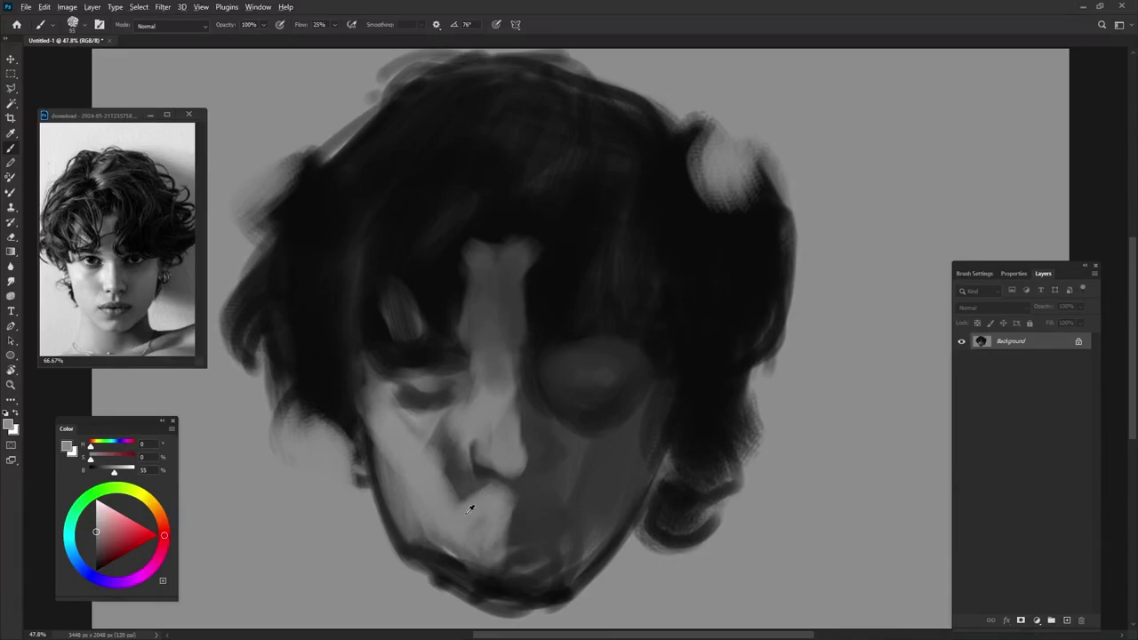
Reshape shading under the nose and add light highlights along the nose side and bridge.
drag(455, 491, 471, 465)
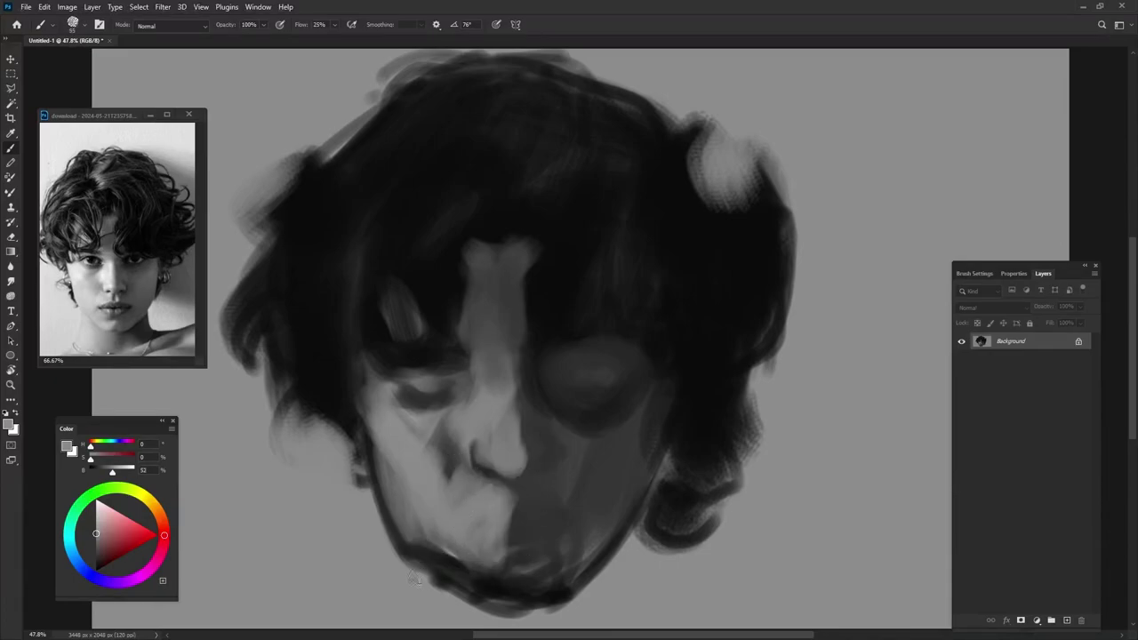
drag(95, 513, 98, 500)
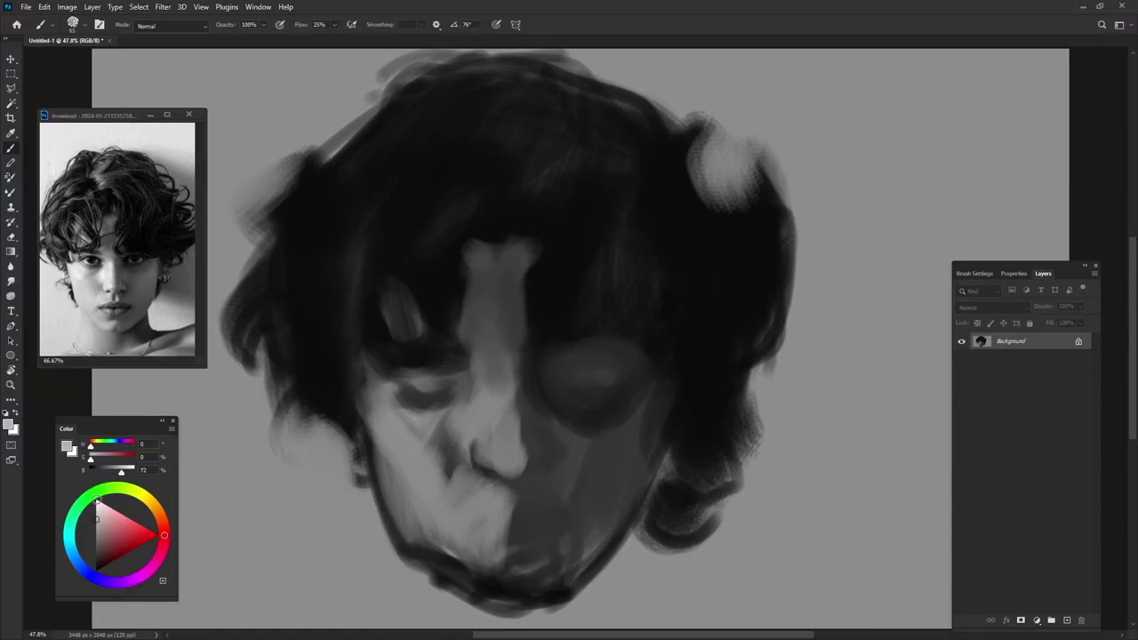
click(464, 490)
drag(462, 488, 487, 498)
drag(460, 411, 475, 440)
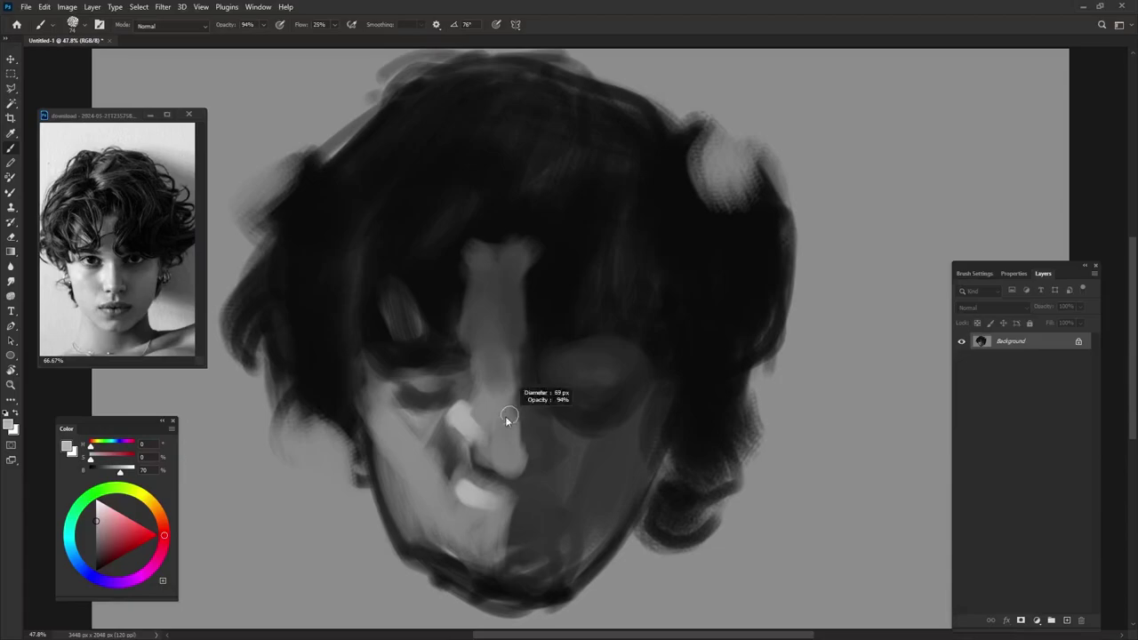
drag(505, 377, 511, 422)
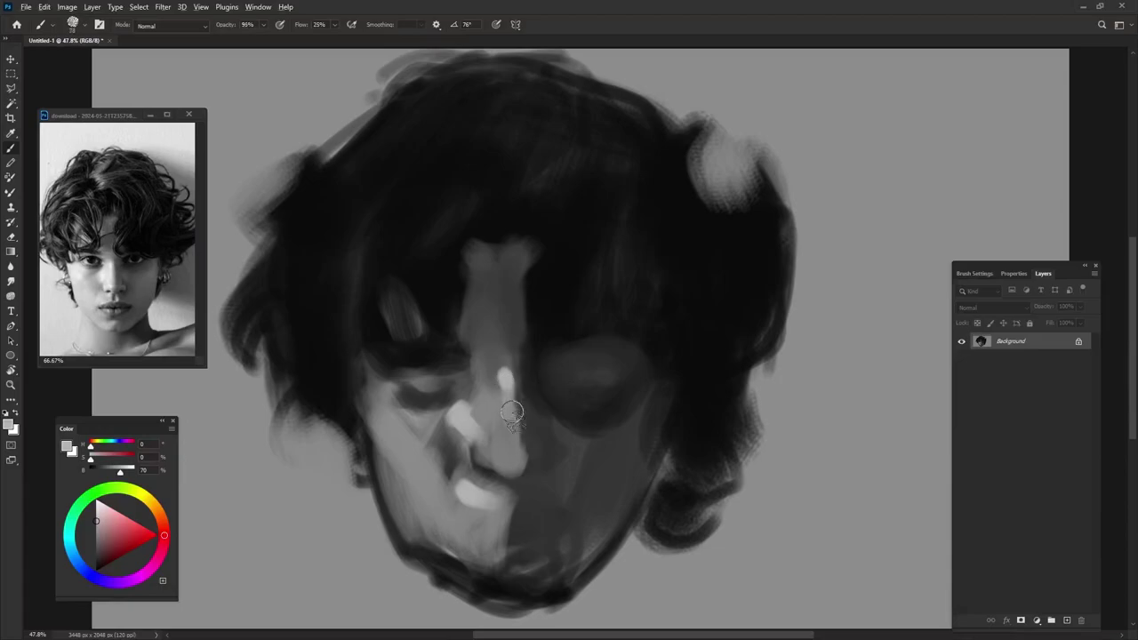
drag(472, 322, 470, 307)
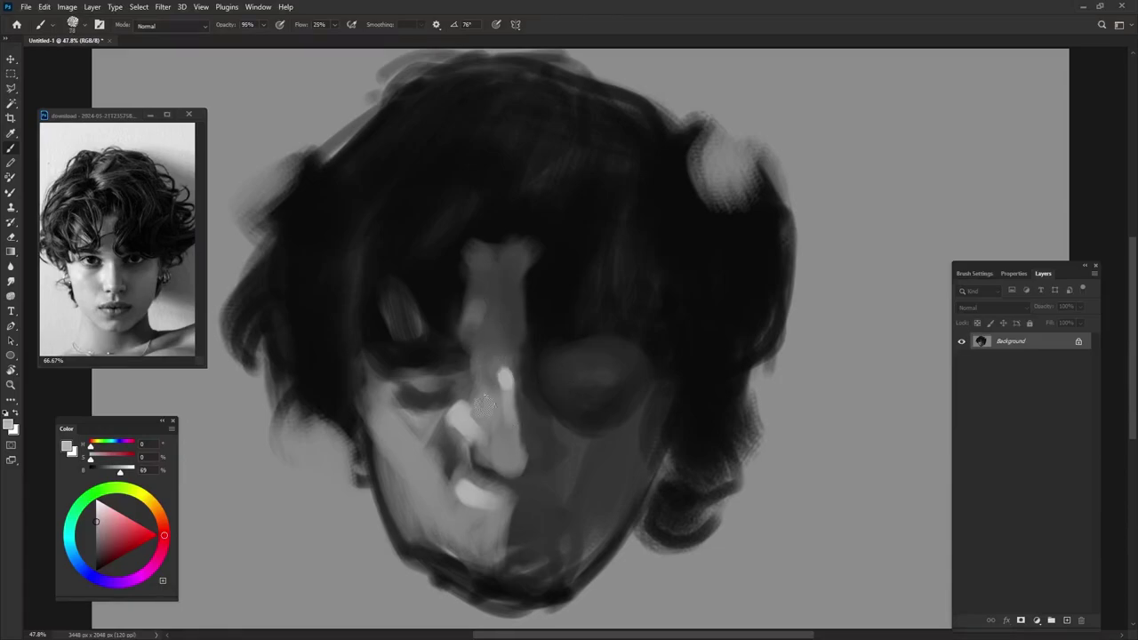
At about 93% opacity, paint a light stroke below the left eye, then sample dark and light greys.
key(9)
key(3)
drag(378, 400, 429, 474)
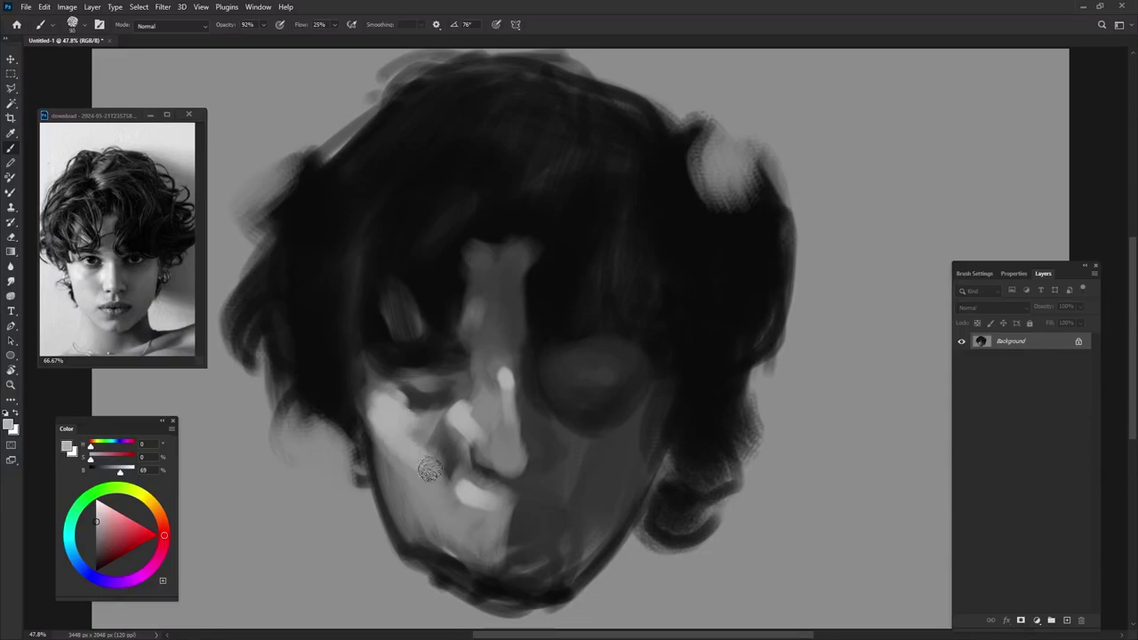
key(9)
key(5)
alt+click(445, 453)
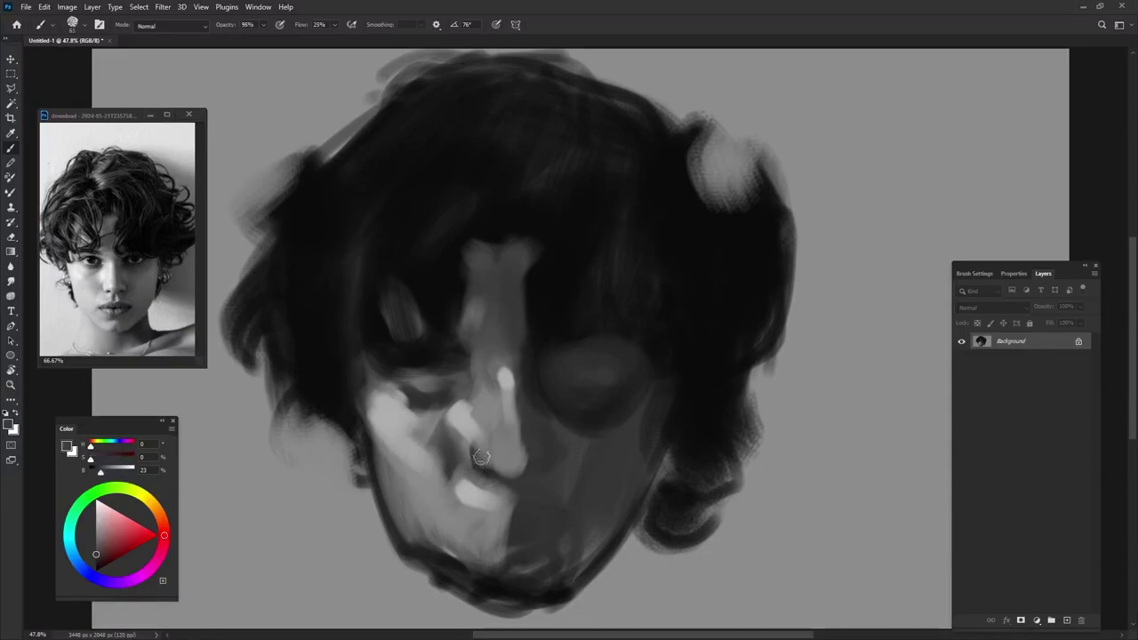
alt+click(391, 403)
At about 97% opacity, paint a light stroke up the left cheek, then darken and reshape it.
key(9)
key(7)
mouse_move(380, 398)
mouse_down()
mouse_move(360, 337)
mouse_move(398, 405)
mouse_move(355, 342)
mouse_move(440, 366)
mouse_up()
alt+click(354, 320)
alt+click(411, 384)
alt+click(400, 384)
alt+click(384, 339)
alt+click(424, 380)
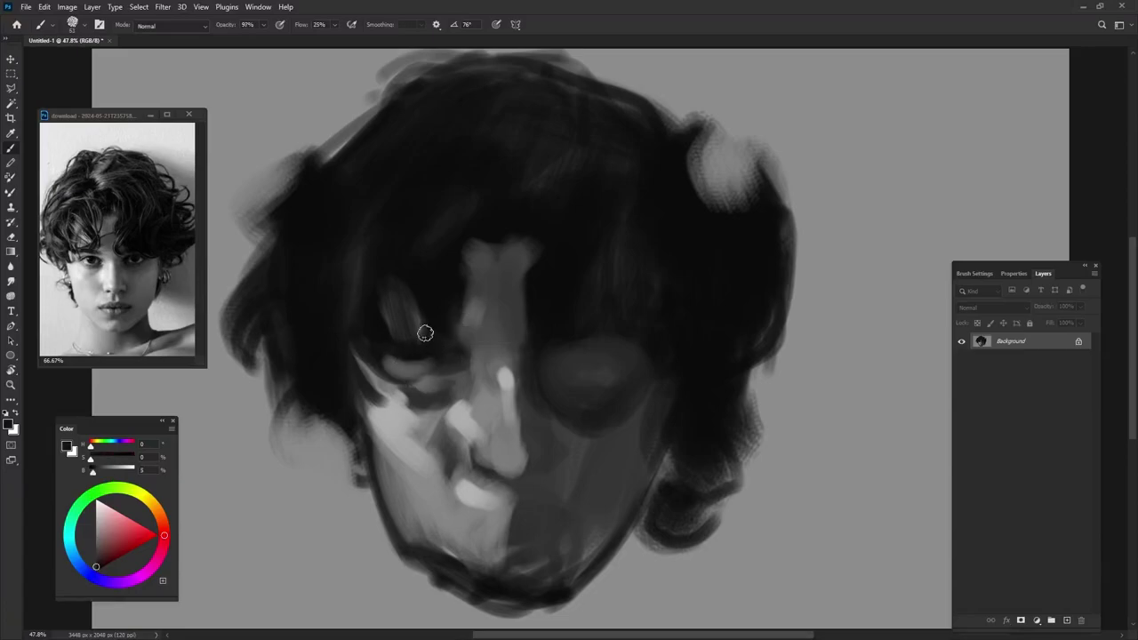
Sample progressively darker greys and paint a dark curve down the nose's left edge.
alt+click(401, 334)
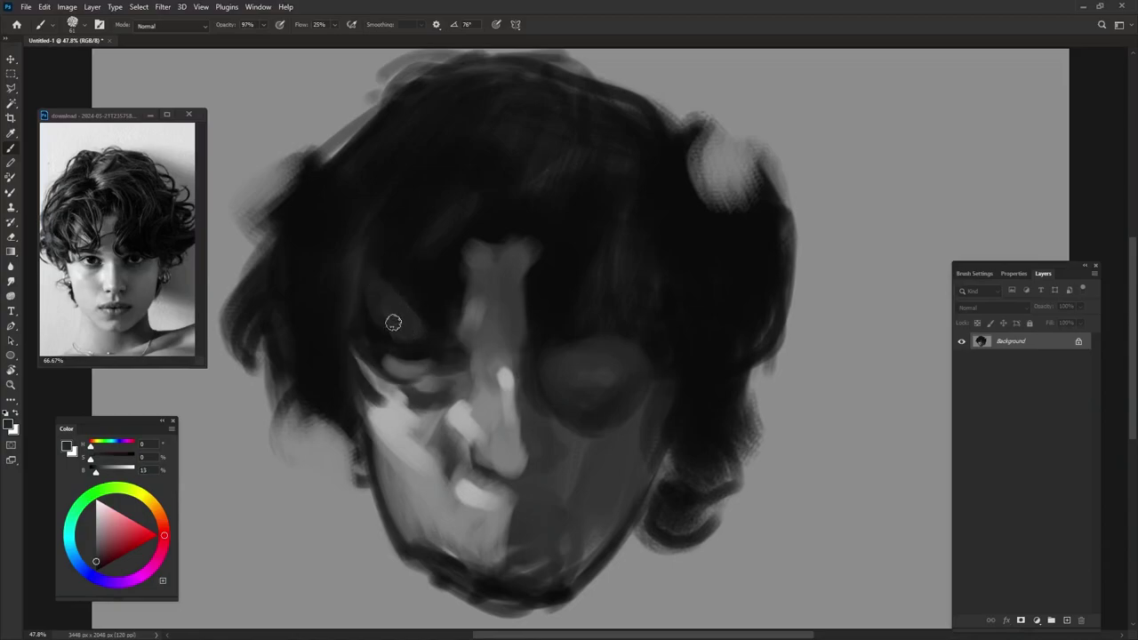
alt+click(432, 330)
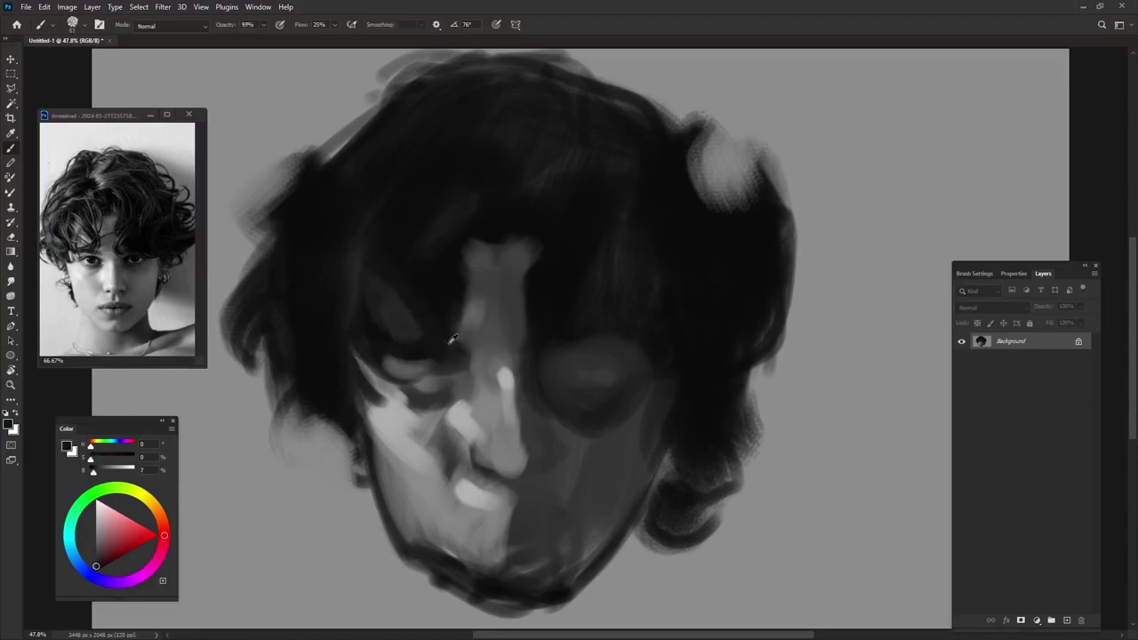
alt+click(465, 341)
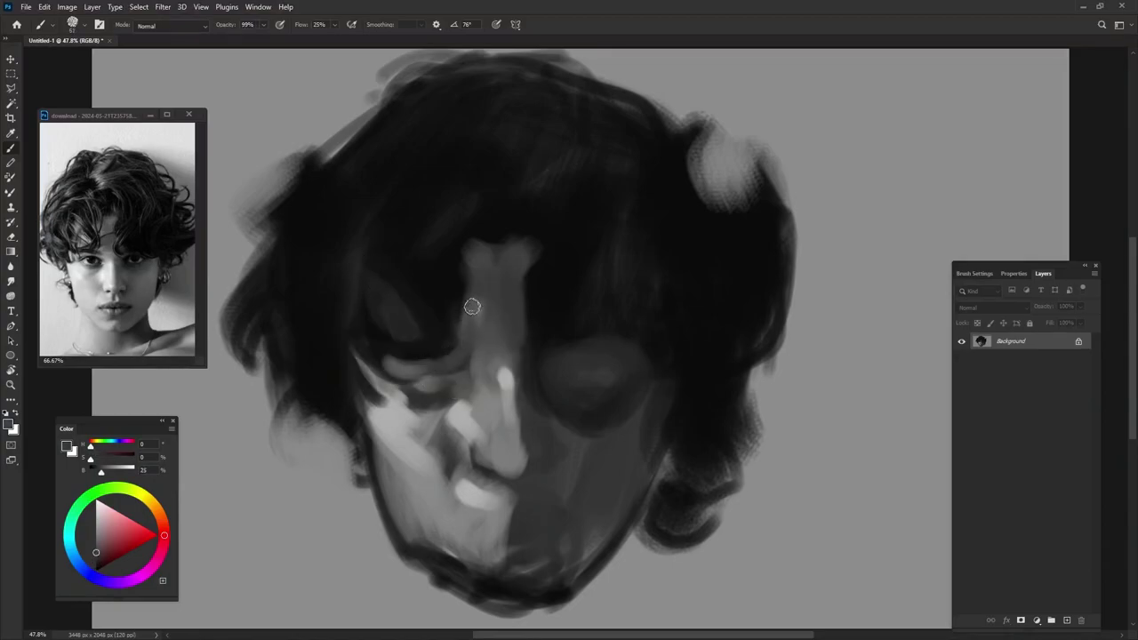
alt+click(444, 308)
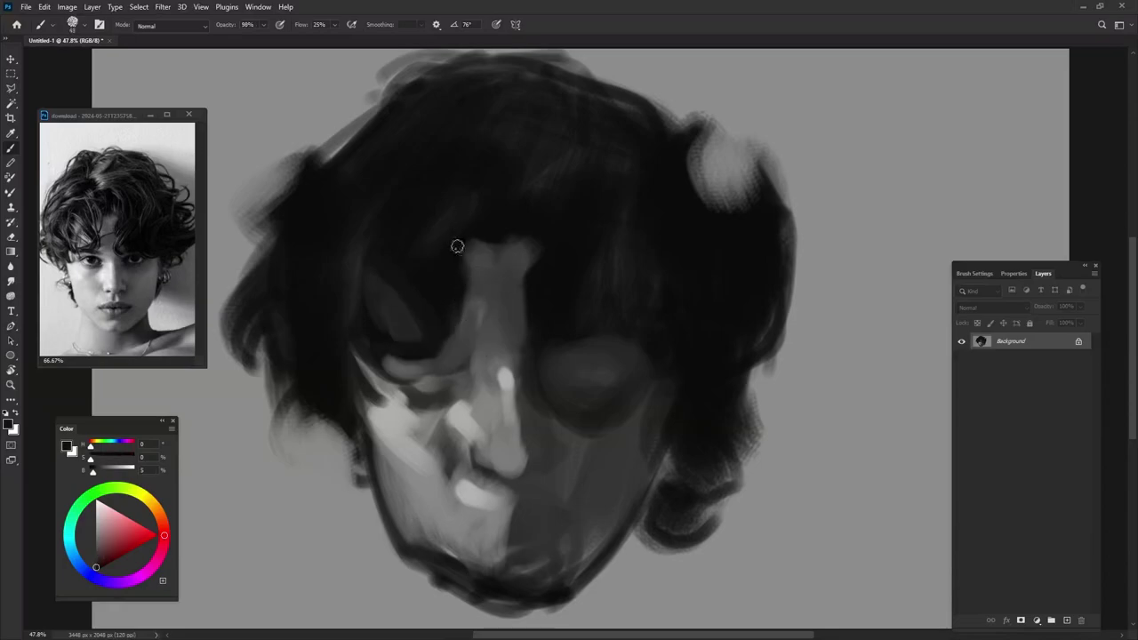
drag(456, 246, 429, 345)
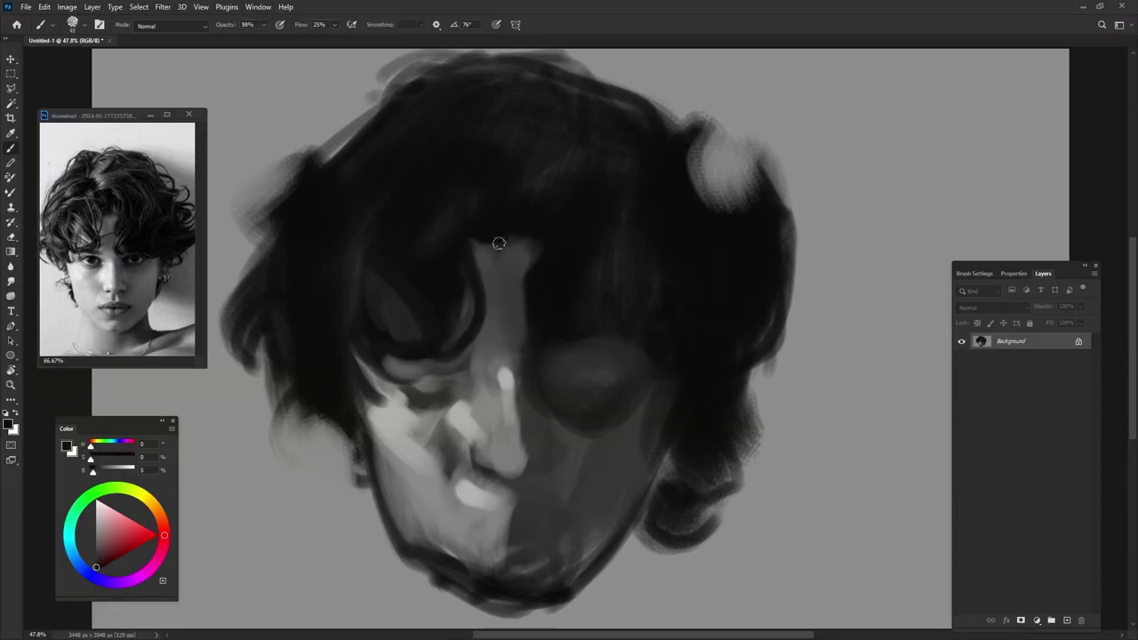
Sample near-black from the hair and paint dark strands beside the left cheek.
alt+click(454, 271)
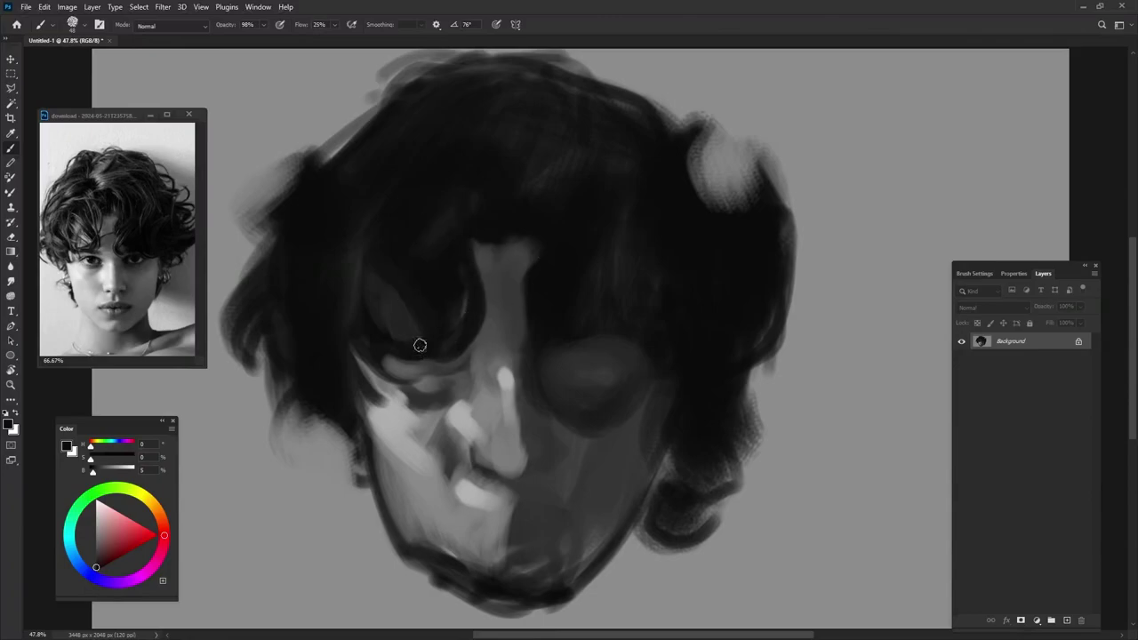
alt+click(393, 424)
alt+click(339, 407)
drag(336, 449, 371, 494)
right_click(373, 495)
With a much smaller brush, draw dark curved lines over both upper eyelids.
click(474, 360)
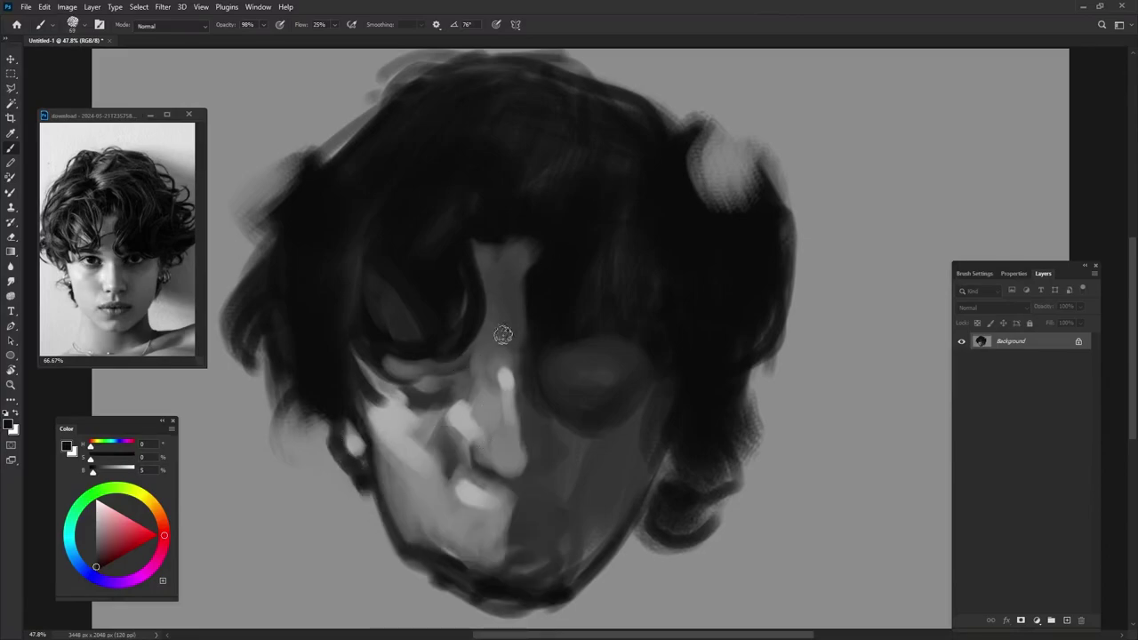
drag(503, 334, 442, 341)
mouse_move(410, 375)
mouse_down()
mouse_move(398, 384)
mouse_move(444, 368)
mouse_move(465, 384)
mouse_up()
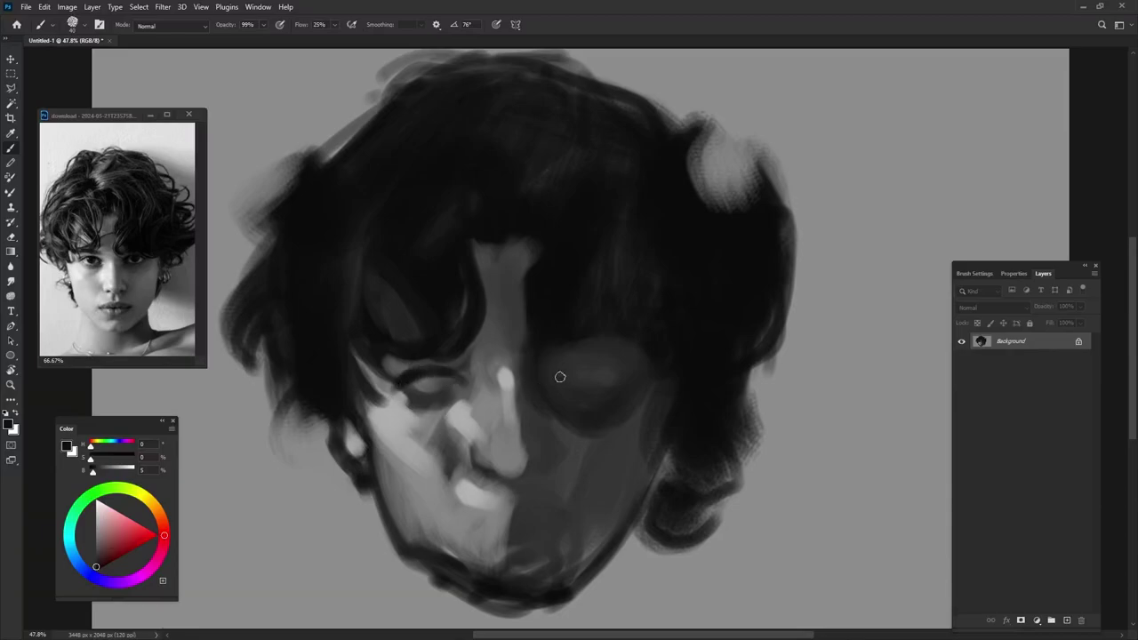
mouse_move(549, 383)
mouse_down()
mouse_move(592, 368)
mouse_move(604, 378)
mouse_up()
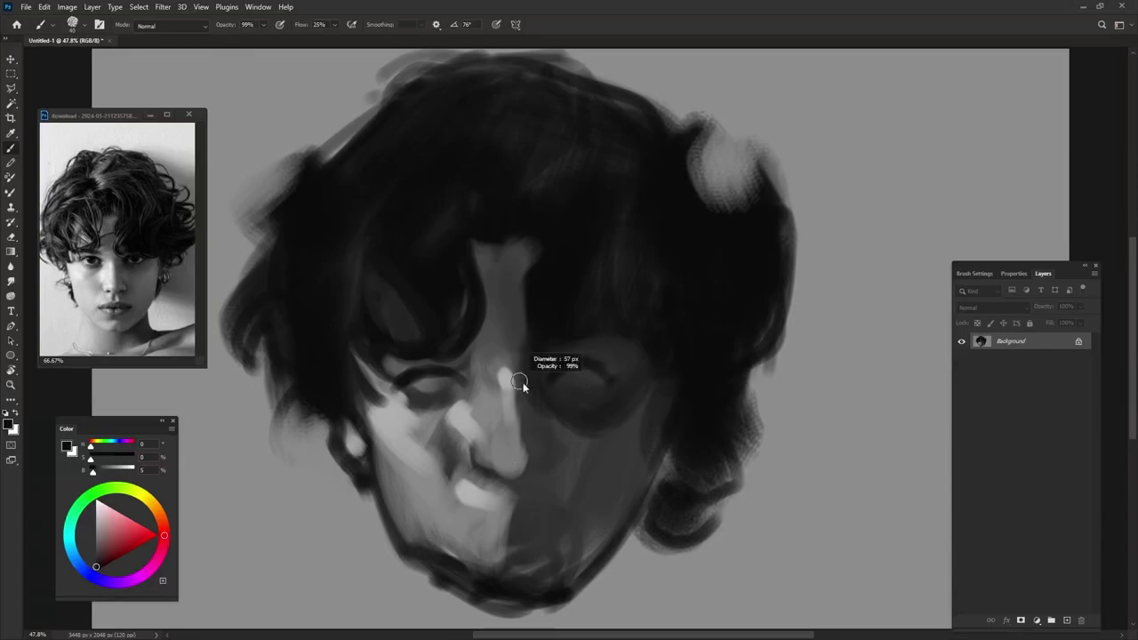
Darken the top of the light forehead strand with near-black.
alt+click(476, 372)
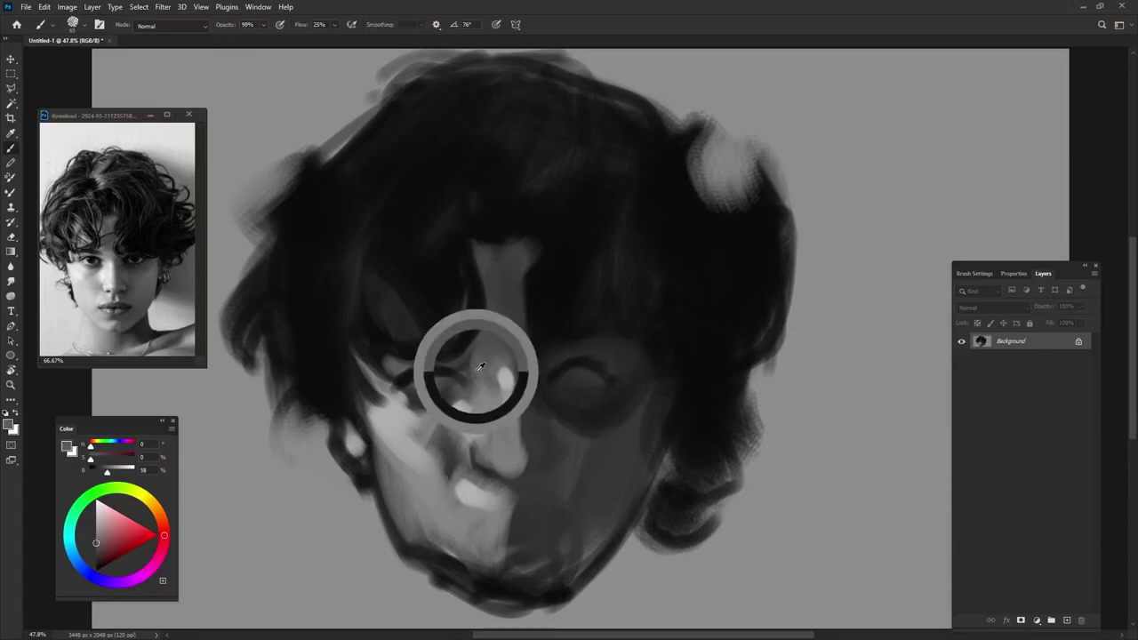
alt+click(496, 240)
mouse_move(542, 220)
mouse_down()
mouse_move(471, 228)
mouse_move(524, 253)
mouse_move(500, 234)
mouse_move(480, 267)
mouse_move(504, 339)
mouse_move(507, 276)
mouse_move(487, 346)
mouse_up()
alt+click(471, 397)
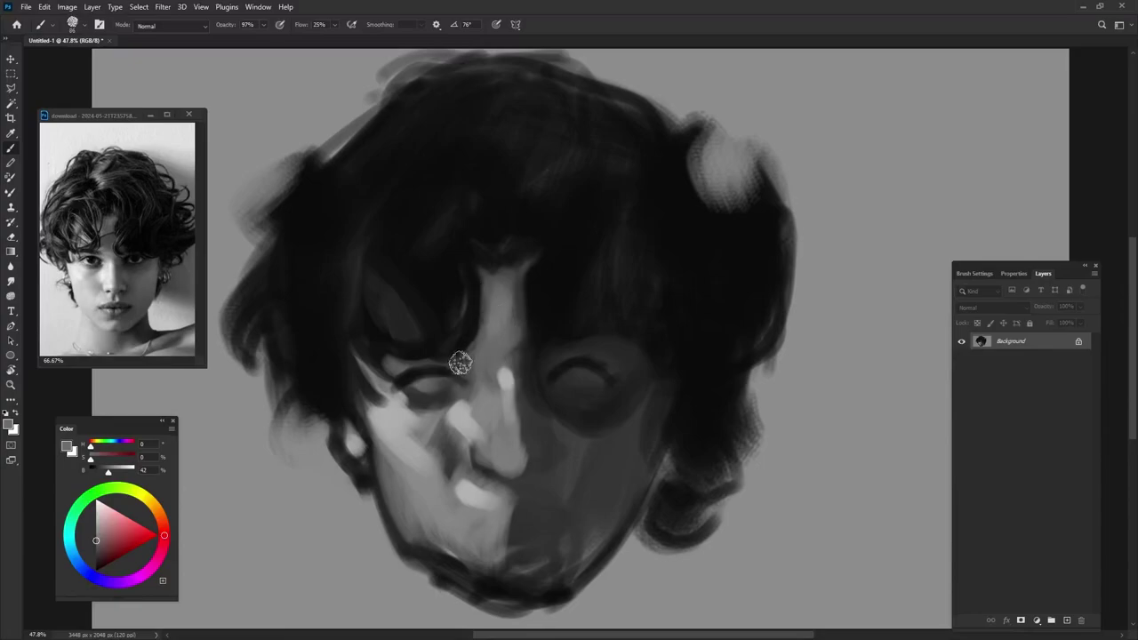
alt+click(393, 416)
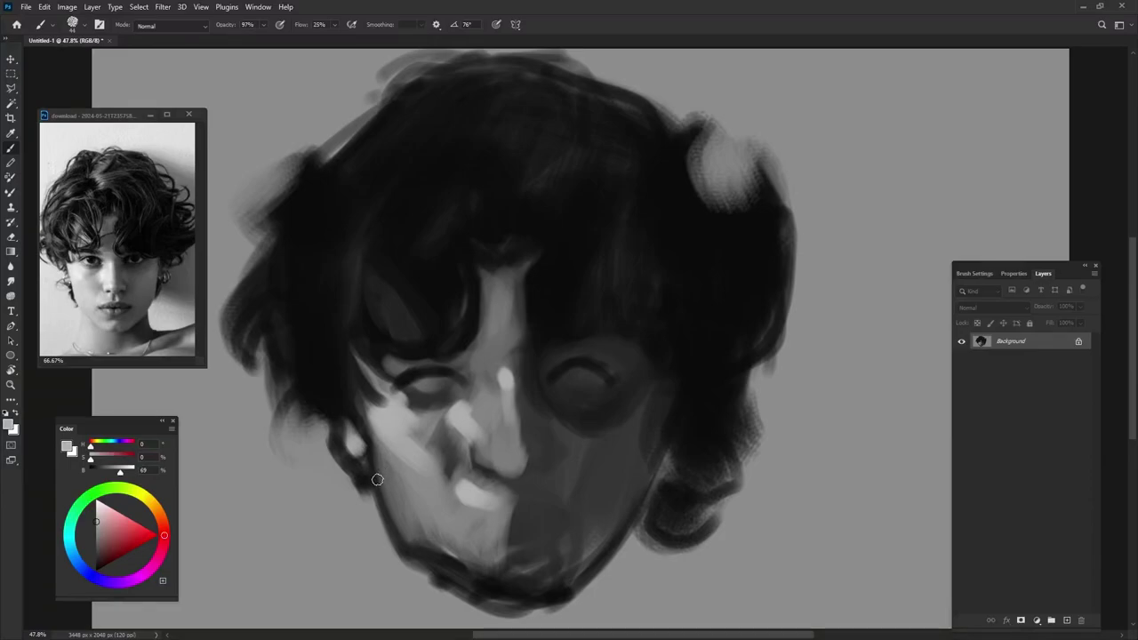
Shade the left eye socket darker grey and repaint the left upper eyelid in light grey.
alt+right_click(461, 356)
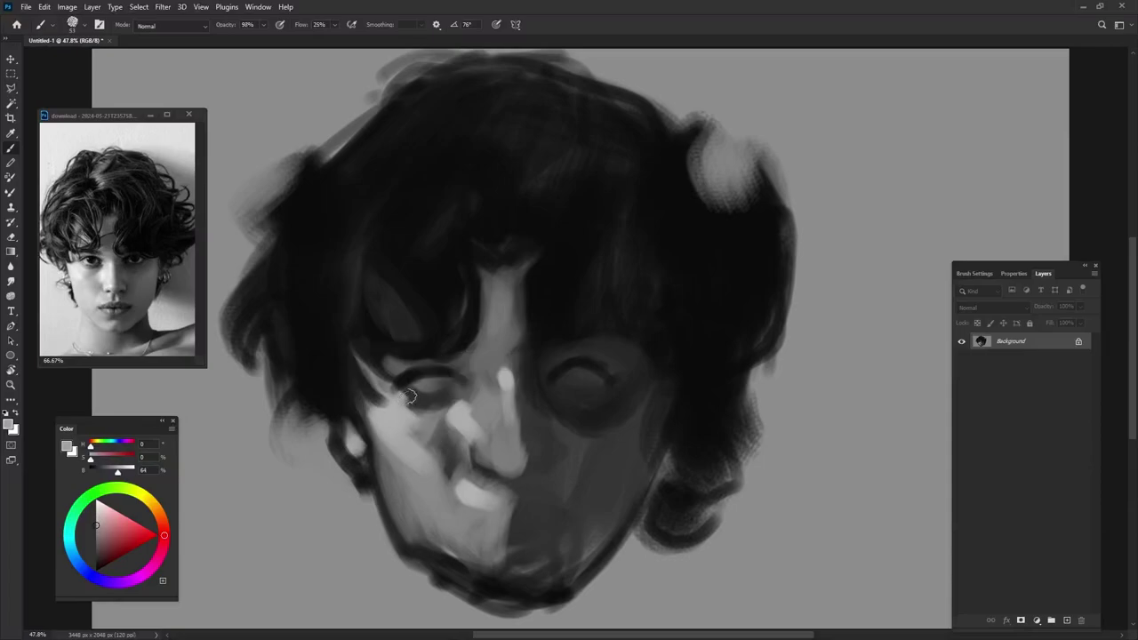
alt+click(414, 401)
drag(410, 396, 449, 400)
alt+right_click(478, 359)
alt+click(416, 382)
alt+click(462, 411)
drag(480, 371, 410, 393)
Lighten the left upper eyelid and add a light highlight on the right upper lid.
alt+right_click(480, 364)
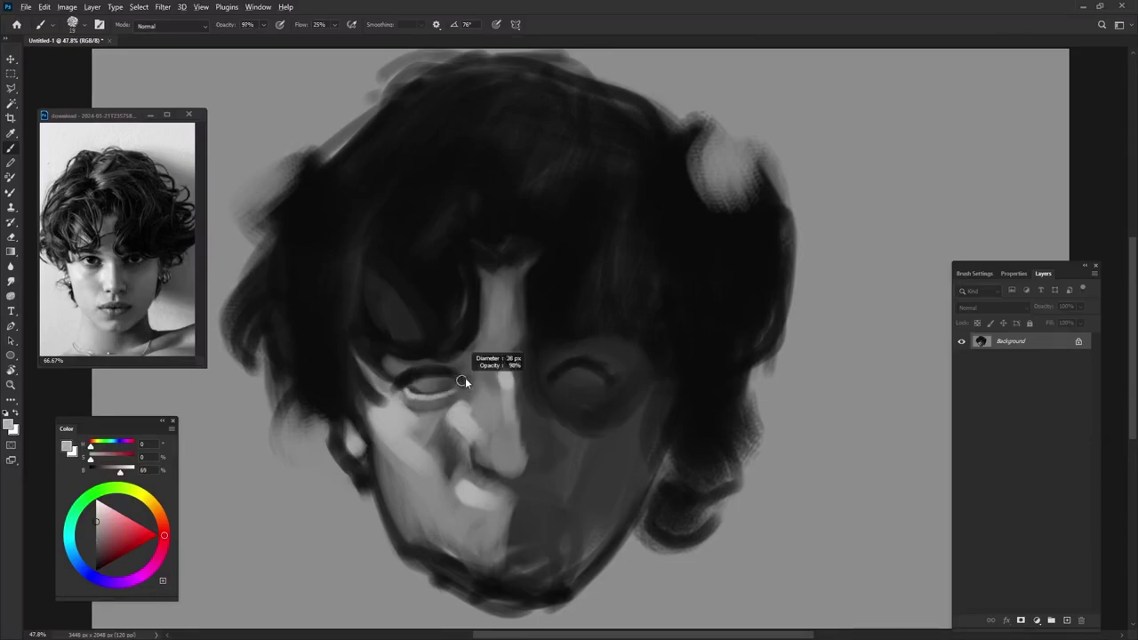
alt+click(399, 394)
alt+right_click(415, 384)
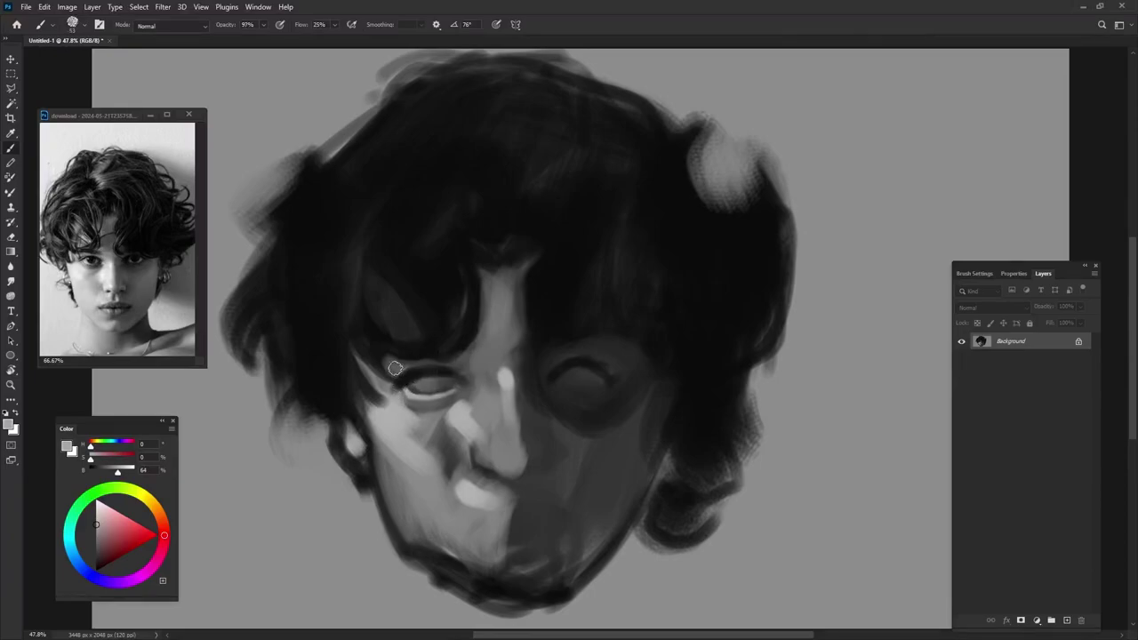
drag(395, 367, 440, 355)
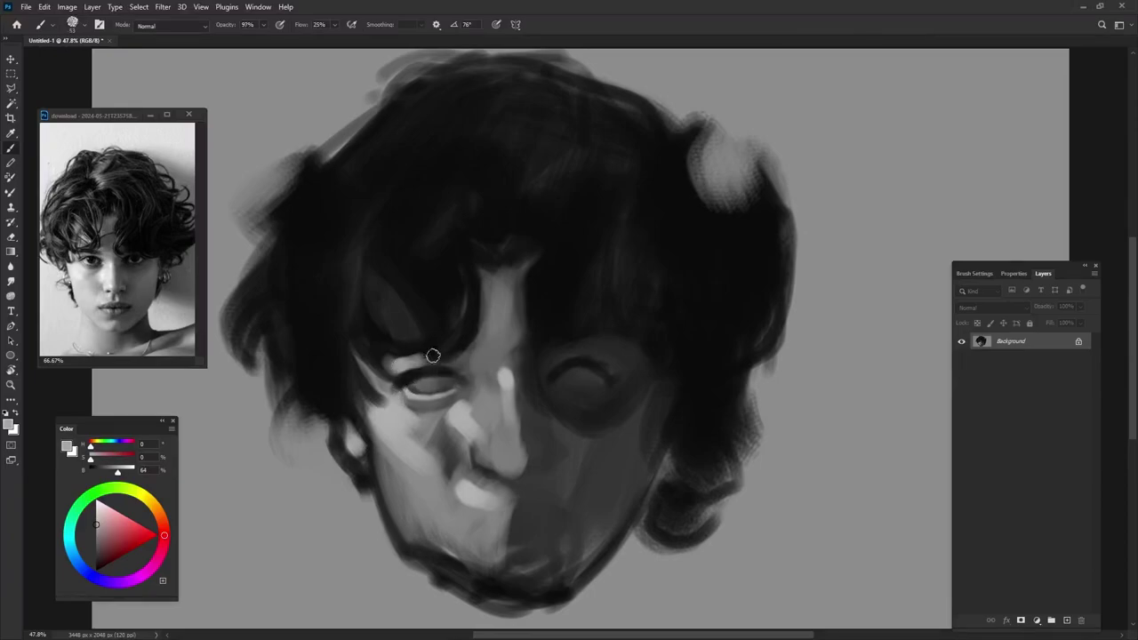
alt+right_click(622, 372)
drag(590, 357, 630, 378)
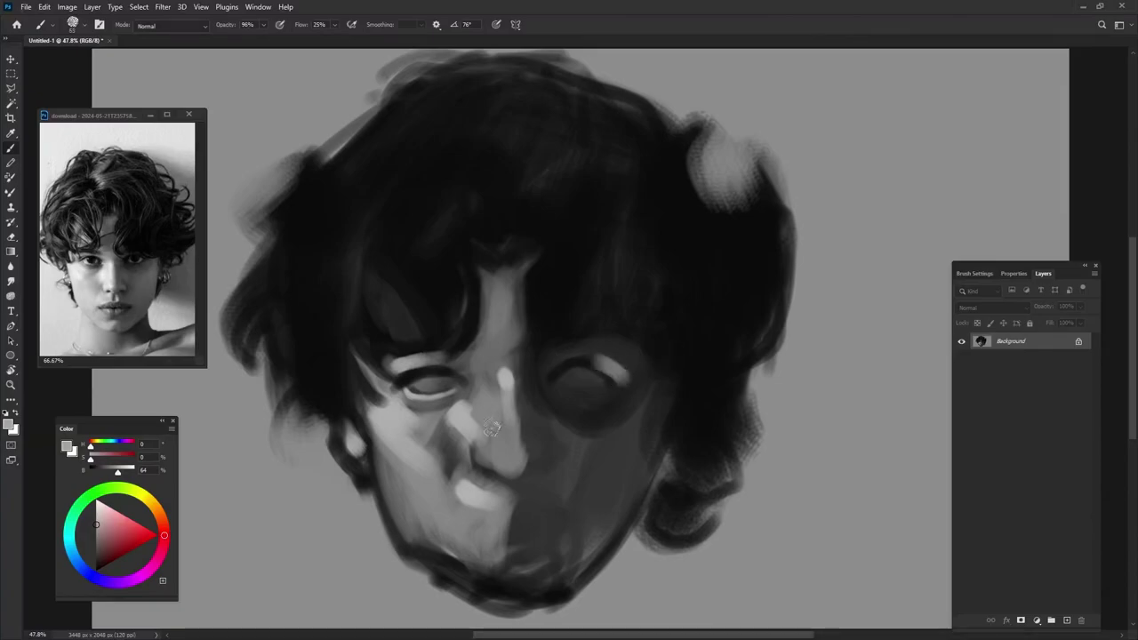
Add light dabs at the left eye's inner corner and between the eyes.
alt+click(602, 353)
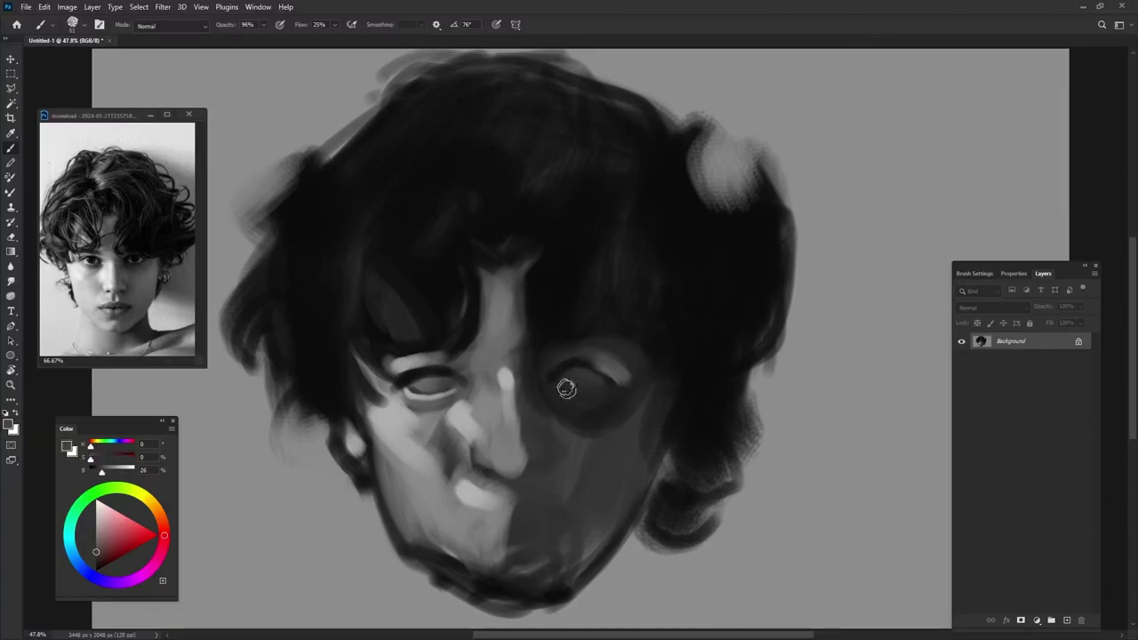
alt+click(472, 428)
alt+right_click(496, 428)
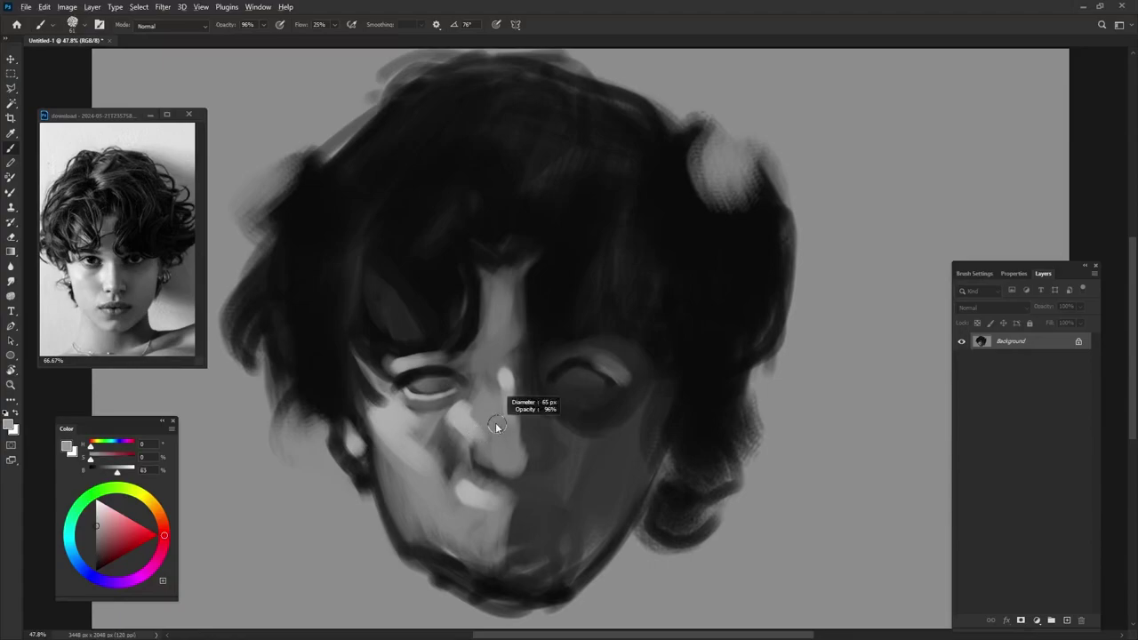
alt+click(506, 381)
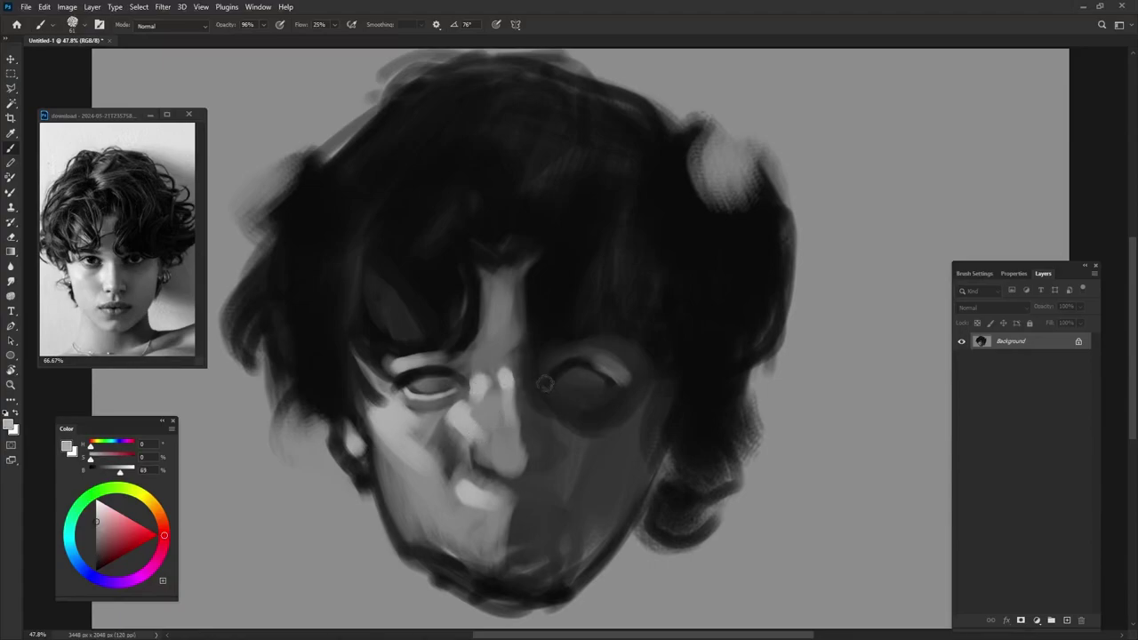
drag(535, 381, 536, 394)
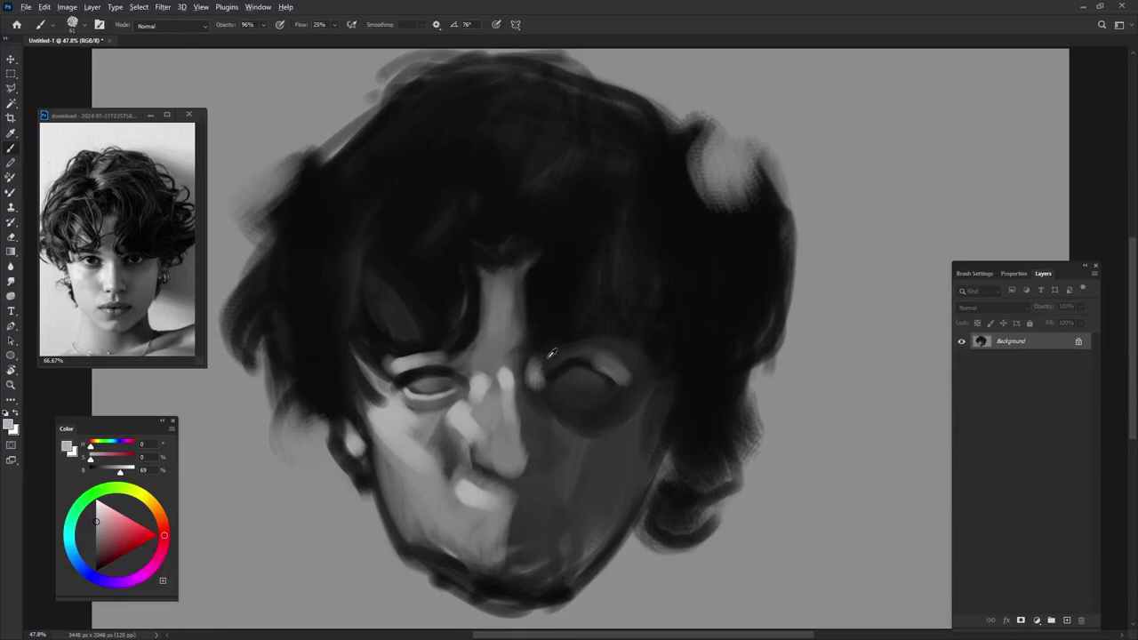
Paint a light grey stroke on the left cheek.
alt+click(615, 355)
alt+right_click(575, 389)
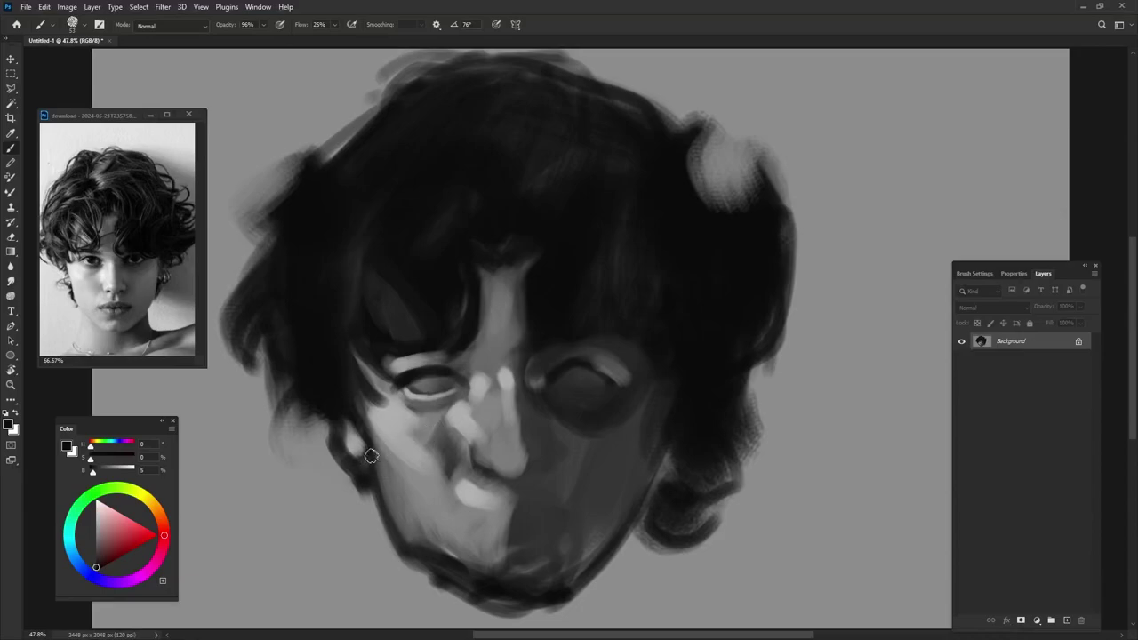
alt+click(382, 421)
drag(353, 375, 371, 425)
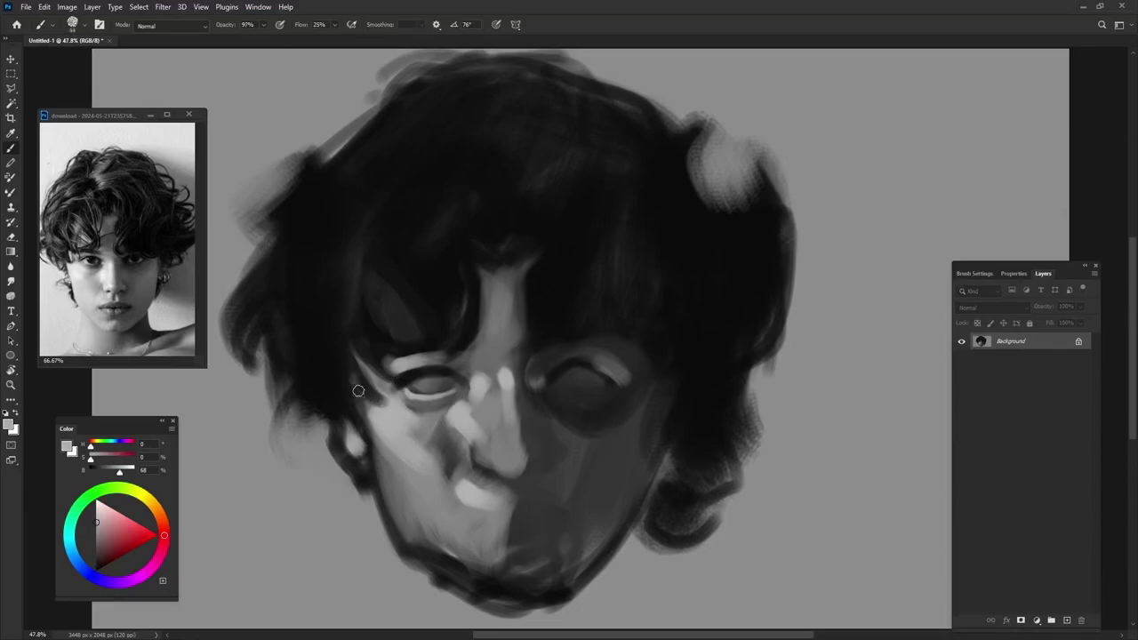
alt+click(496, 450)
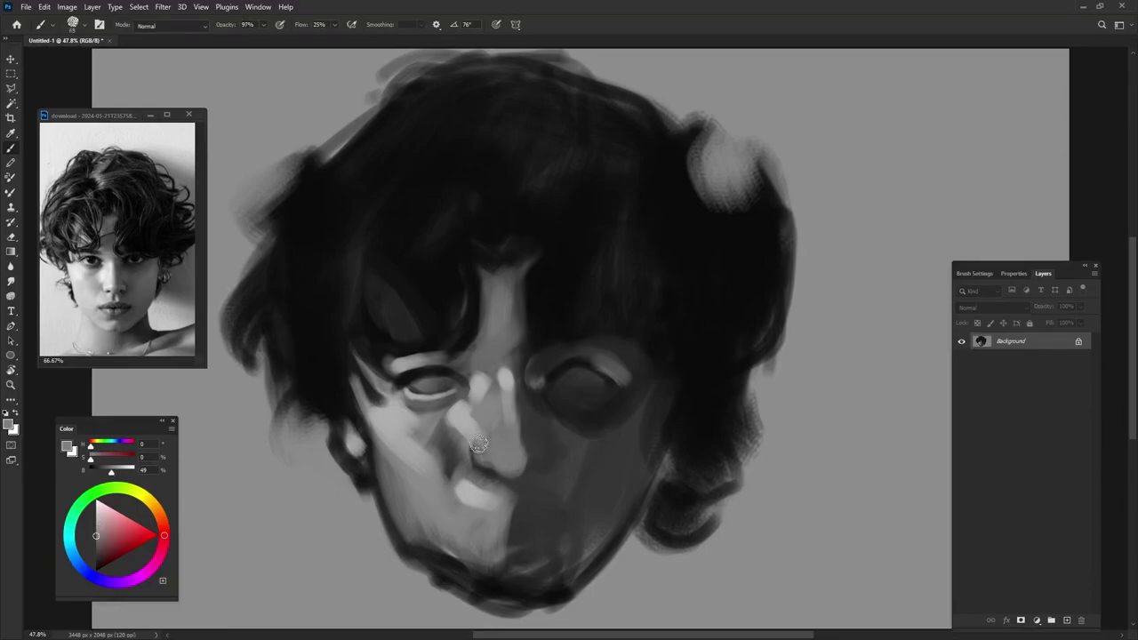
Reset colours to white and brush opacity to 100%, sampling greys around the nose.
alt+click(464, 413)
key(d)
key(x)
key(0)
key(9)
key(9)
alt+click(498, 440)
key(0)
alt+click(484, 467)
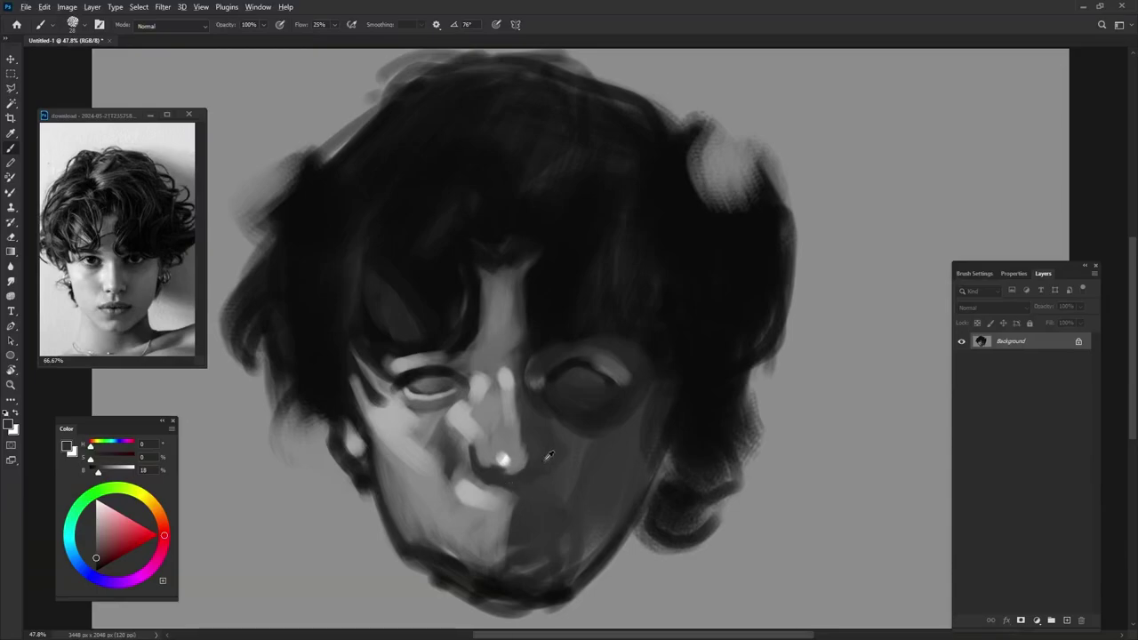
Repaint small strokes beside the nose using lighter and darker sampled greys.
alt+click(464, 442)
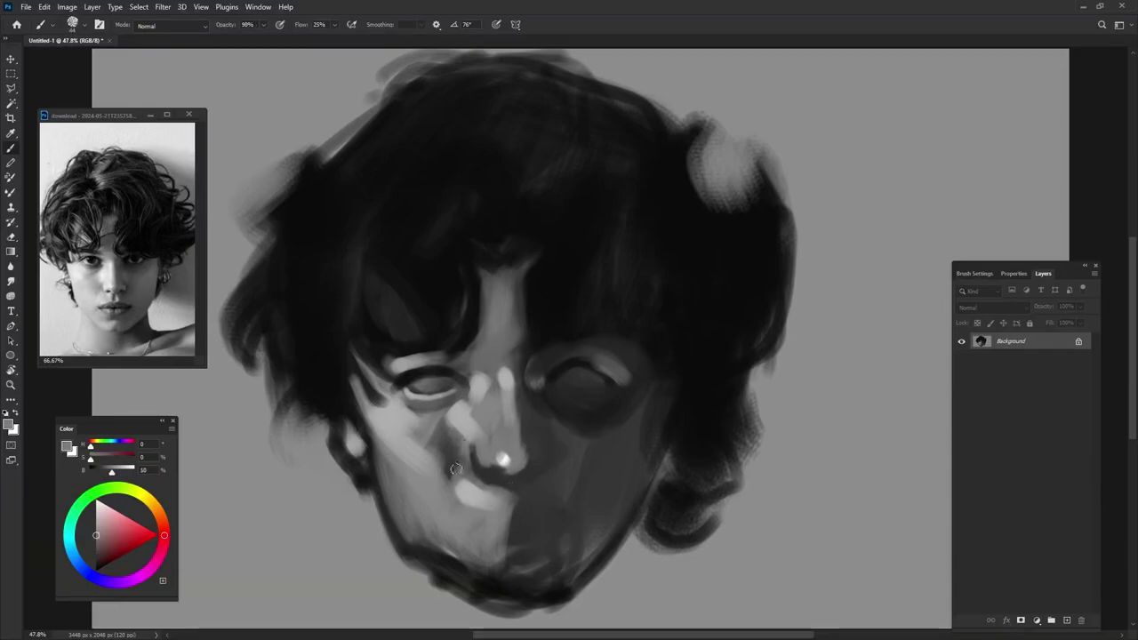
drag(455, 468, 436, 456)
alt+click(444, 453)
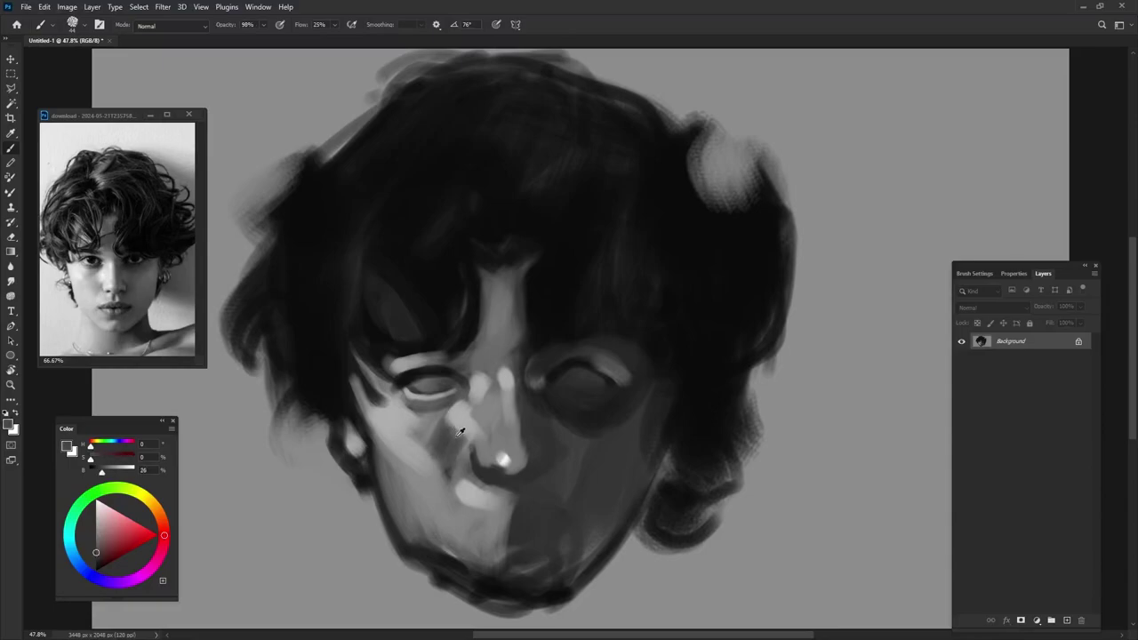
alt+click(444, 430)
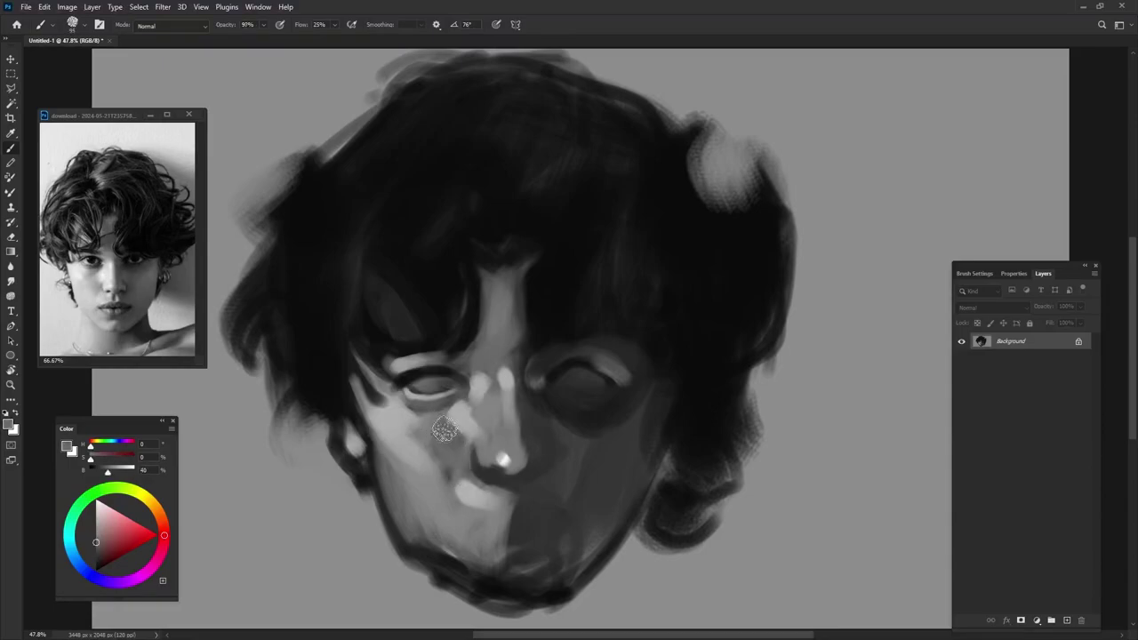
alt+click(463, 420)
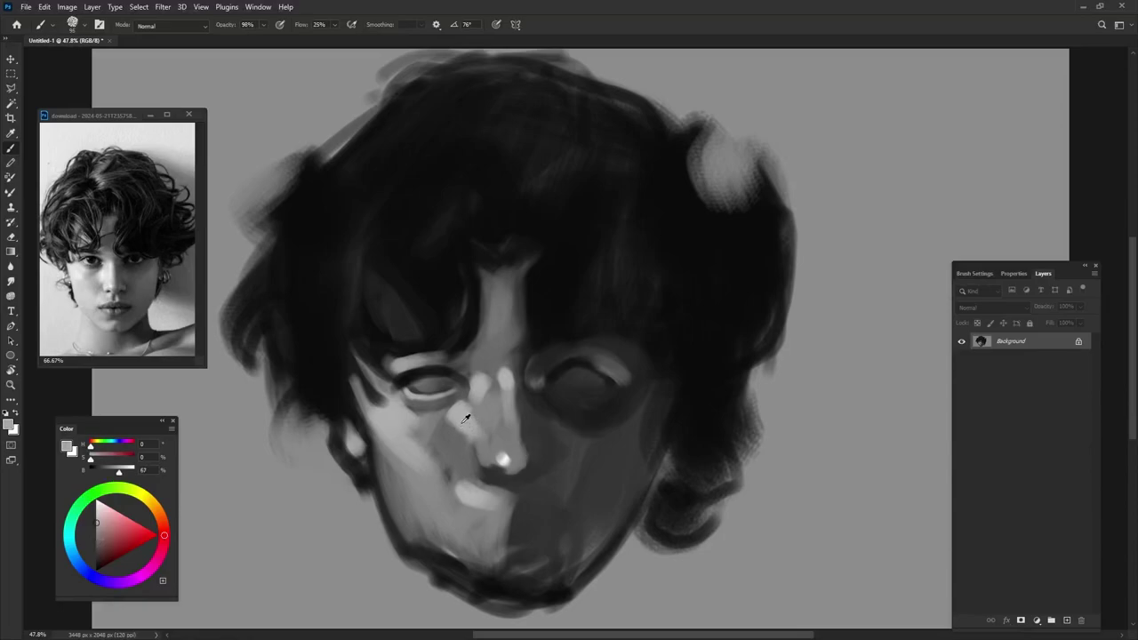
With a smaller brush, paint a dark shadow under the nose.
alt+right_click(481, 430)
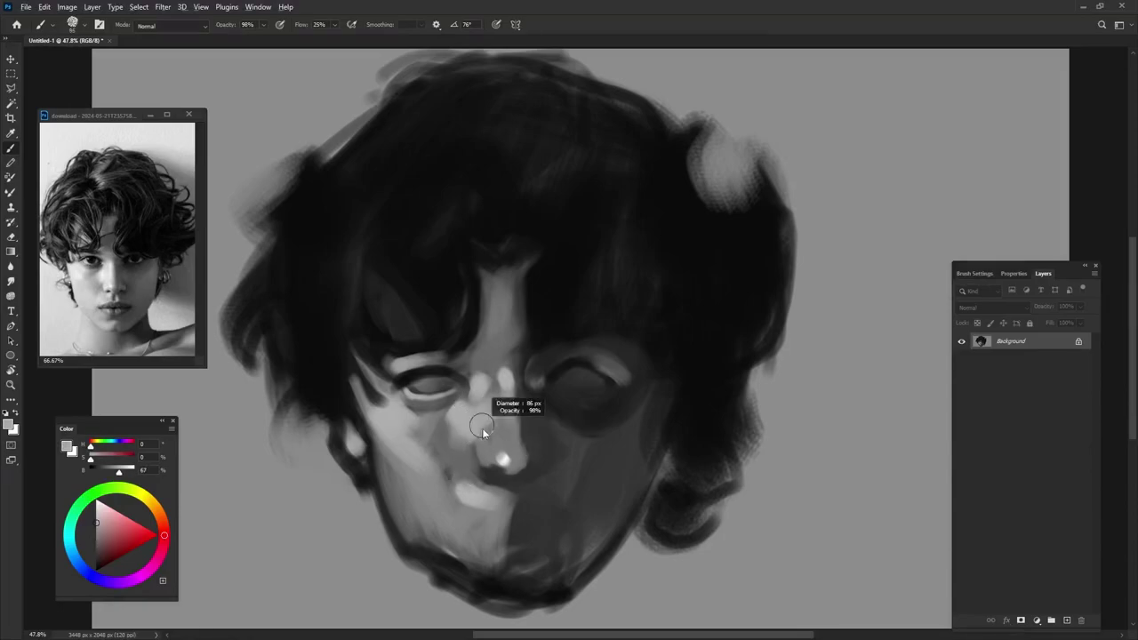
drag(481, 428, 462, 432)
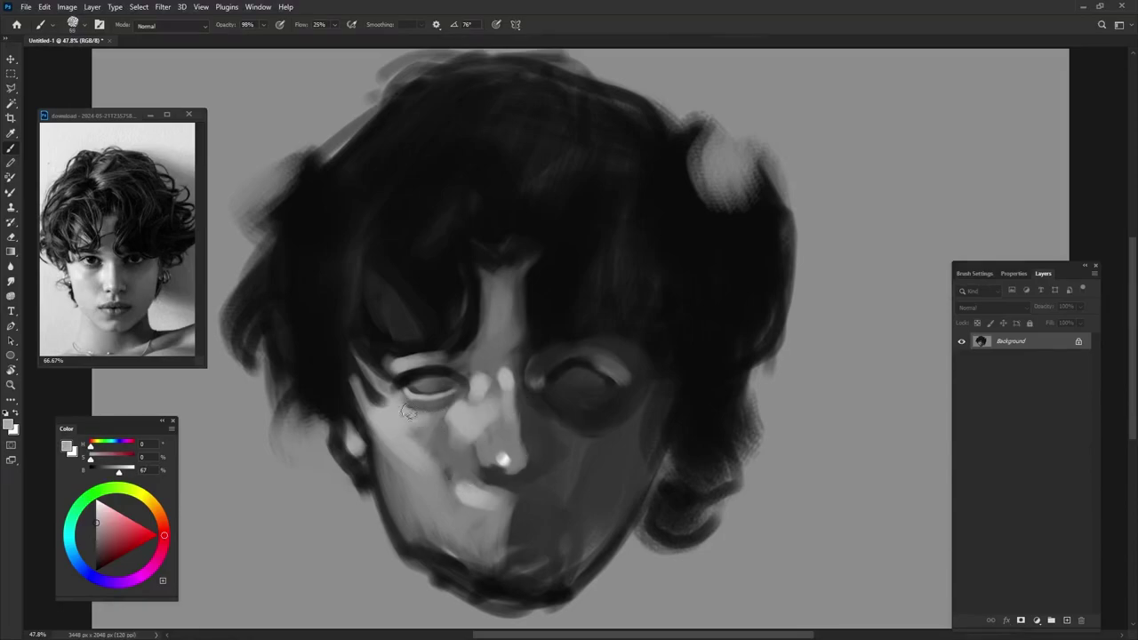
alt+right_click(504, 425)
alt+click(505, 456)
alt+right_click(498, 460)
alt+click(496, 450)
alt+click(504, 444)
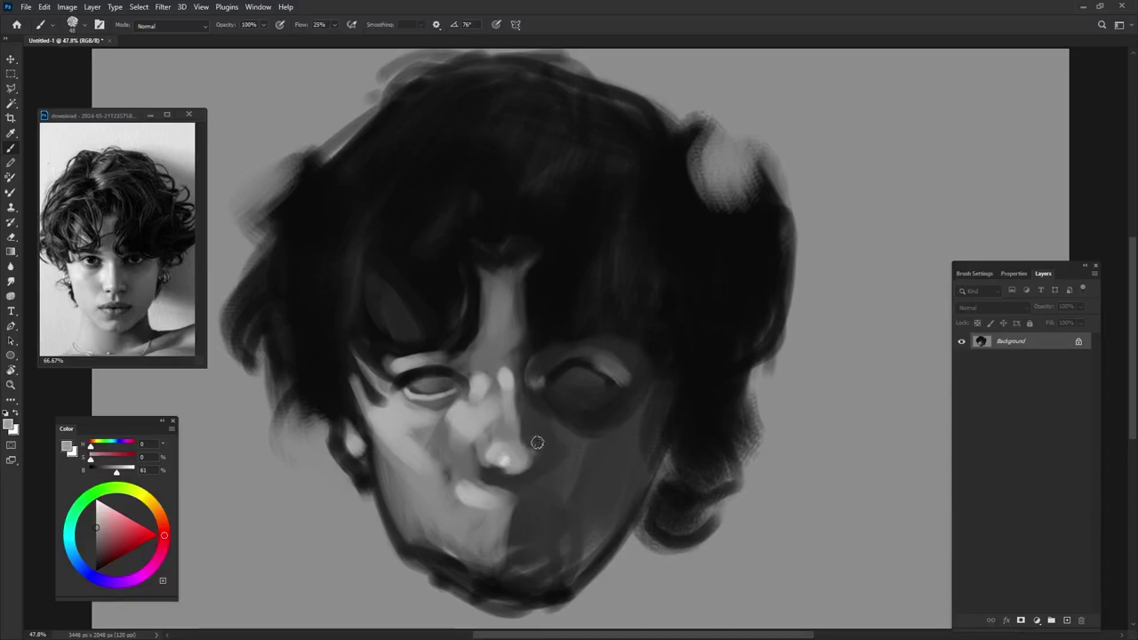
alt+right_click(527, 431)
alt+click(526, 431)
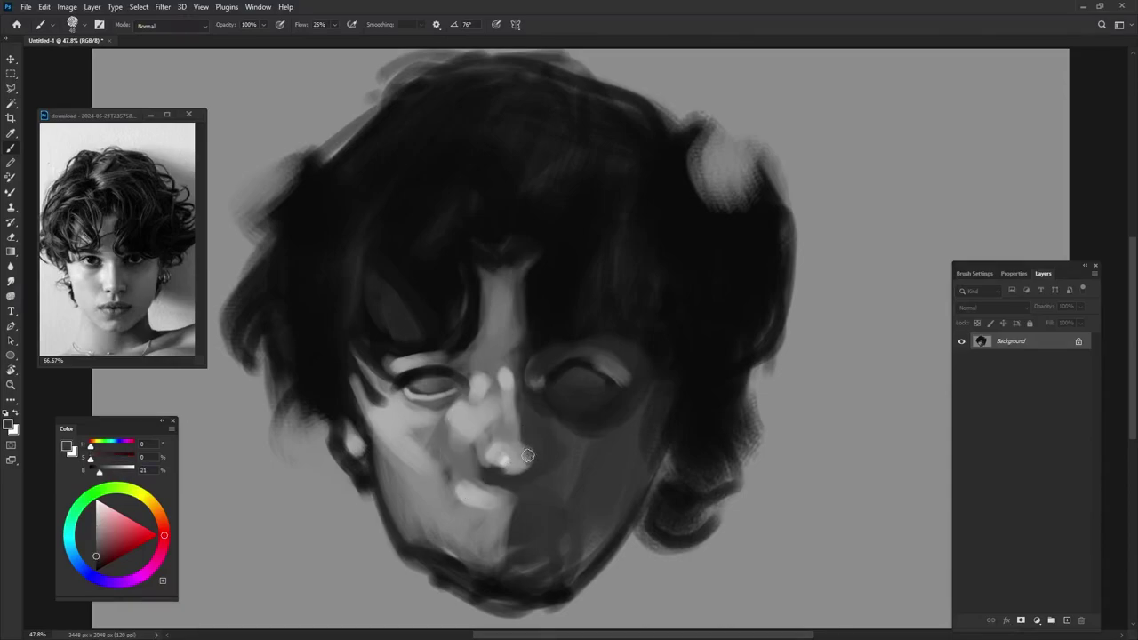
drag(514, 444, 506, 475)
Paint dark strokes beside the nose bridge and a light stroke along the bridge.
alt+click(514, 440)
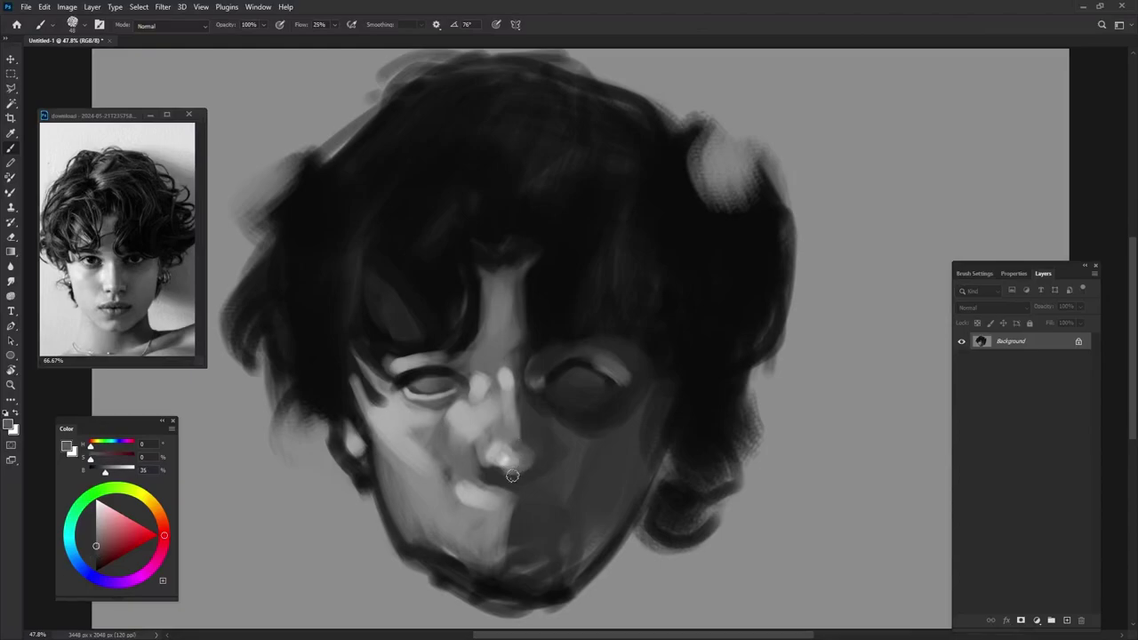
alt+click(524, 360)
alt+click(529, 397)
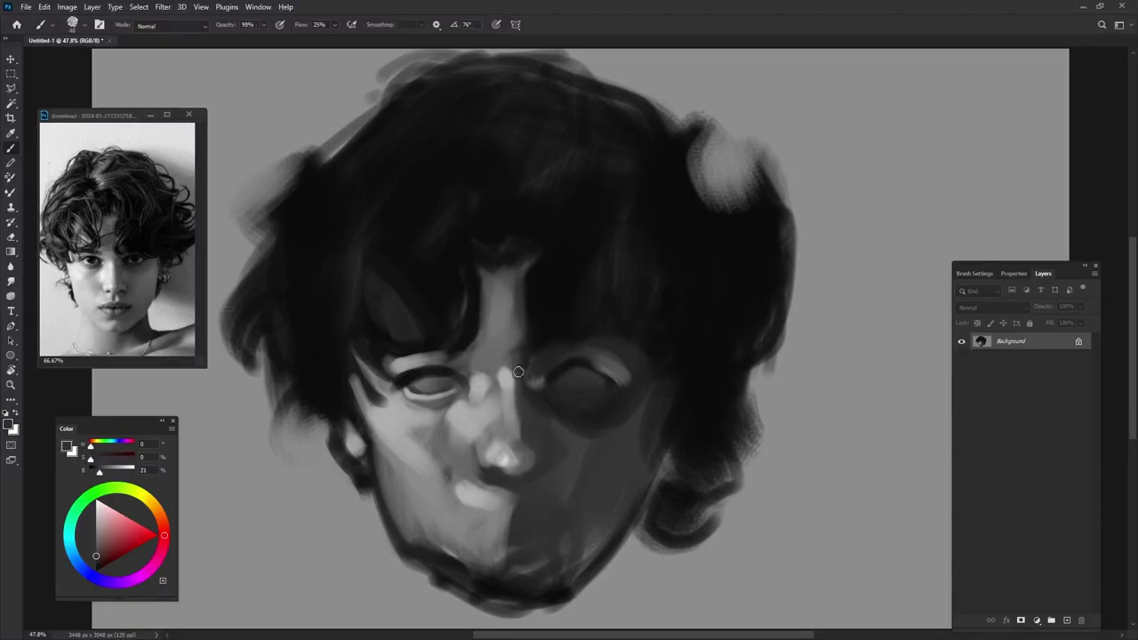
alt+click(464, 366)
mouse_move(462, 364)
mouse_down()
mouse_move(484, 380)
mouse_move(476, 407)
mouse_up()
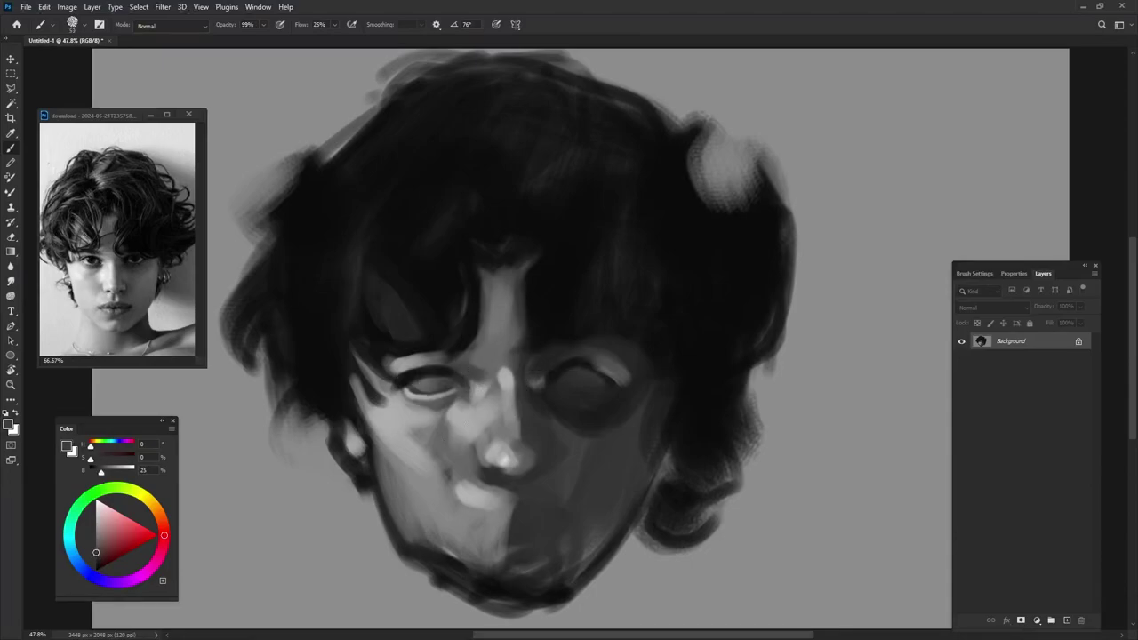
alt+click(474, 391)
drag(503, 368, 505, 384)
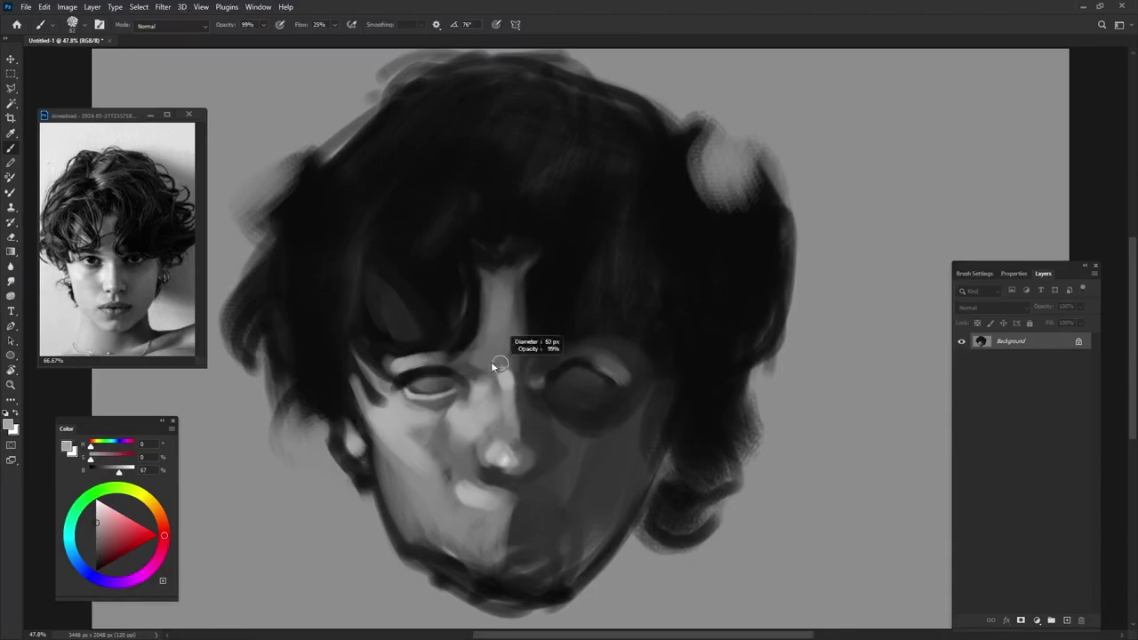
Repaint the left eye's iris and lid with a lighter grey.
alt+click(414, 435)
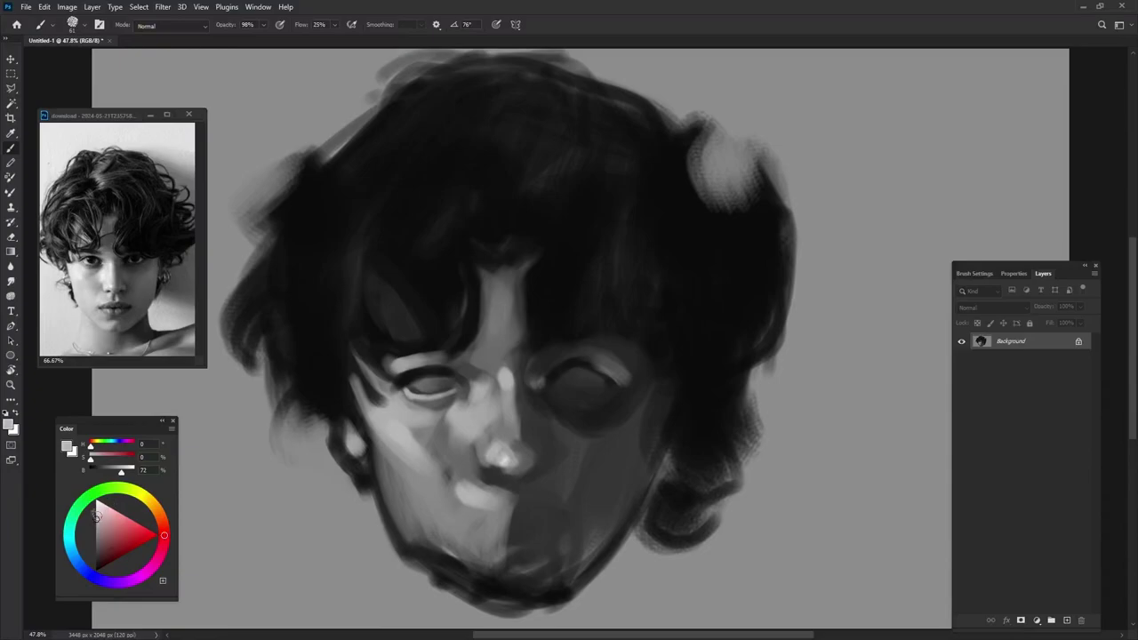
click(97, 507)
drag(451, 401, 432, 387)
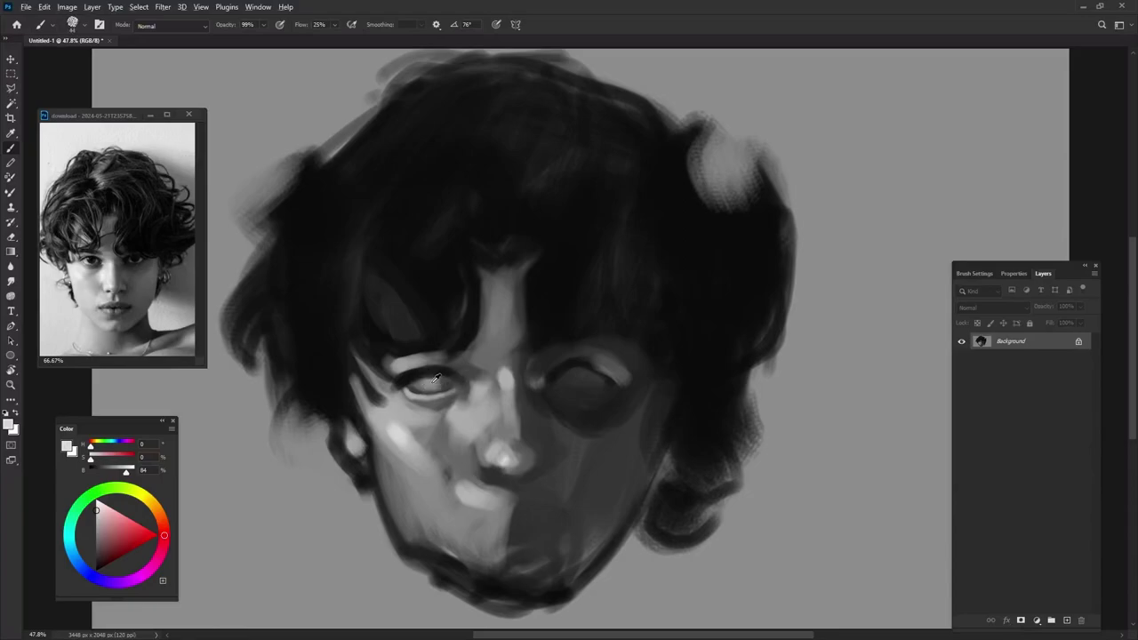
Brighten the left eye's white, bring up Brush Settings (F5), and resize the brush.
drag(425, 383, 440, 387)
key(F5)
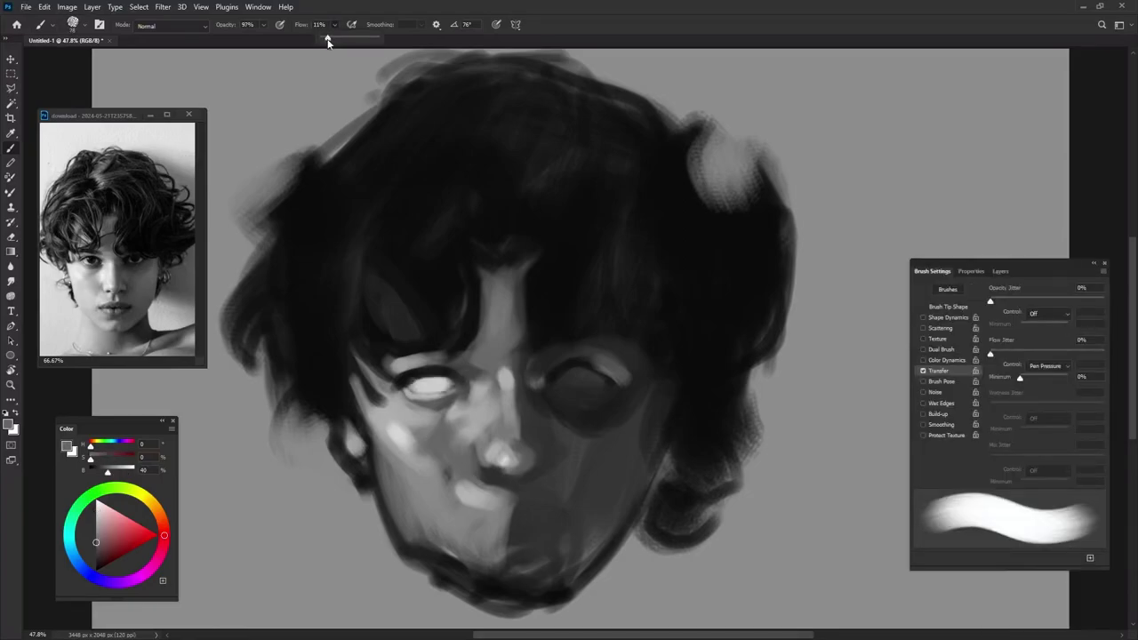
alt+click(449, 409)
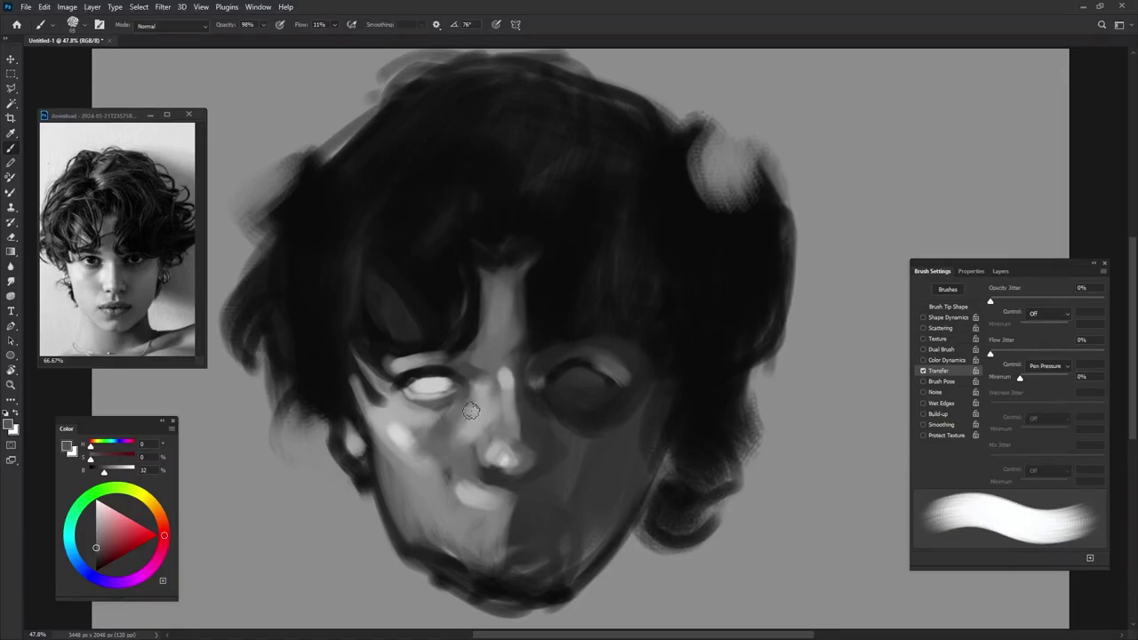
alt+click(441, 405)
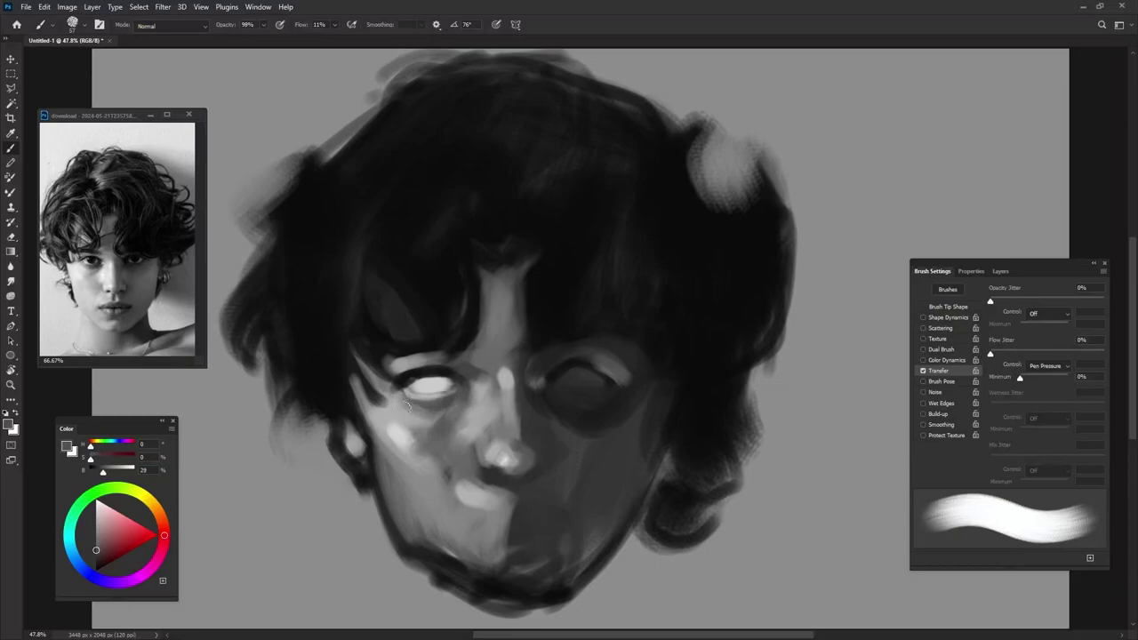
alt+click(456, 402)
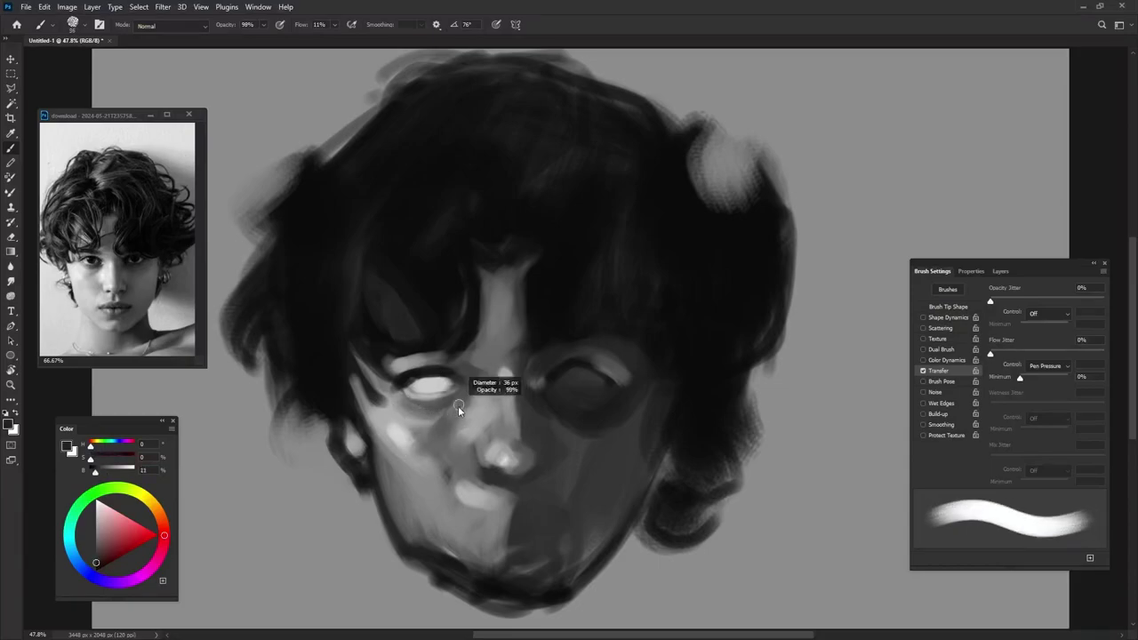
drag(458, 405, 461, 389)
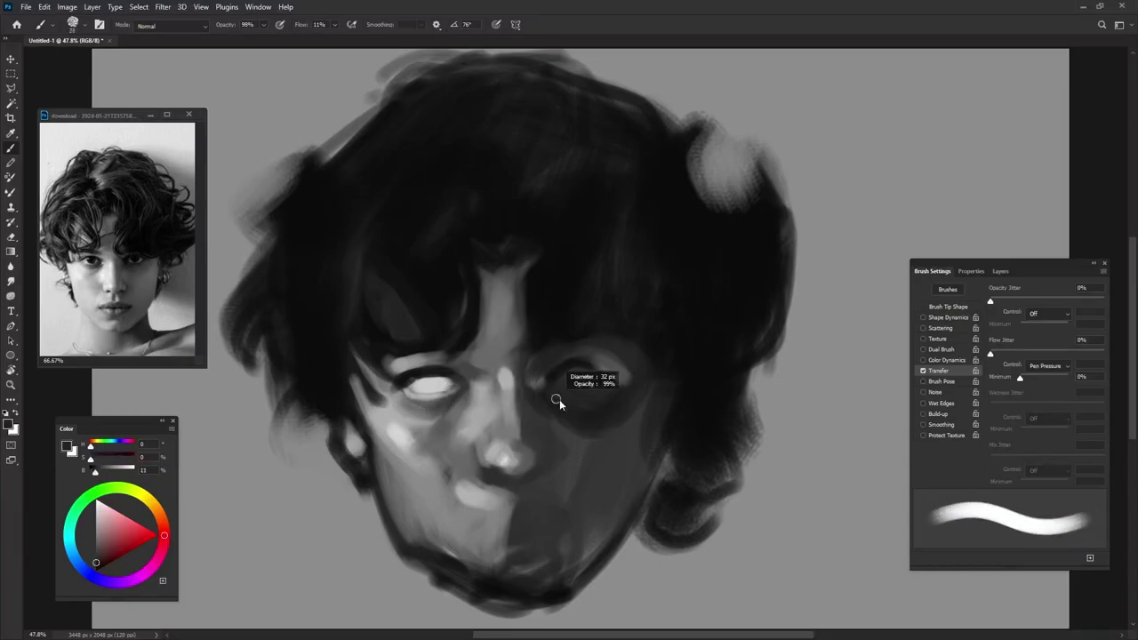
drag(554, 401, 543, 440)
Darken the left upper lid, then lighten and smooth the left cheek and jaw.
alt+click(418, 434)
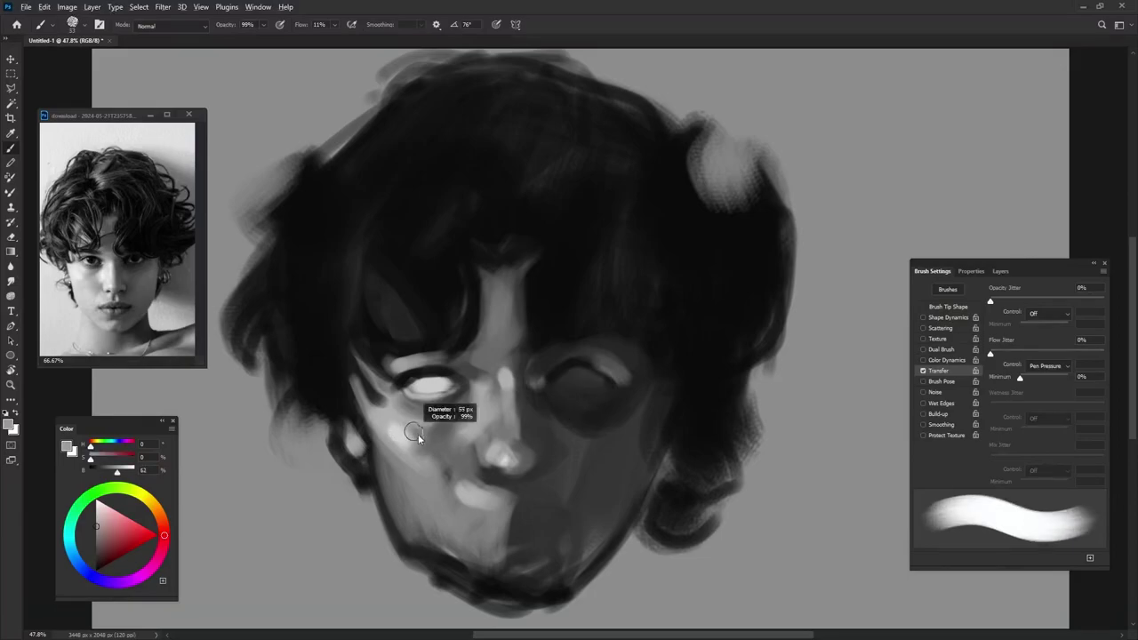
drag(430, 379, 400, 396)
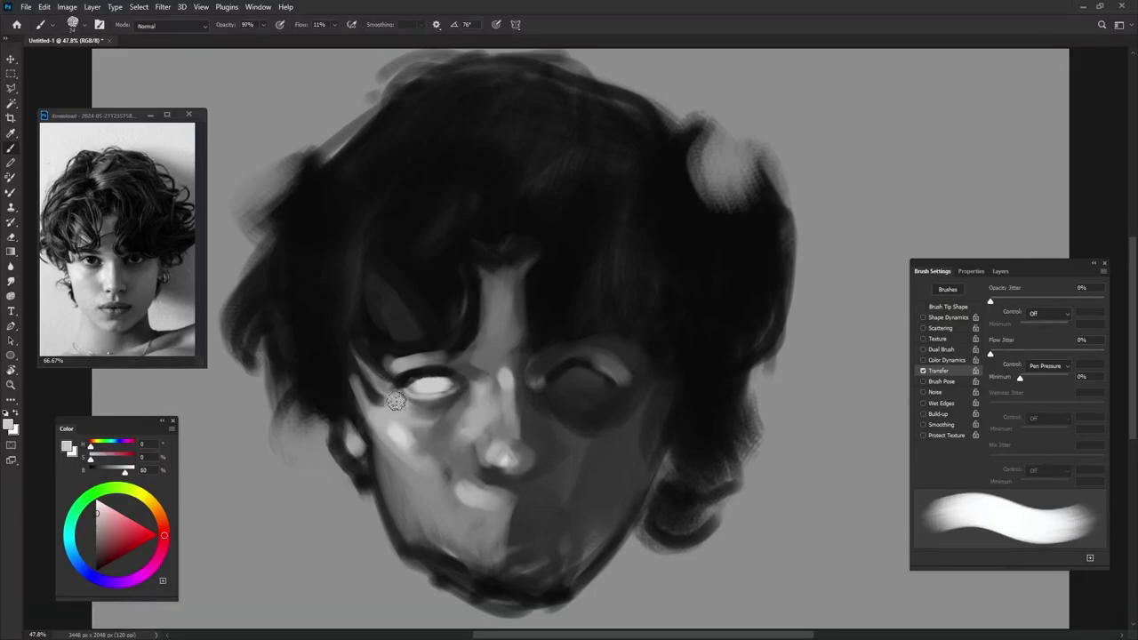
alt+click(452, 427)
alt+click(430, 440)
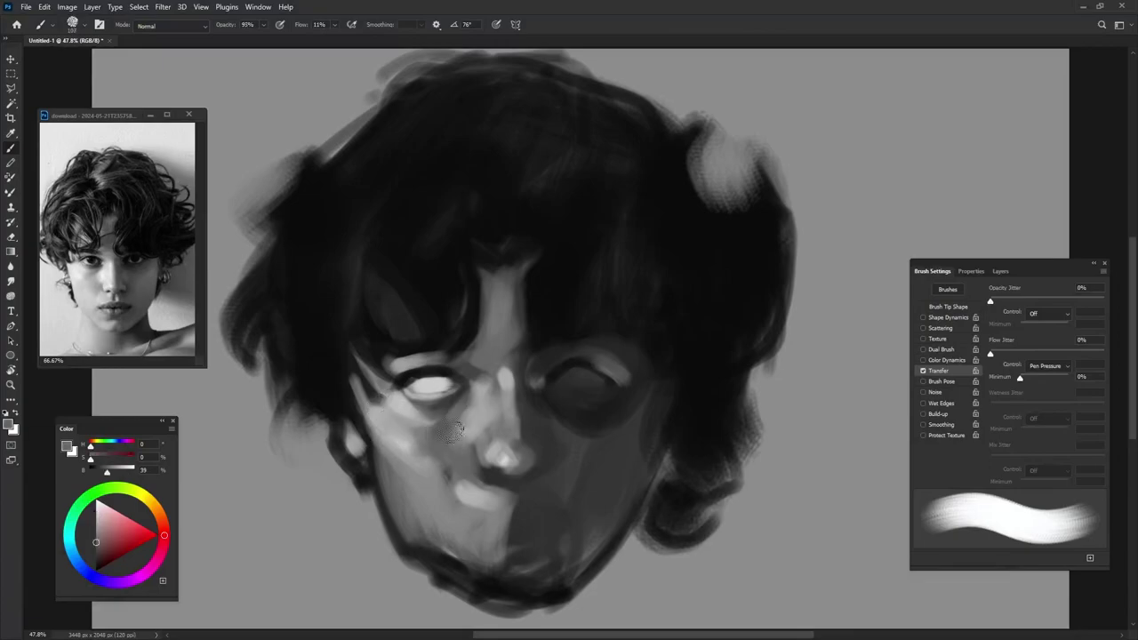
alt+click(440, 432)
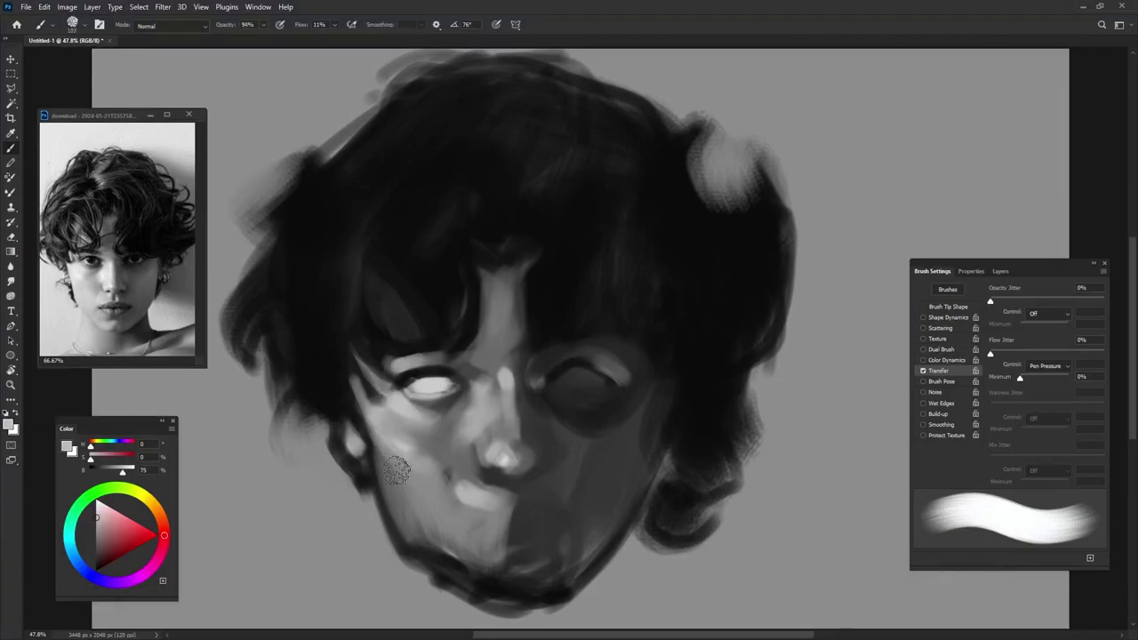
mouse_move(397, 471)
mouse_down()
mouse_move(373, 431)
mouse_move(424, 457)
mouse_move(455, 531)
mouse_up()
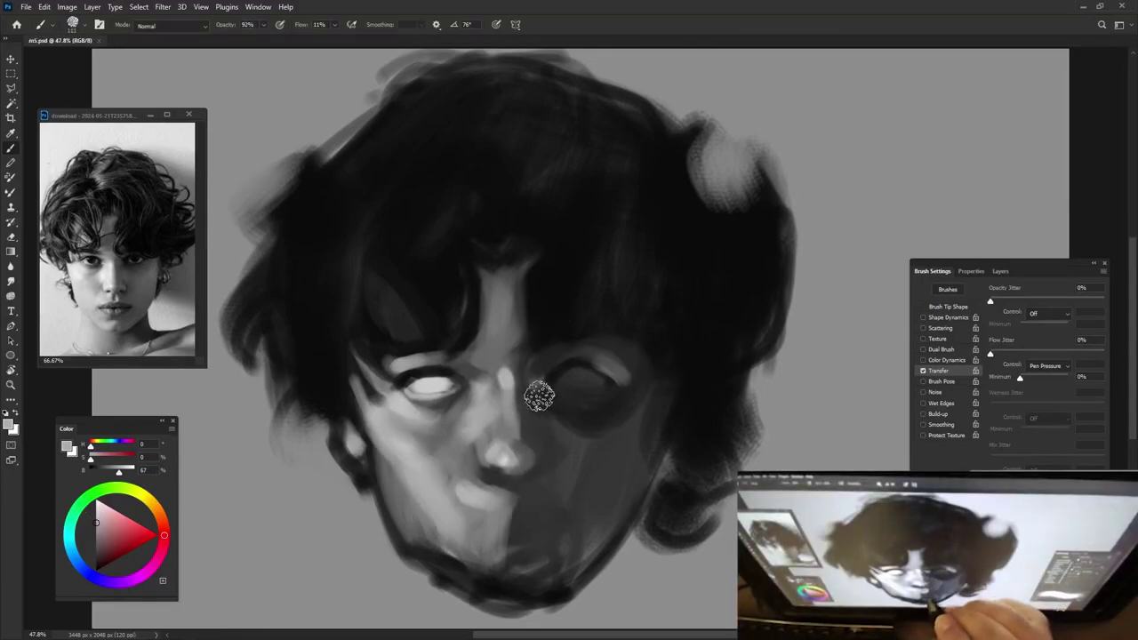
With a smaller brush, paint near-black strokes down the nose bridge.
drag(560, 457, 538, 457)
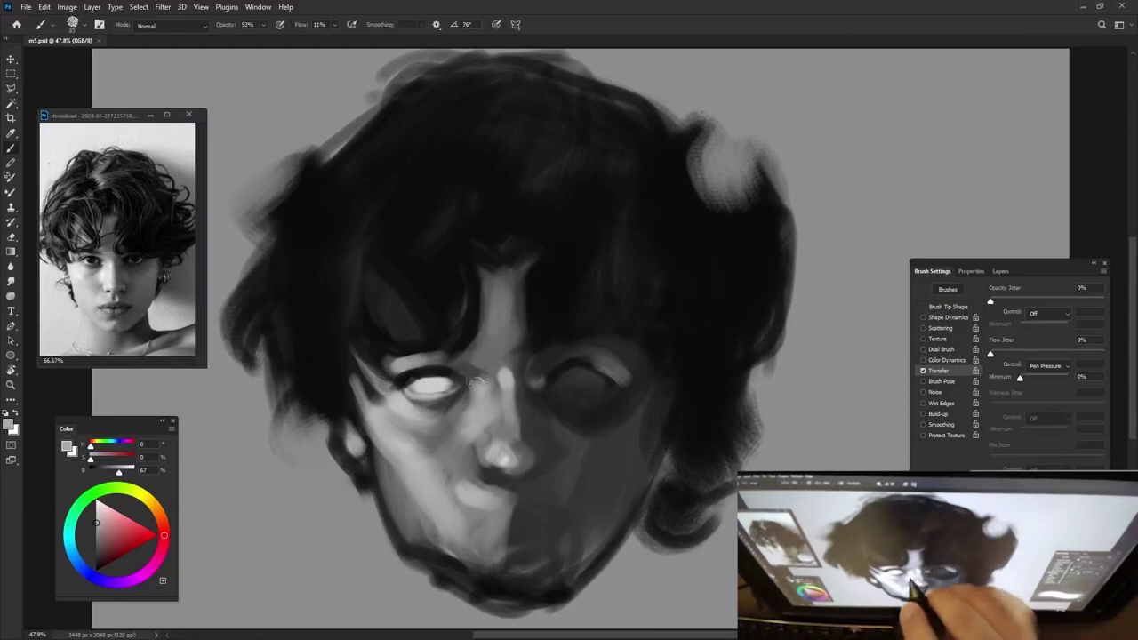
alt+click(489, 410)
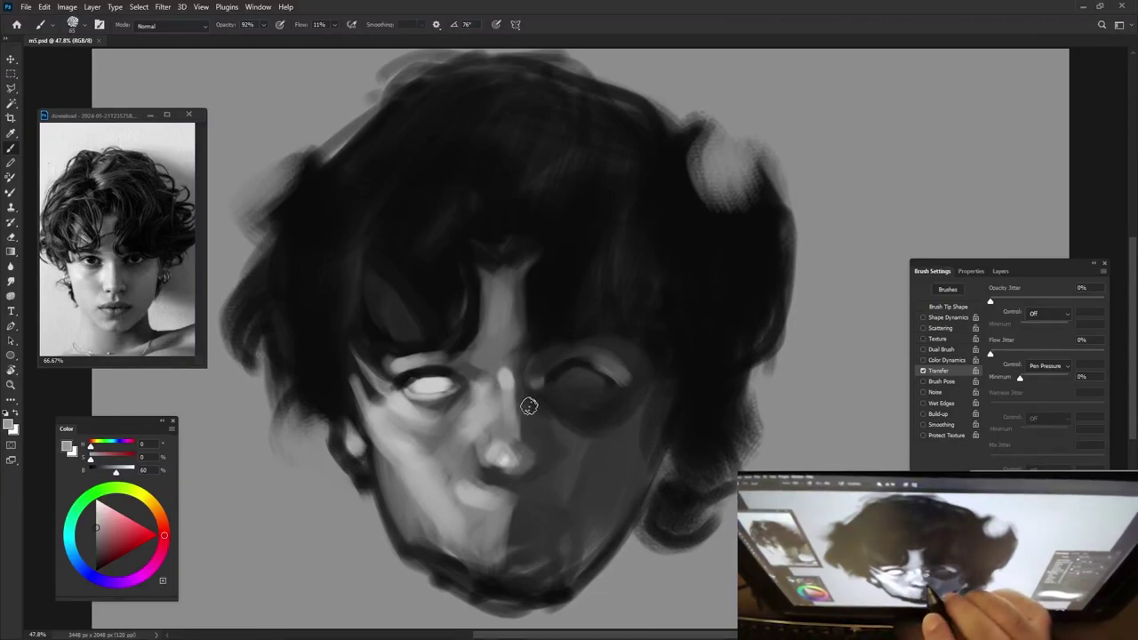
alt+click(544, 363)
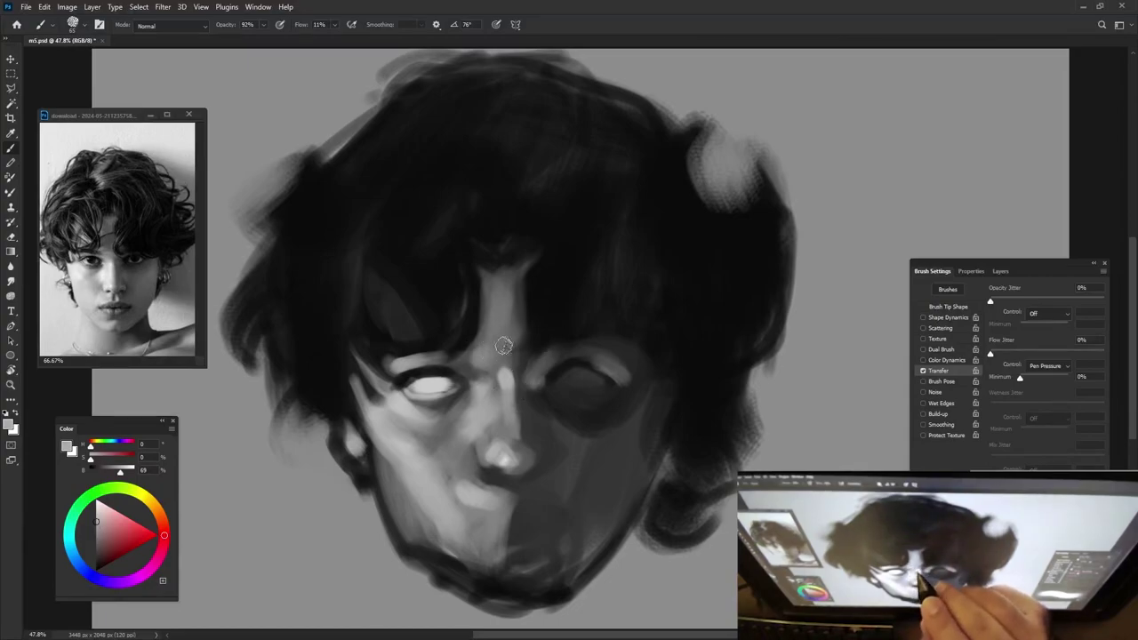
alt+click(538, 334)
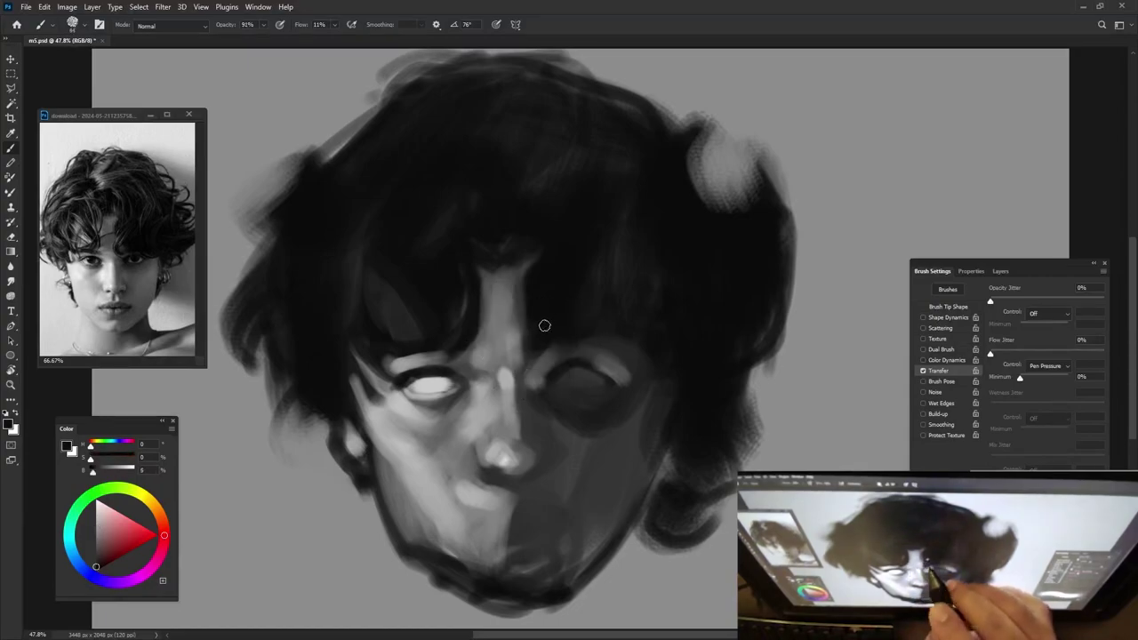
mouse_move(526, 298)
mouse_down()
mouse_move(513, 354)
mouse_move(546, 325)
mouse_up()
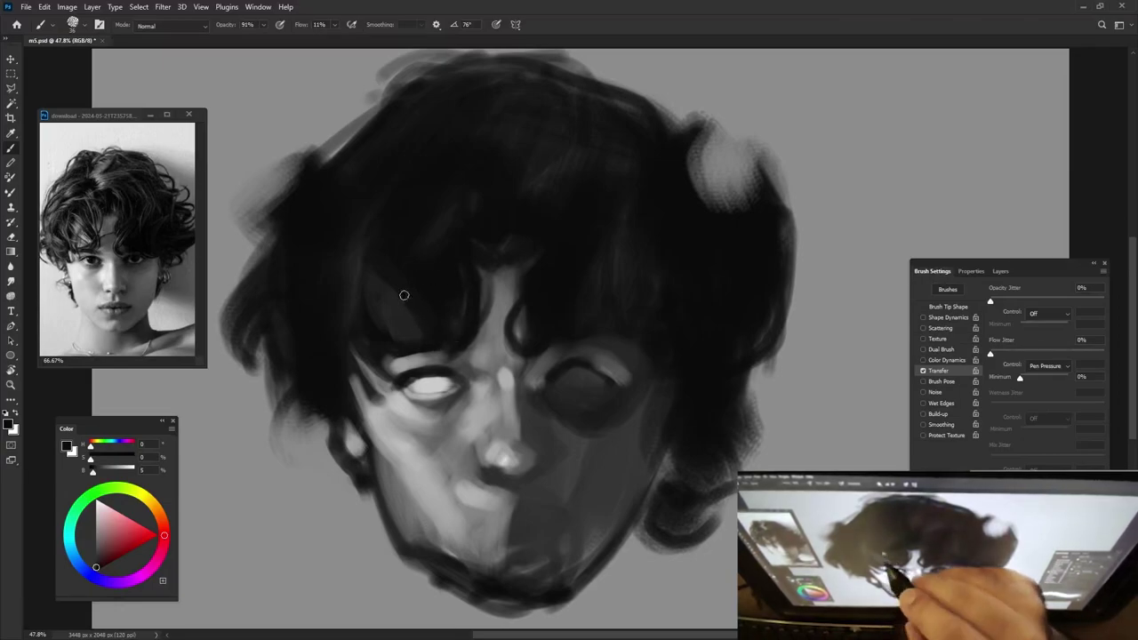
Paint lighter grey strands into the hair over the forehead.
alt+click(449, 327)
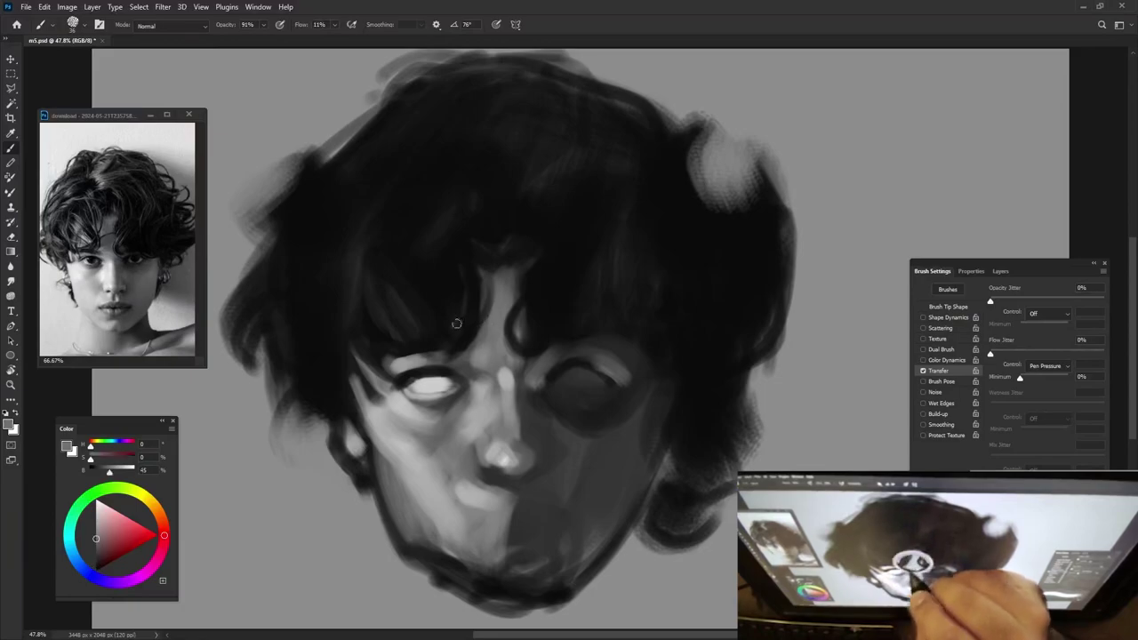
mouse_move(414, 340)
mouse_down()
mouse_move(395, 312)
mouse_move(425, 339)
mouse_move(453, 283)
mouse_up()
drag(462, 334, 455, 268)
mouse_move(456, 311)
mouse_down()
mouse_move(457, 270)
mouse_move(451, 325)
mouse_move(391, 302)
mouse_up()
Paint near-black curly strands over the light hair strokes on the forehead.
alt+click(430, 256)
alt+right_click(525, 266)
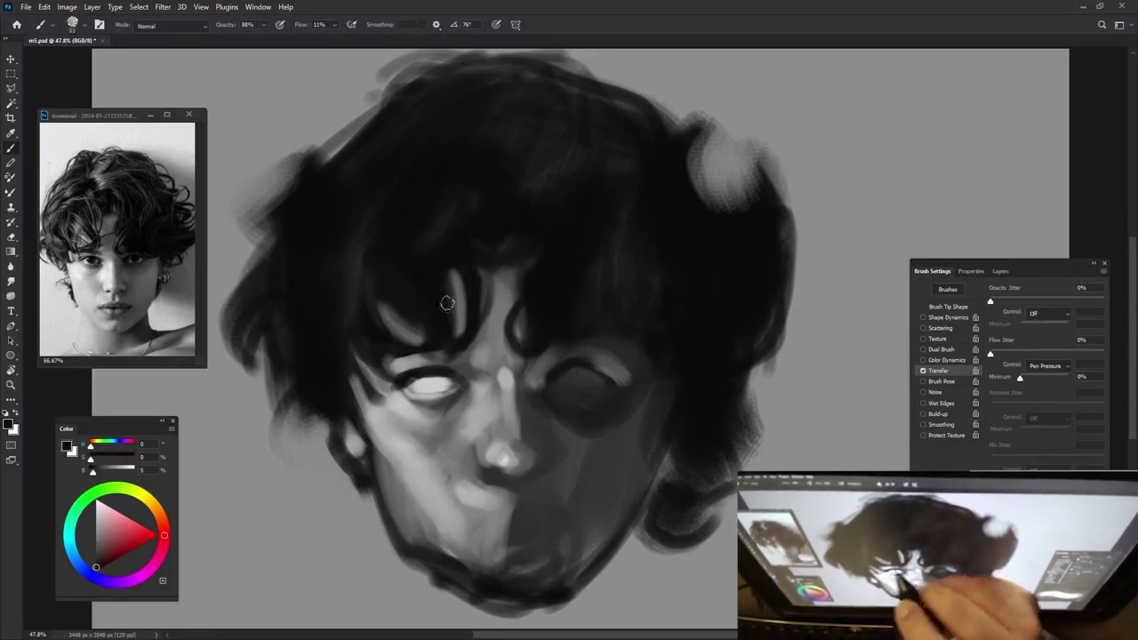
mouse_move(455, 272)
mouse_down()
mouse_move(444, 326)
mouse_move(388, 342)
mouse_up()
alt+right_click(454, 334)
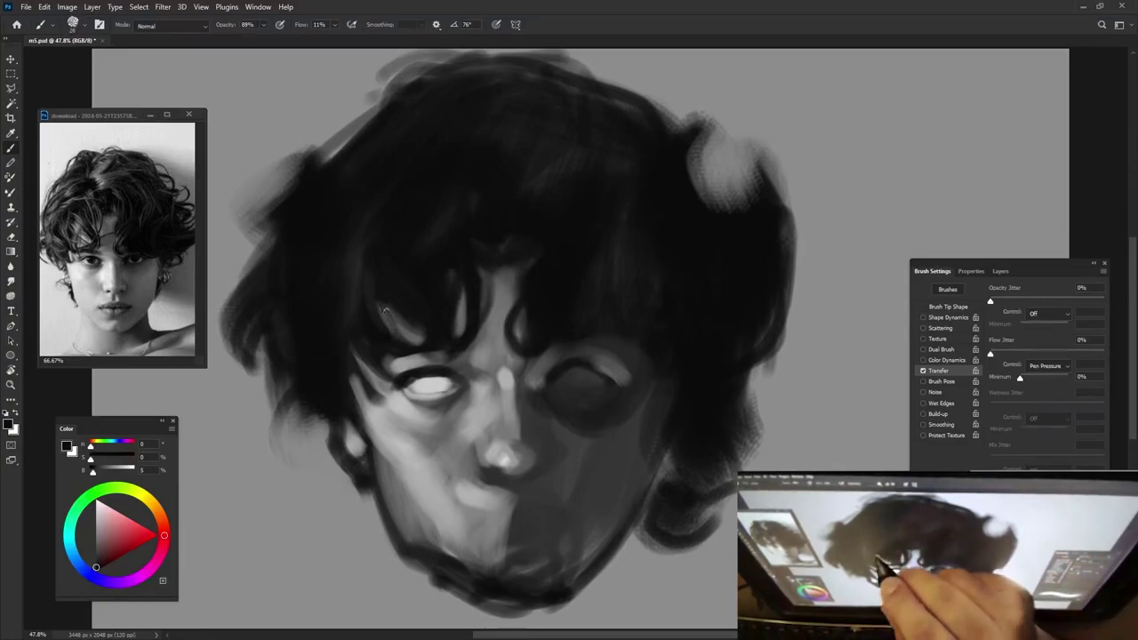
mouse_move(422, 307)
mouse_down()
mouse_move(396, 345)
mouse_move(392, 304)
mouse_up()
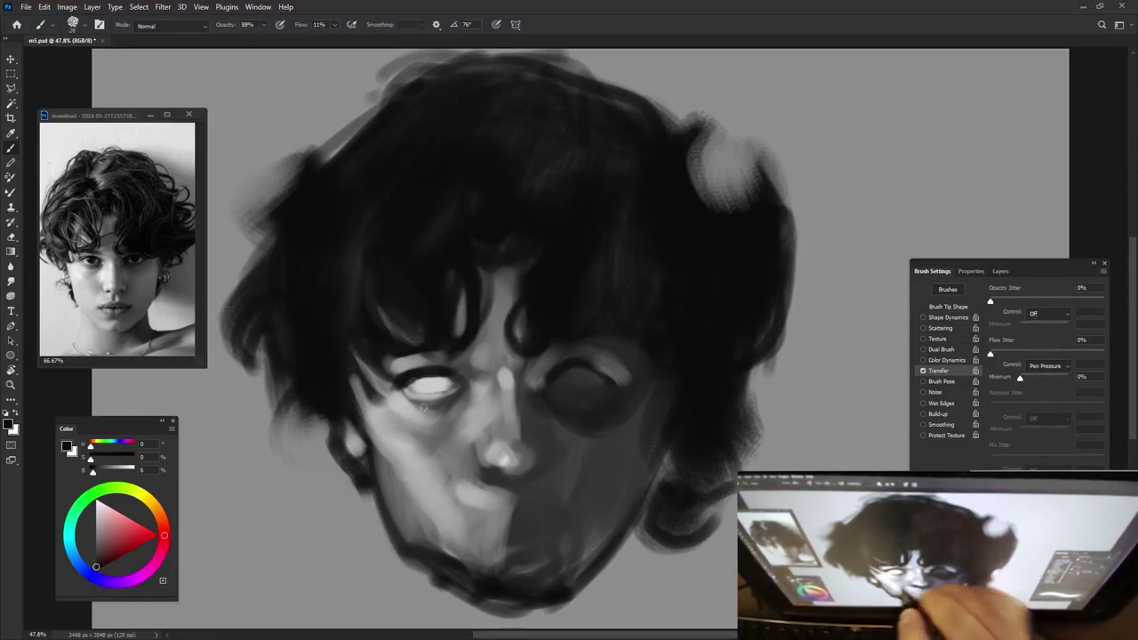
Sample dark greys around the eye and paint a dark line along the left upper eyelid.
alt+right_click(431, 378)
alt+click(410, 370)
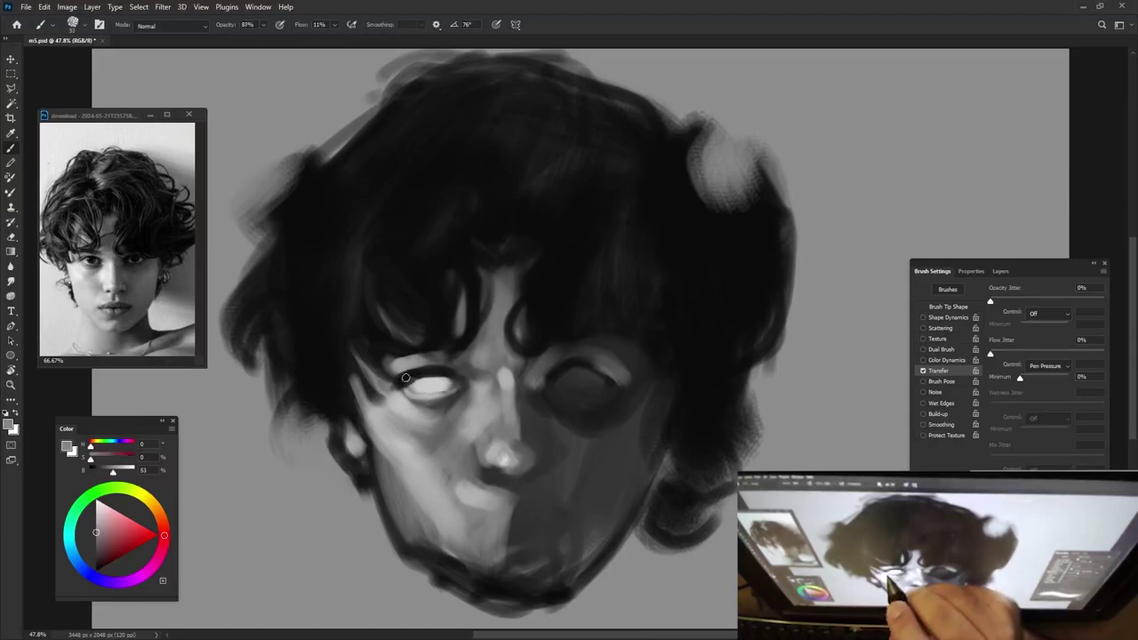
alt+right_click(408, 377)
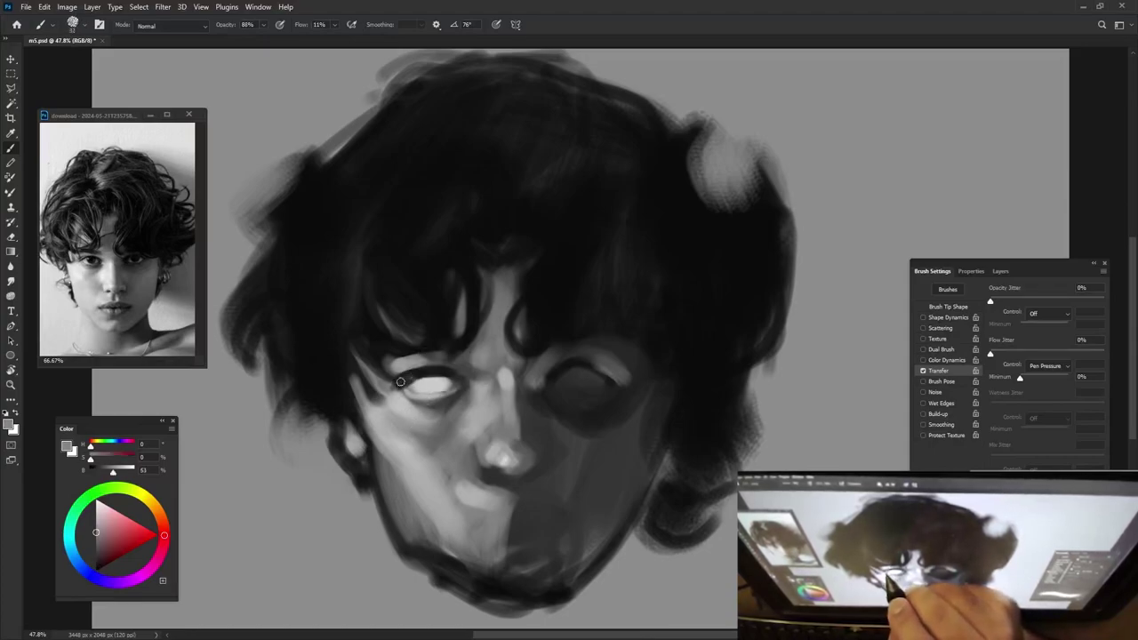
alt+click(449, 369)
alt+right_click(418, 380)
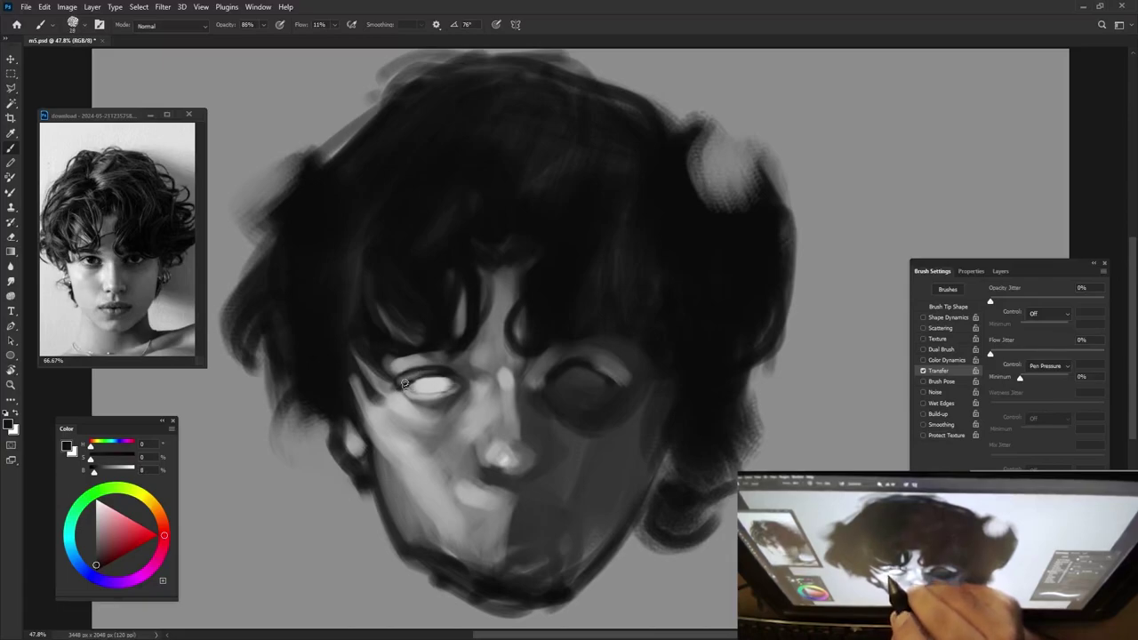
alt+click(423, 380)
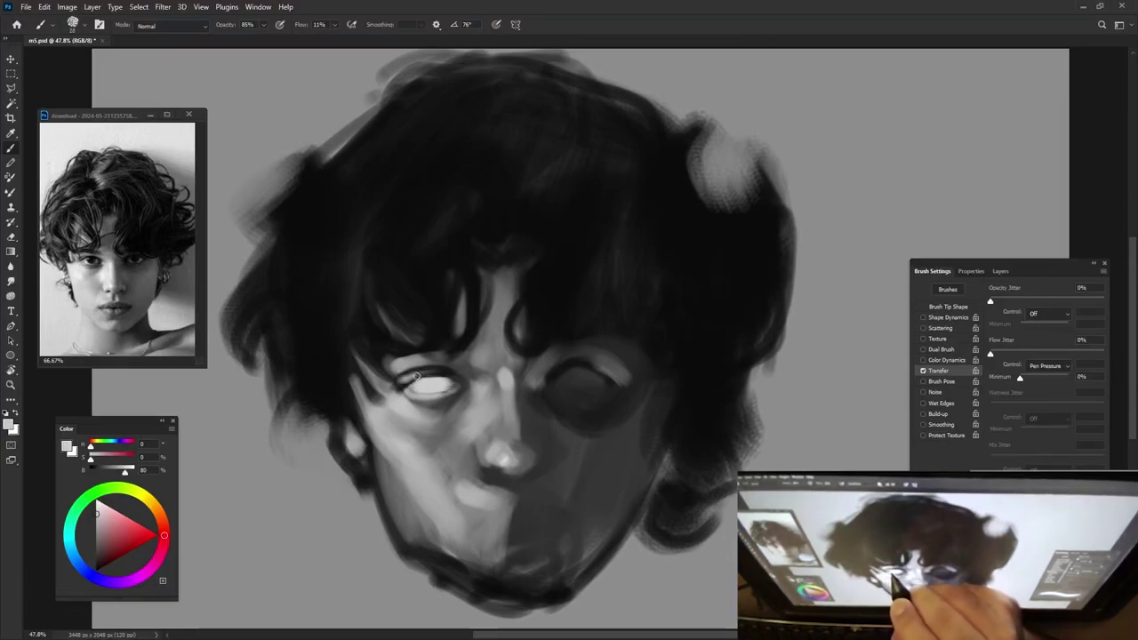
alt+click(415, 377)
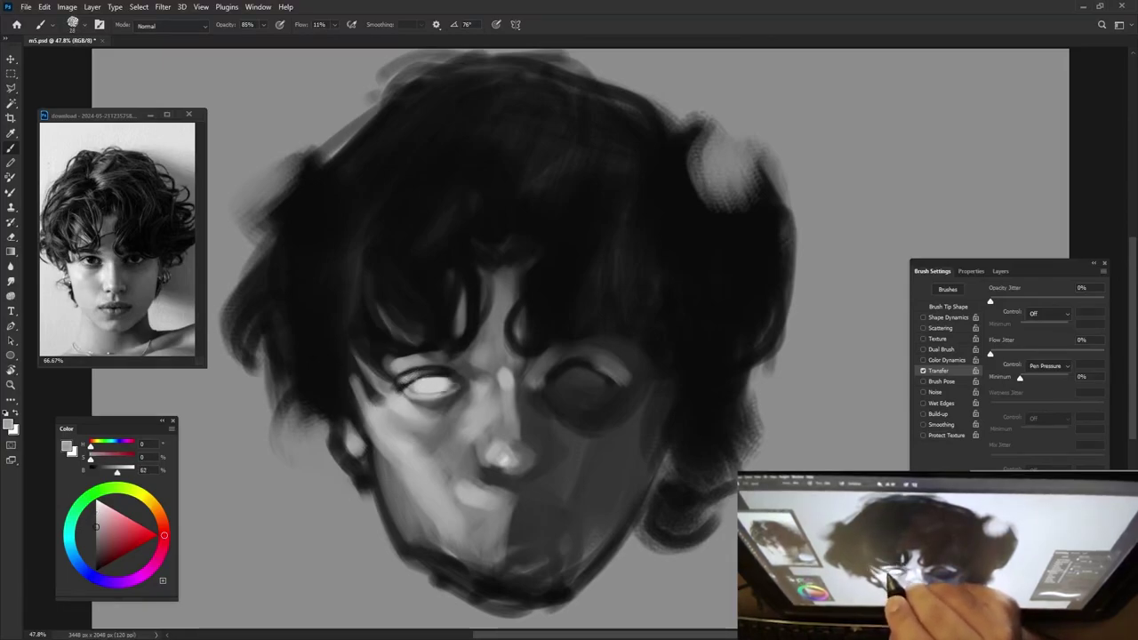
alt+click(455, 370)
alt+click(451, 372)
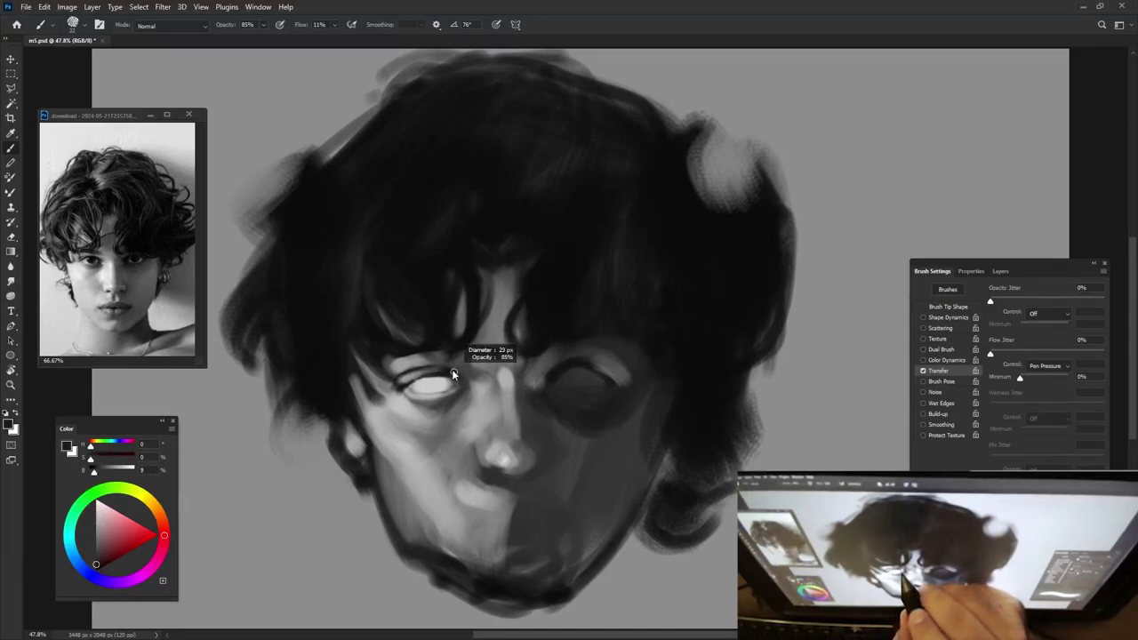
drag(401, 388, 427, 372)
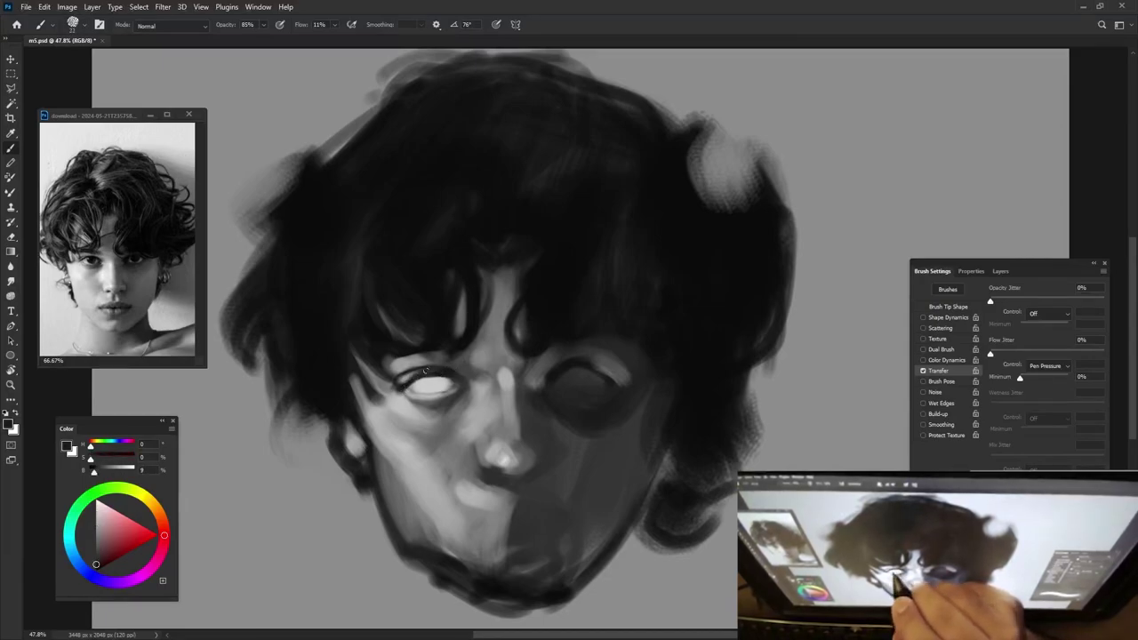
Darken the left eye's outer corner with near-black sampled from the hair.
alt+click(444, 348)
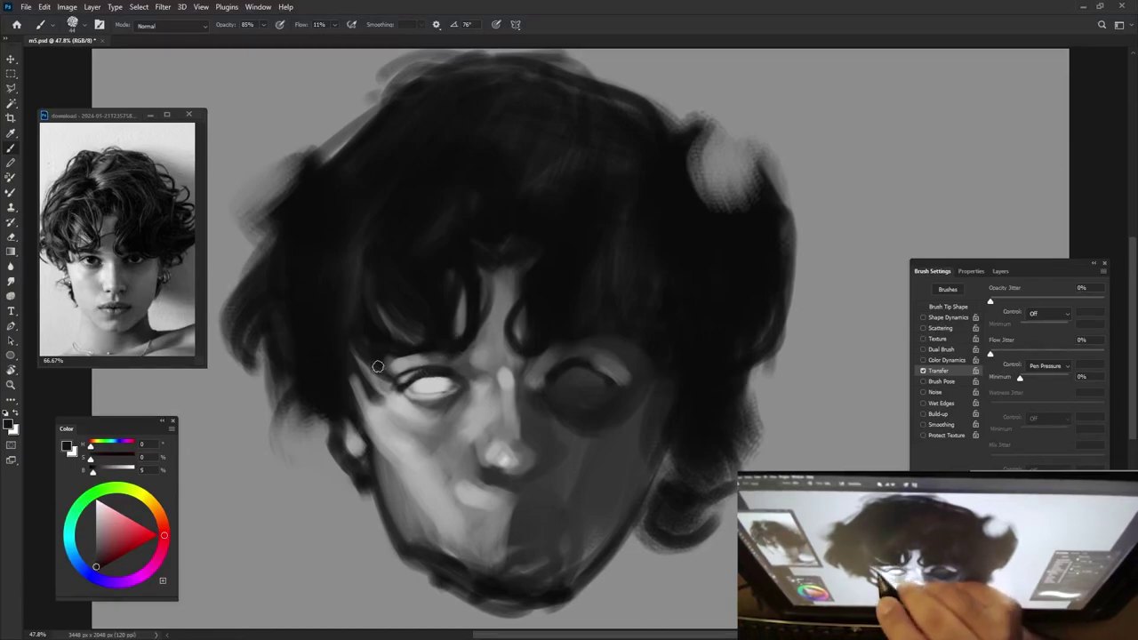
alt+click(346, 342)
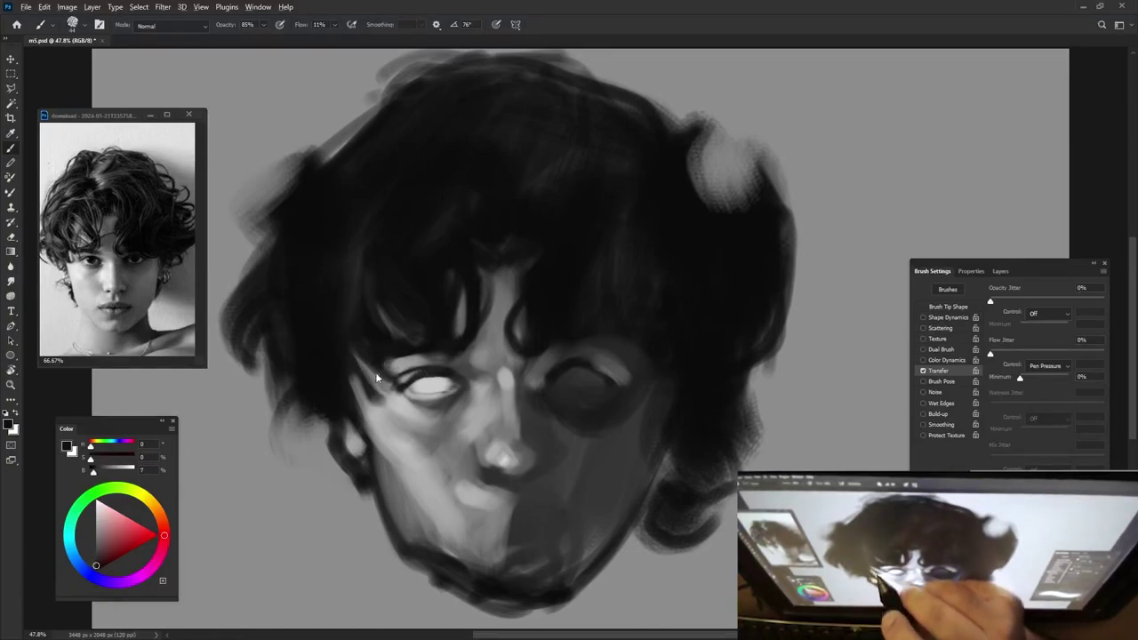
mouse_move(353, 366)
mouse_down()
mouse_move(384, 405)
mouse_move(363, 376)
mouse_up()
alt+click(378, 386)
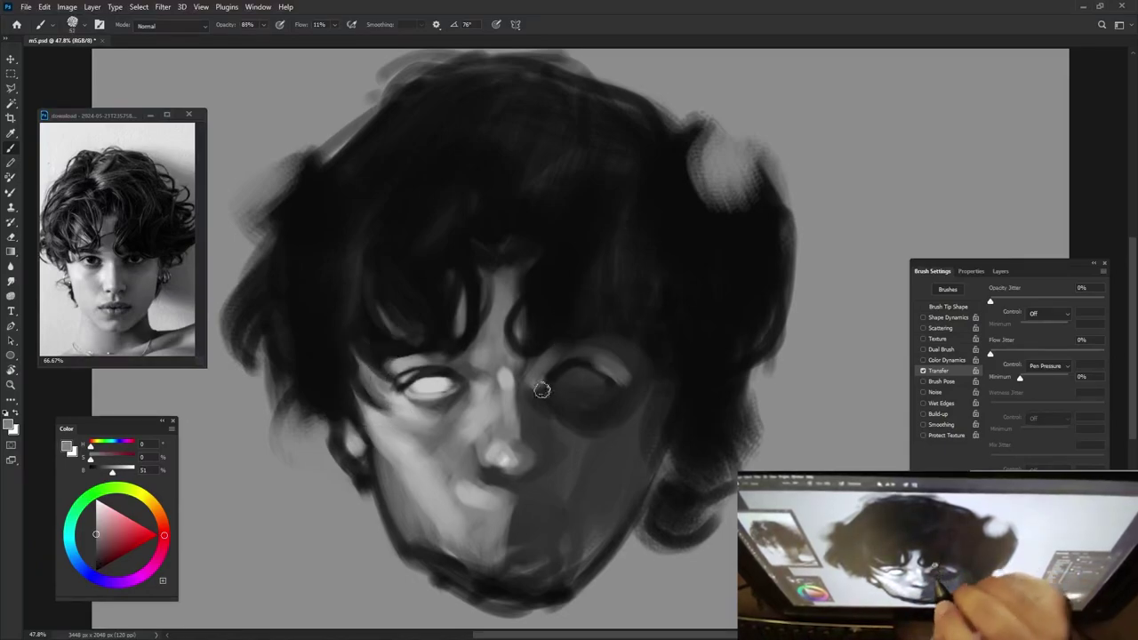
Paint a dark line along the lower left eyelid and soften it with light grey.
alt+click(511, 400)
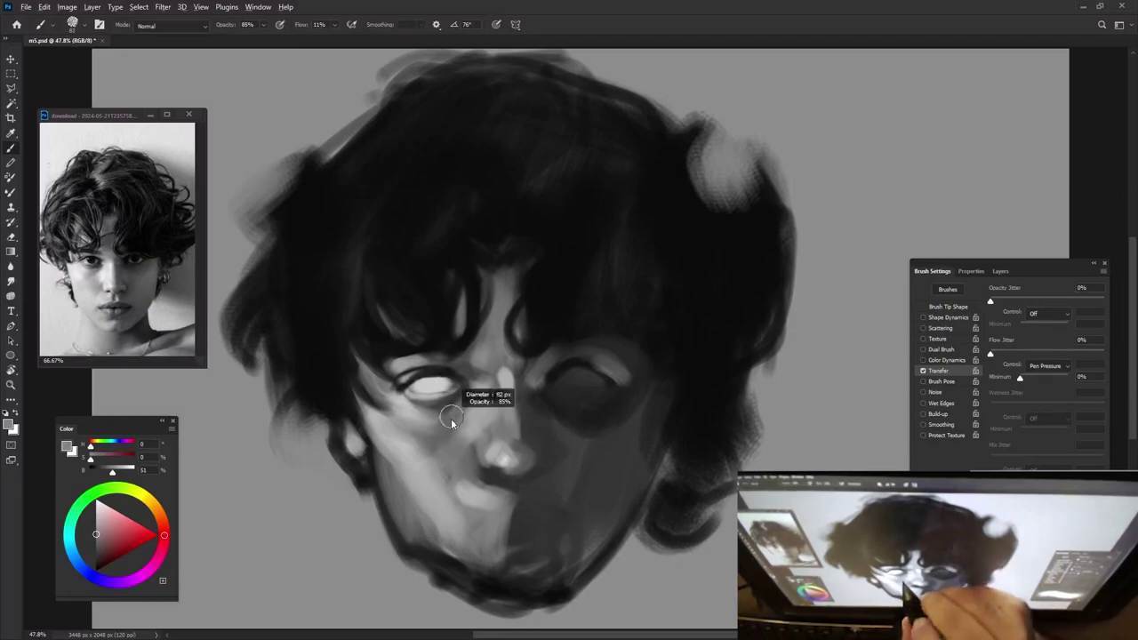
alt+click(445, 405)
drag(404, 396, 444, 413)
alt+click(408, 408)
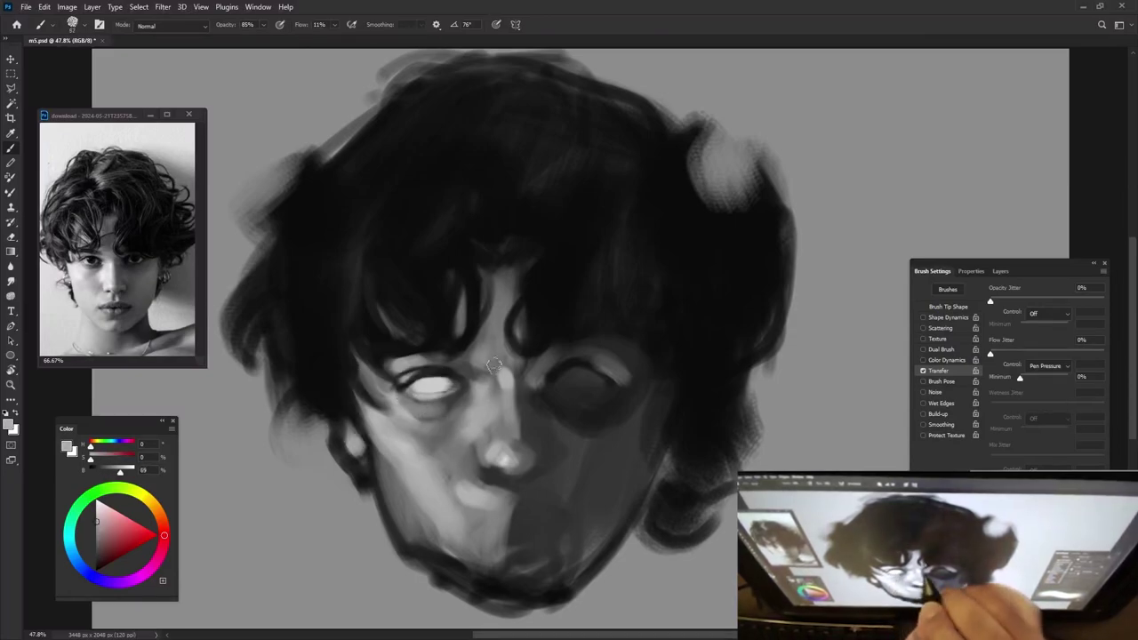
alt+click(454, 394)
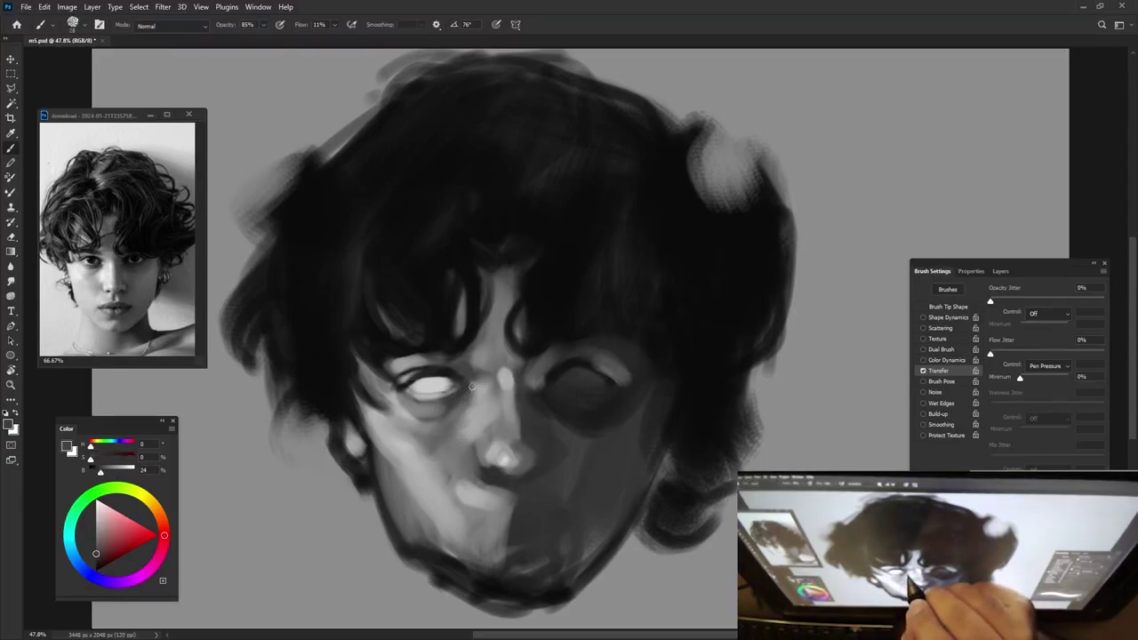
Lower the brush opacity to 84% while sampling dark and mid greys.
alt+click(448, 331)
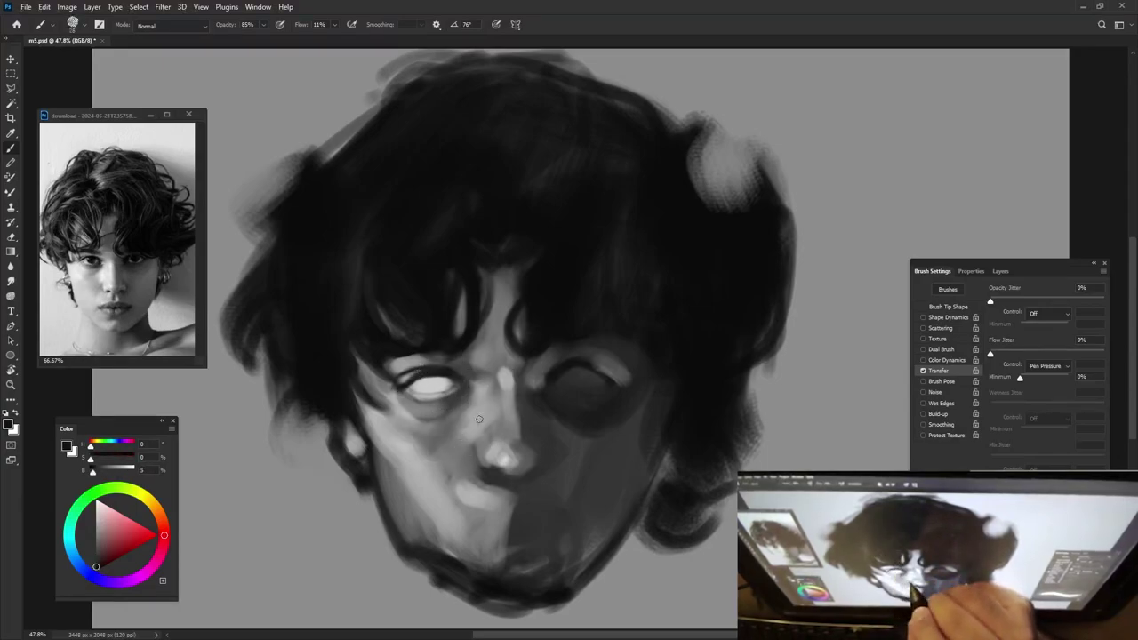
alt+click(453, 374)
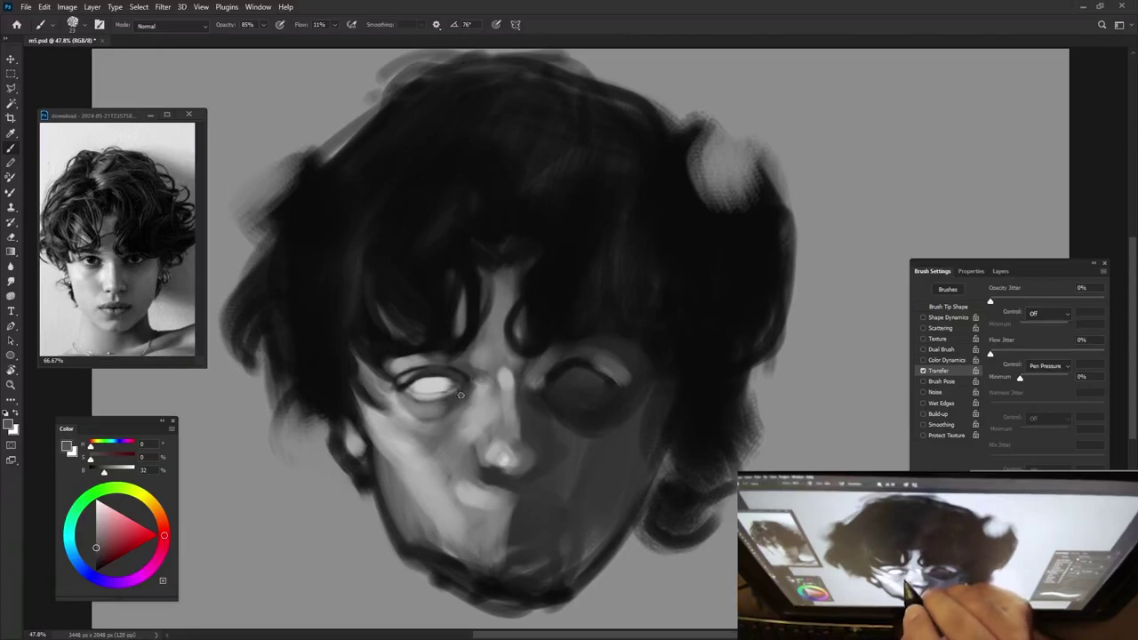
alt+click(436, 336)
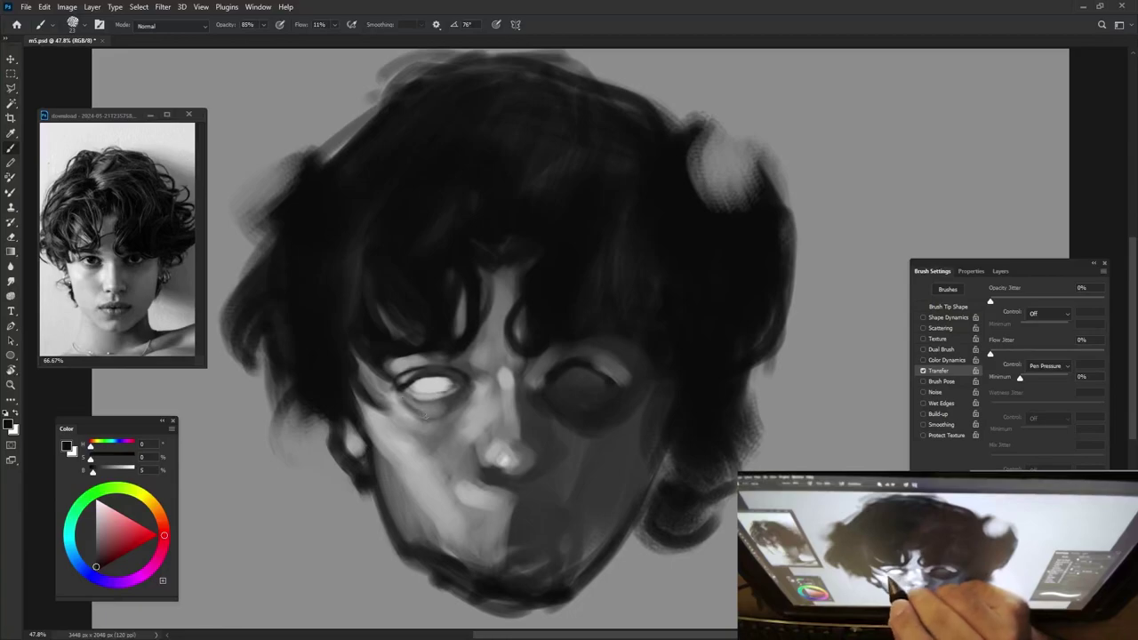
key(8)
key(4)
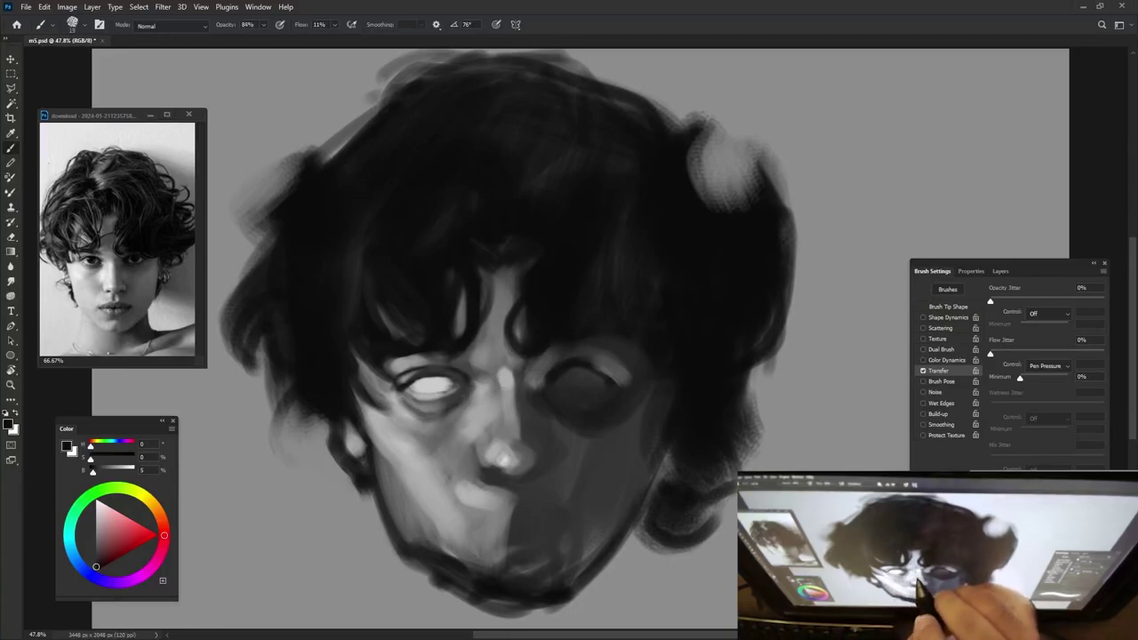
alt+click(469, 391)
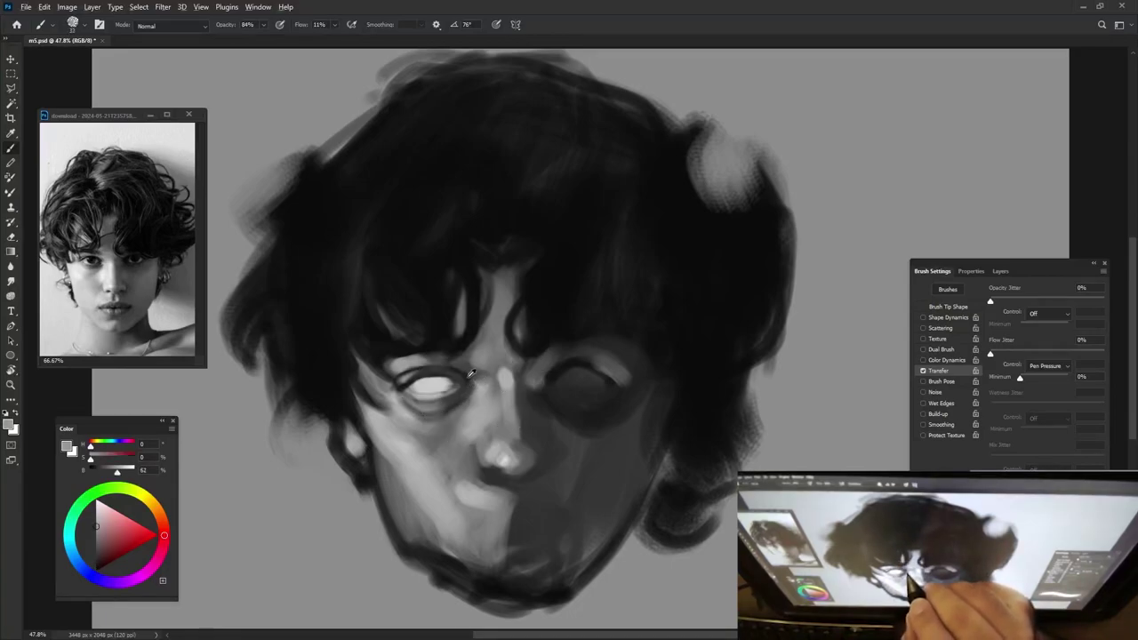
alt+click(469, 372)
alt+click(535, 334)
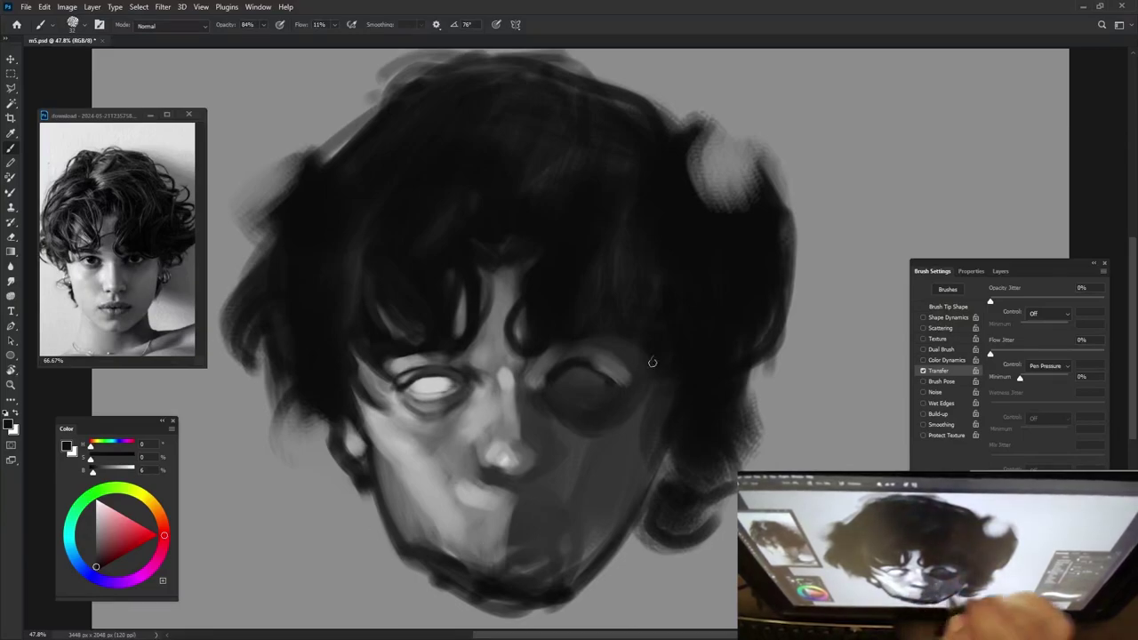
Paint a mid-grey lid above the right eye and refine its shape with near-black.
alt+click(435, 399)
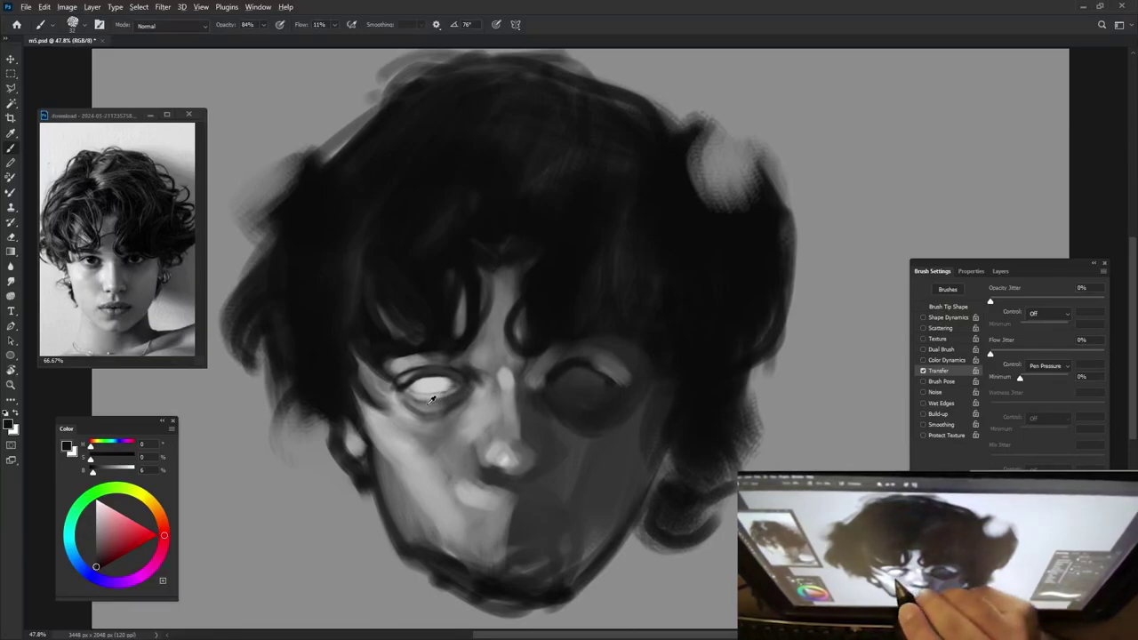
drag(569, 389, 622, 366)
alt+click(550, 376)
drag(533, 384, 550, 370)
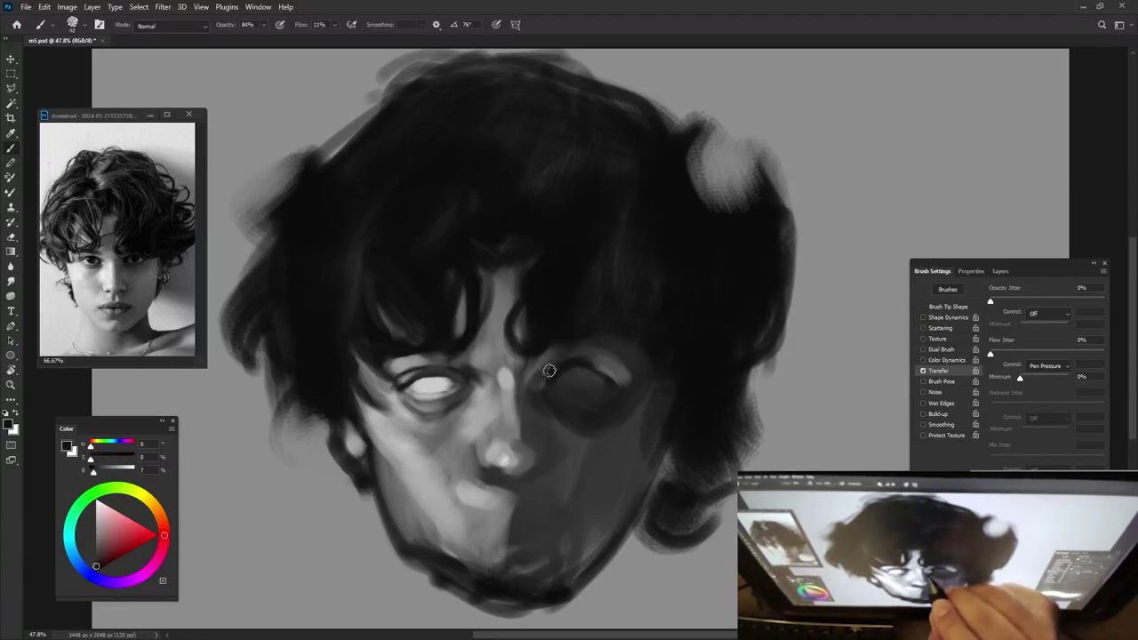
alt+click(582, 367)
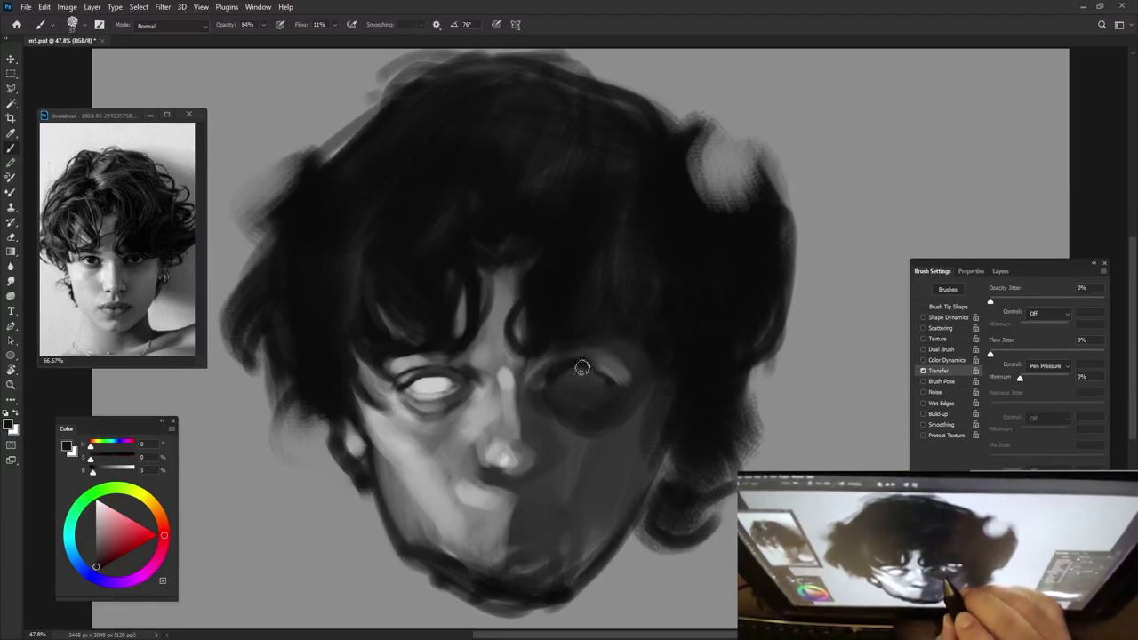
alt+click(495, 451)
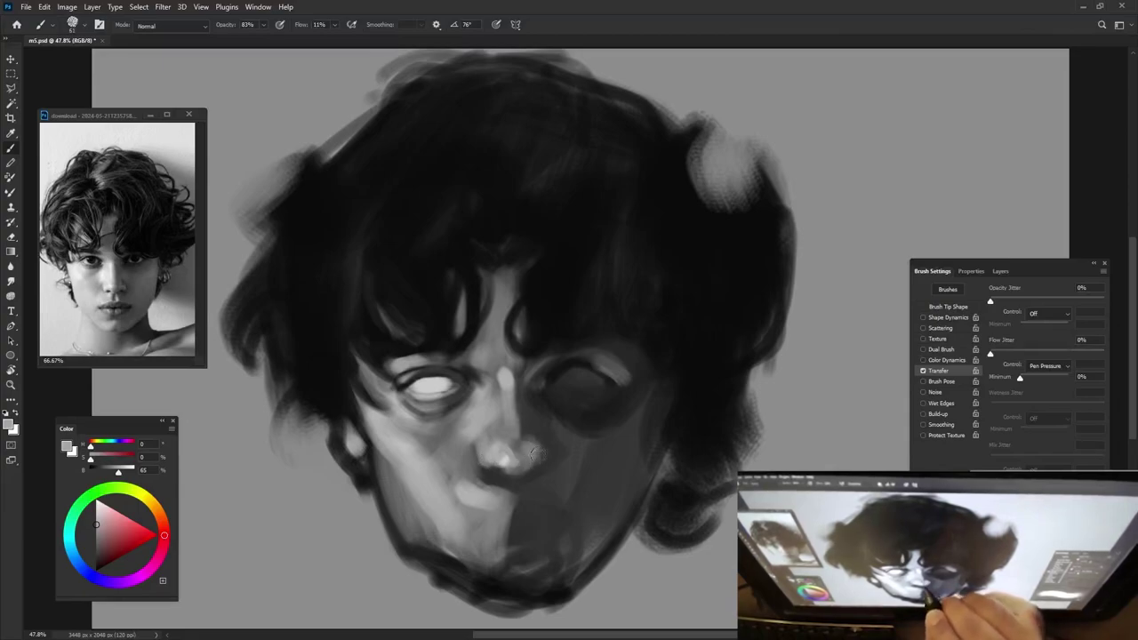
Darken the nose tip and the lower-left nostril with near-black.
alt+click(432, 318)
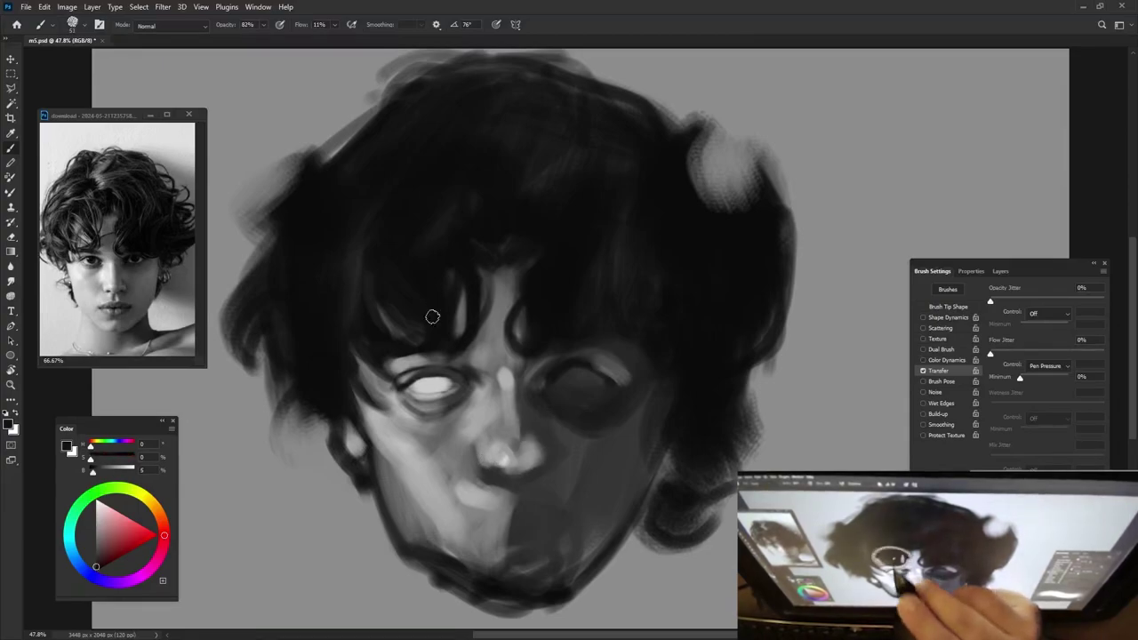
drag(499, 450, 500, 462)
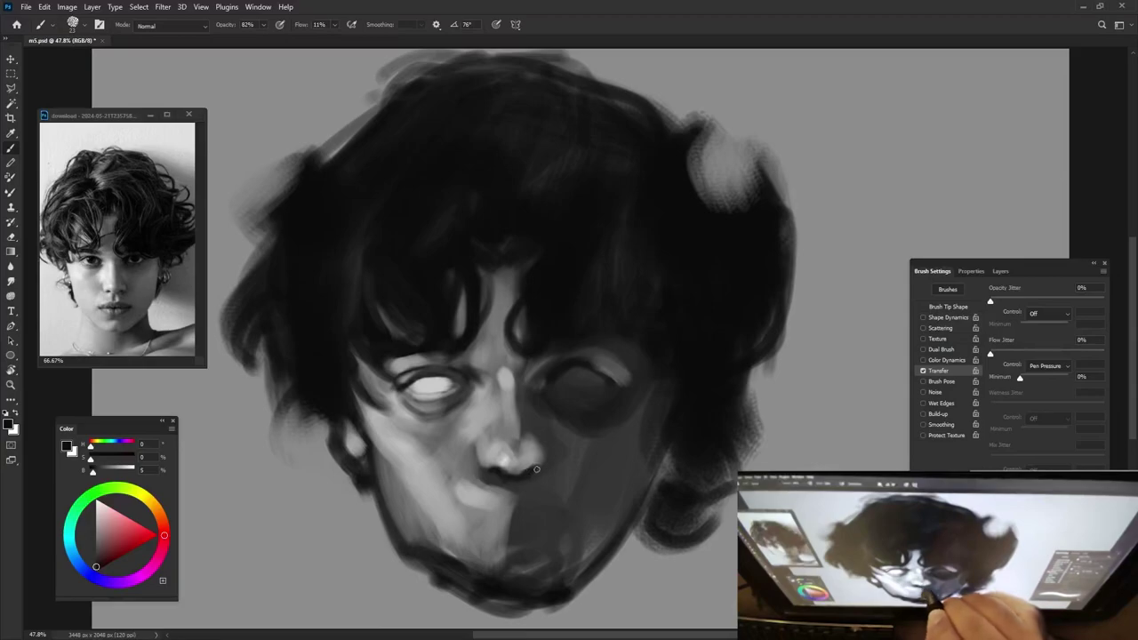
mouse_move(484, 472)
mouse_down()
mouse_move(474, 451)
mouse_move(480, 469)
mouse_up()
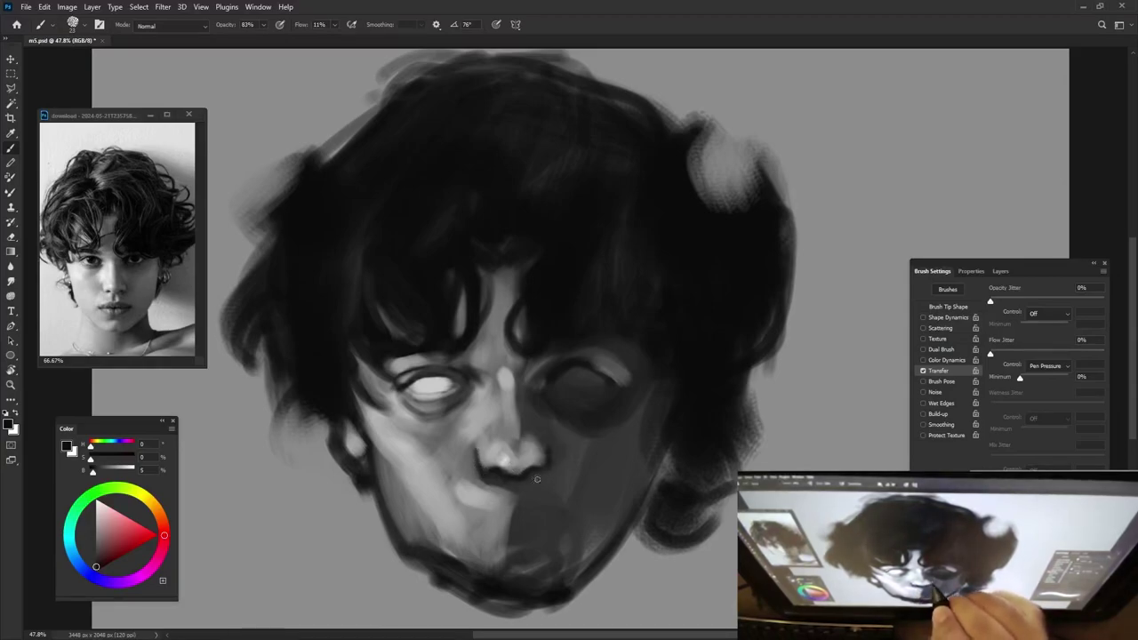
alt+right_click(493, 458)
Lighten the area below the nose, around the mouth and on the cheek with lighter greys.
alt+click(477, 455)
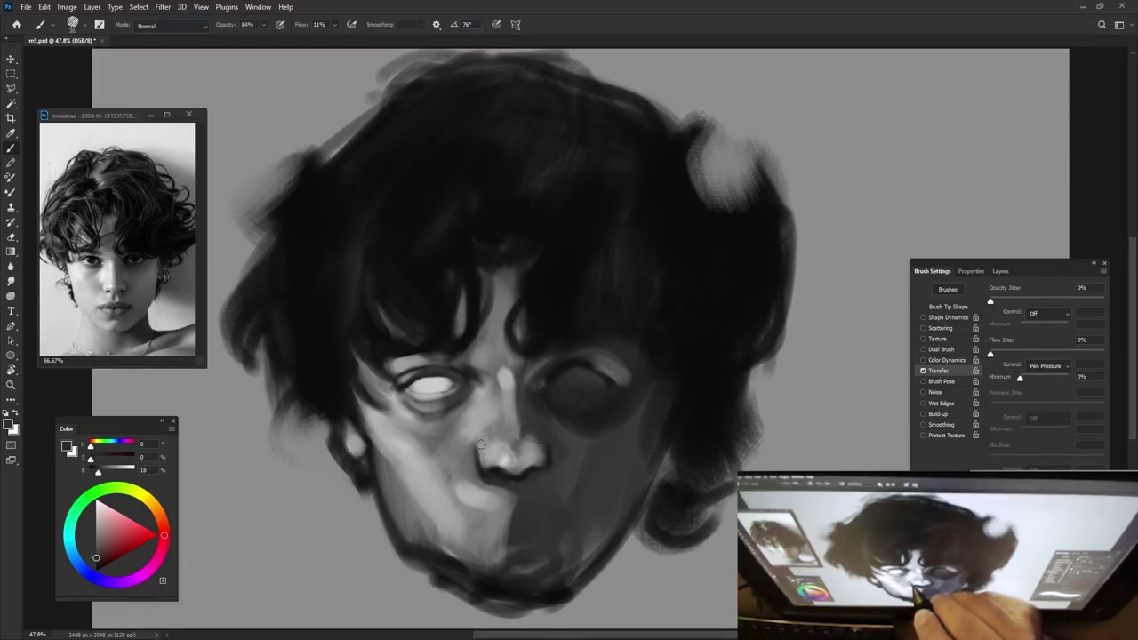
alt+click(468, 435)
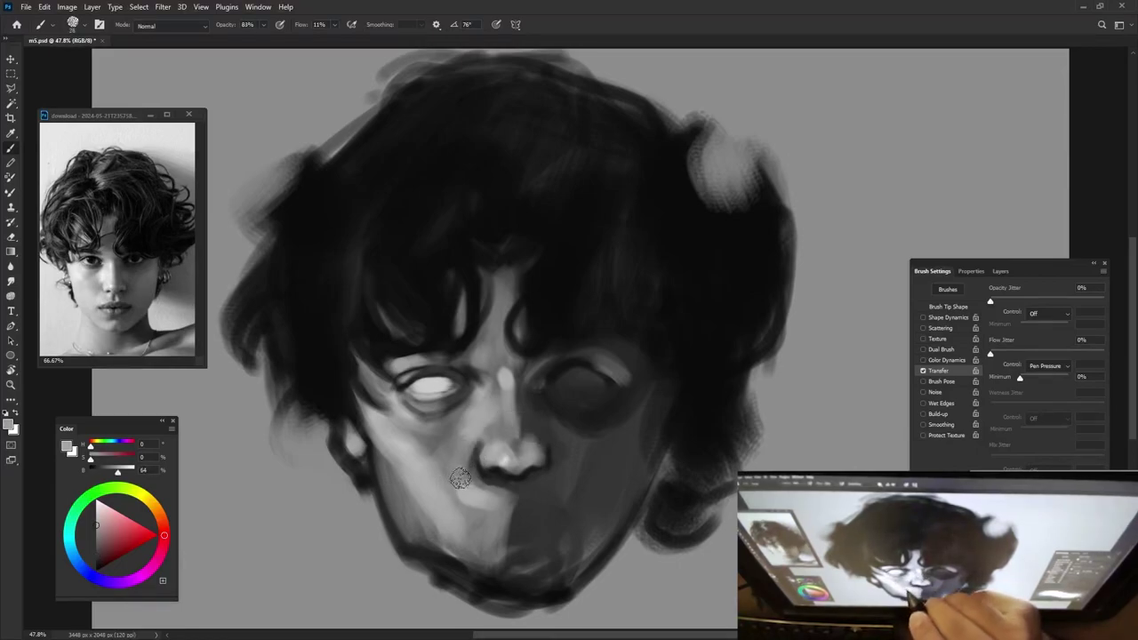
mouse_move(449, 480)
mouse_down()
mouse_move(464, 443)
mouse_move(496, 505)
mouse_move(494, 485)
mouse_up()
alt+click(436, 397)
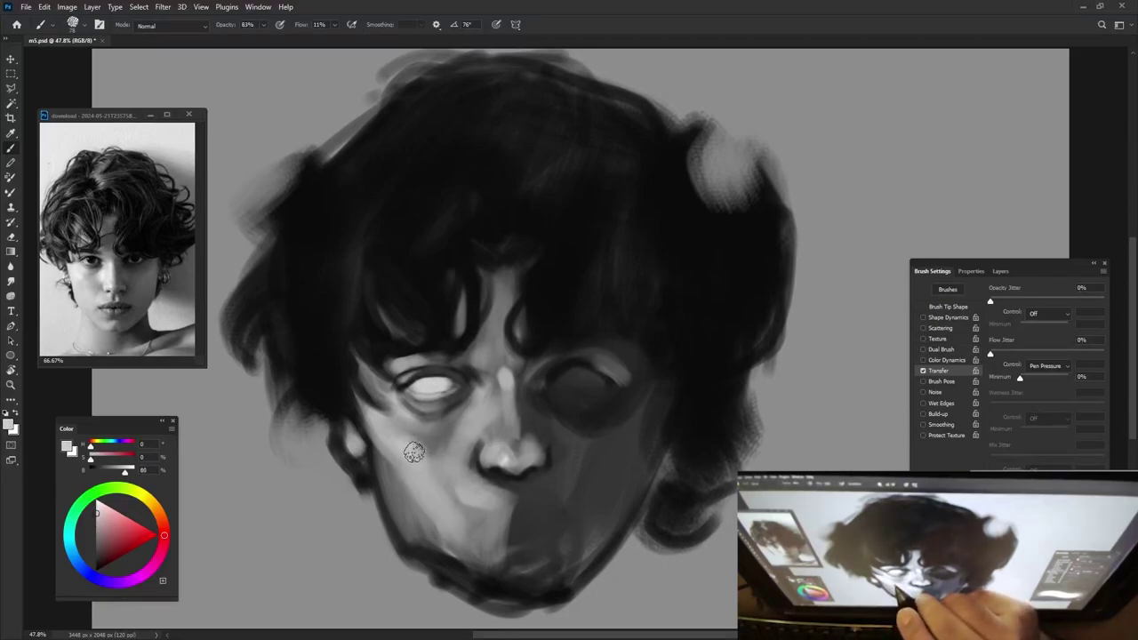
mouse_move(472, 498)
mouse_down()
mouse_move(466, 479)
mouse_move(479, 533)
mouse_move(523, 498)
mouse_up()
alt+click(483, 463)
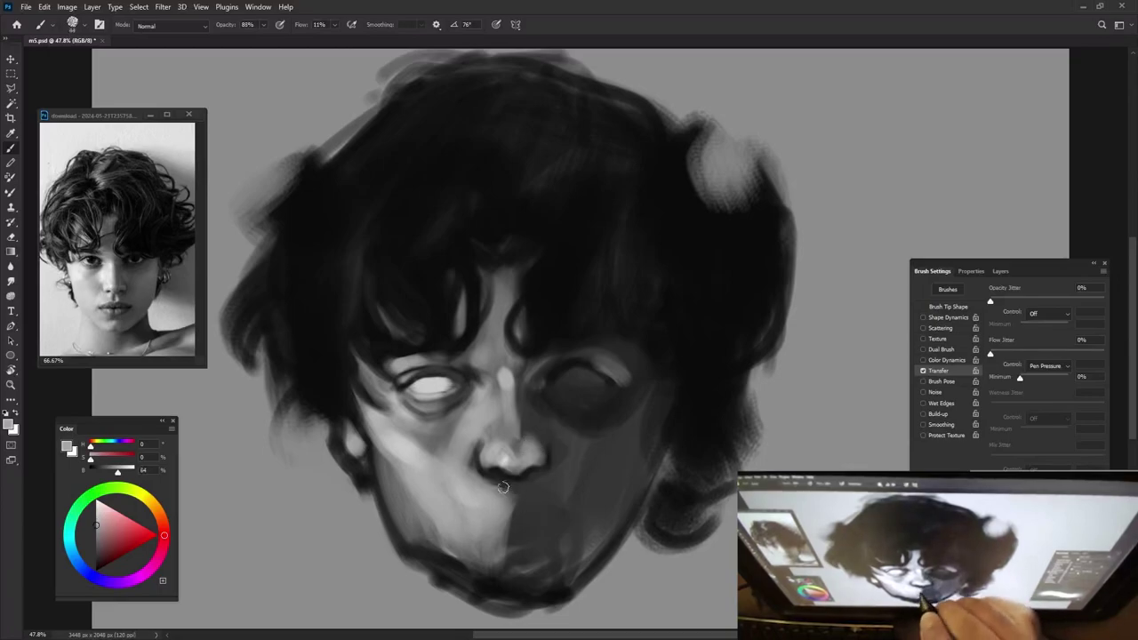
Repaint the upper lip area below the nose in a slightly darker grey.
alt+click(511, 492)
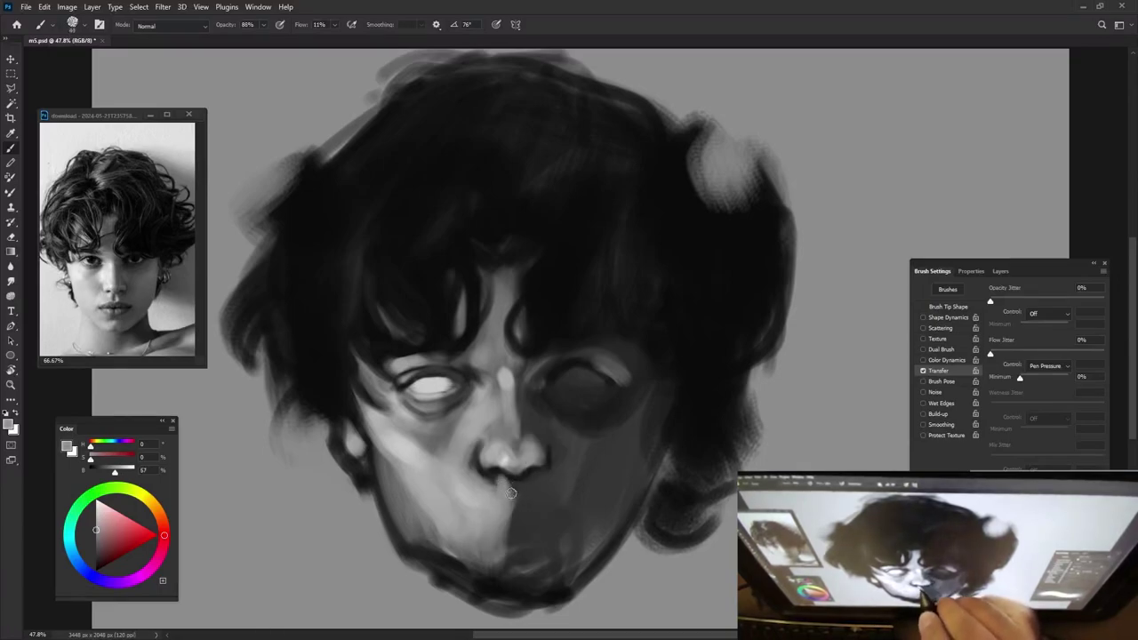
drag(529, 483, 512, 528)
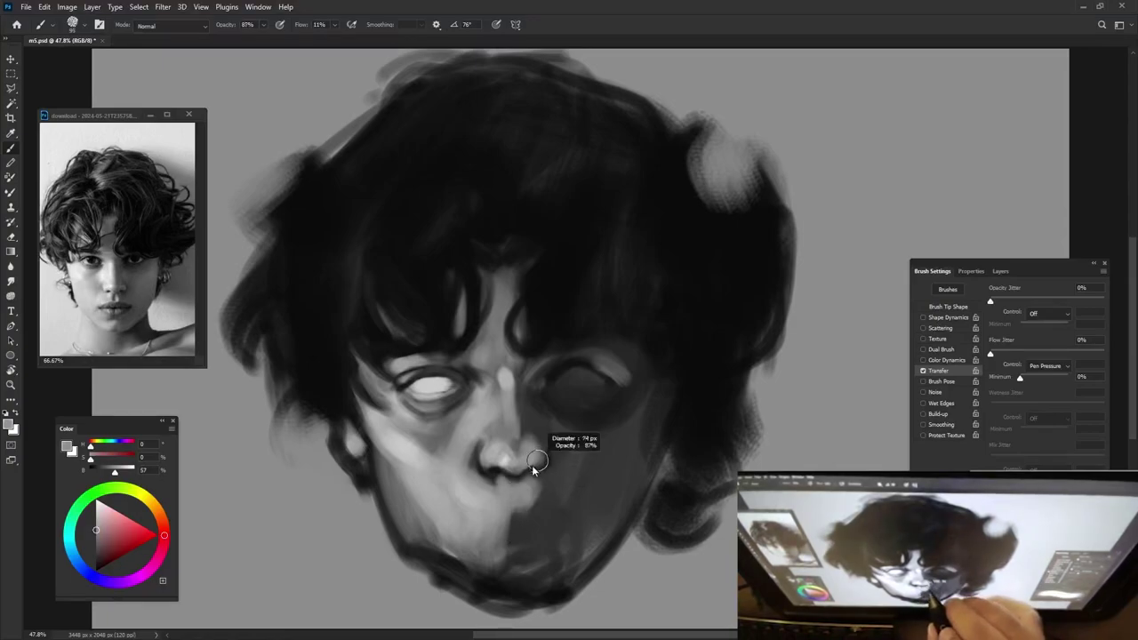
alt+click(521, 514)
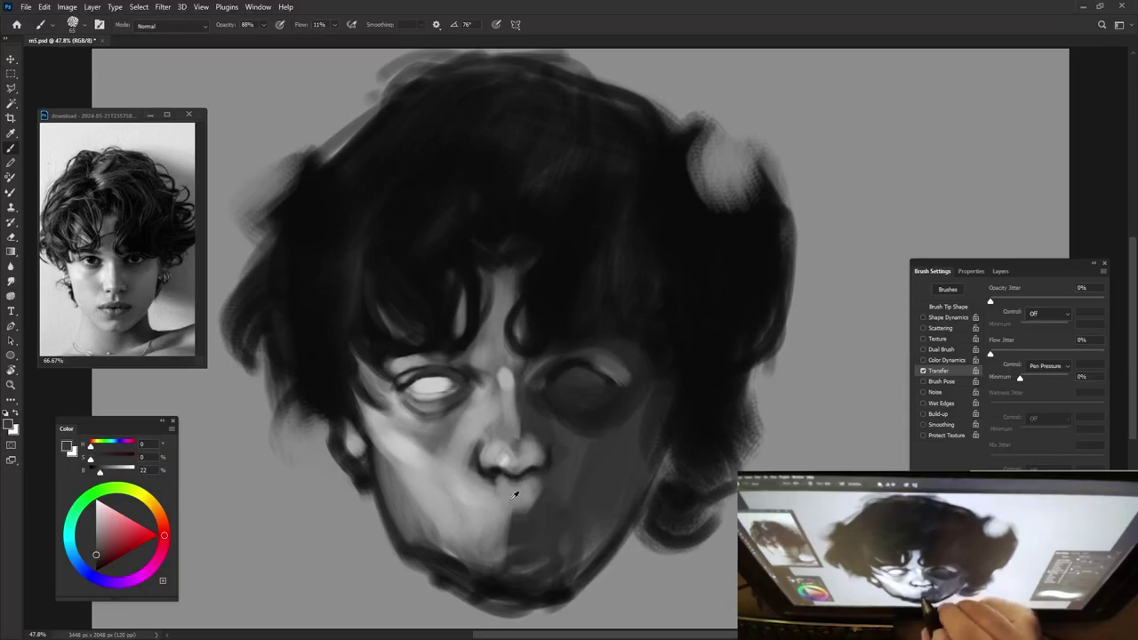
alt+click(507, 373)
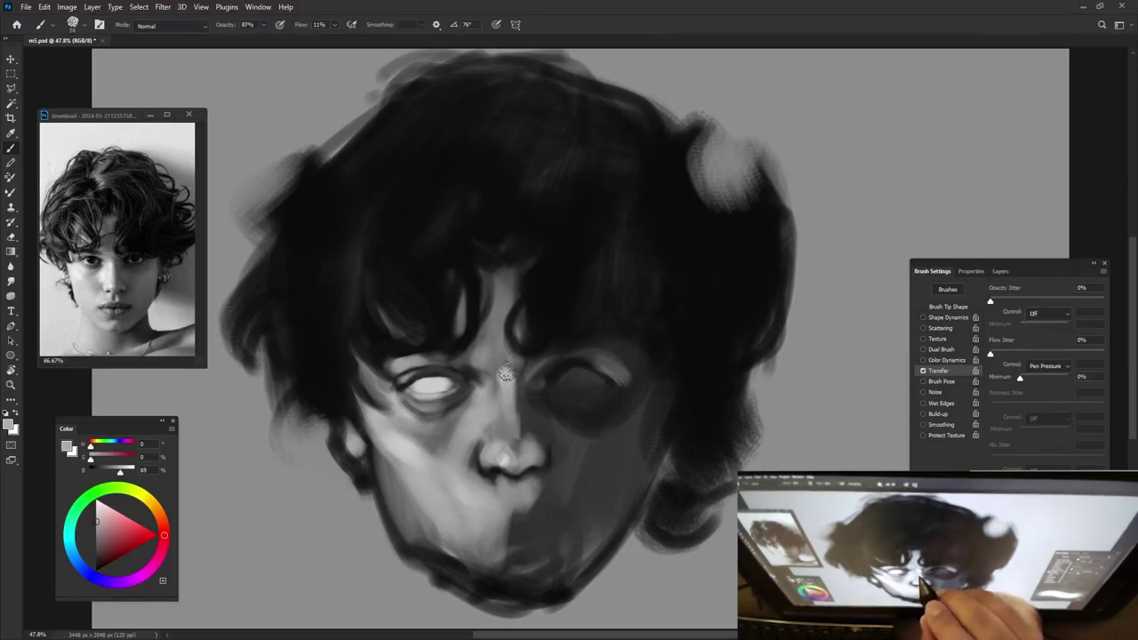
alt+click(523, 382)
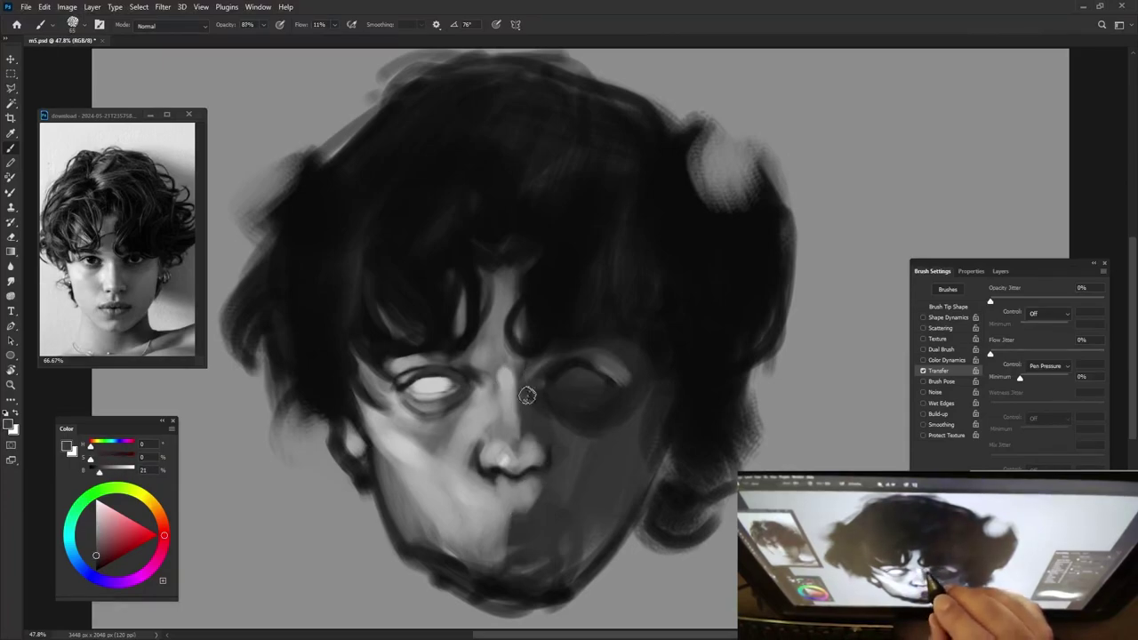
alt+click(471, 372)
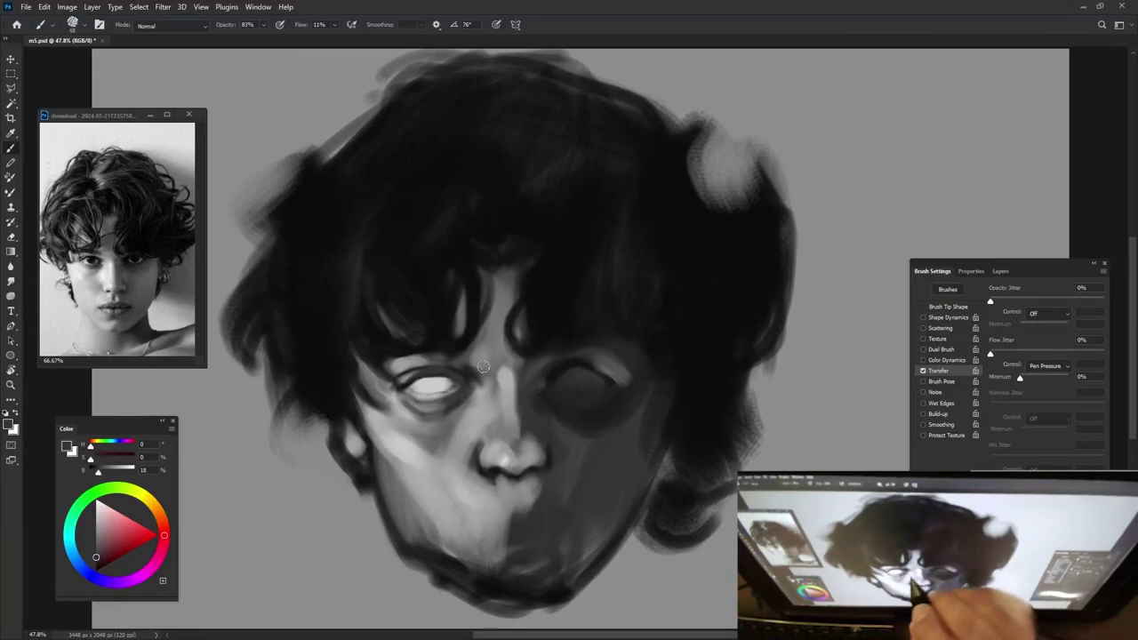
Darken the hair above the left eye and the lower-left jawline at 85% opacity.
alt+click(469, 355)
drag(464, 346, 485, 360)
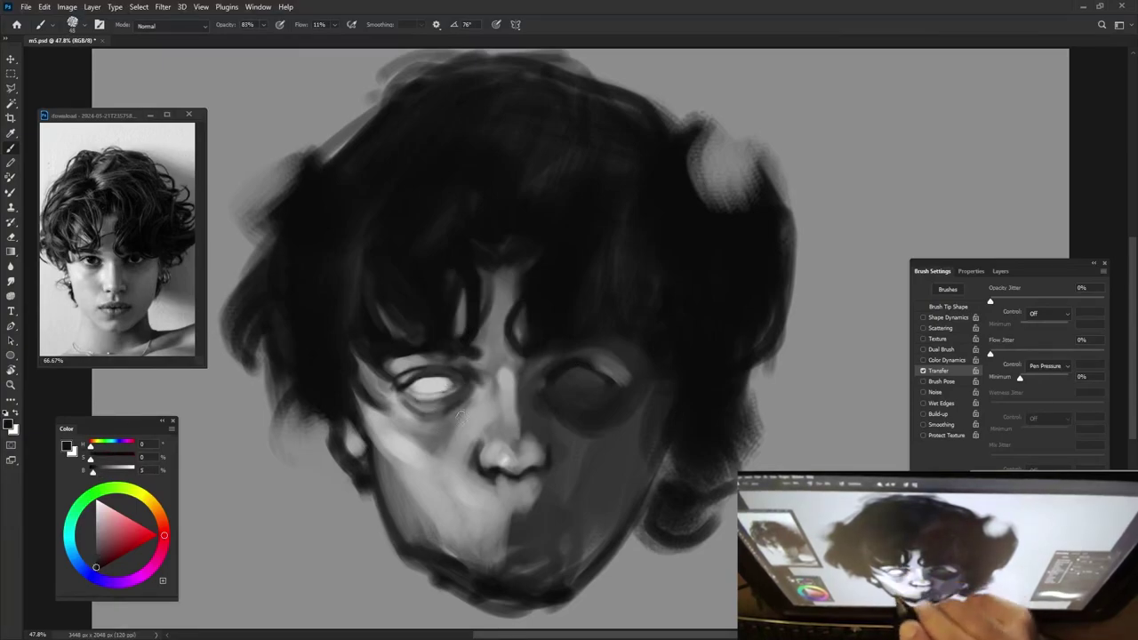
key(8)
key(5)
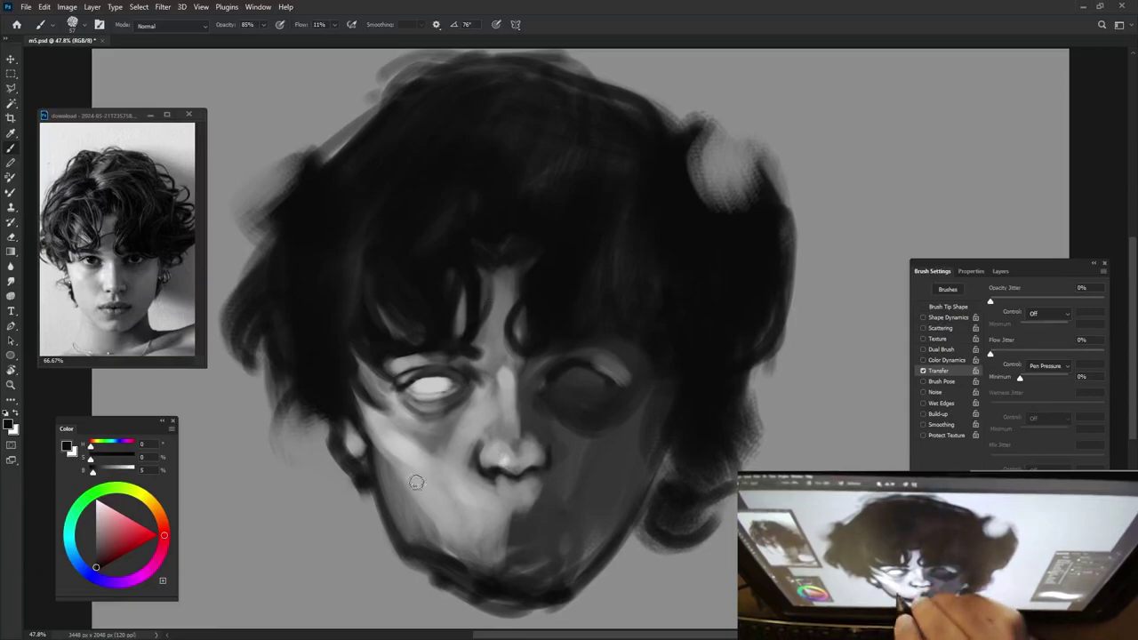
drag(432, 528, 397, 585)
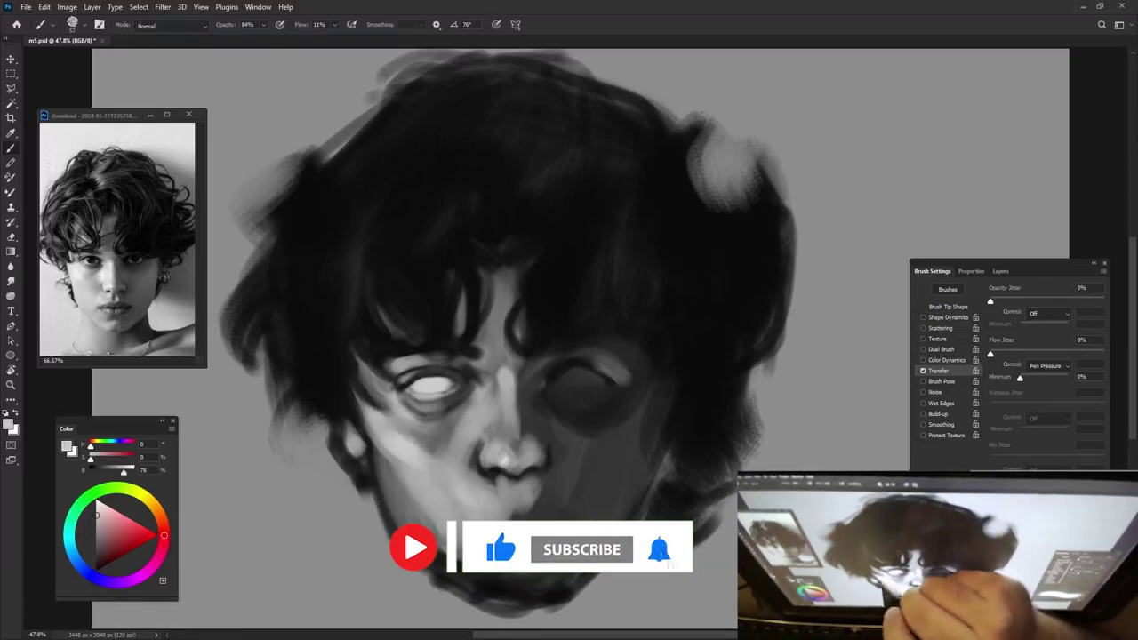
Darken the right eye socket's left edge and the underside of the nose and nostrils.
alt+click(368, 330)
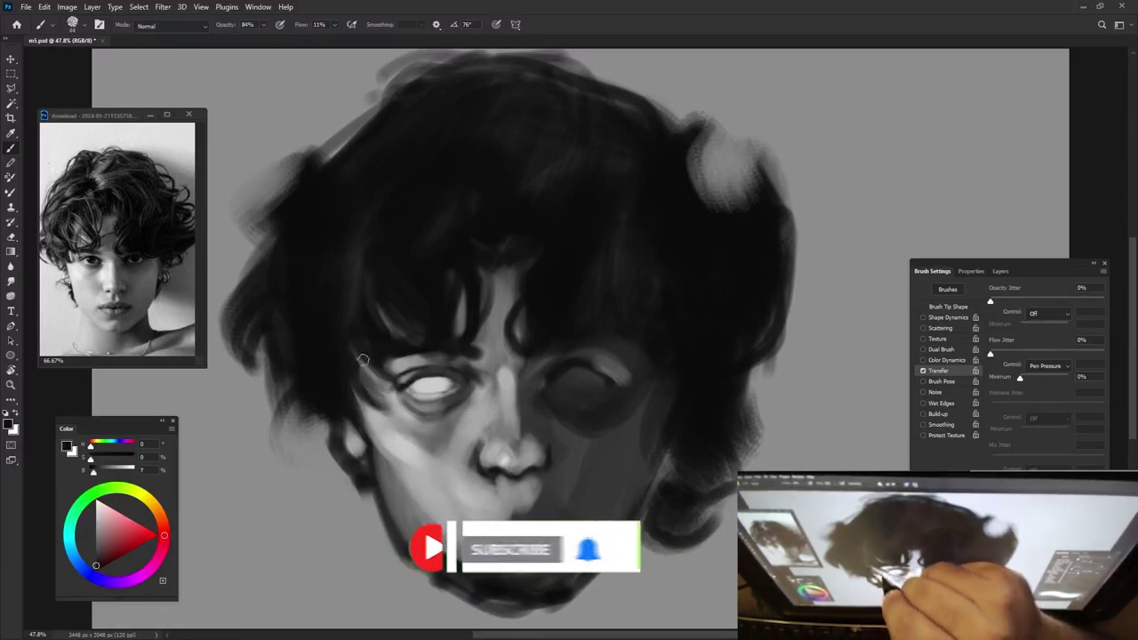
alt+click(395, 422)
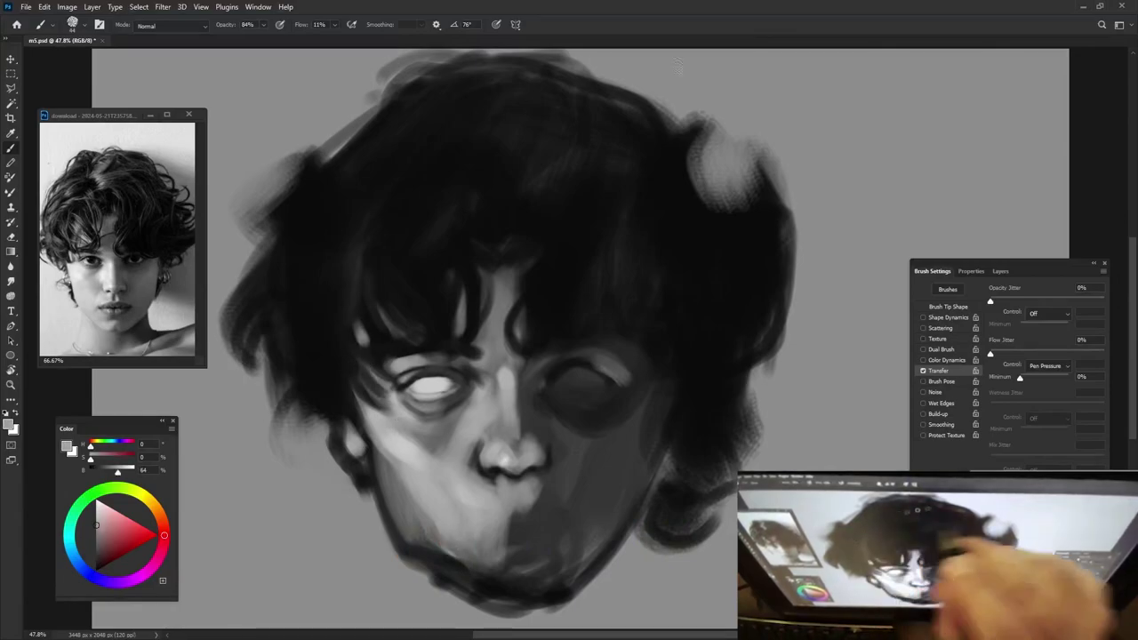
drag(573, 390, 552, 409)
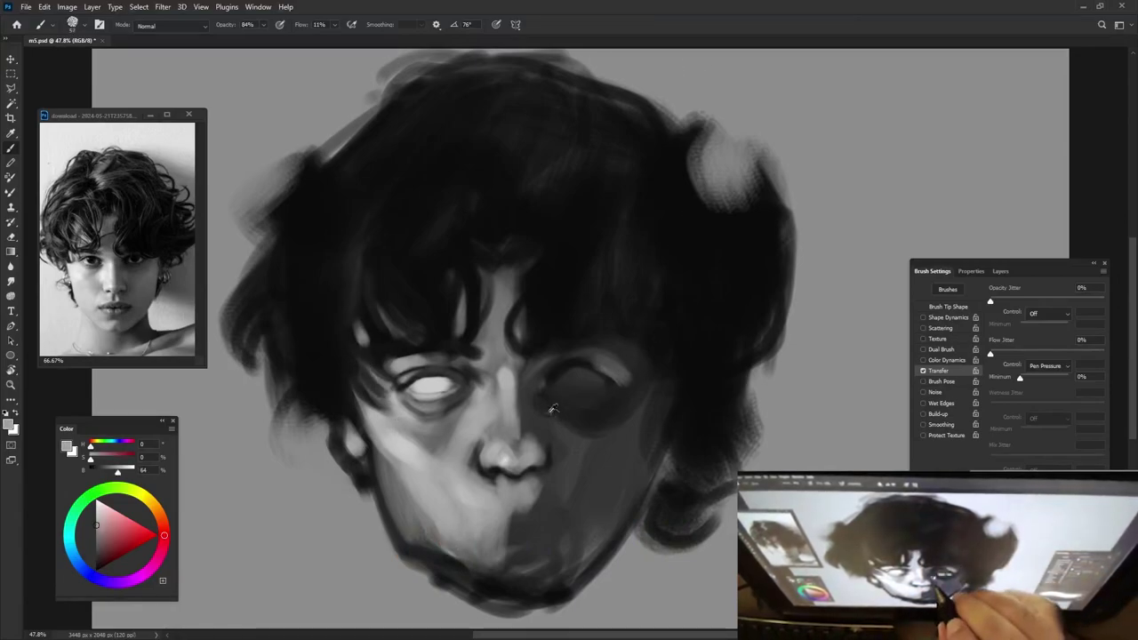
alt+click(496, 490)
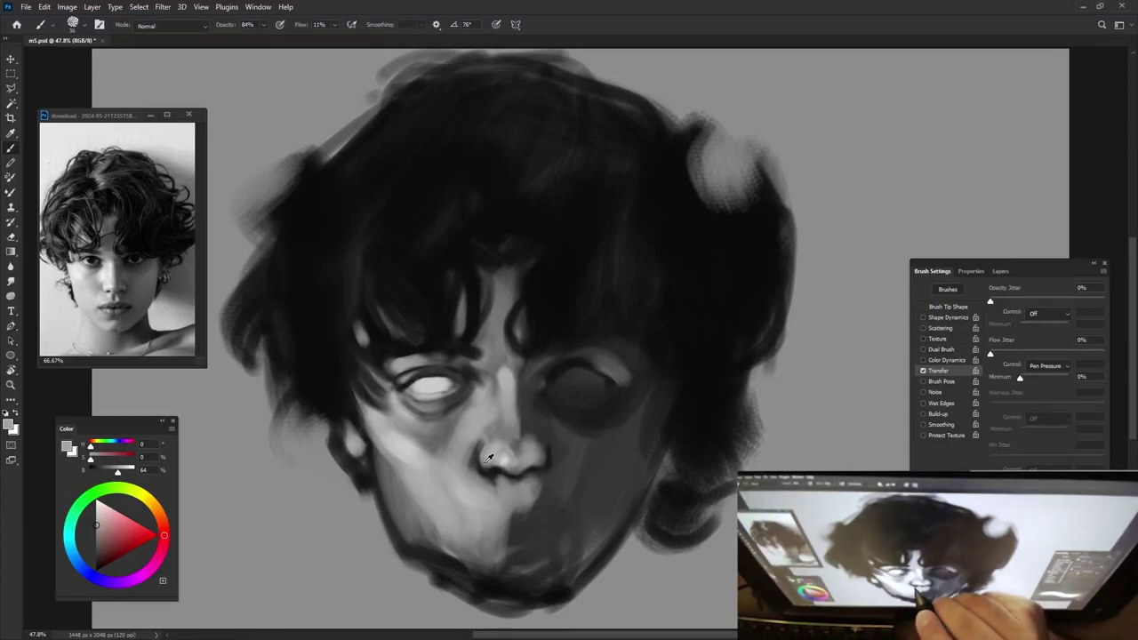
mouse_move(490, 466)
mouse_down()
mouse_move(490, 495)
mouse_move(544, 455)
mouse_move(540, 472)
mouse_up()
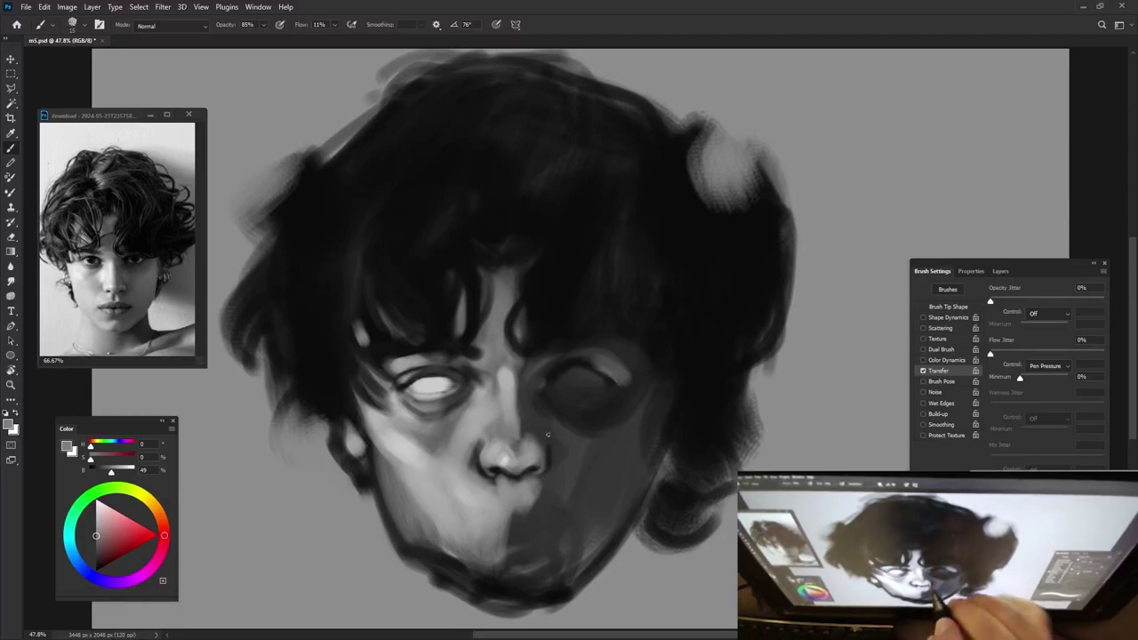
drag(539, 451, 536, 449)
With a 40 px brush, darken the shading along the nose bridge.
alt+click(486, 446)
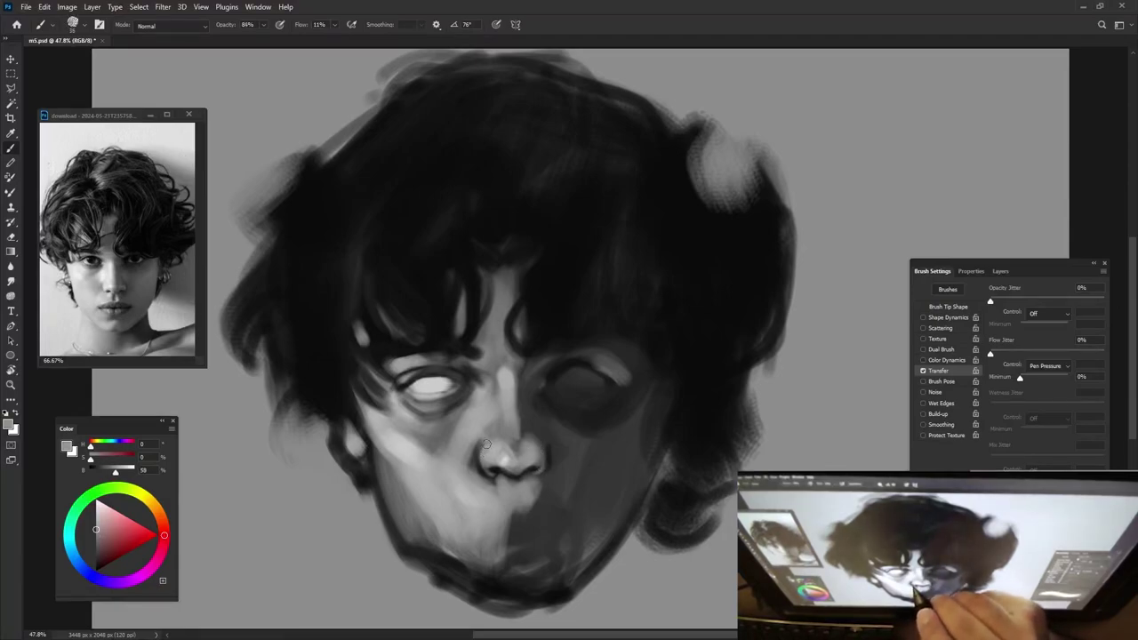
alt+click(487, 435)
drag(538, 437, 541, 437)
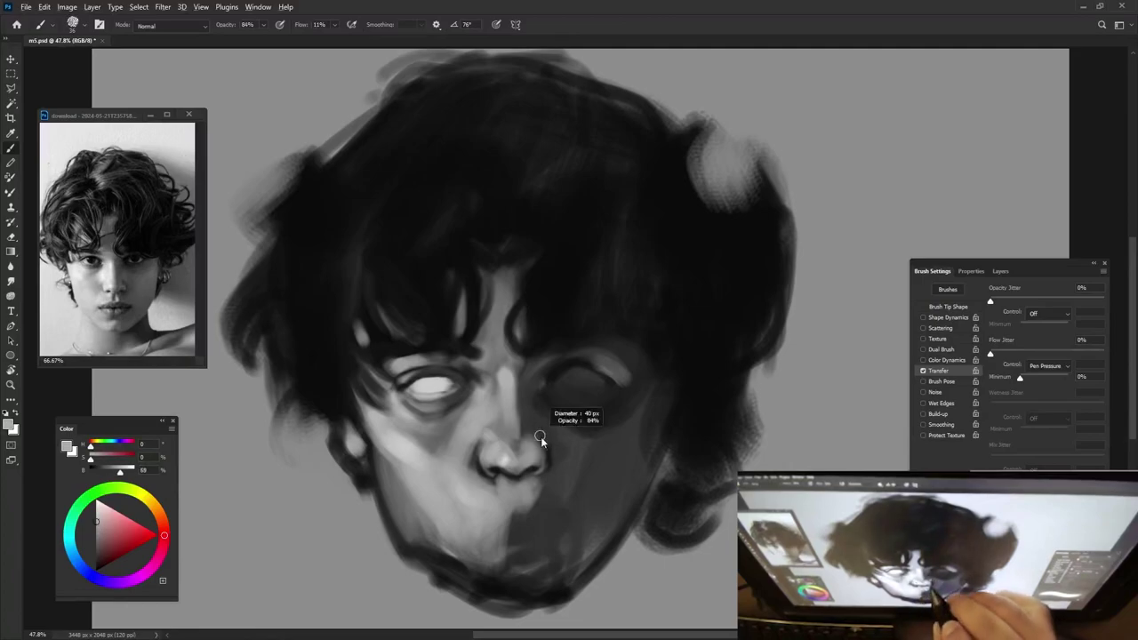
alt+click(542, 434)
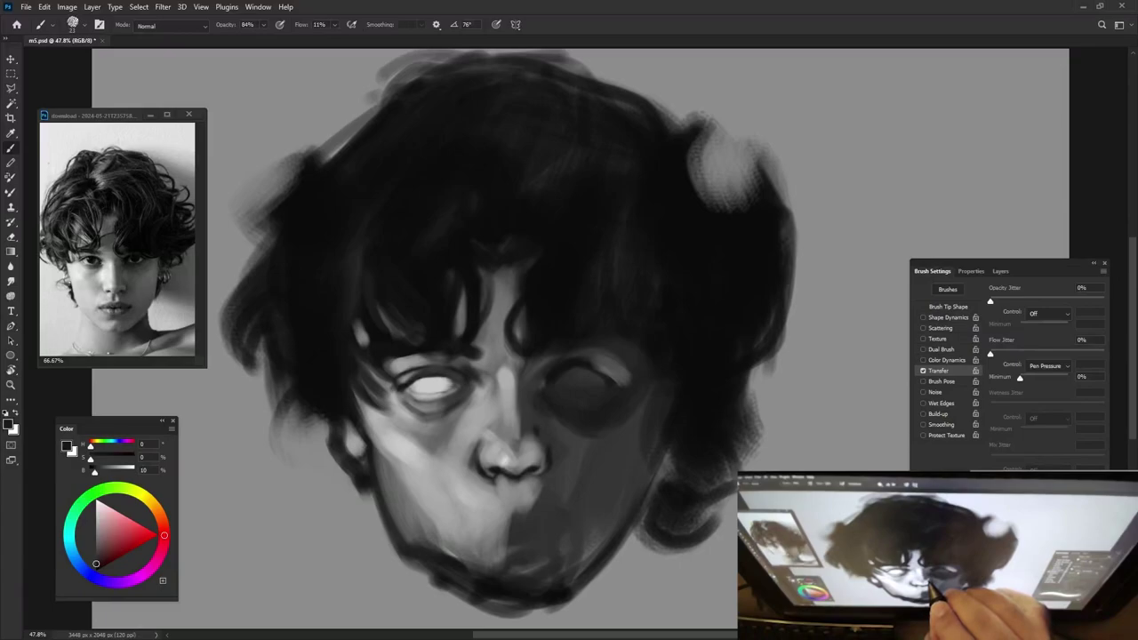
alt+click(548, 435)
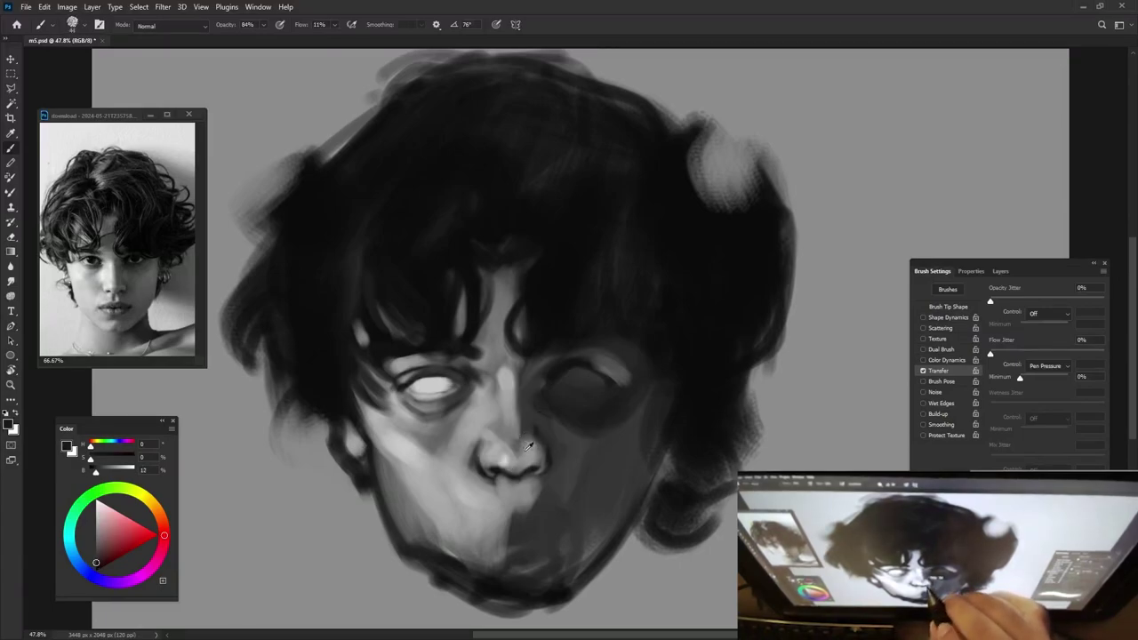
alt+click(521, 456)
alt+click(533, 380)
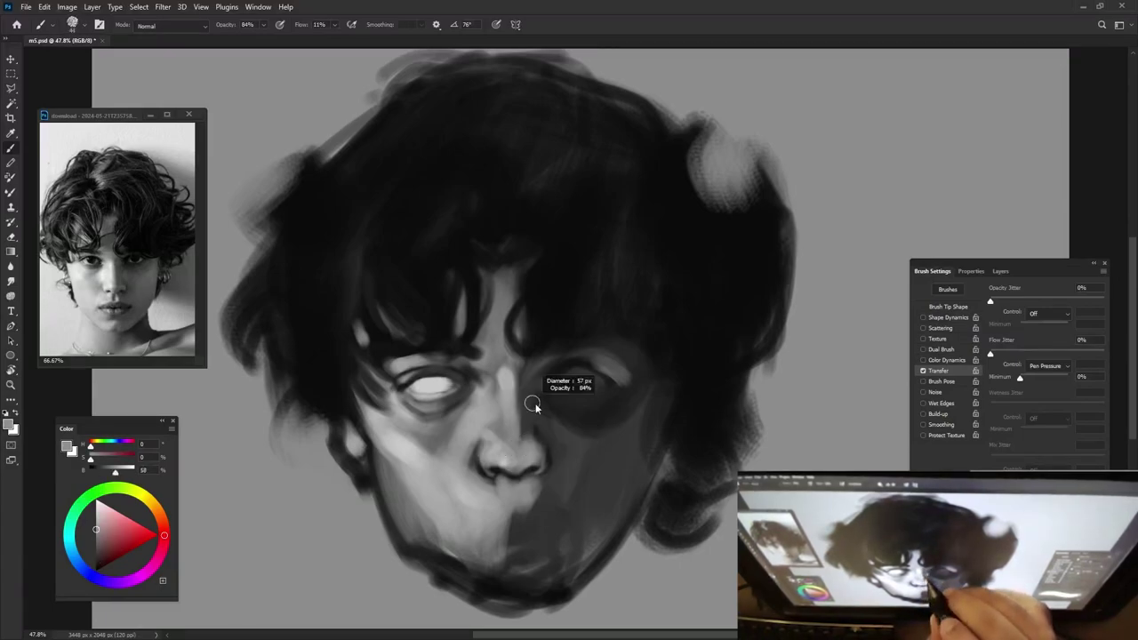
drag(511, 371, 524, 443)
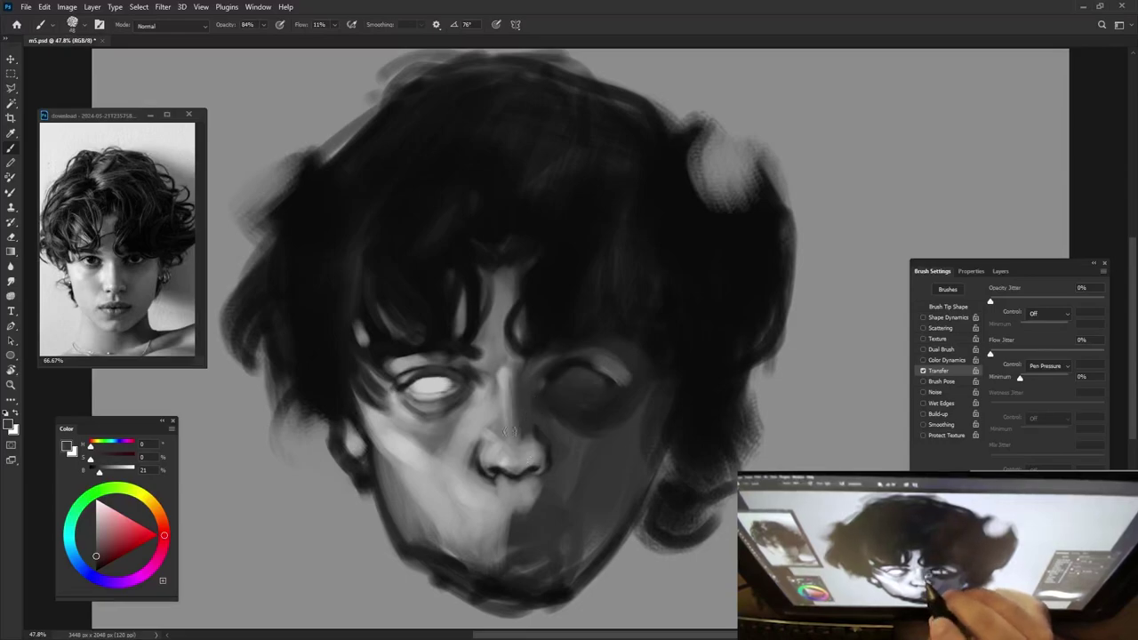
alt+click(507, 374)
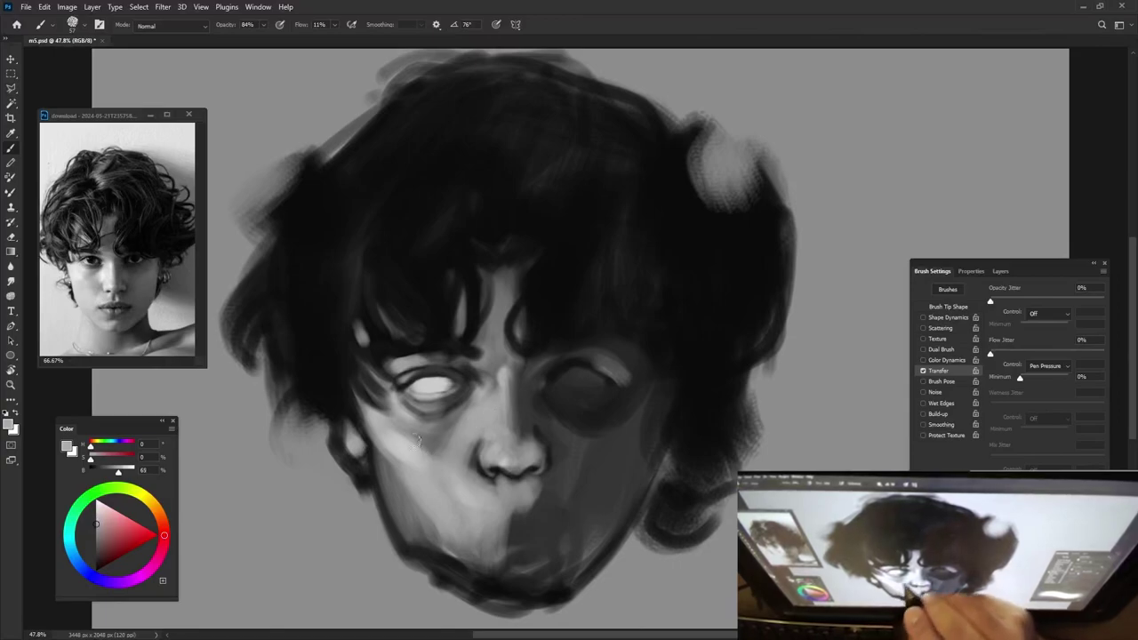
Lighten the left side of the nose and cheek at 63% opacity.
alt+click(458, 464)
key(6)
key(3)
mouse_move(484, 436)
mouse_down()
mouse_move(479, 400)
mouse_move(484, 412)
mouse_up()
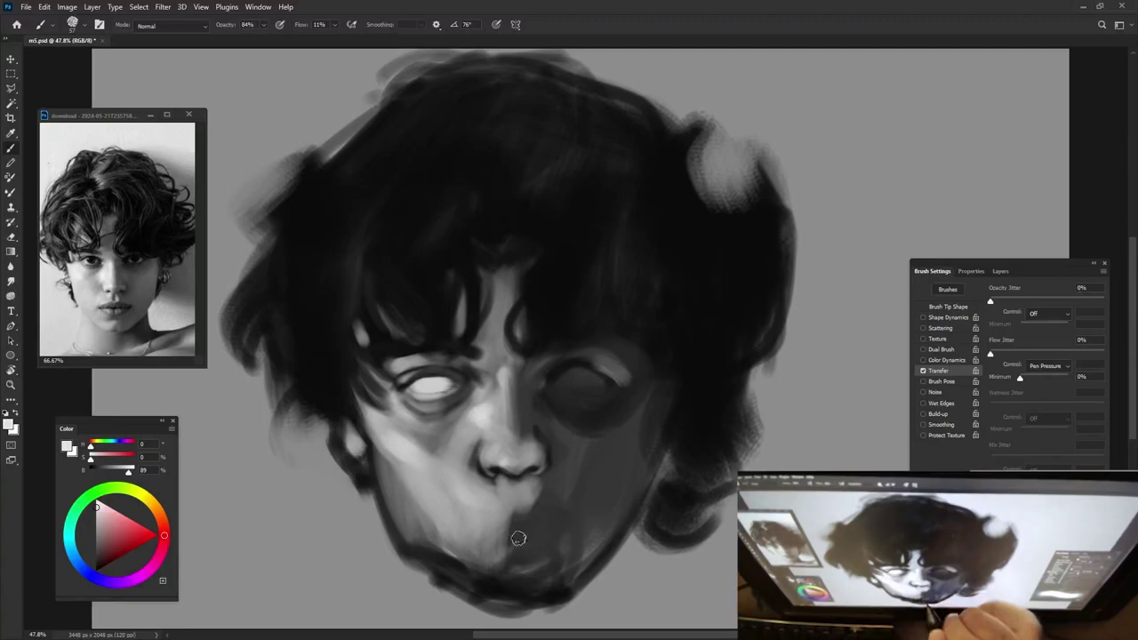
Lighten the left cheek below the eye with a light cheek grey.
alt+click(440, 484)
key(8)
key(2)
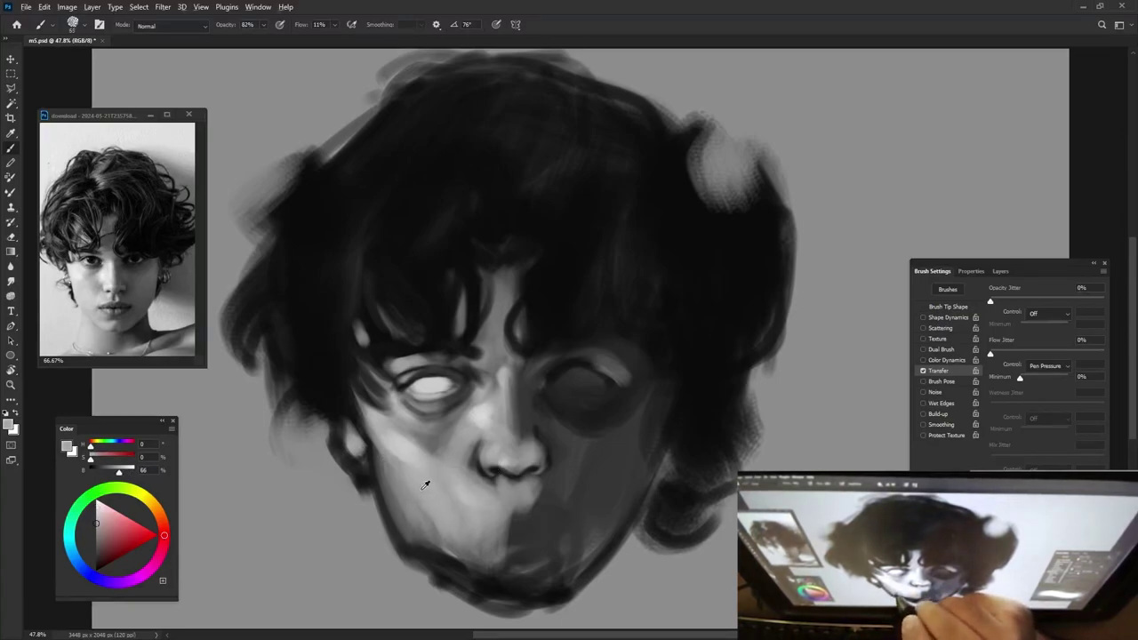
alt+click(497, 435)
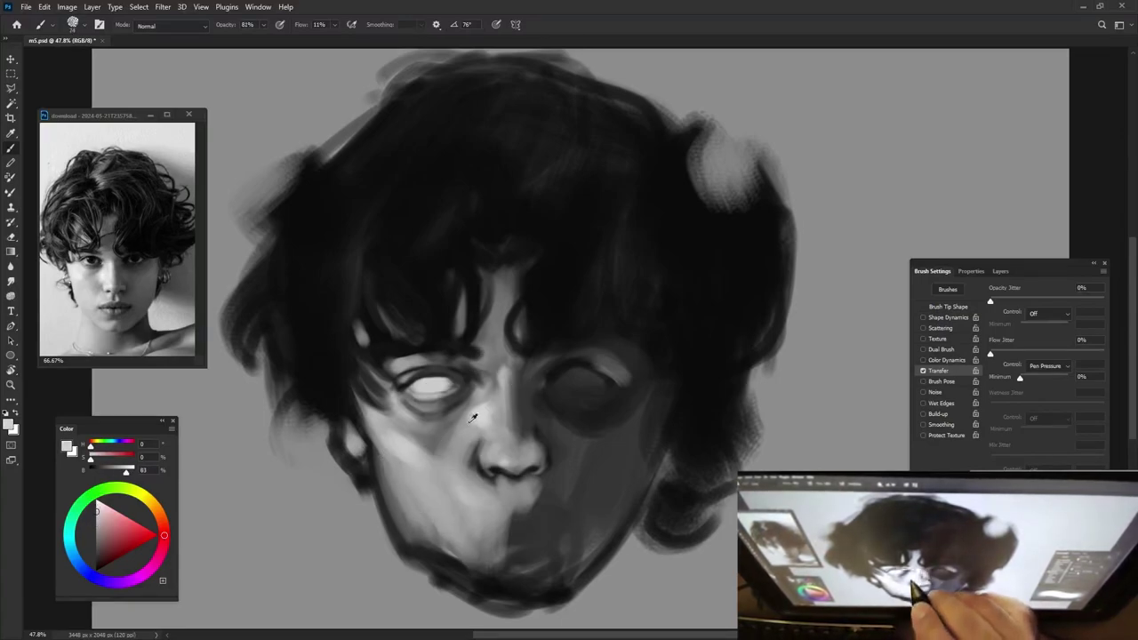
key(8)
key(1)
alt+click(438, 423)
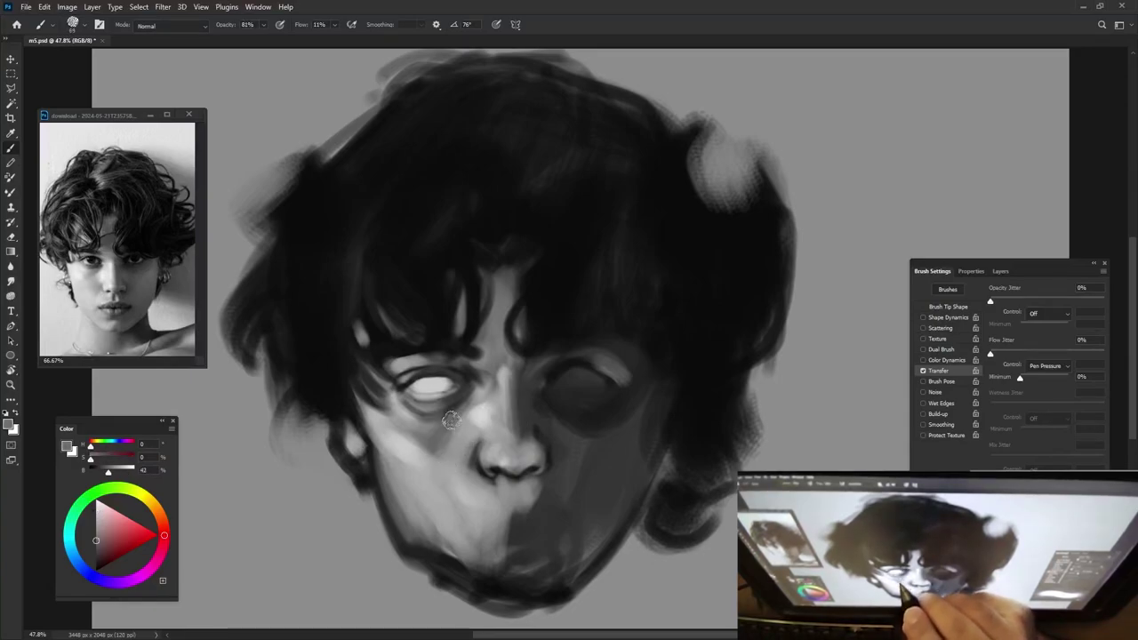
alt+click(432, 451)
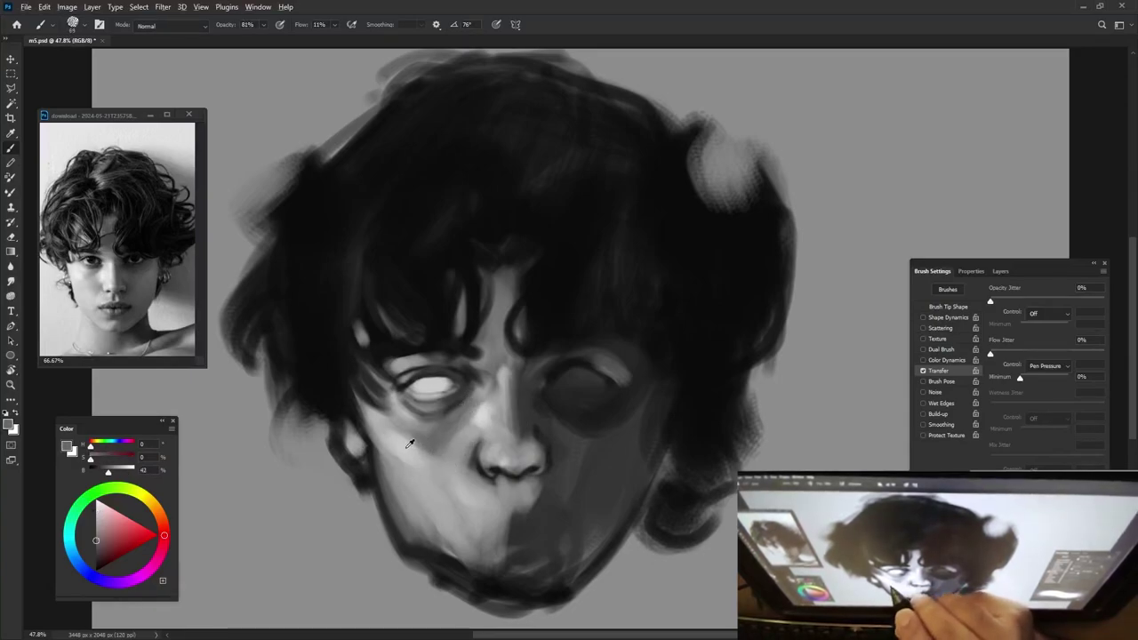
drag(430, 454, 404, 419)
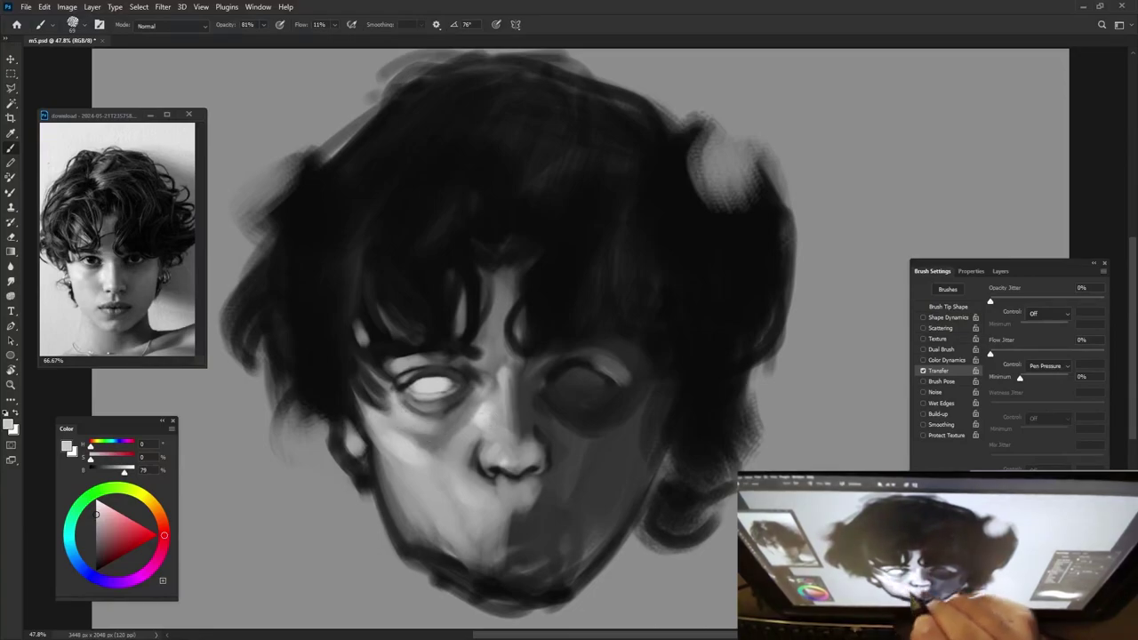
Paint light grey strokes below the nose beside the mouth.
key(8)
key(2)
alt+click(485, 419)
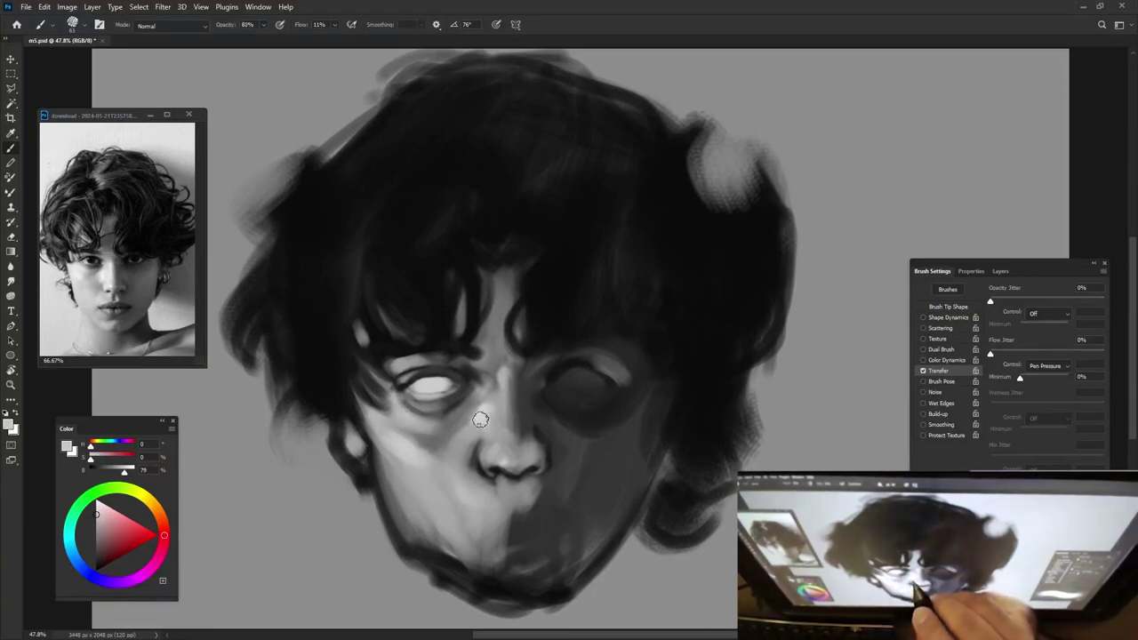
key(8)
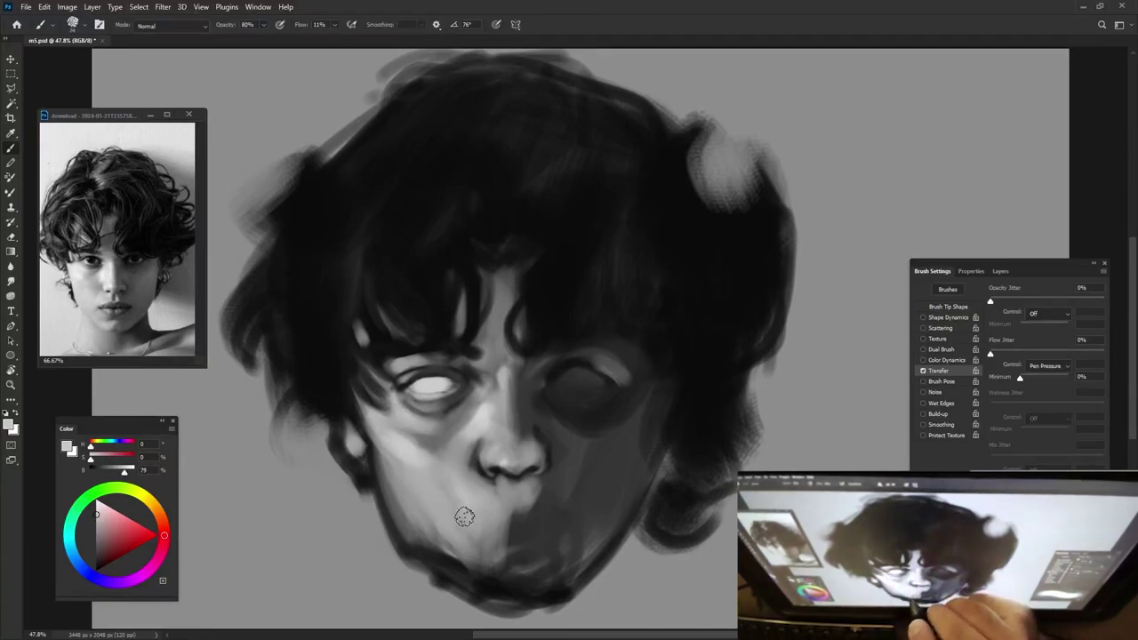
drag(467, 493, 471, 513)
Paint subtle grey shading on the cheek beside the nose at 83% opacity.
alt+click(464, 464)
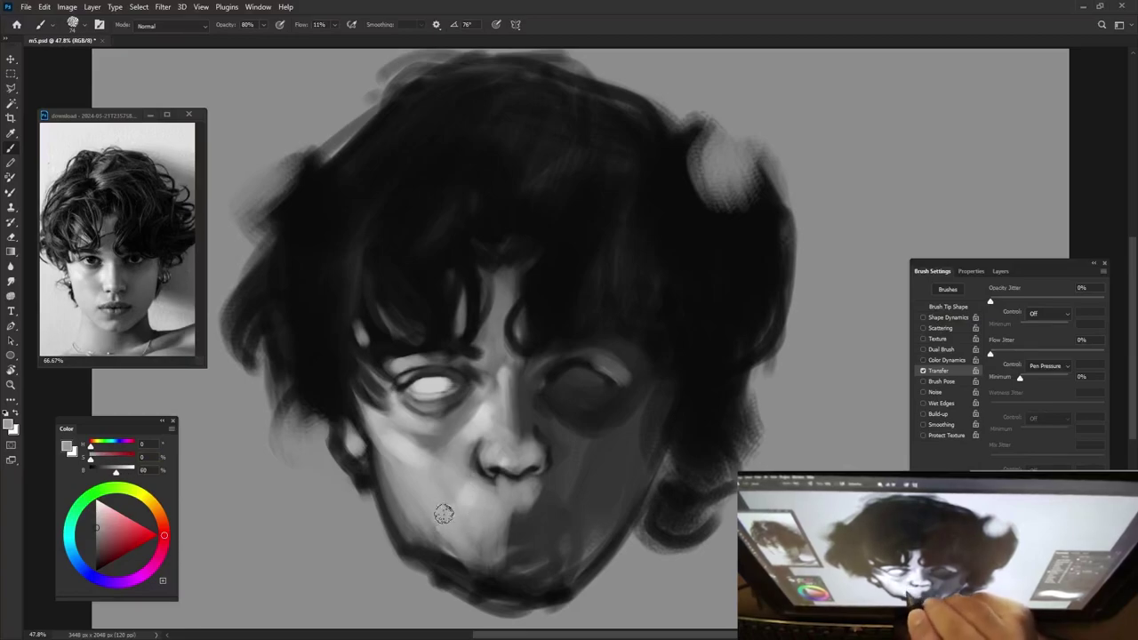
key(8)
key(3)
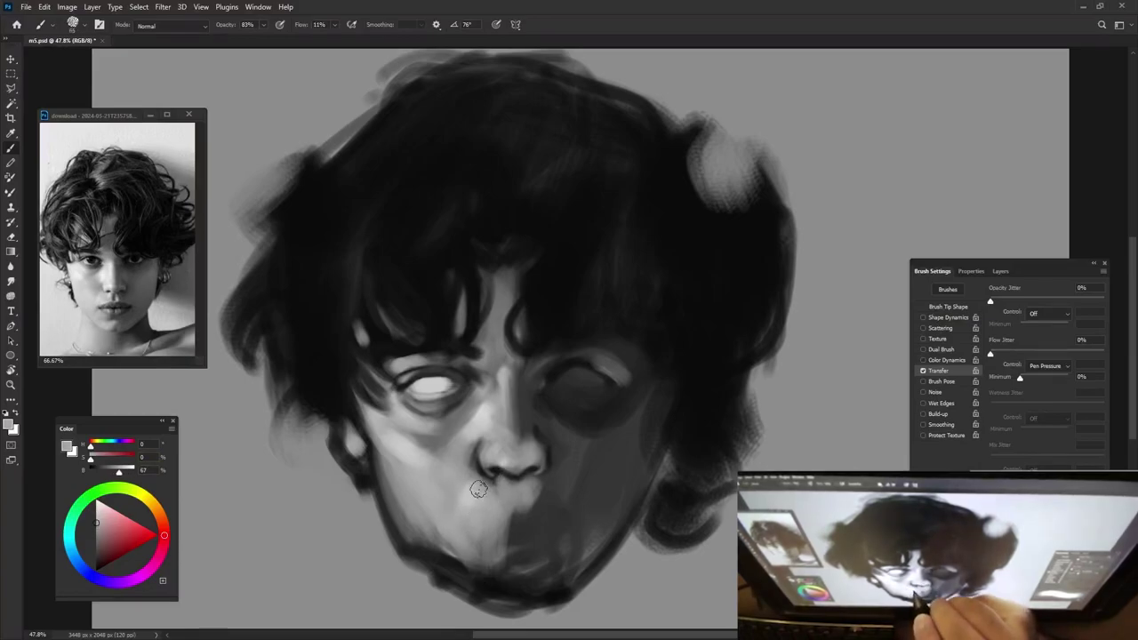
alt+click(515, 497)
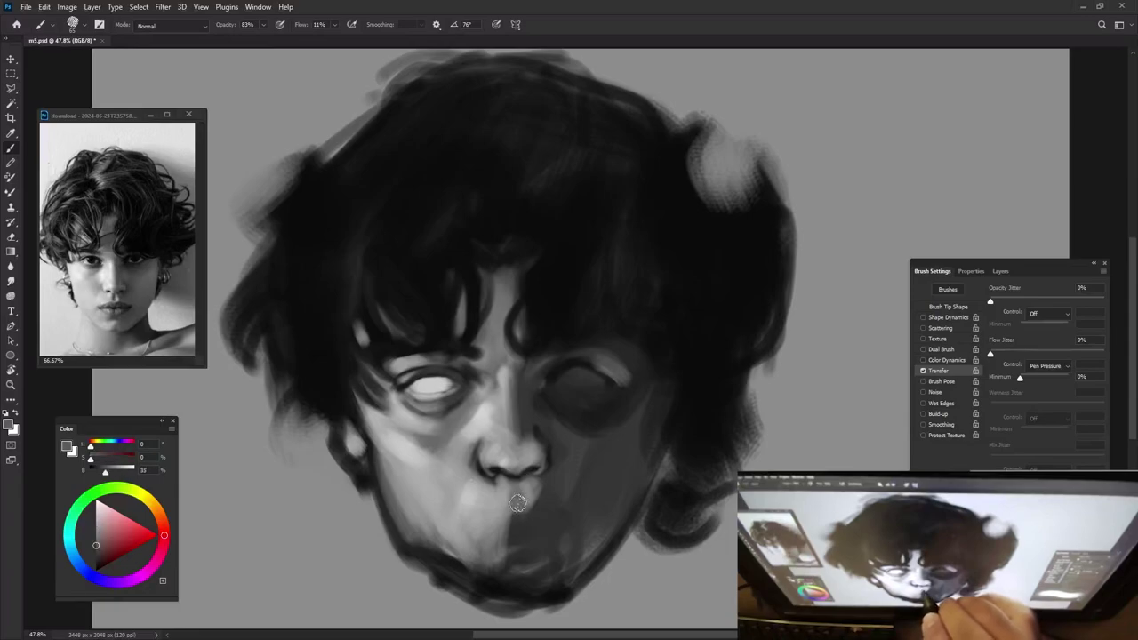
alt+click(520, 485)
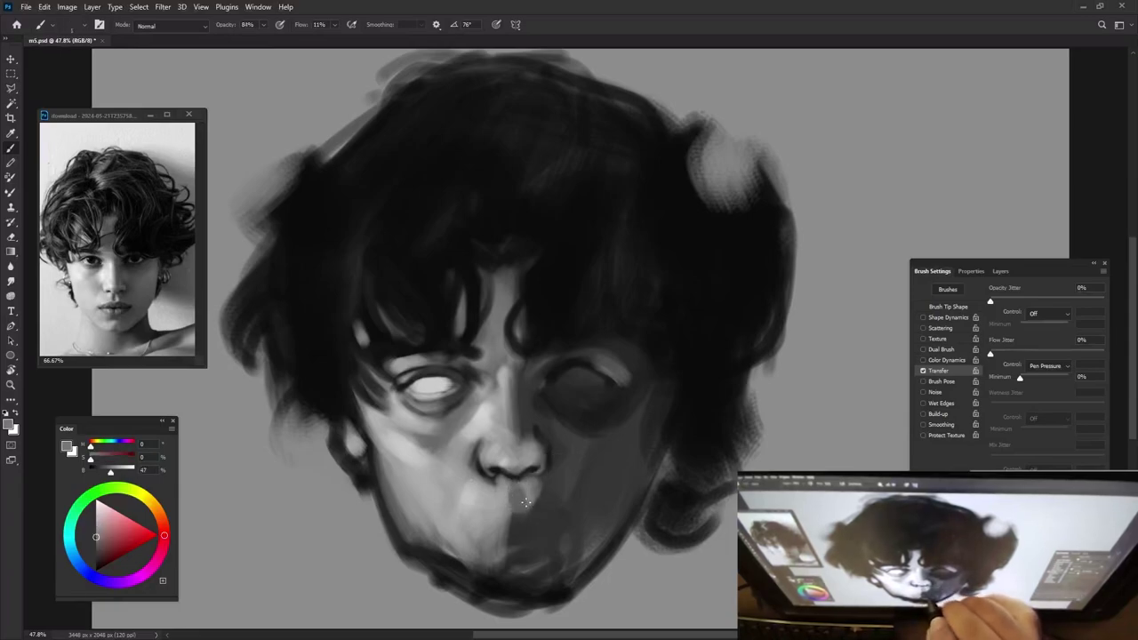
alt+click(514, 491)
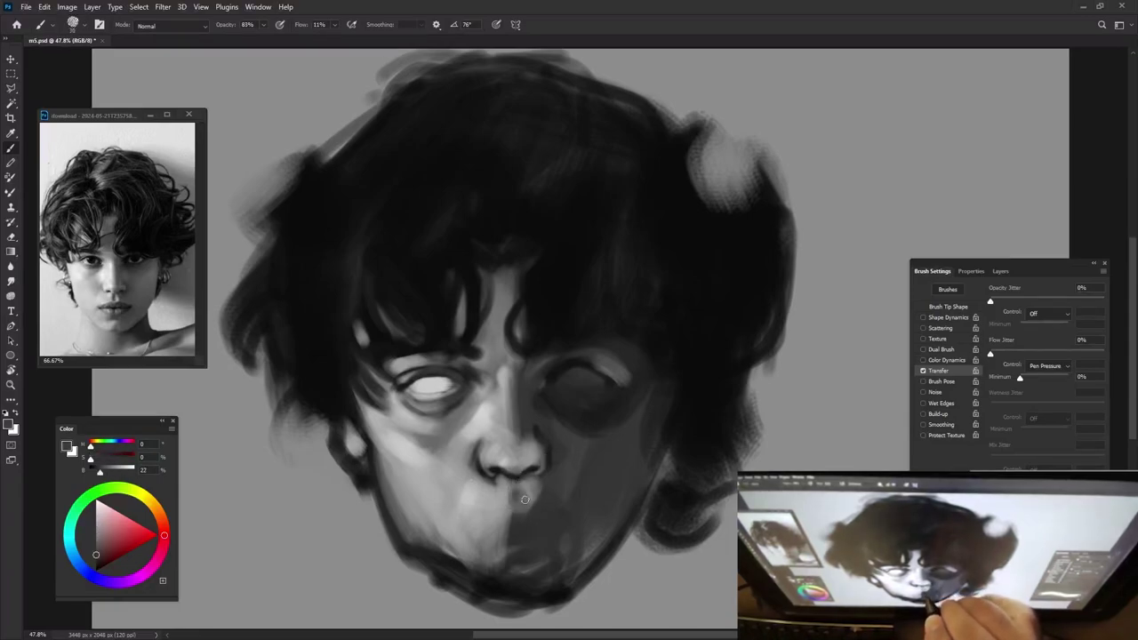
alt+click(524, 511)
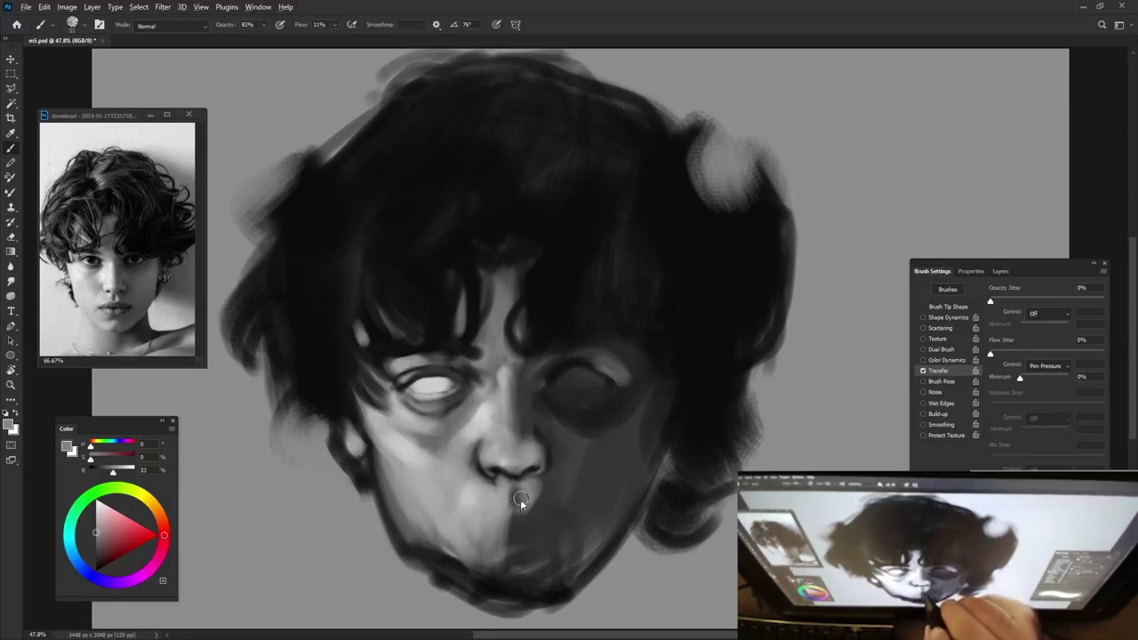
alt+click(487, 422)
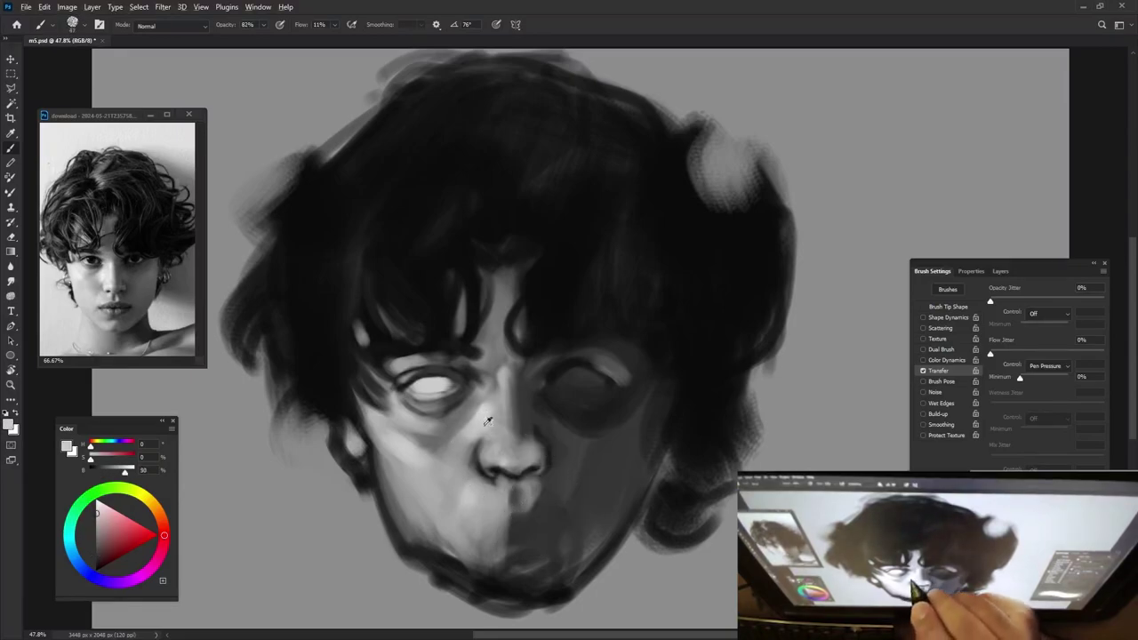
drag(533, 491, 514, 496)
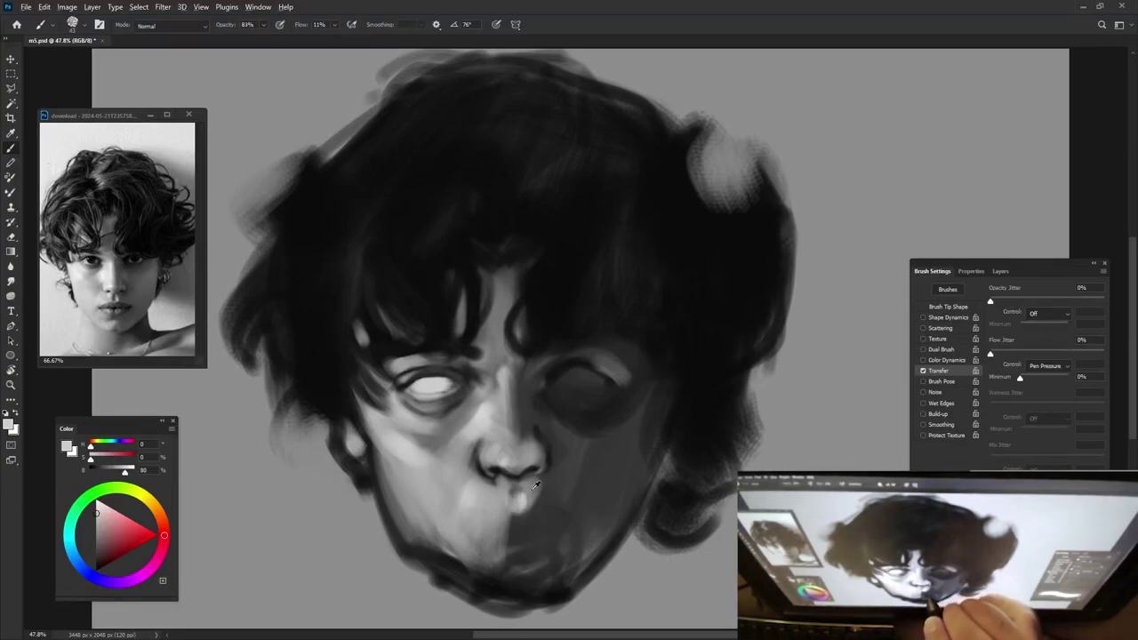
Sample dark, mid and near-black greys from around the nose and mouth.
alt+click(536, 484)
alt+click(521, 505)
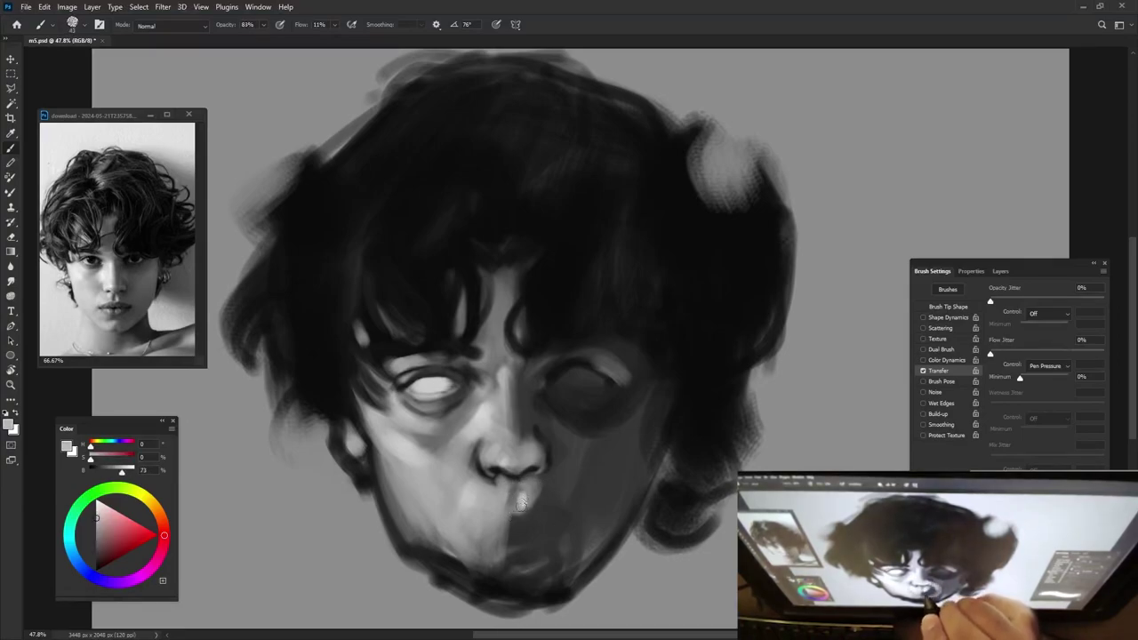
alt+click(537, 483)
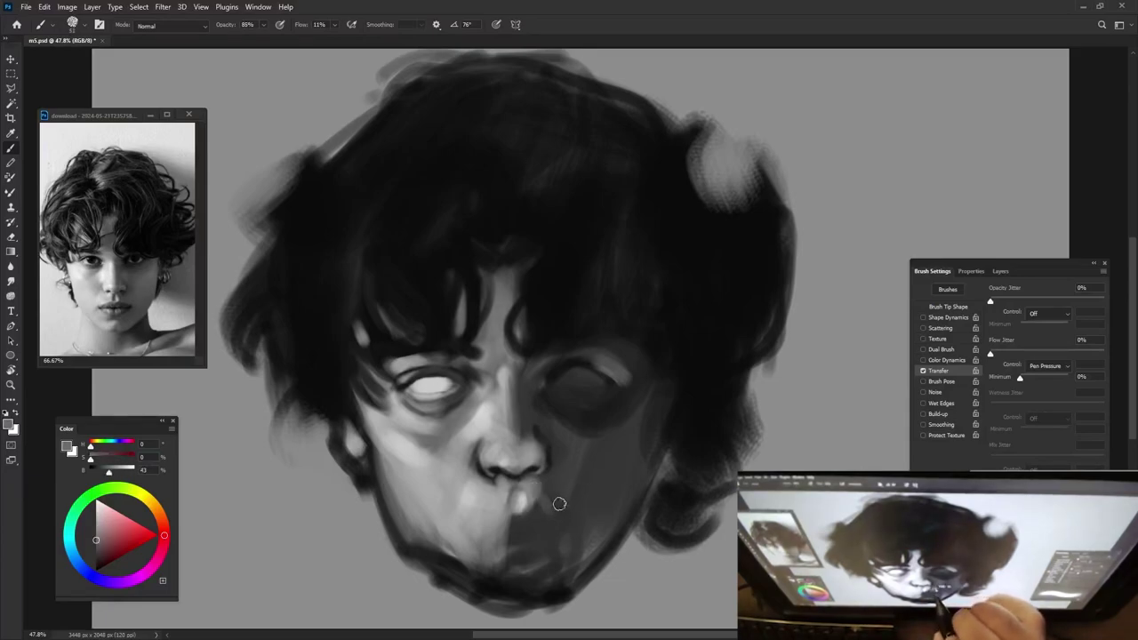
alt+click(539, 483)
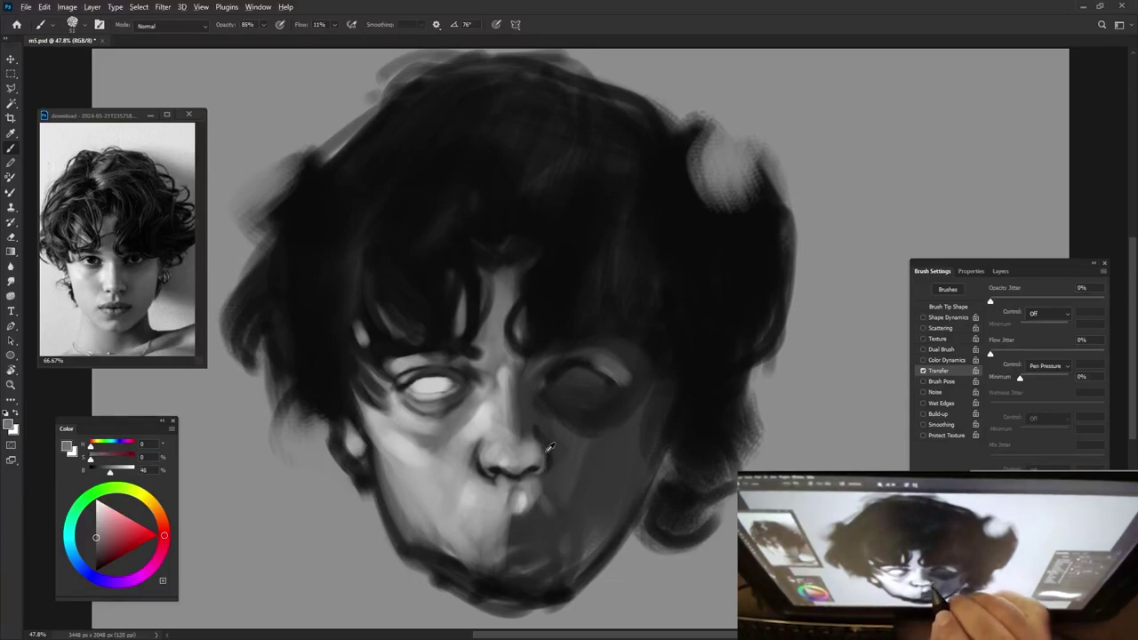
alt+click(548, 455)
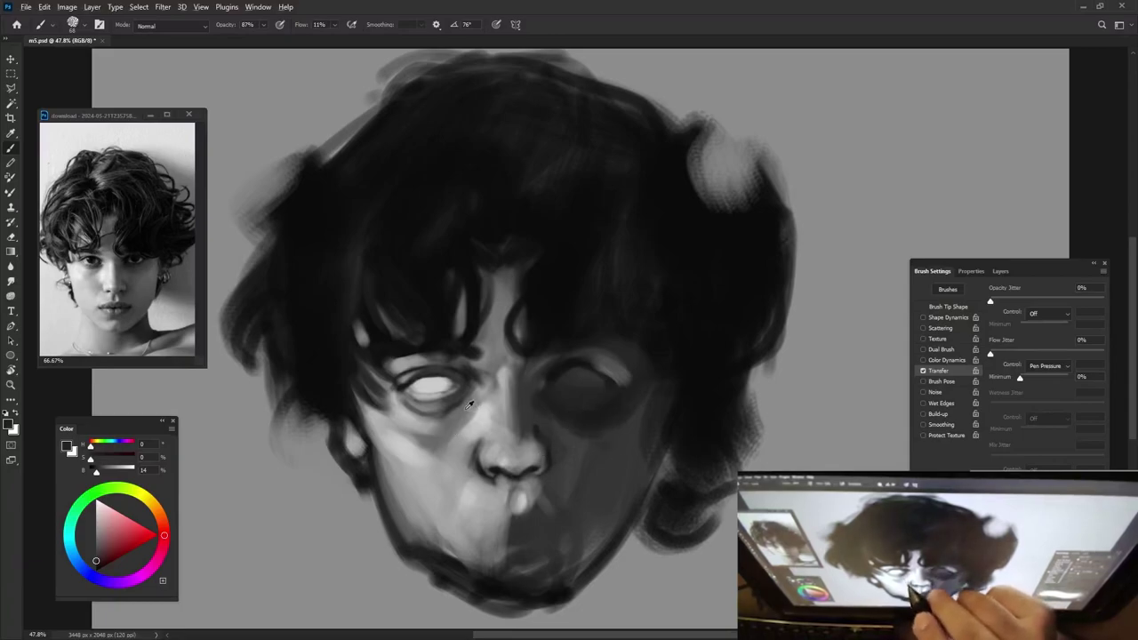
Paint three light diagonal strokes on the right cheek, then cover and blend them with darker grey.
alt+click(620, 427)
mouse_move(638, 404)
mouse_down()
mouse_move(582, 480)
mouse_move(587, 471)
mouse_up()
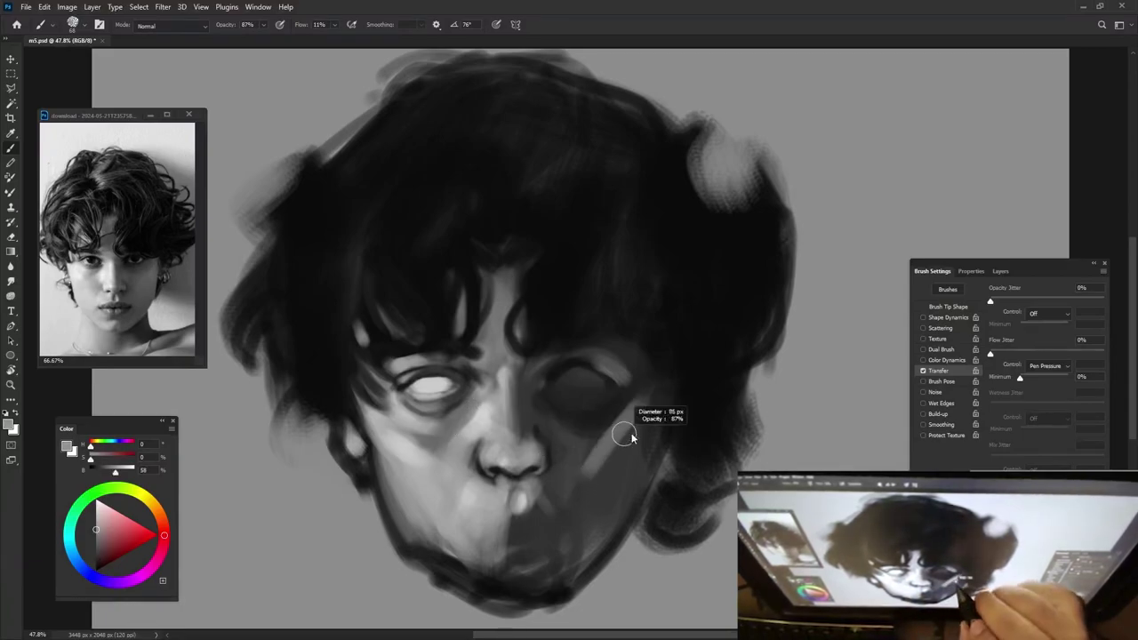
drag(645, 402, 582, 471)
drag(647, 404, 587, 470)
alt+click(537, 419)
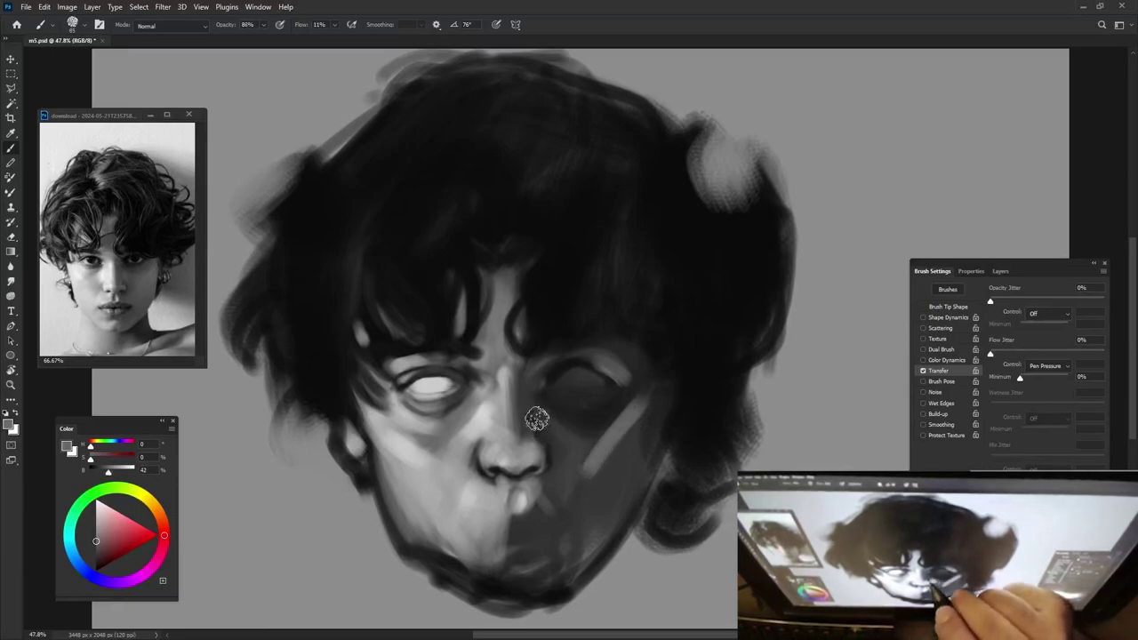
drag(606, 427, 578, 461)
mouse_move(645, 433)
mouse_down()
mouse_move(571, 482)
mouse_move(546, 418)
mouse_move(551, 500)
mouse_move(640, 414)
mouse_move(574, 553)
mouse_move(603, 497)
mouse_move(592, 482)
mouse_move(530, 521)
mouse_move(536, 567)
mouse_up()
alt+click(580, 474)
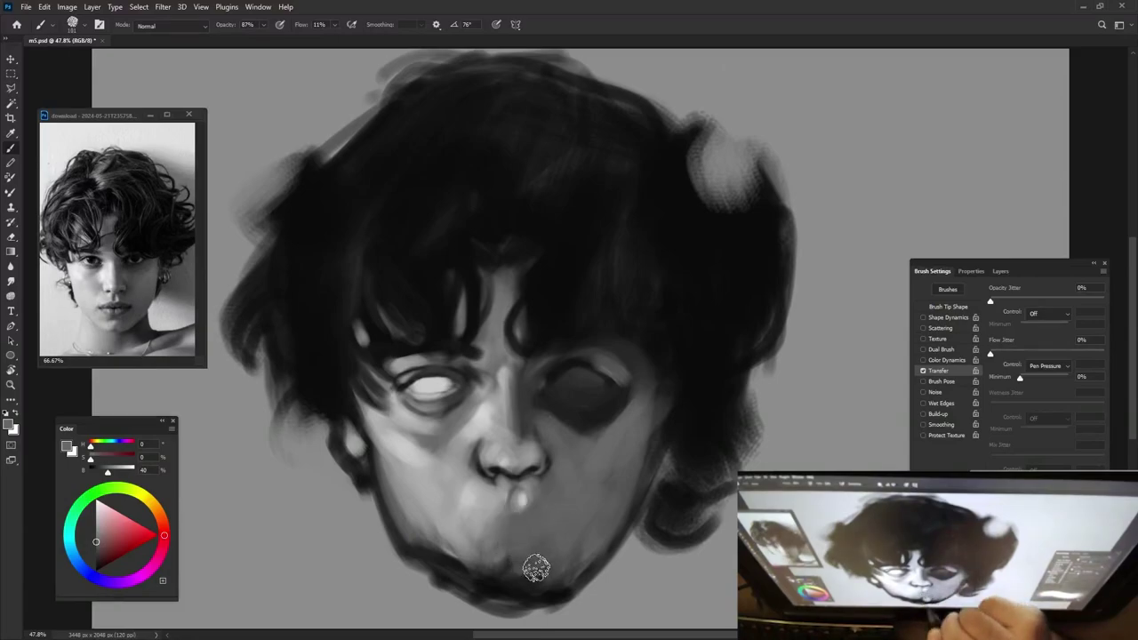
Lighten the shadow below the lower lip, repaint the chin and shade the left jaw.
right_click(476, 515)
key(Escape)
alt+click(486, 550)
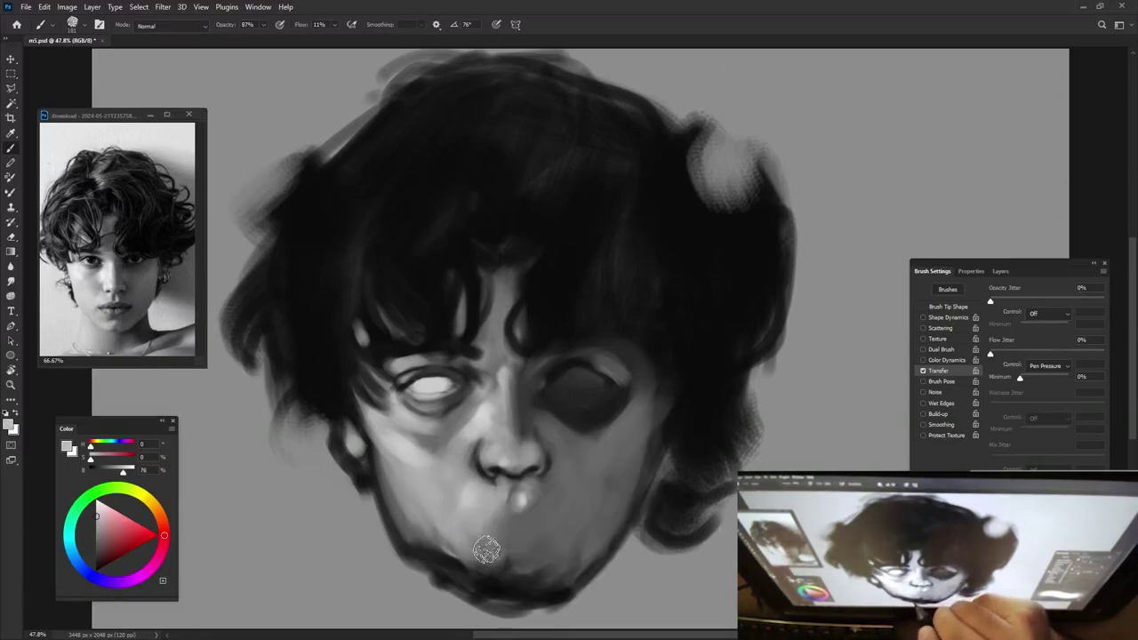
mouse_move(483, 546)
mouse_down()
mouse_move(467, 546)
mouse_move(536, 533)
mouse_up()
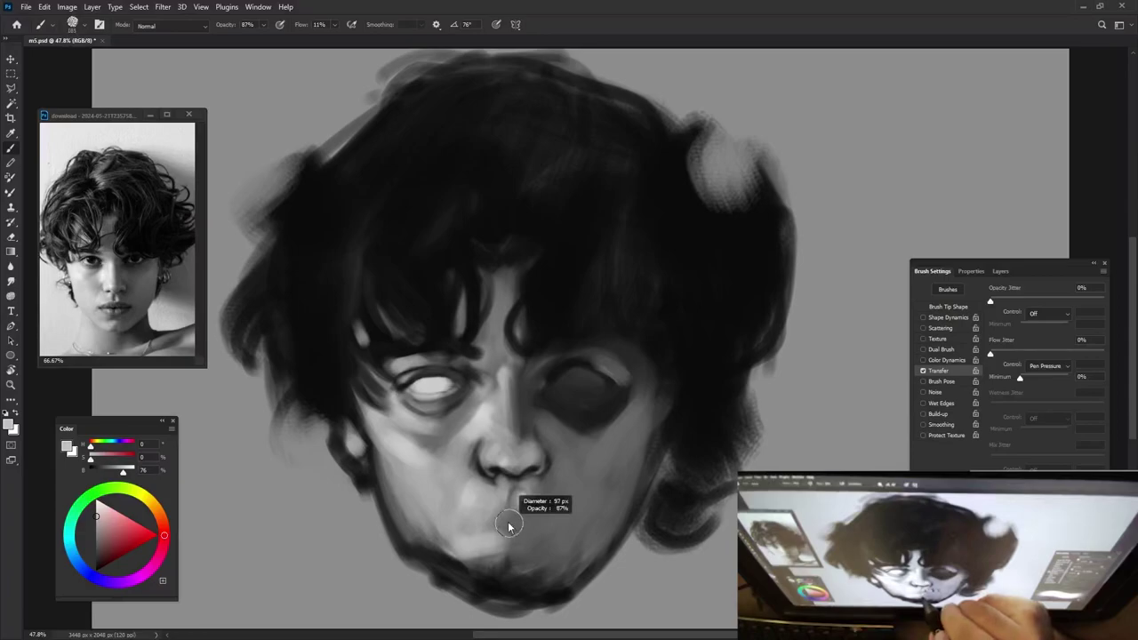
alt+click(451, 538)
mouse_move(451, 539)
mouse_down()
mouse_move(409, 532)
mouse_move(531, 567)
mouse_move(542, 591)
mouse_move(508, 554)
mouse_move(538, 599)
mouse_up()
alt+click(483, 533)
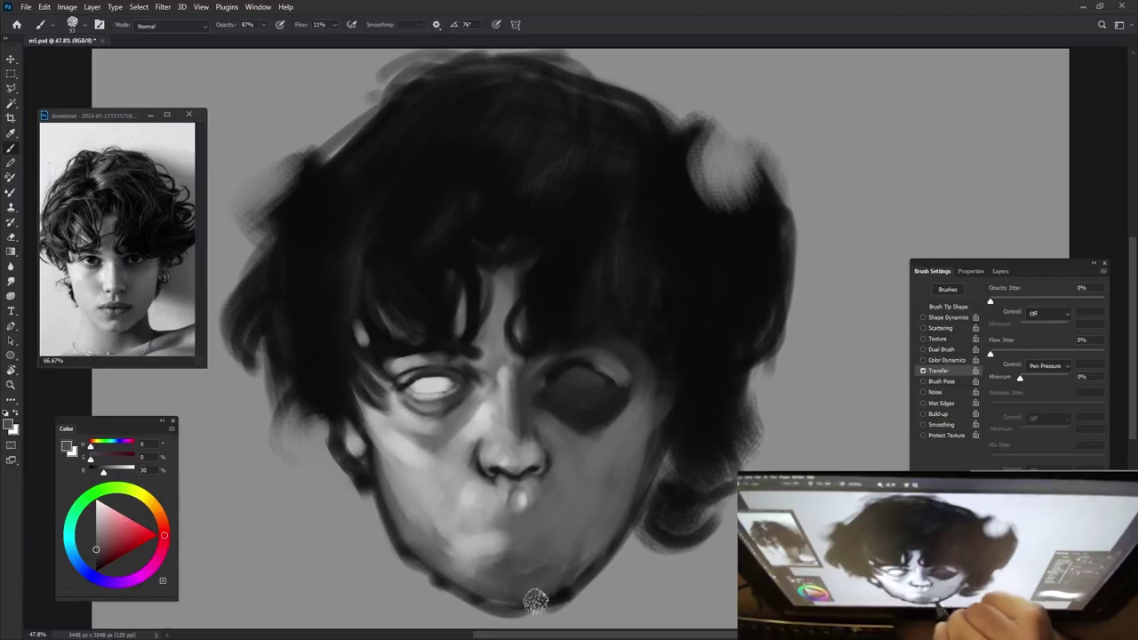
alt+click(425, 560)
mouse_move(391, 496)
mouse_down()
mouse_move(374, 509)
mouse_move(396, 556)
mouse_move(384, 535)
mouse_move(471, 600)
mouse_up()
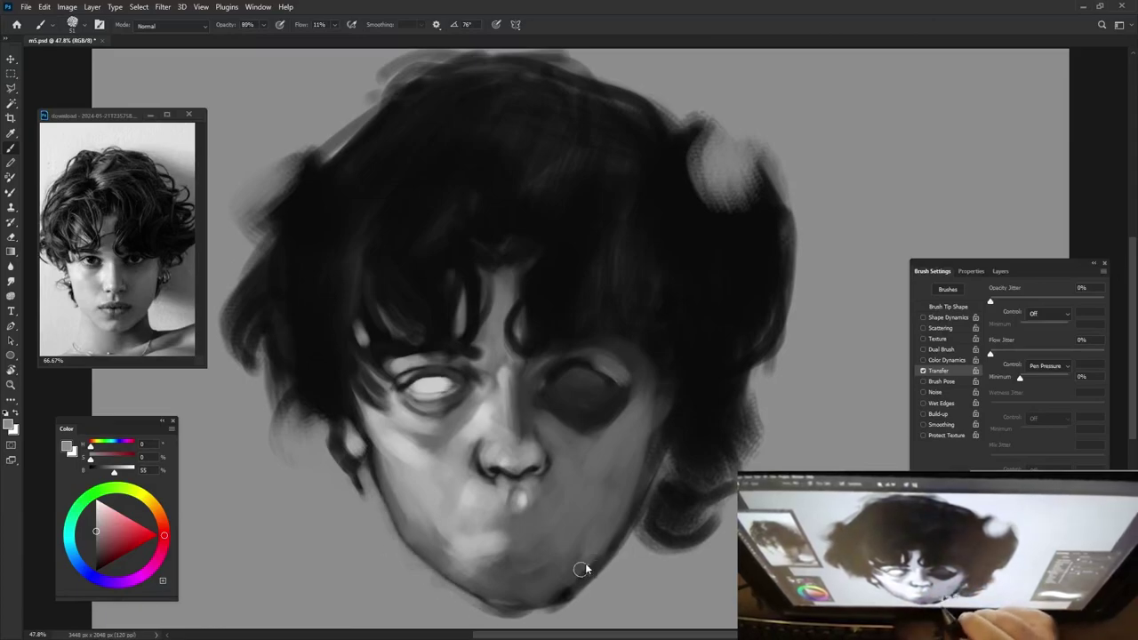
Paint a light highlight on the upper lip, then pick near-black and shrink the brush.
alt+click(509, 524)
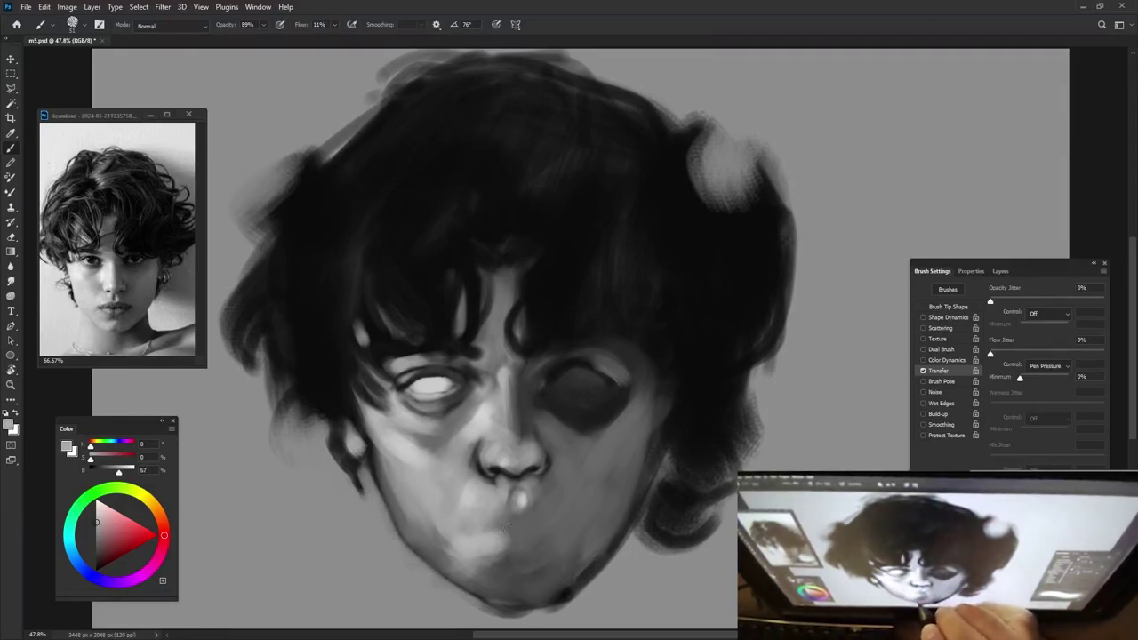
alt+right_click(517, 519)
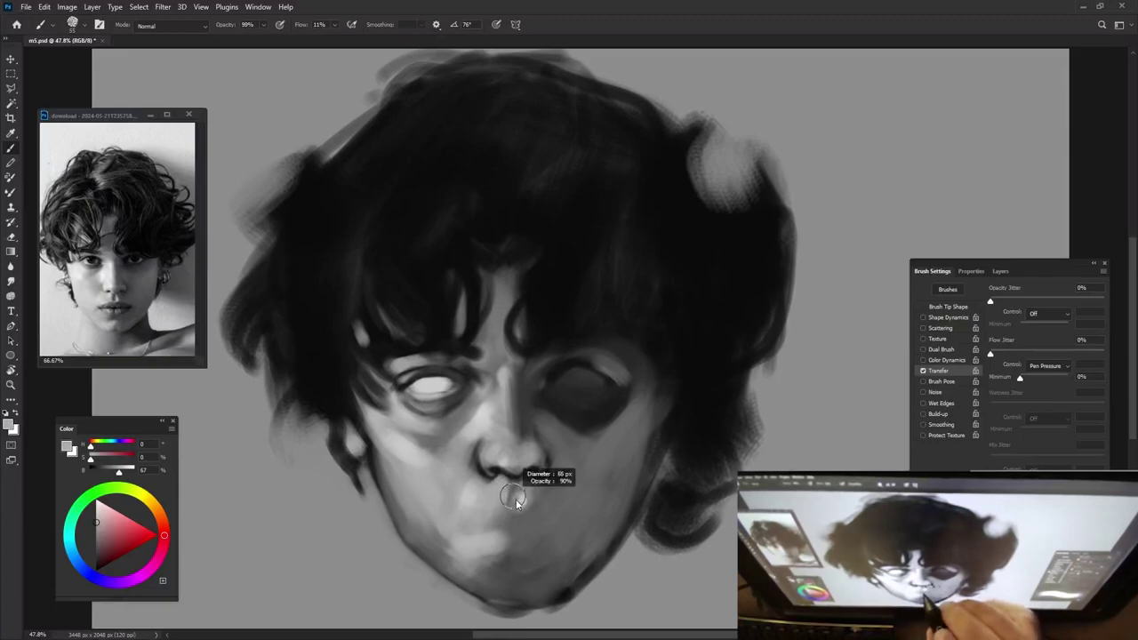
drag(516, 499, 520, 491)
alt+click(531, 466)
alt+right_click(524, 475)
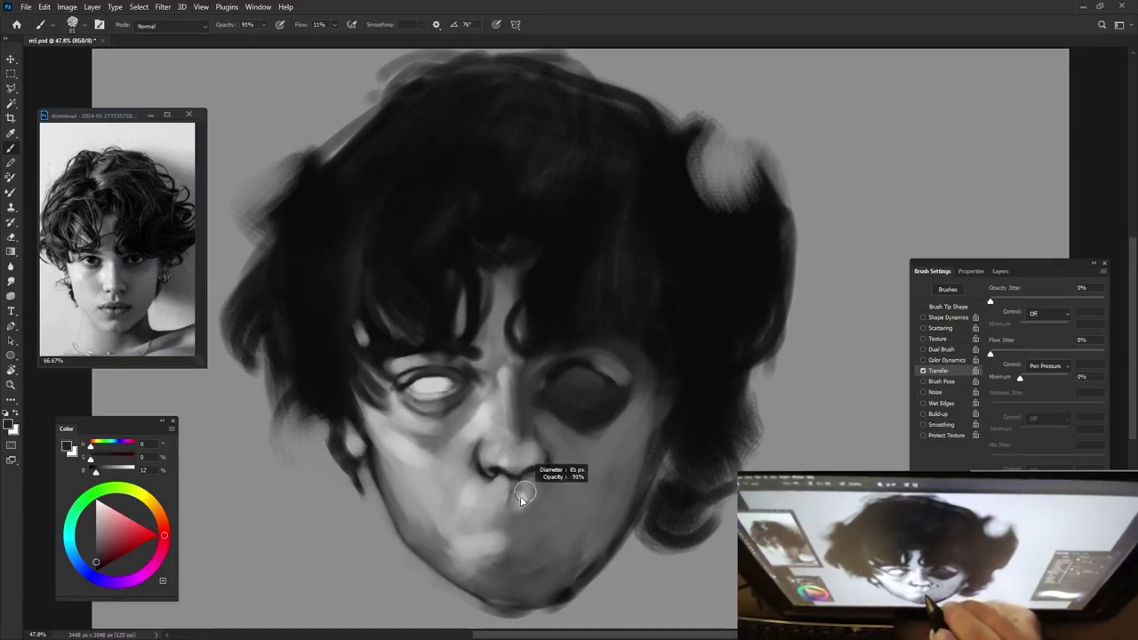
alt+right_click(474, 525)
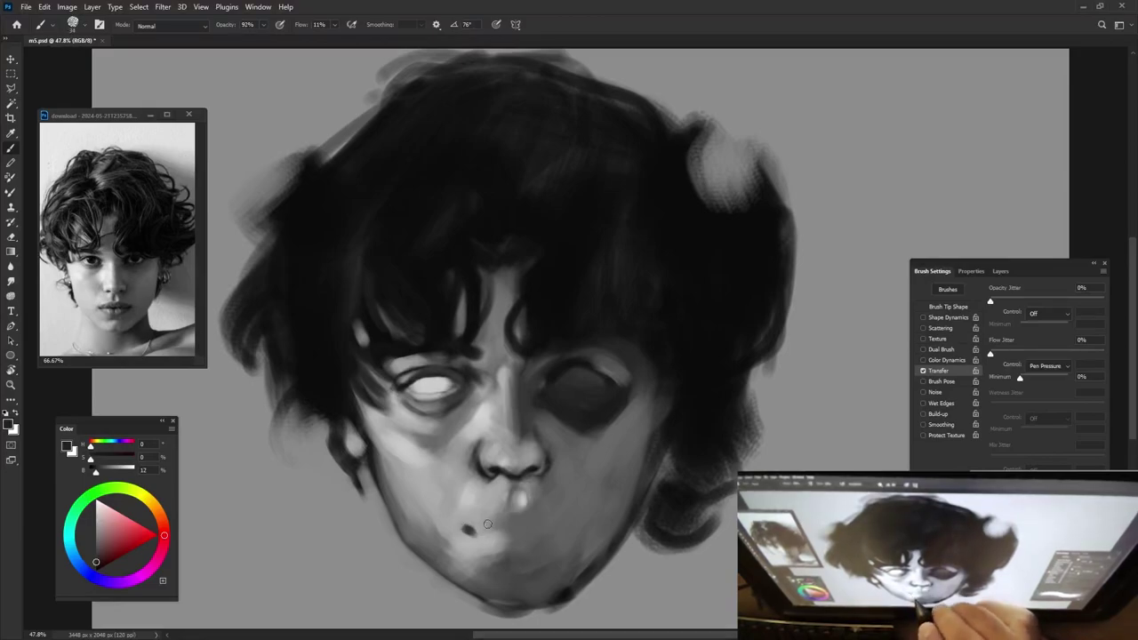
Dab a dark mark at the mouth corner, draw the dark lip line and shade under the lower lip.
right_click(566, 517)
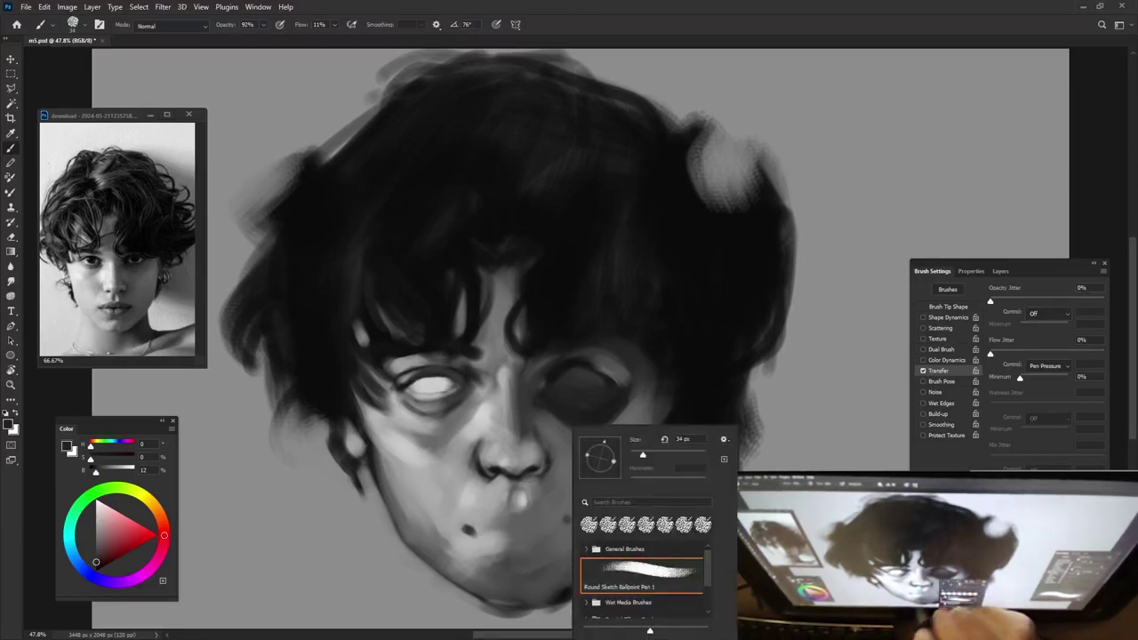
key(Escape)
click(566, 523)
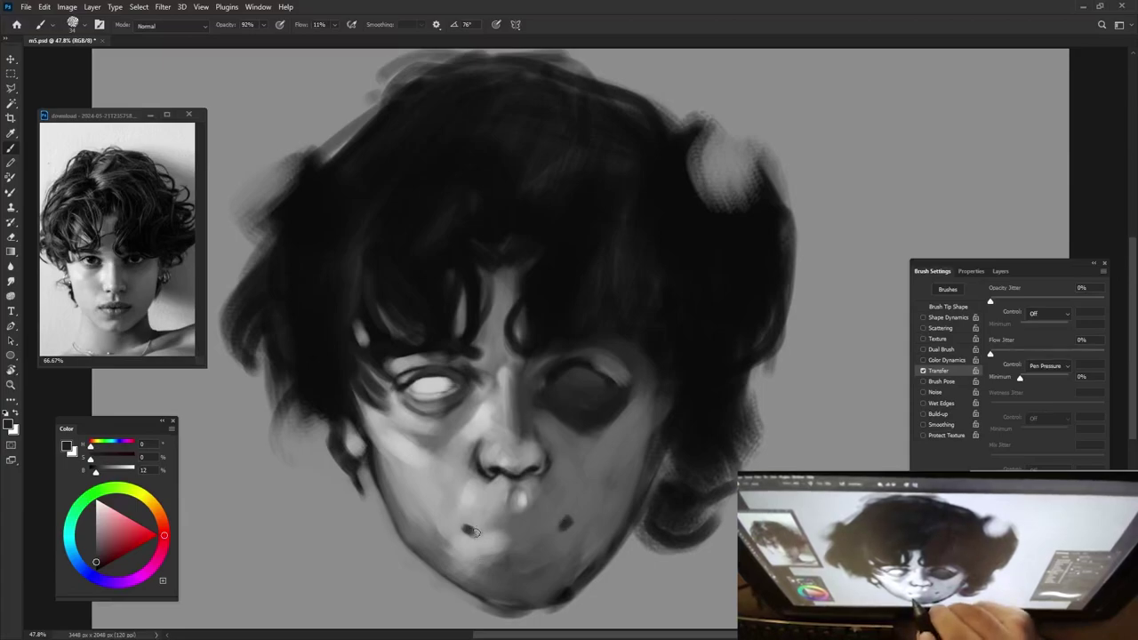
mouse_move(464, 530)
mouse_down()
mouse_move(505, 521)
mouse_move(554, 533)
mouse_up()
alt+right_click(485, 532)
alt+click(557, 509)
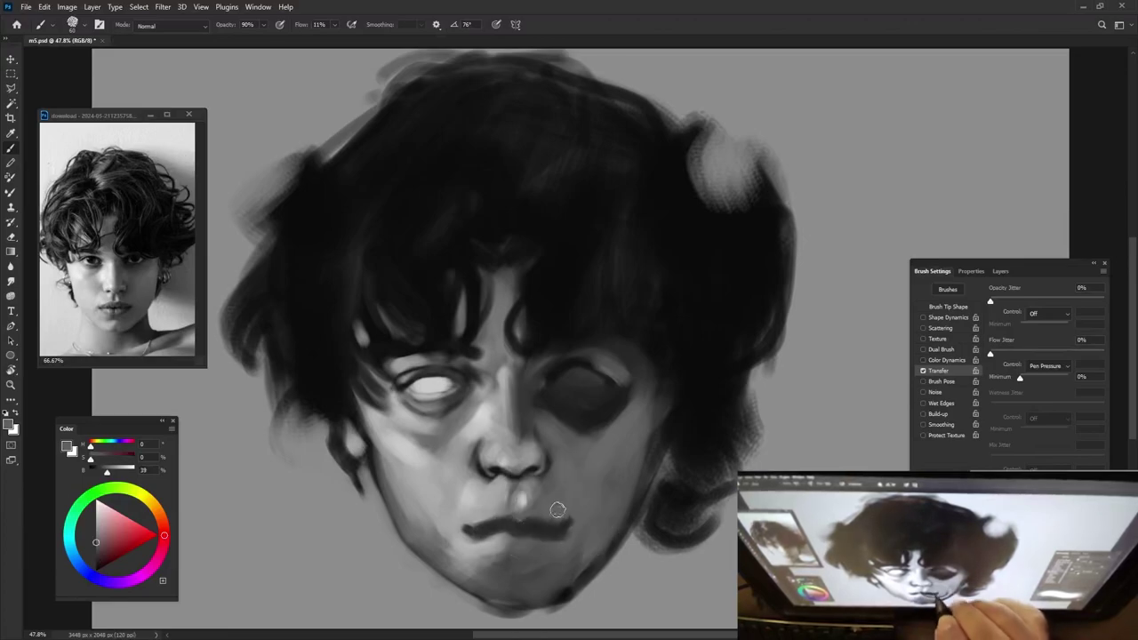
alt+click(553, 520)
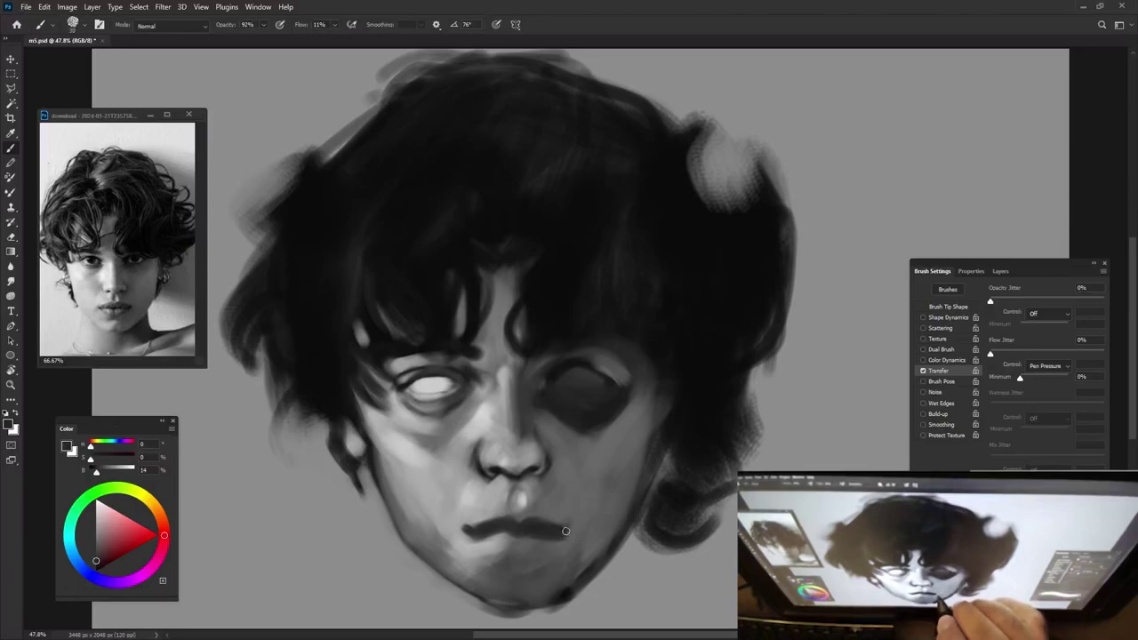
mouse_move(500, 517)
mouse_down()
mouse_move(479, 551)
mouse_move(503, 560)
mouse_move(514, 537)
mouse_move(539, 551)
mouse_move(551, 538)
mouse_up()
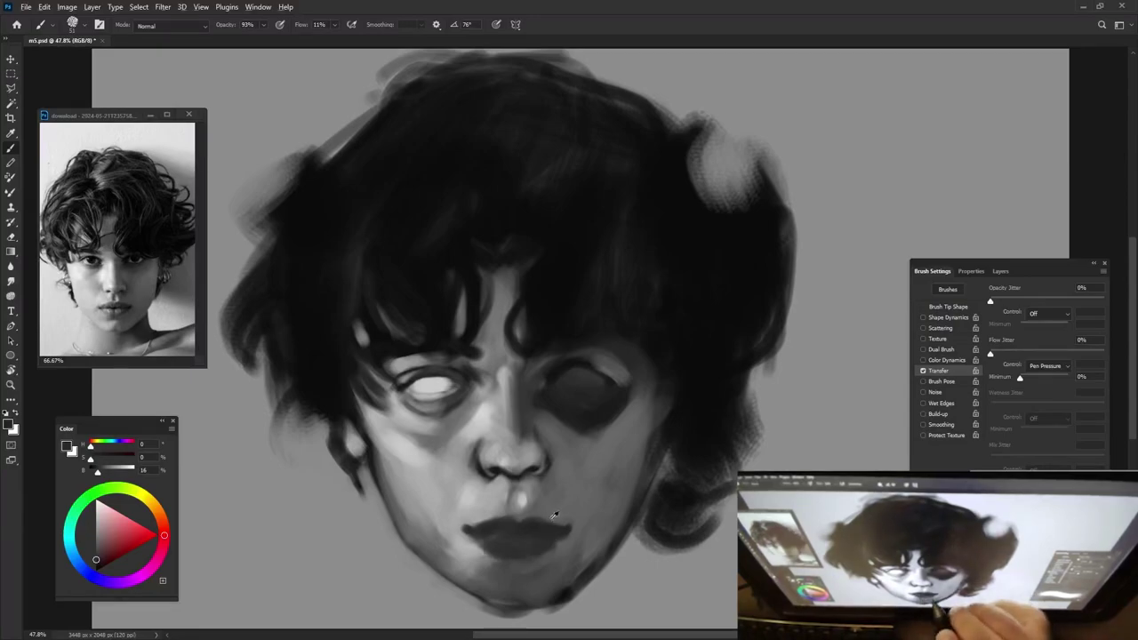
Sample a near-white tone and paint a bright highlight on the nose tip, then drop opacity to 92%.
alt+click(513, 475)
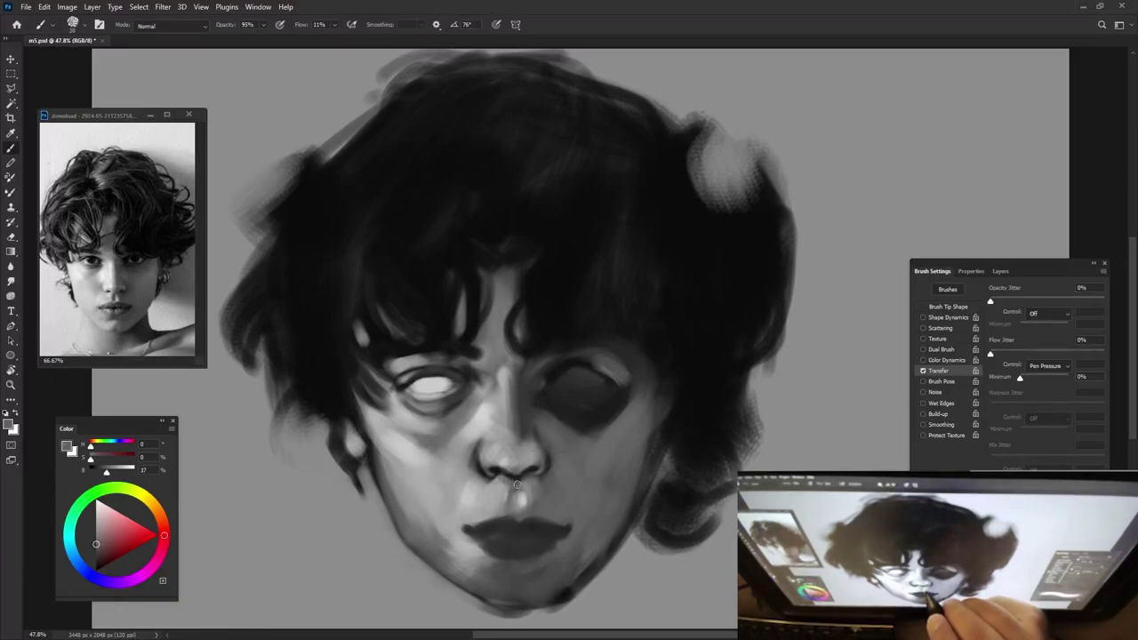
alt+click(500, 474)
alt+click(504, 476)
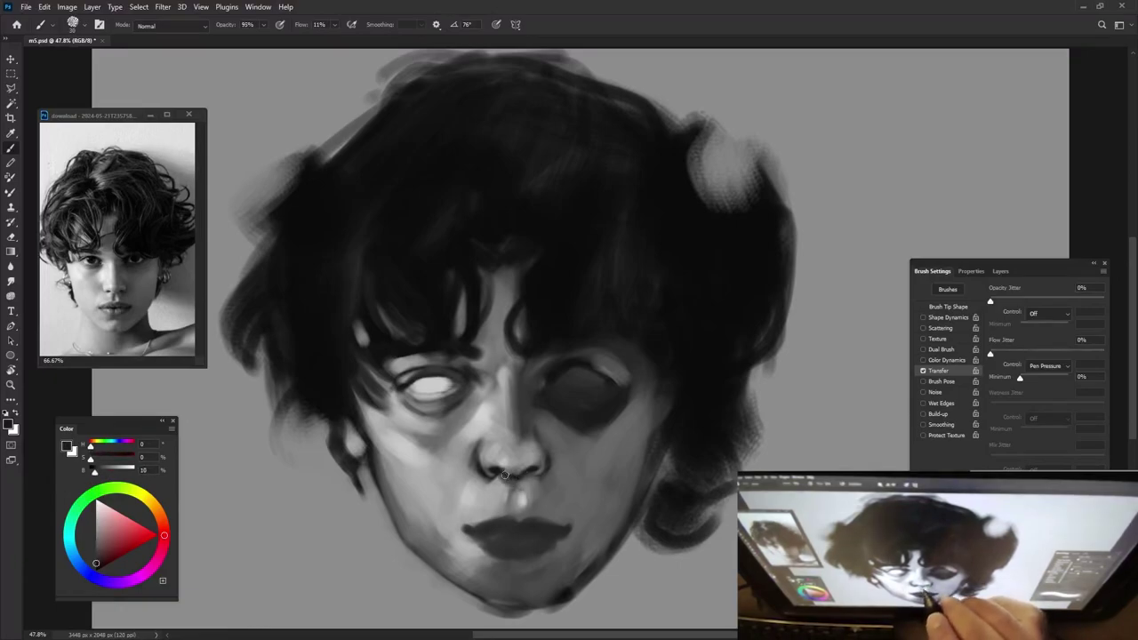
alt+click(491, 496)
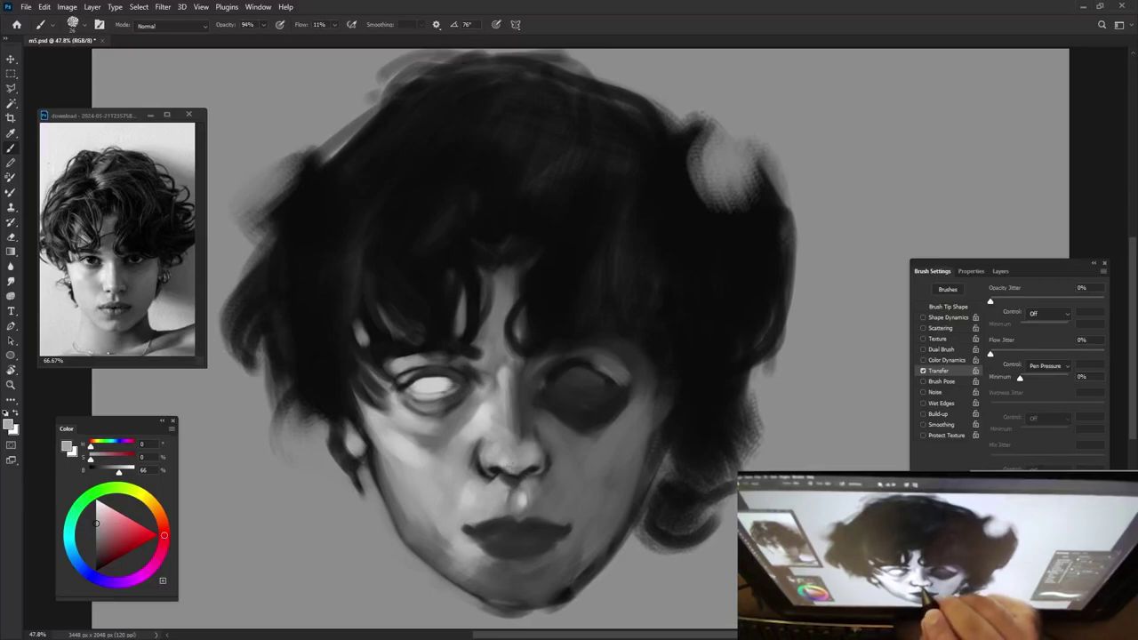
alt+click(503, 455)
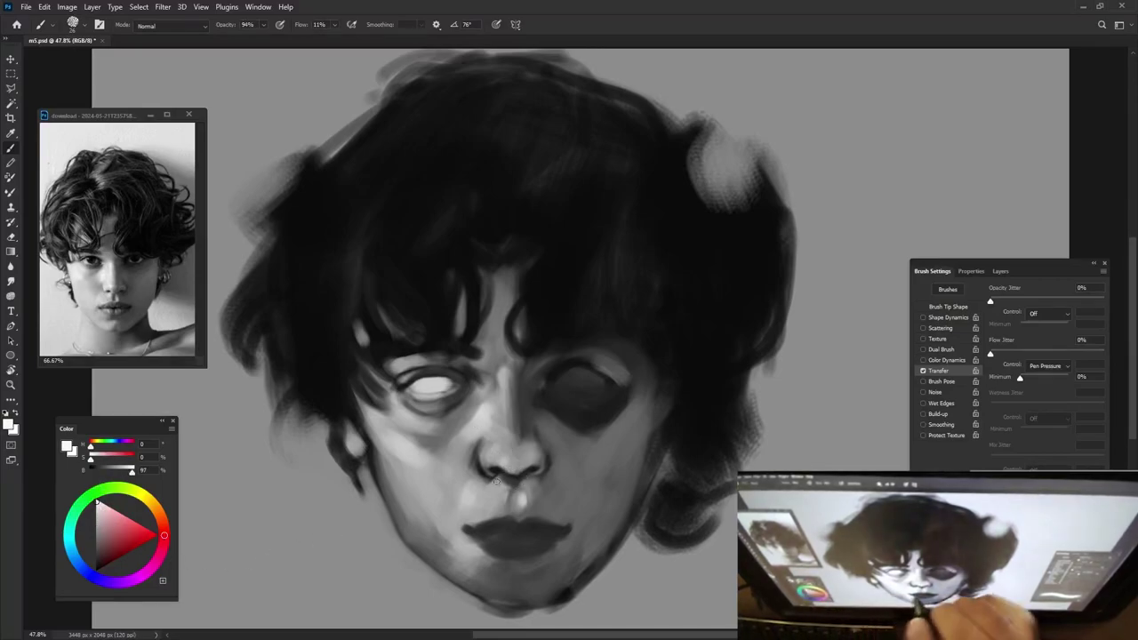
drag(503, 455, 508, 454)
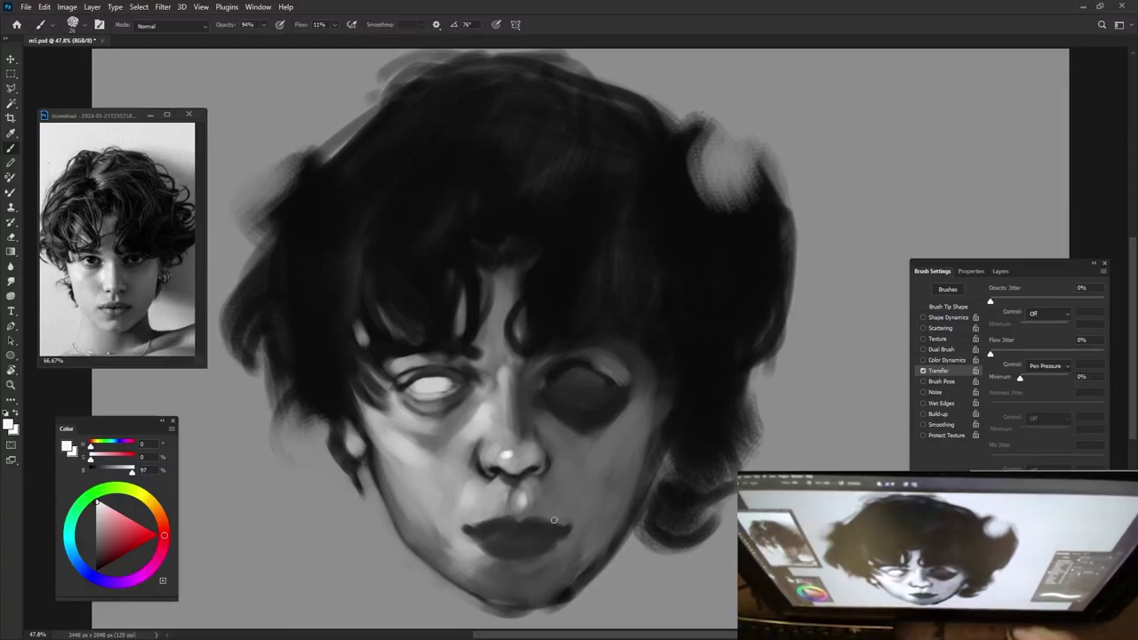
key(9)
key(2)
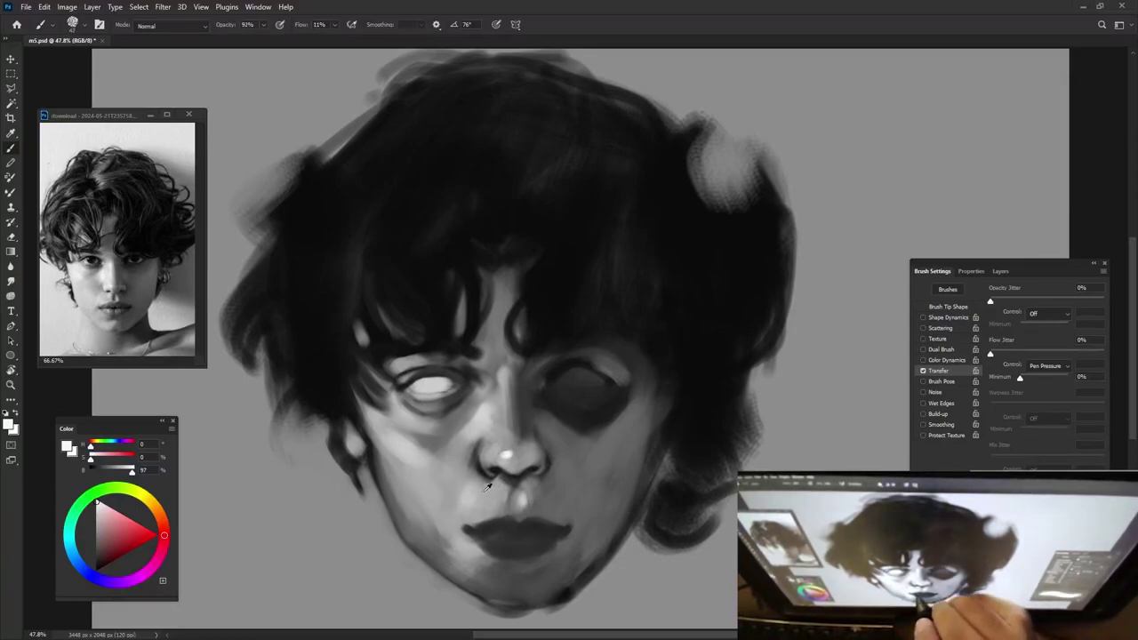
alt+click(446, 470)
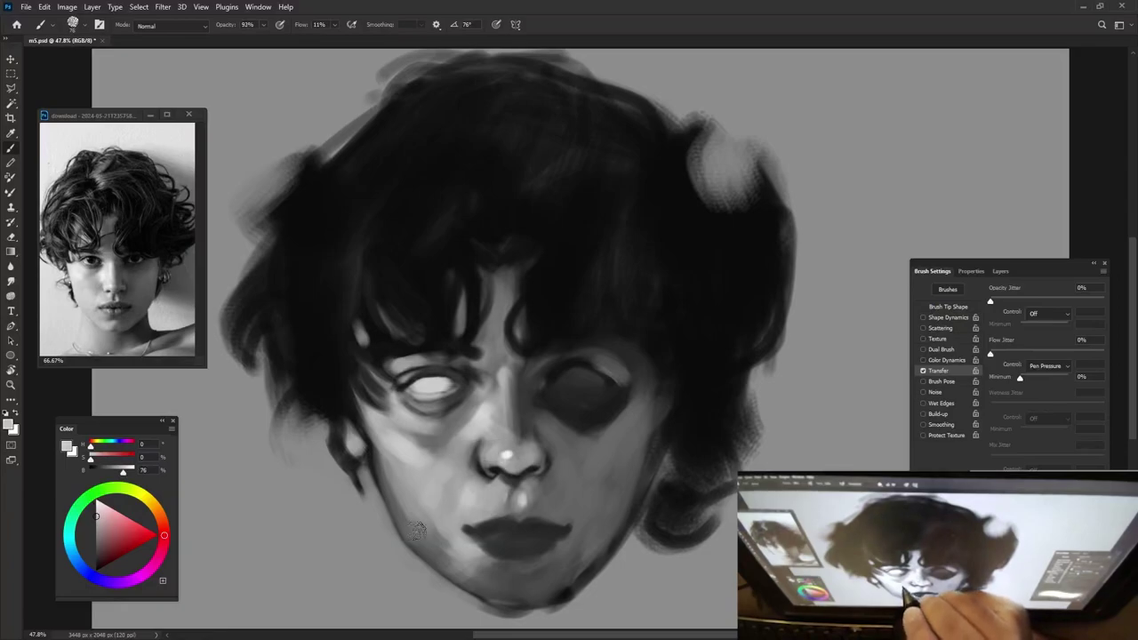
Lighten the chin below the lips with mid-grey and near-white strokes.
alt+click(452, 467)
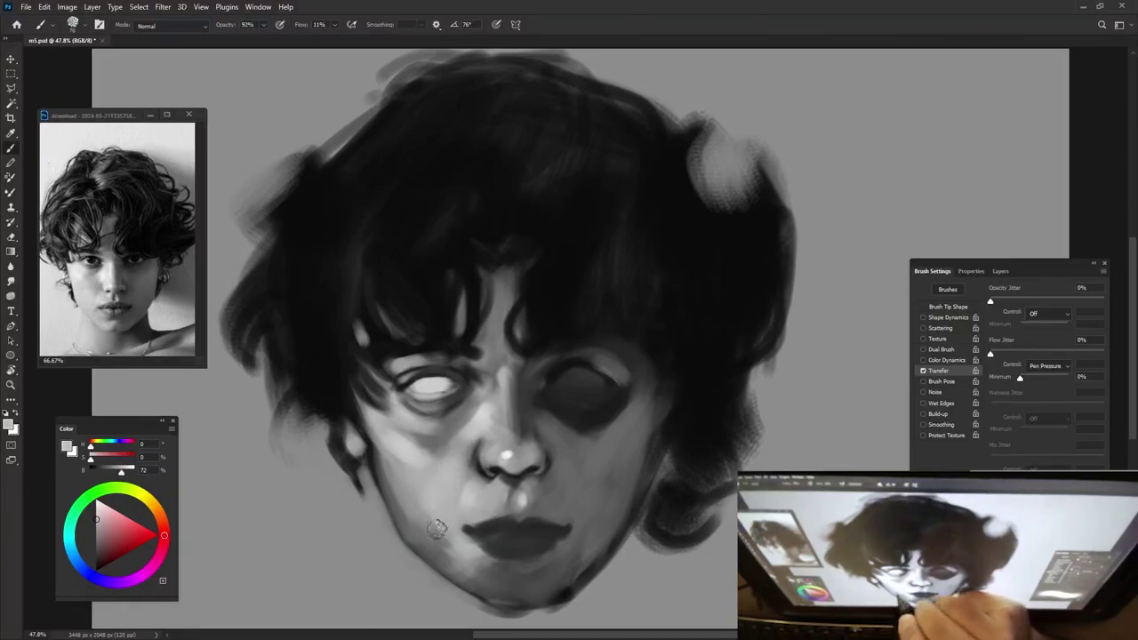
alt+click(422, 540)
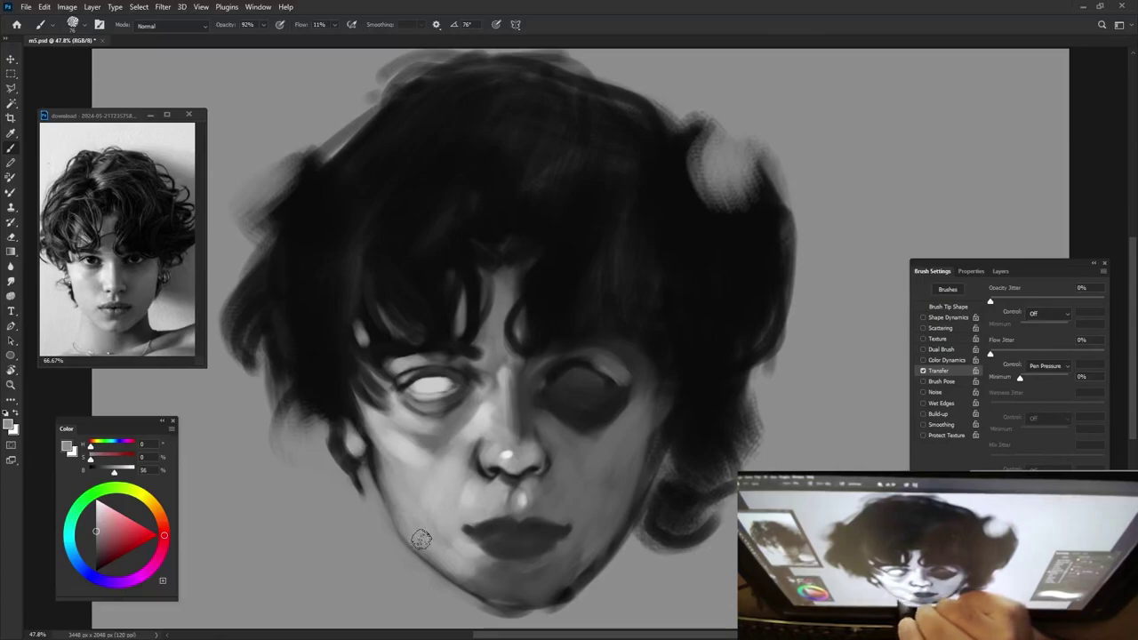
alt+click(519, 503)
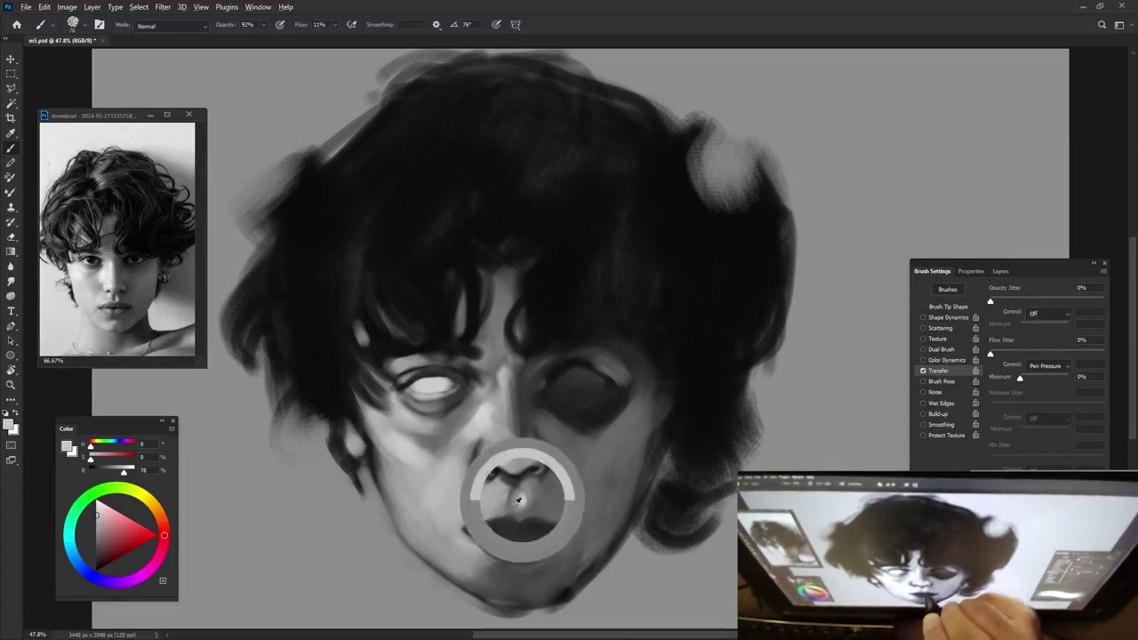
alt+click(485, 574)
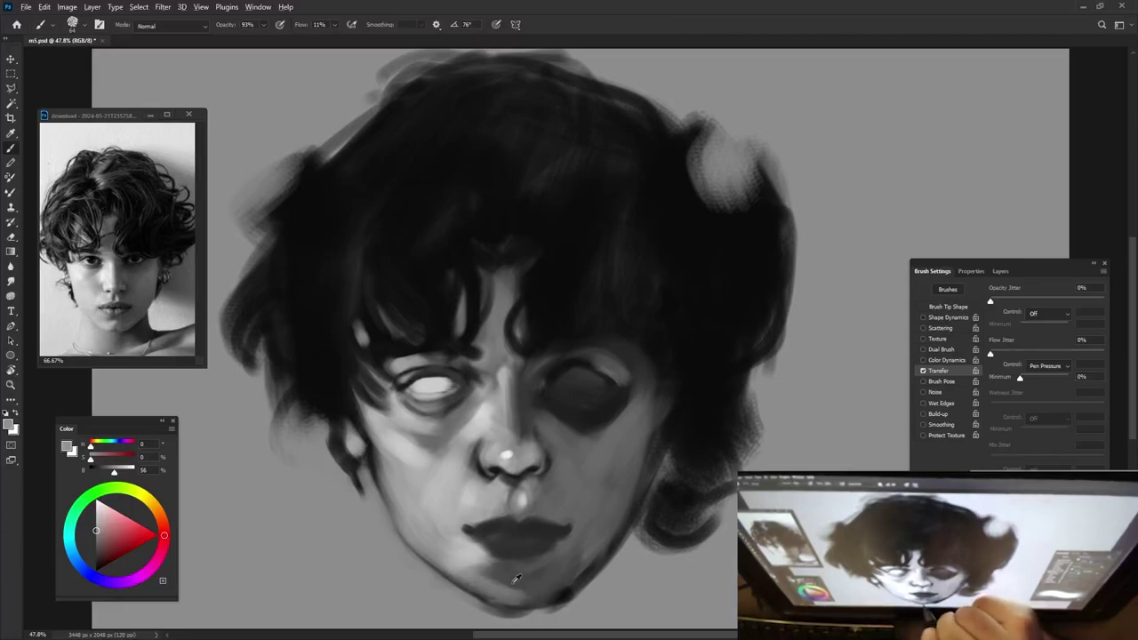
mouse_move(521, 579)
mouse_down()
mouse_move(533, 579)
mouse_move(511, 588)
mouse_up()
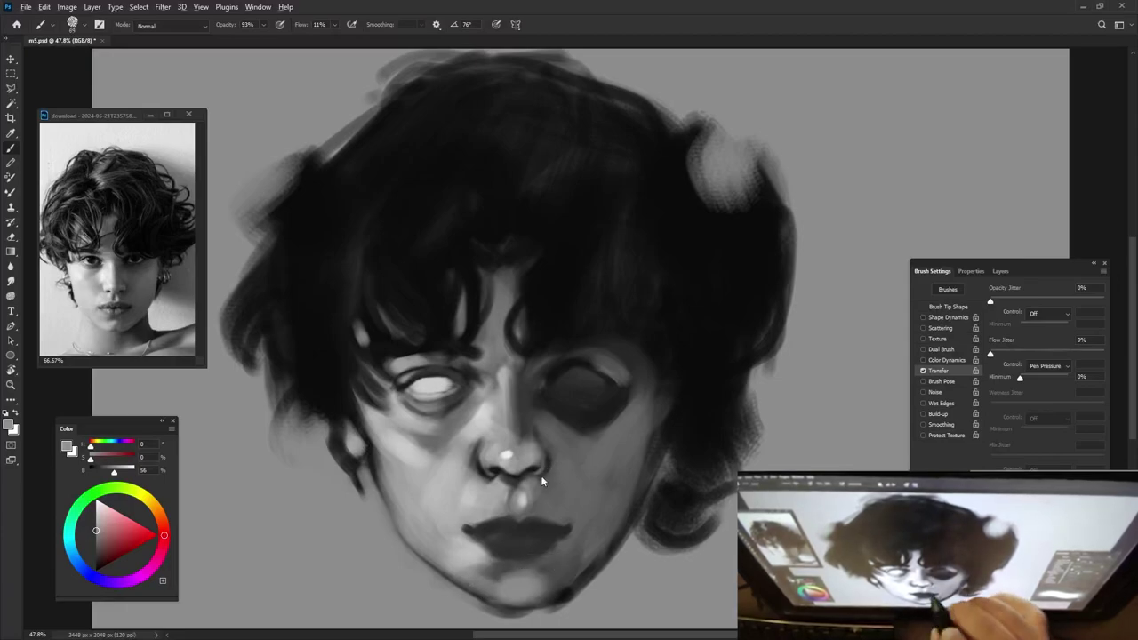
alt+click(505, 450)
click(507, 455)
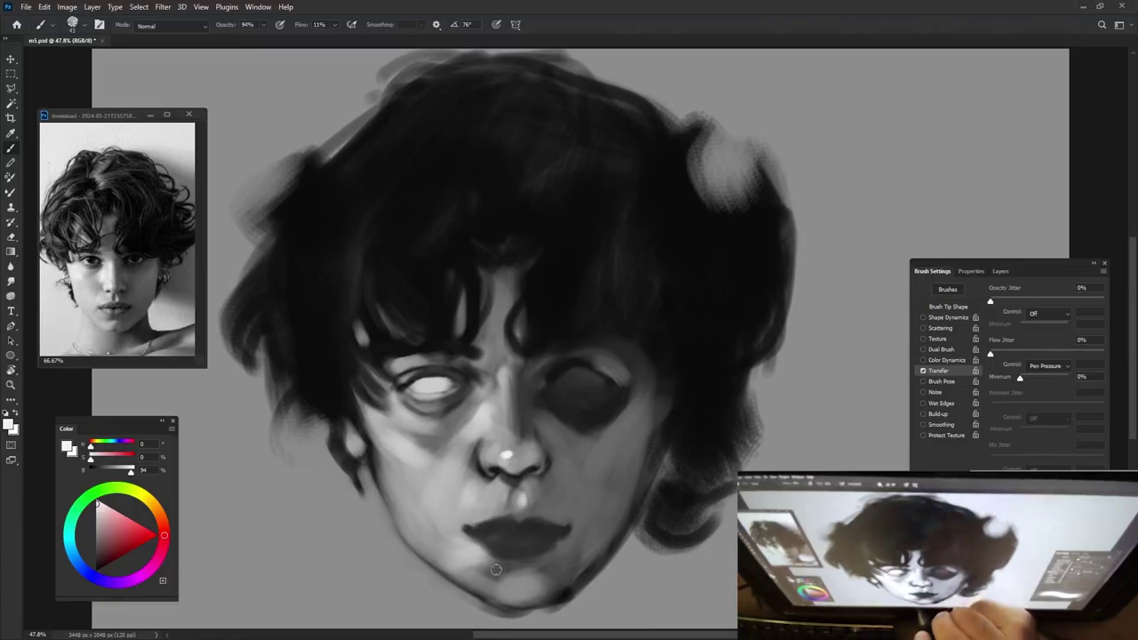
drag(517, 585, 528, 581)
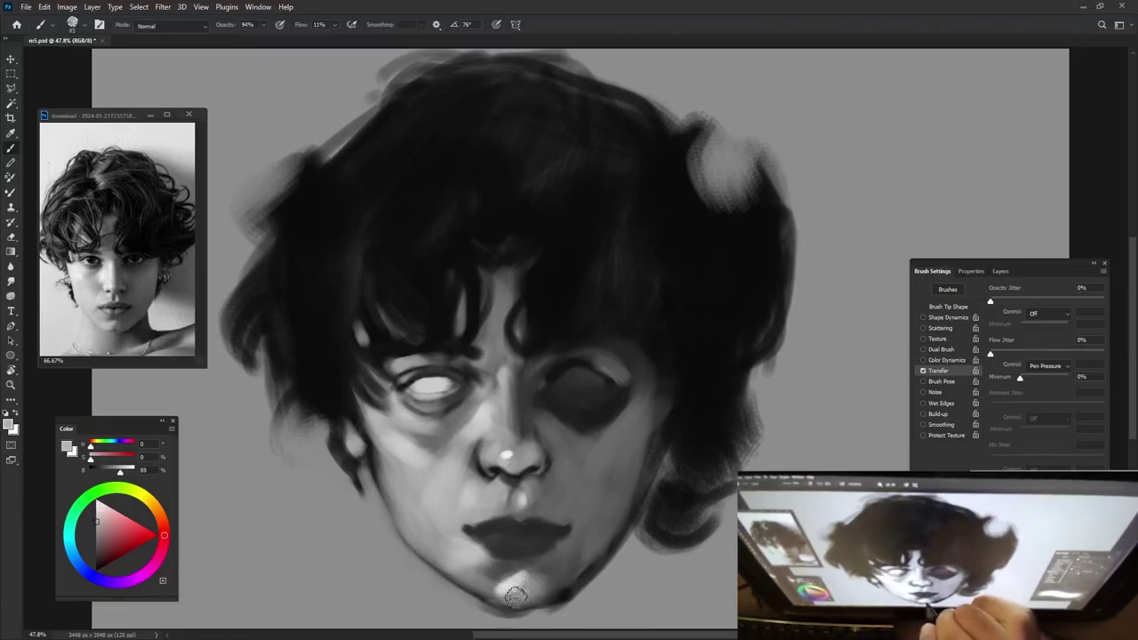
Resize the brush and darken the lips' centre and right side with near-black sampled from the hair.
alt+click(512, 546)
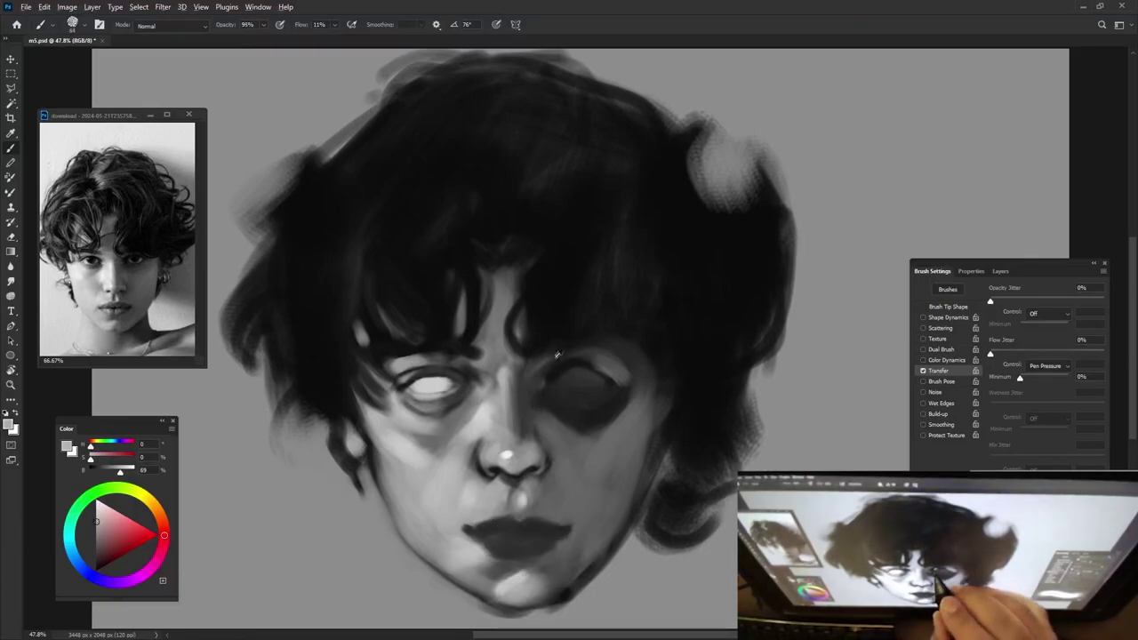
alt+click(540, 275)
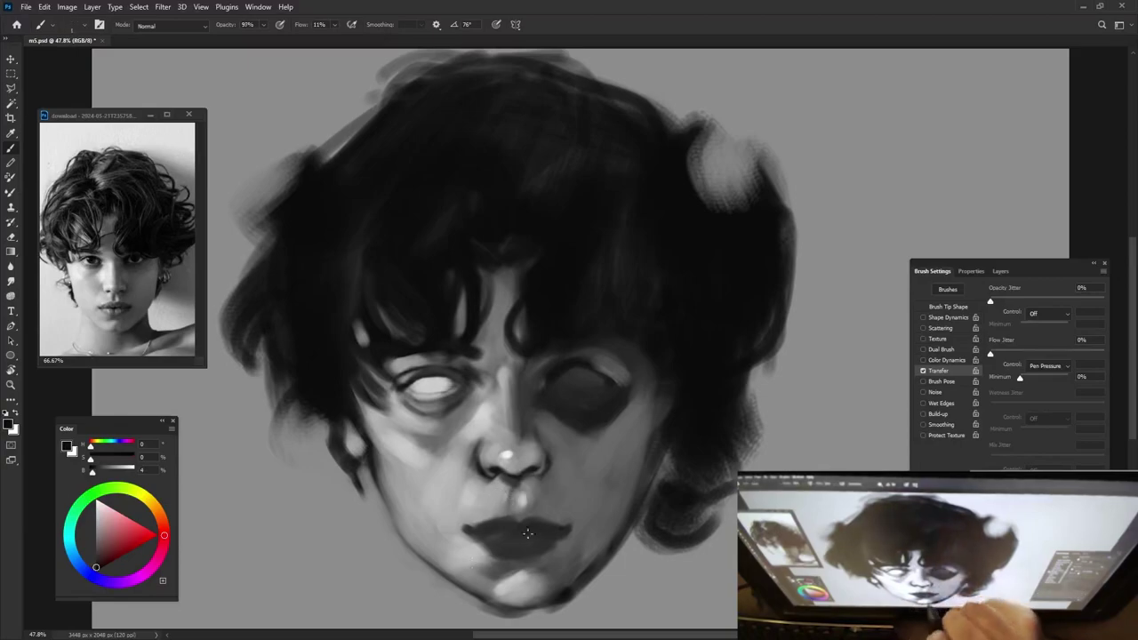
drag(484, 533, 476, 535)
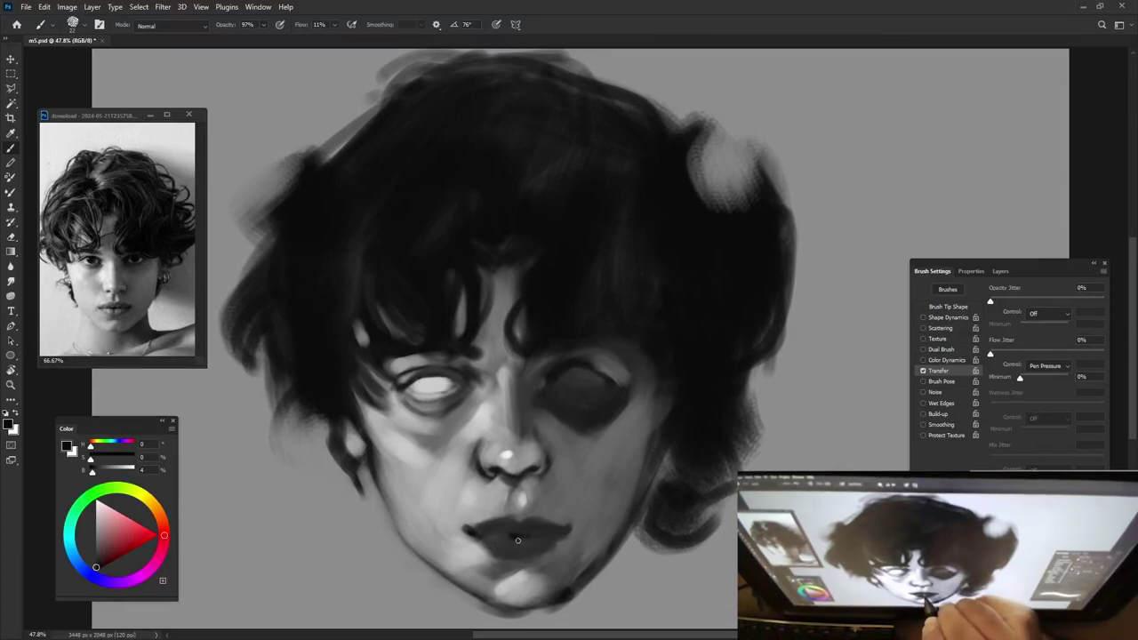
mouse_move(512, 539)
mouse_down()
mouse_move(573, 542)
mouse_move(507, 533)
mouse_up()
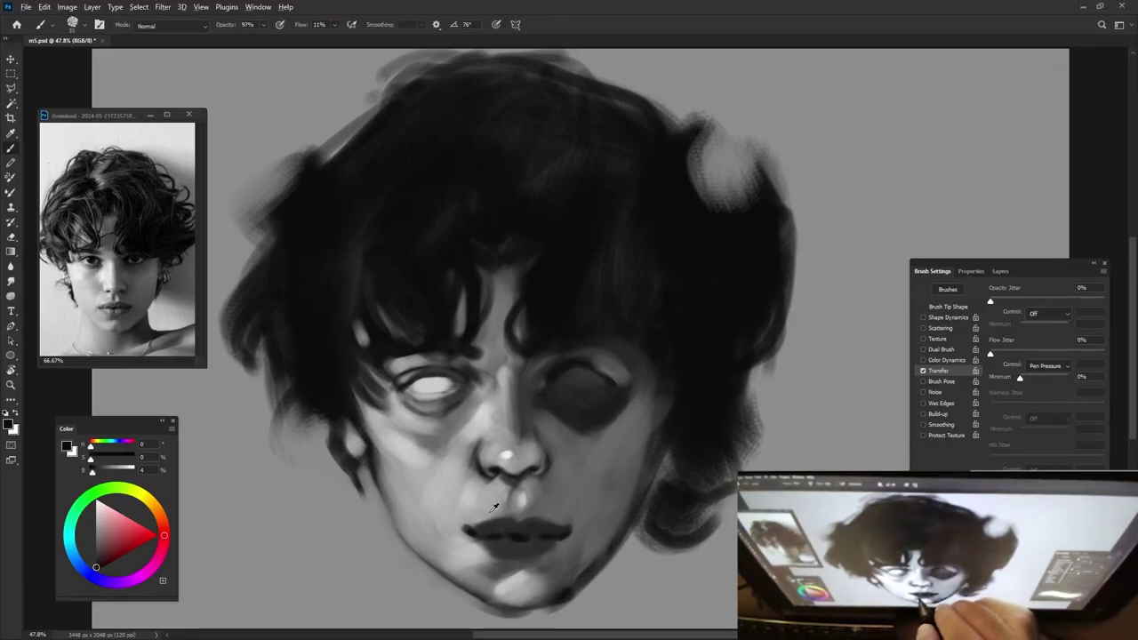
alt+click(496, 544)
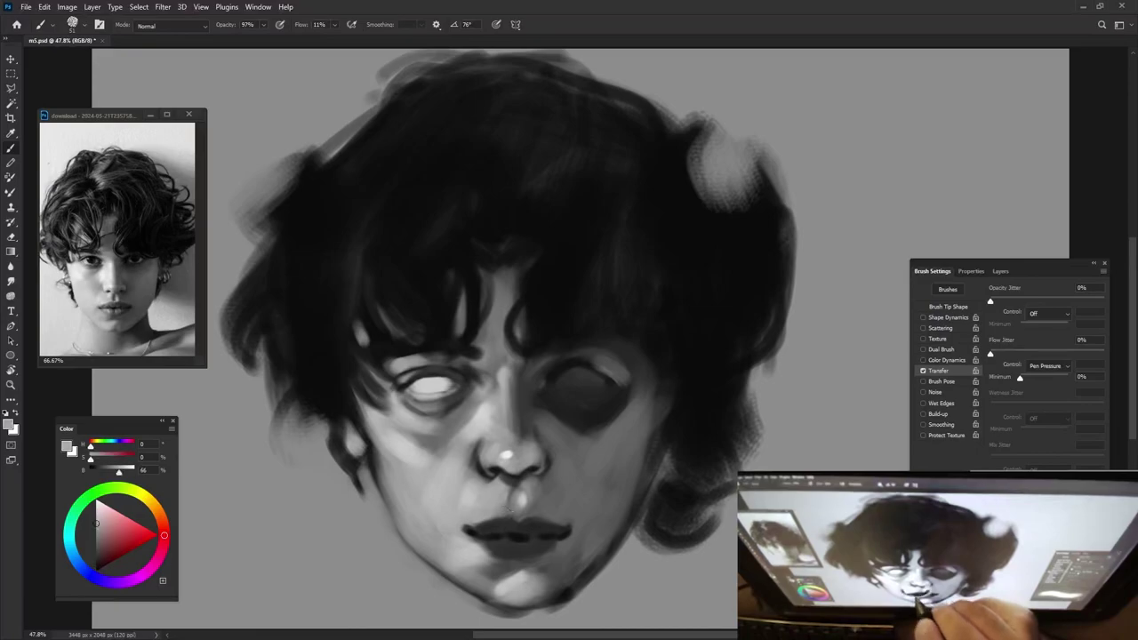
alt+click(508, 547)
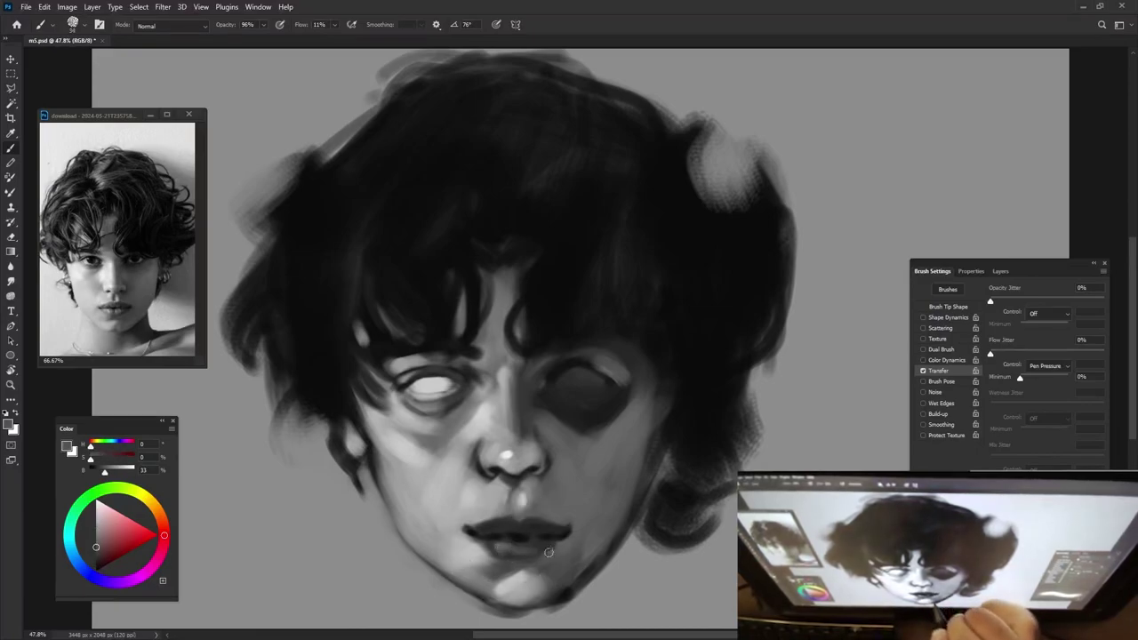
alt+click(524, 533)
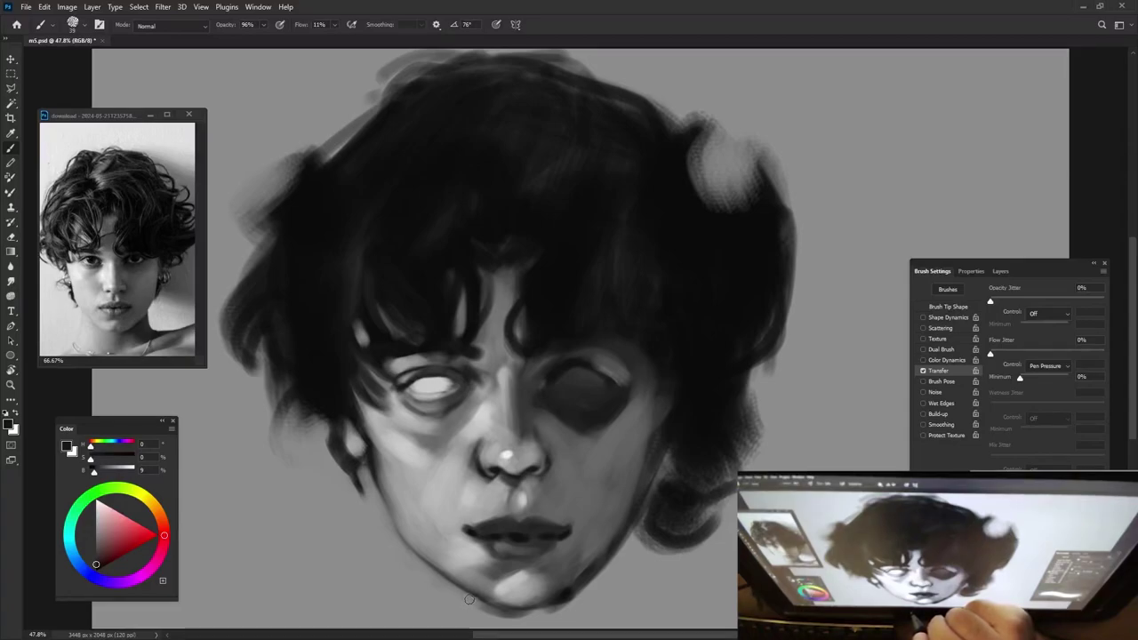
alt+click(494, 522)
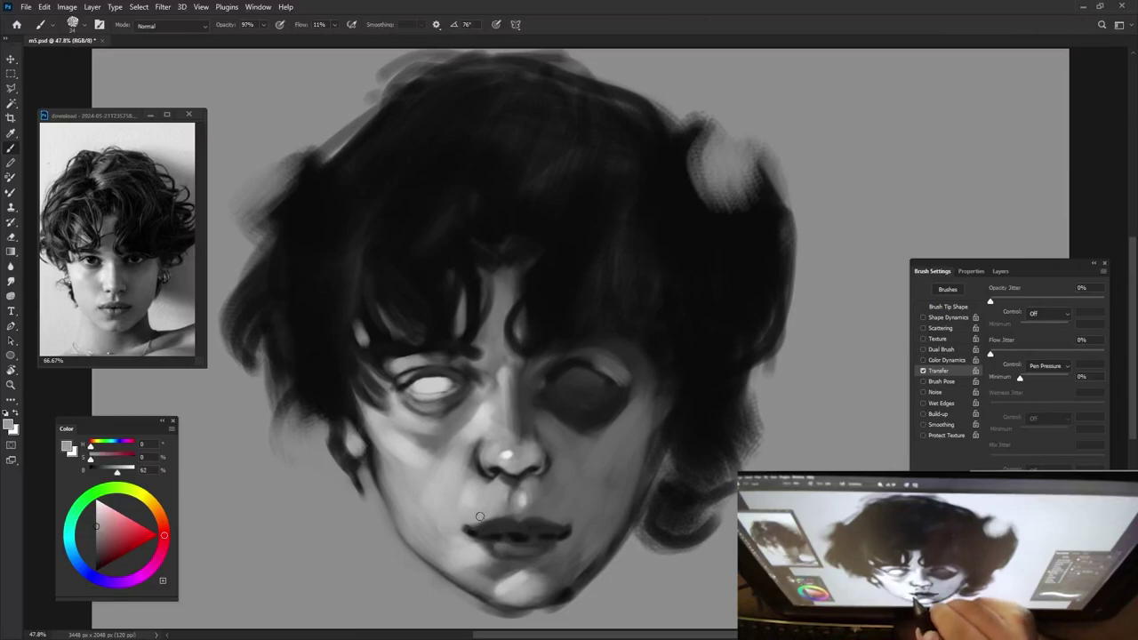
alt+click(568, 528)
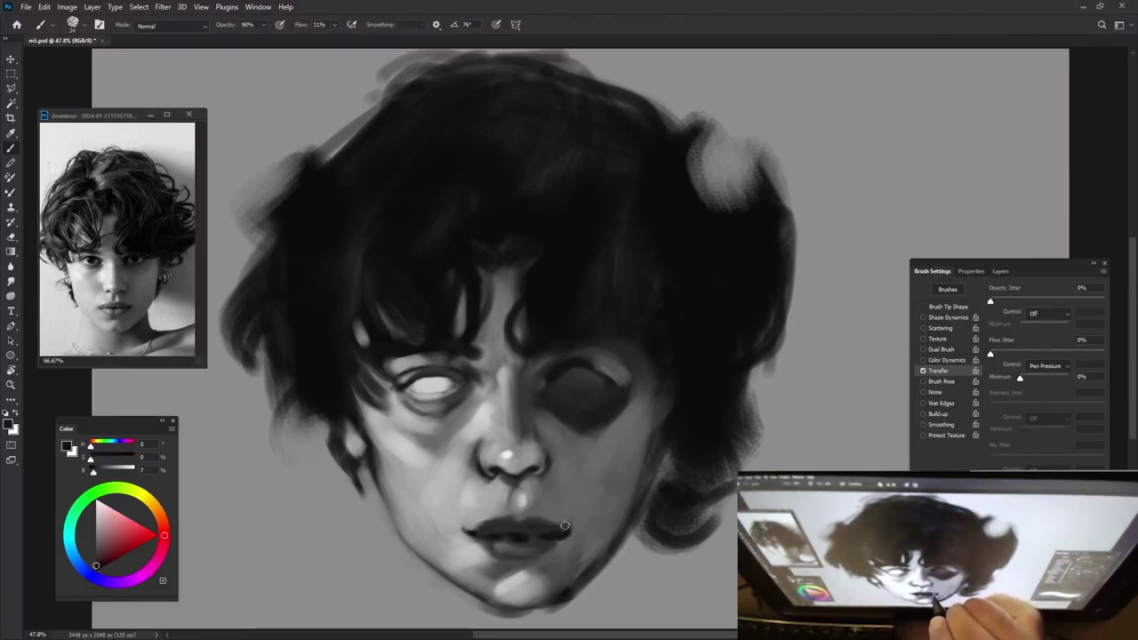
alt+click(554, 500)
Raise brush opacity to 97% and sample light and mid greys around the nose.
key(9)
key(7)
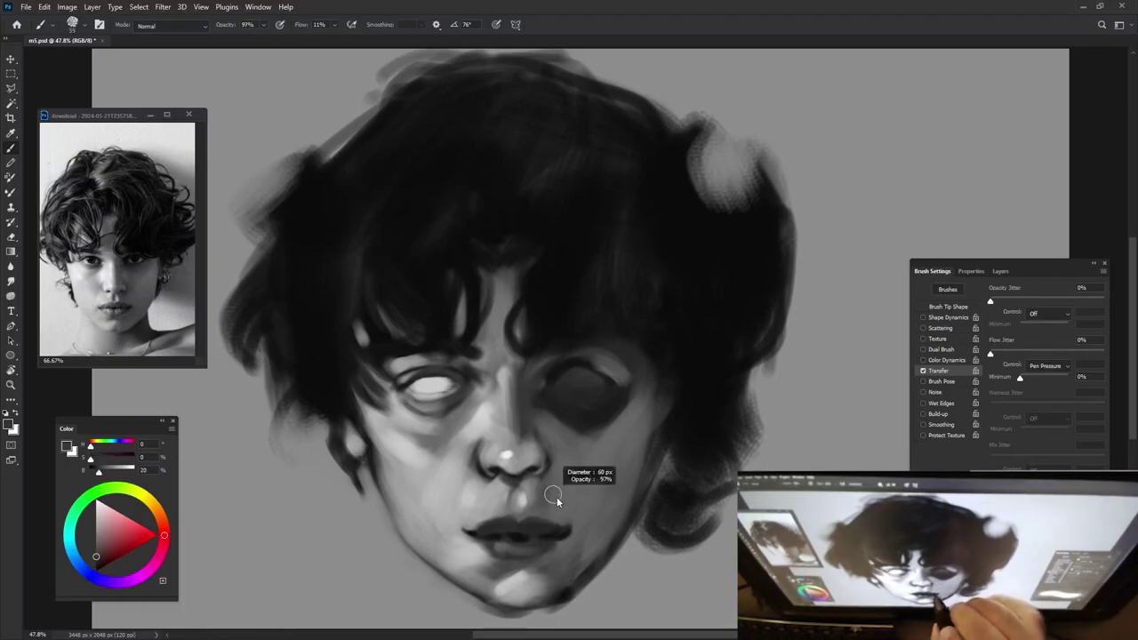
alt+click(540, 495)
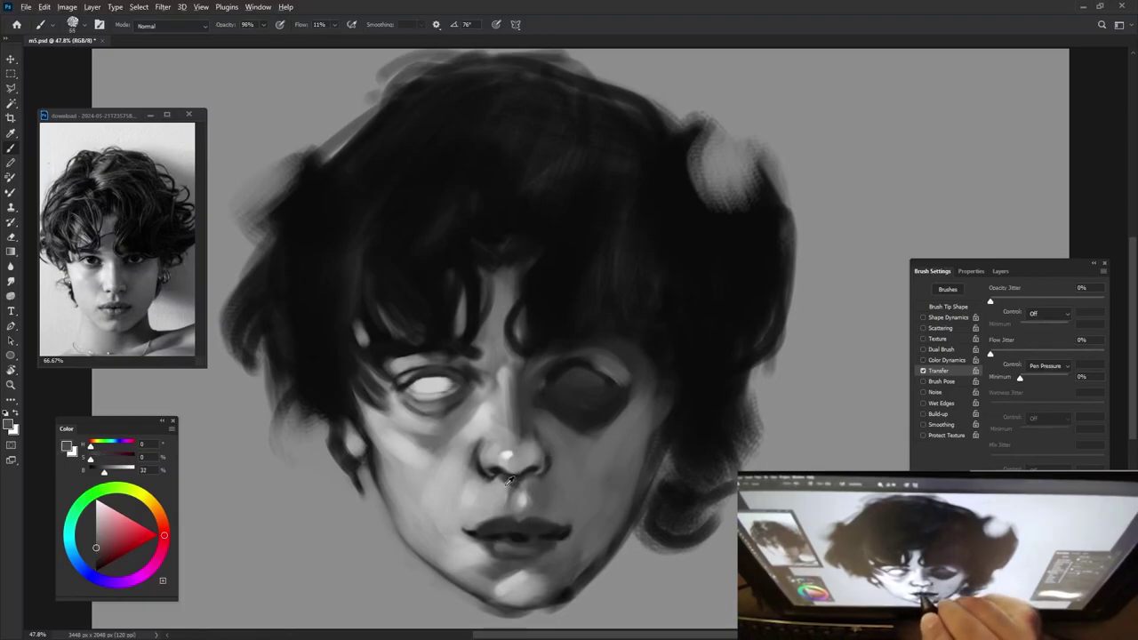
alt+click(508, 484)
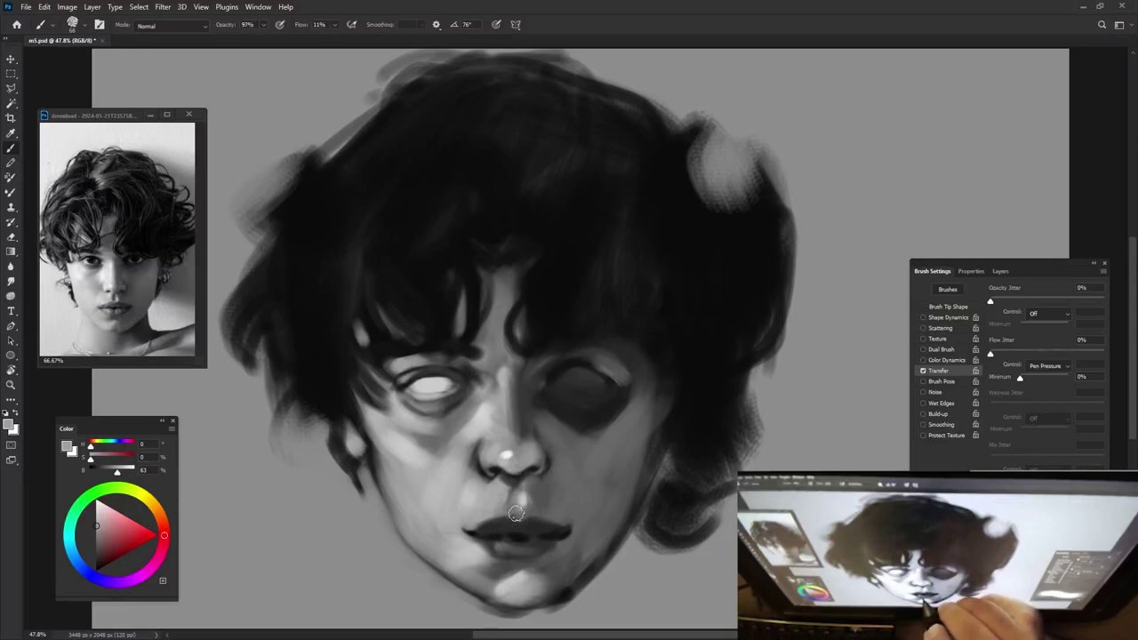
alt+click(506, 458)
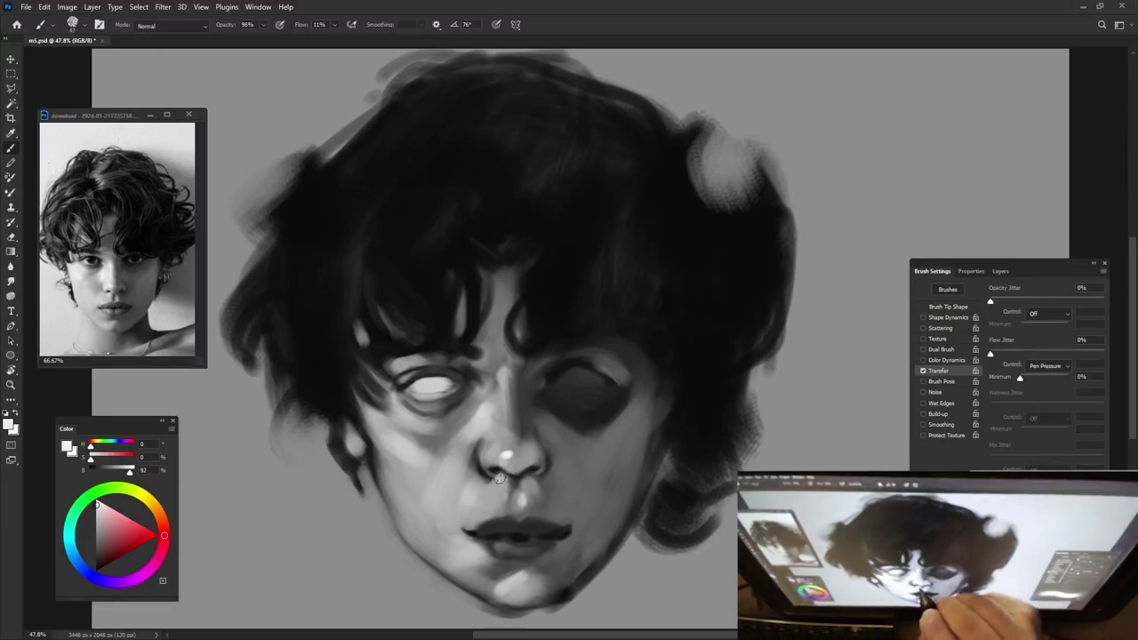
alt+click(504, 480)
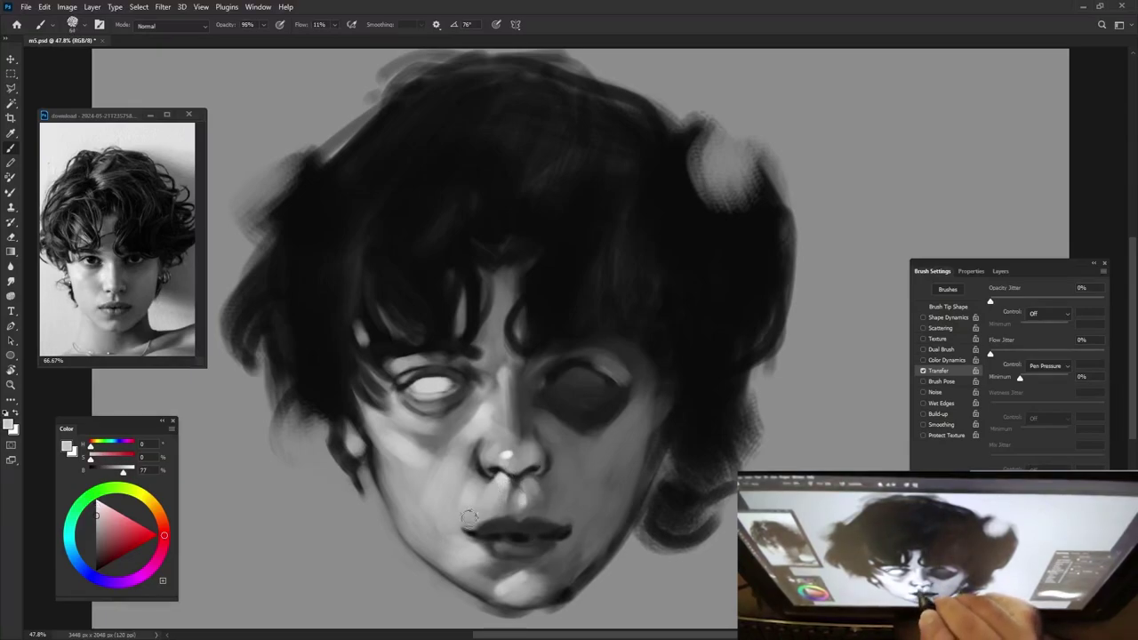
alt+click(478, 494)
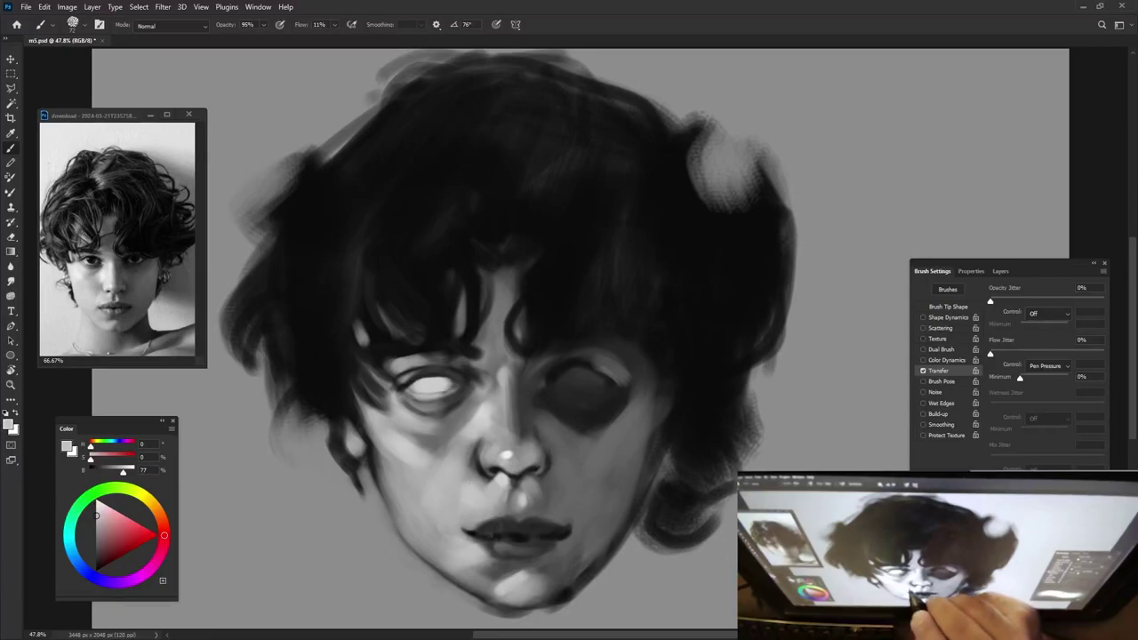
alt+click(542, 503)
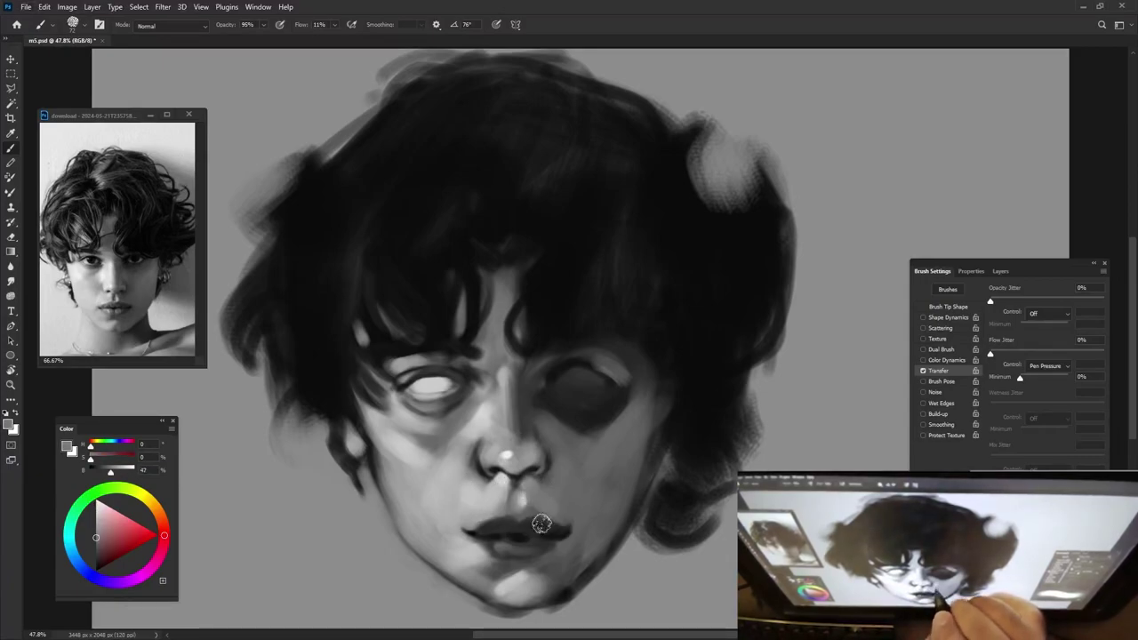
alt+click(551, 462)
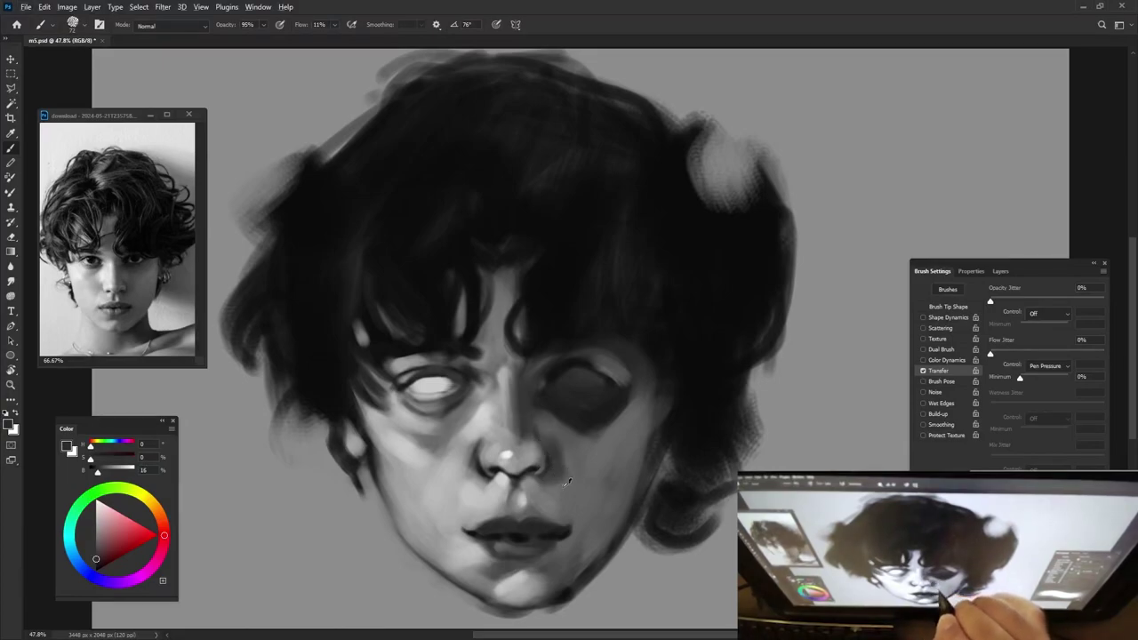
alt+click(568, 462)
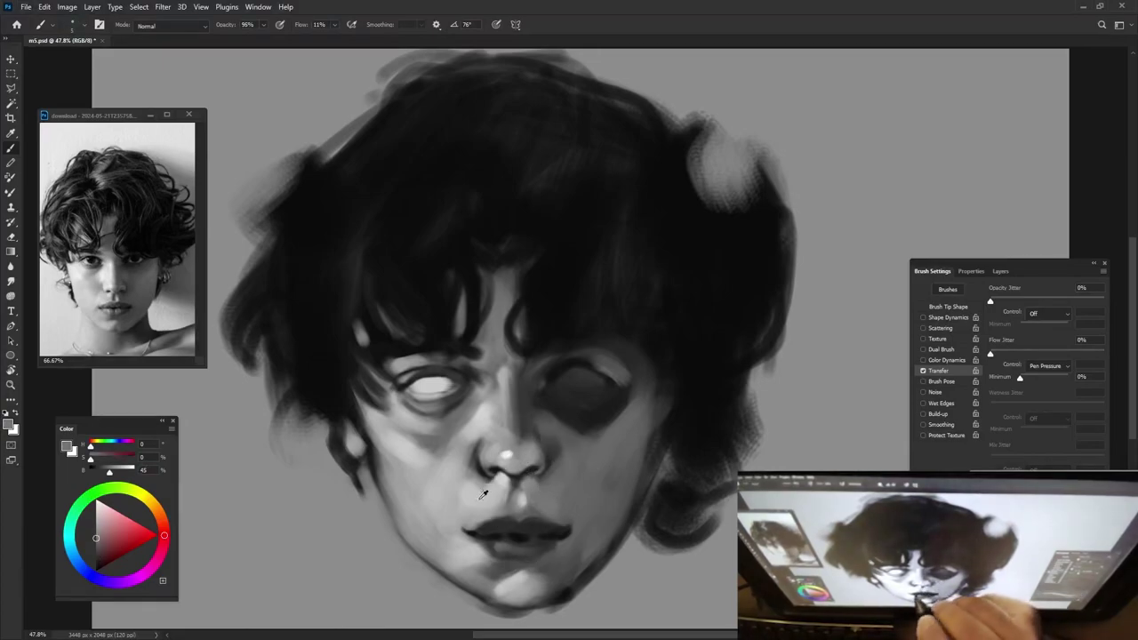
Sample dark nostril tones and paint a small shadow under the nose.
alt+click(492, 475)
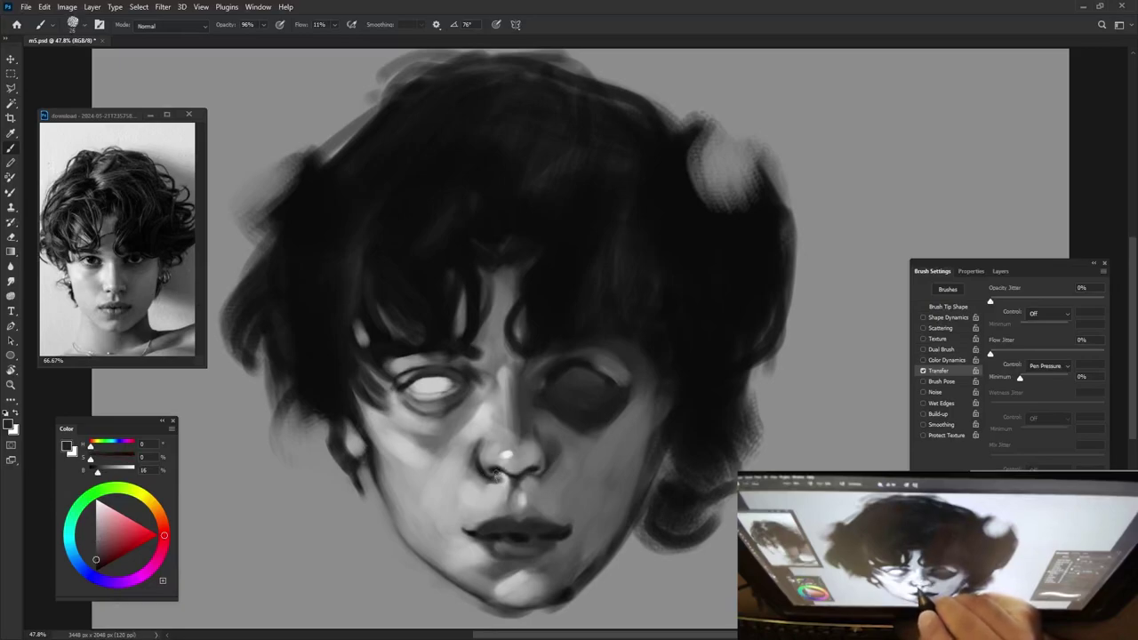
alt+click(494, 474)
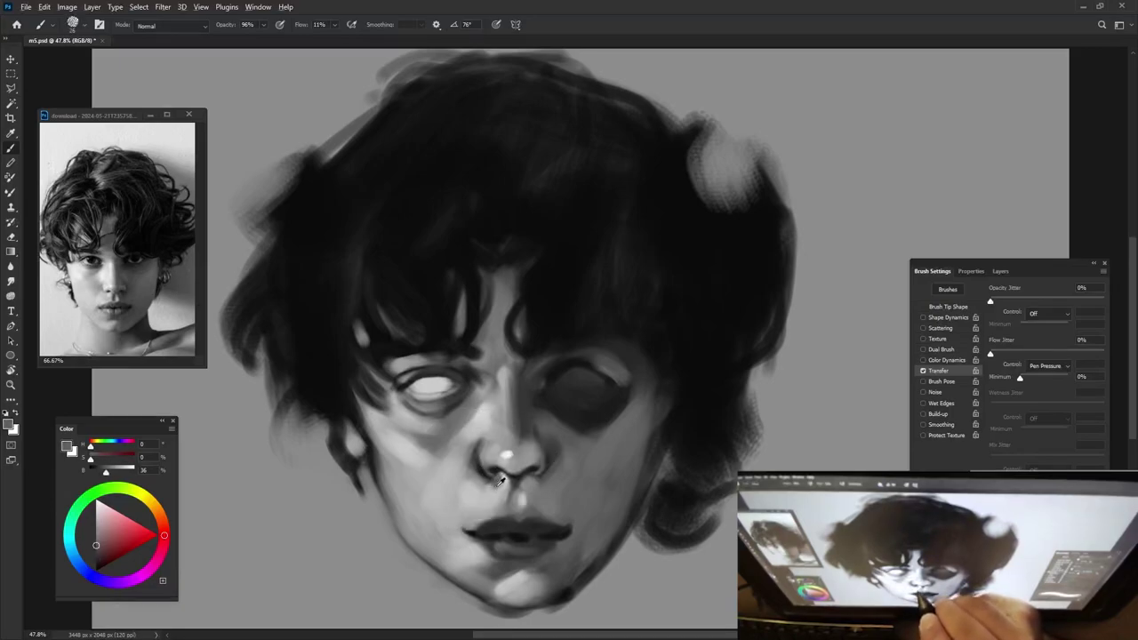
alt+click(497, 475)
alt+click(499, 473)
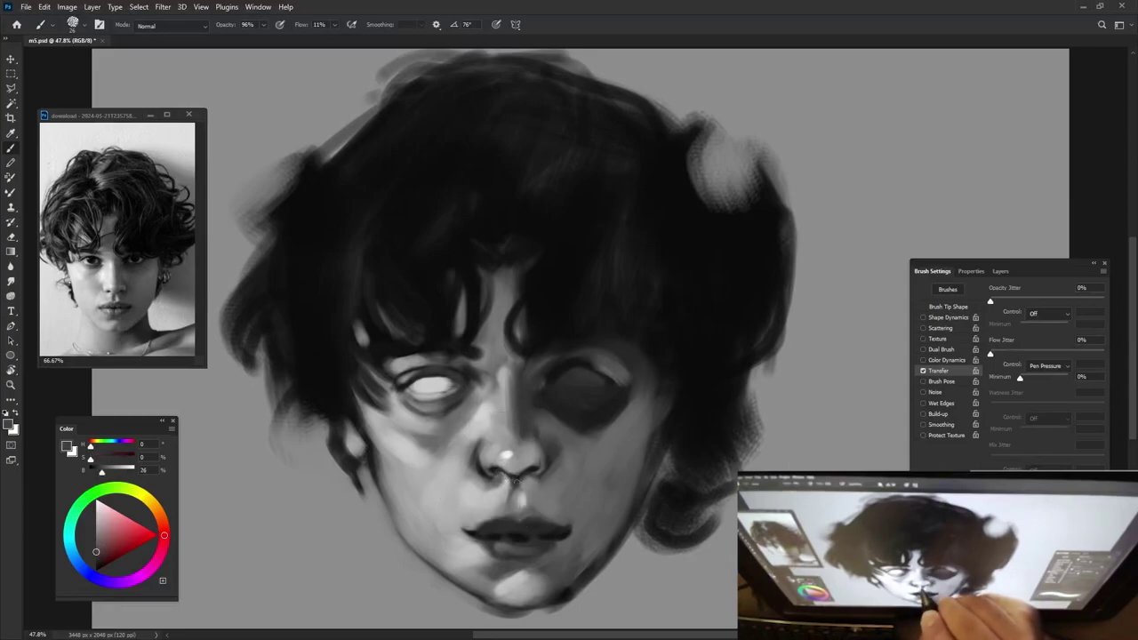
alt+click(498, 492)
alt+click(519, 478)
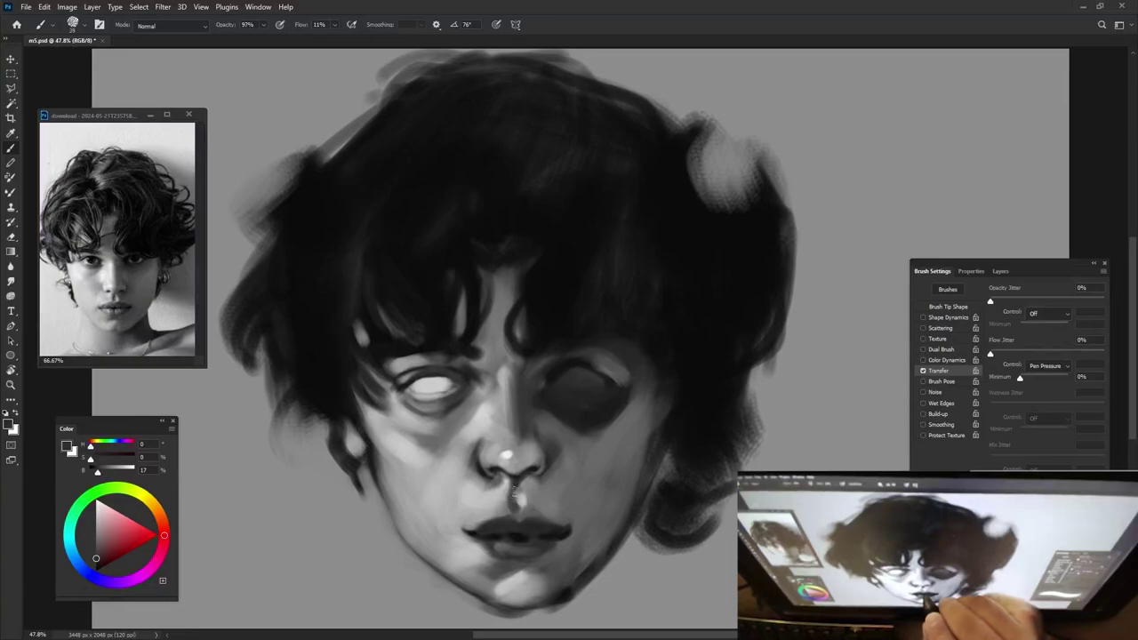
alt+click(514, 497)
drag(533, 471, 525, 478)
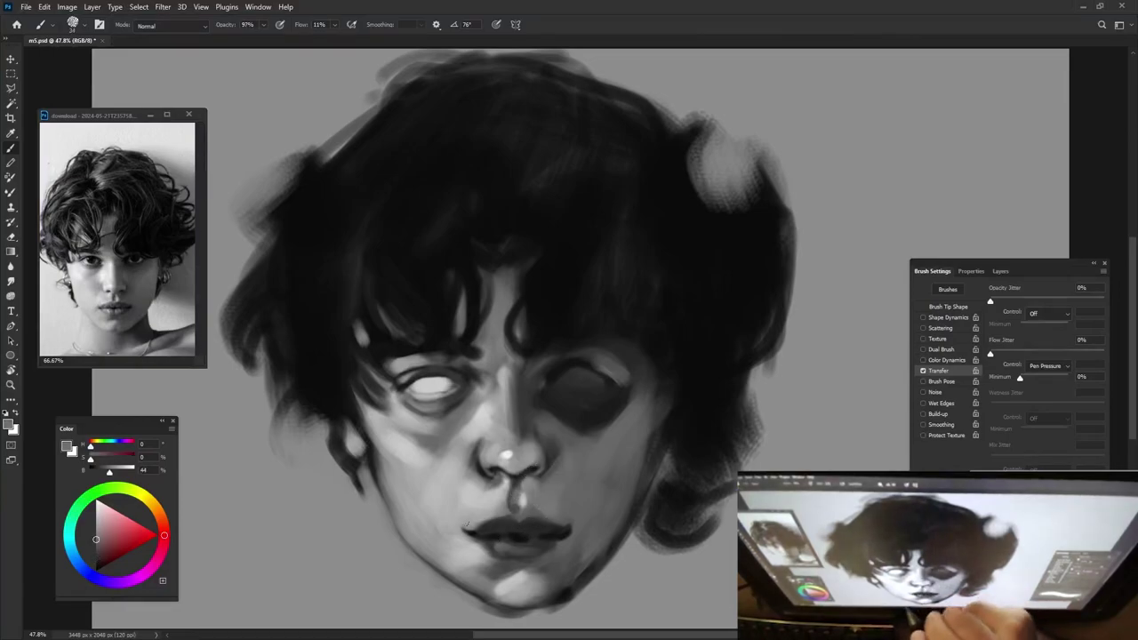
Paint a bright highlight on the nose tip, then shrink the brush and pick a dark grey.
alt+click(503, 451)
drag(508, 454, 498, 457)
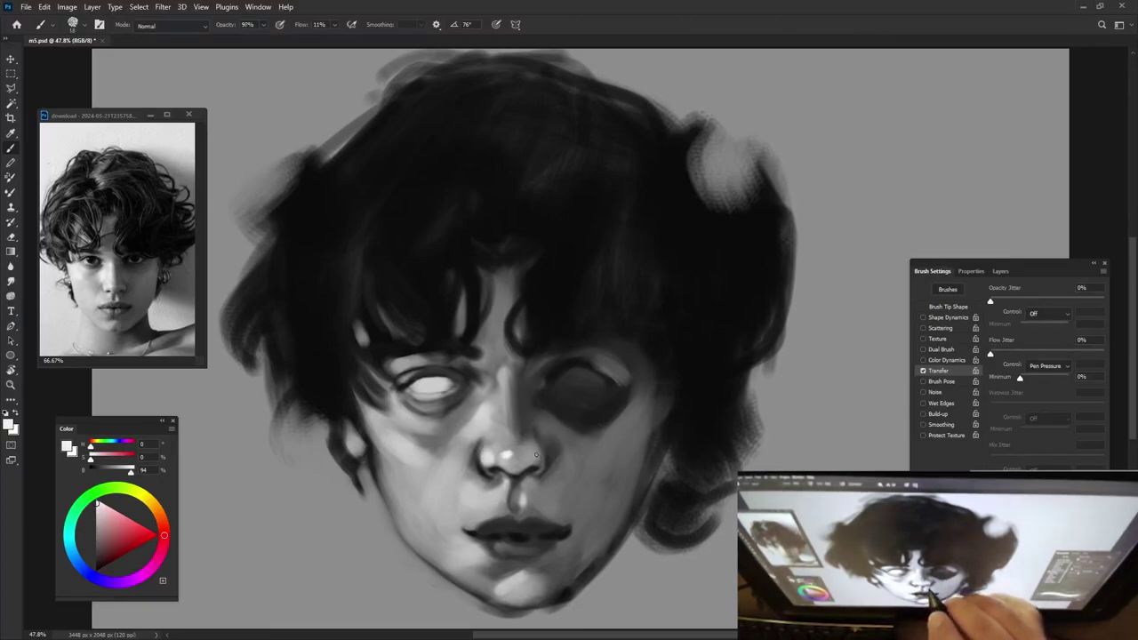
alt+click(531, 450)
drag(511, 469, 538, 453)
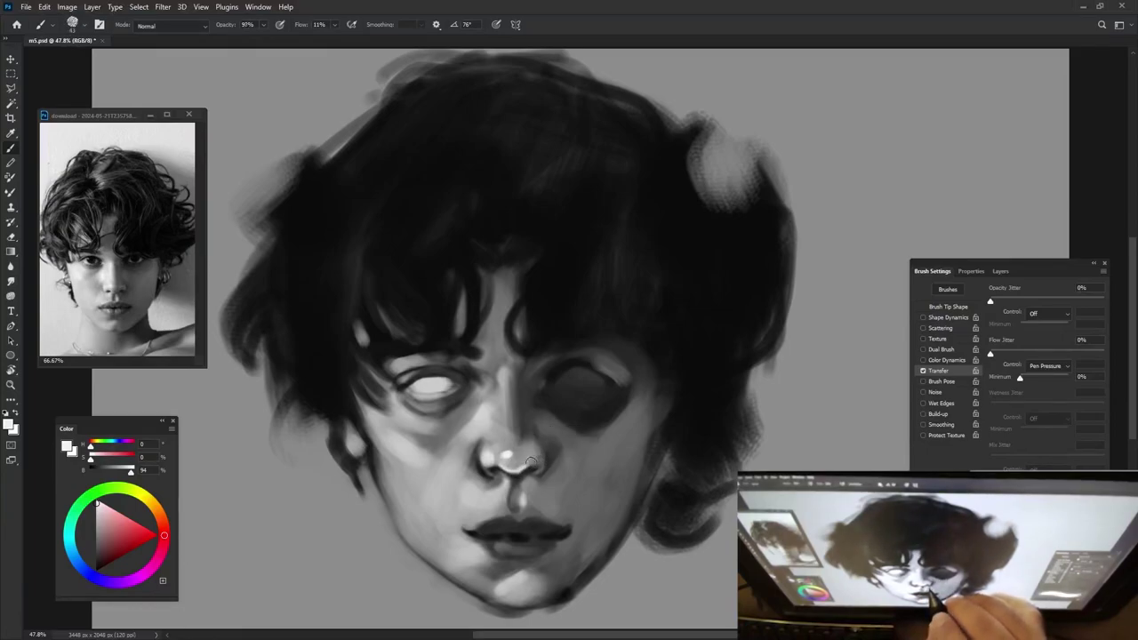
alt+click(533, 431)
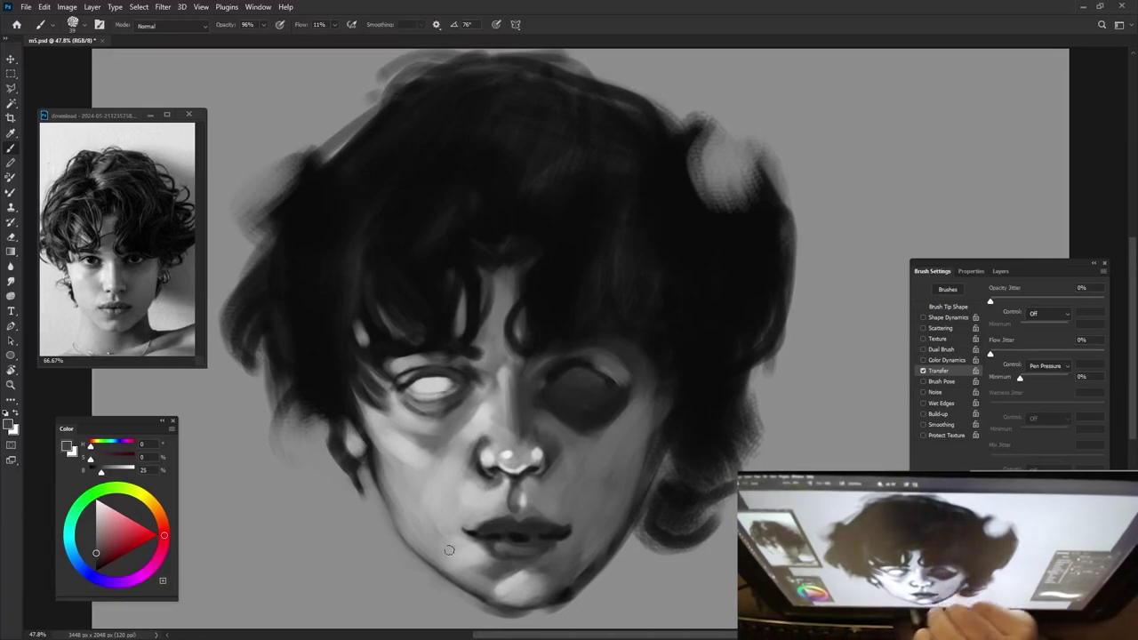
Paint a near-white stroke on the left cheek and soft mid-grey strokes up the right cheek.
drag(466, 502, 468, 507)
alt+click(417, 440)
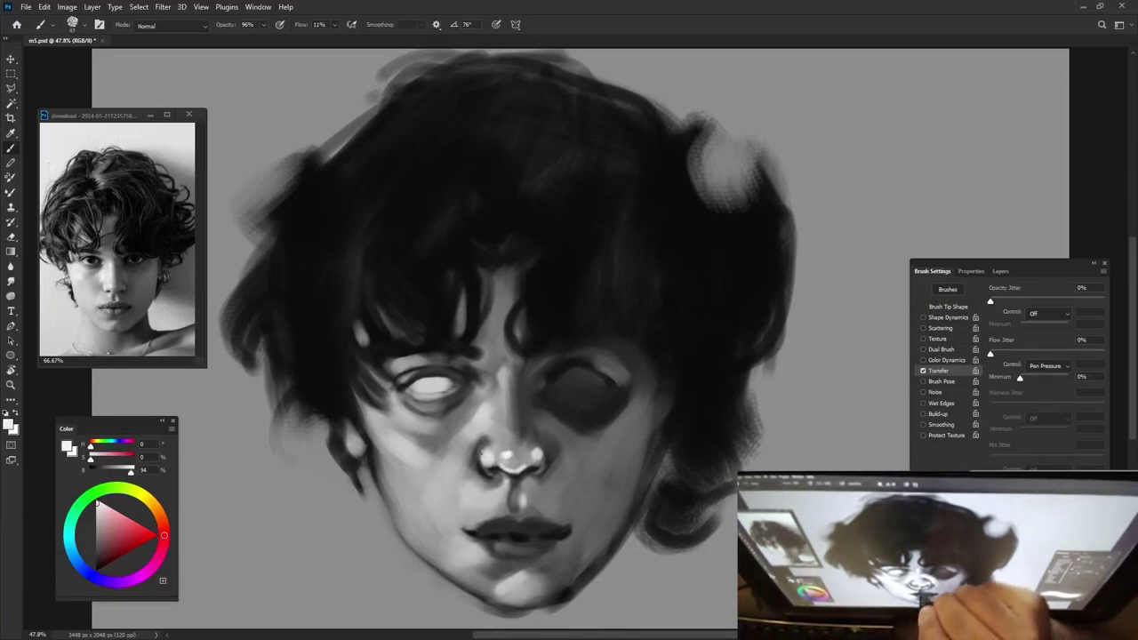
drag(394, 436, 414, 453)
drag(600, 461, 606, 458)
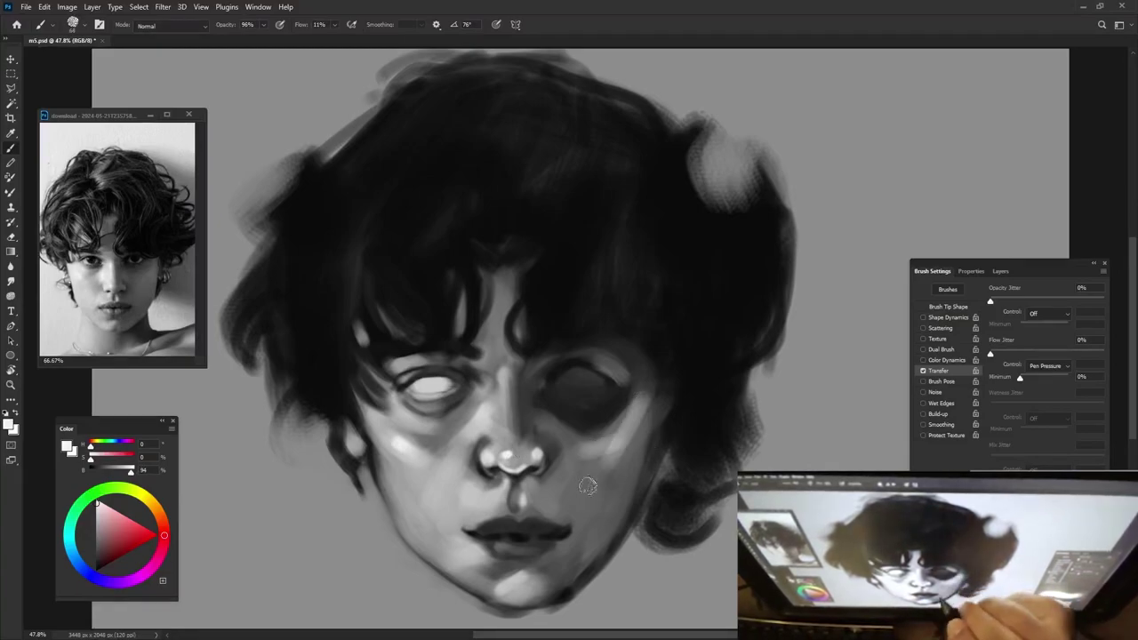
alt+click(622, 431)
mouse_move(622, 432)
mouse_down()
mouse_move(641, 392)
mouse_move(571, 470)
mouse_up()
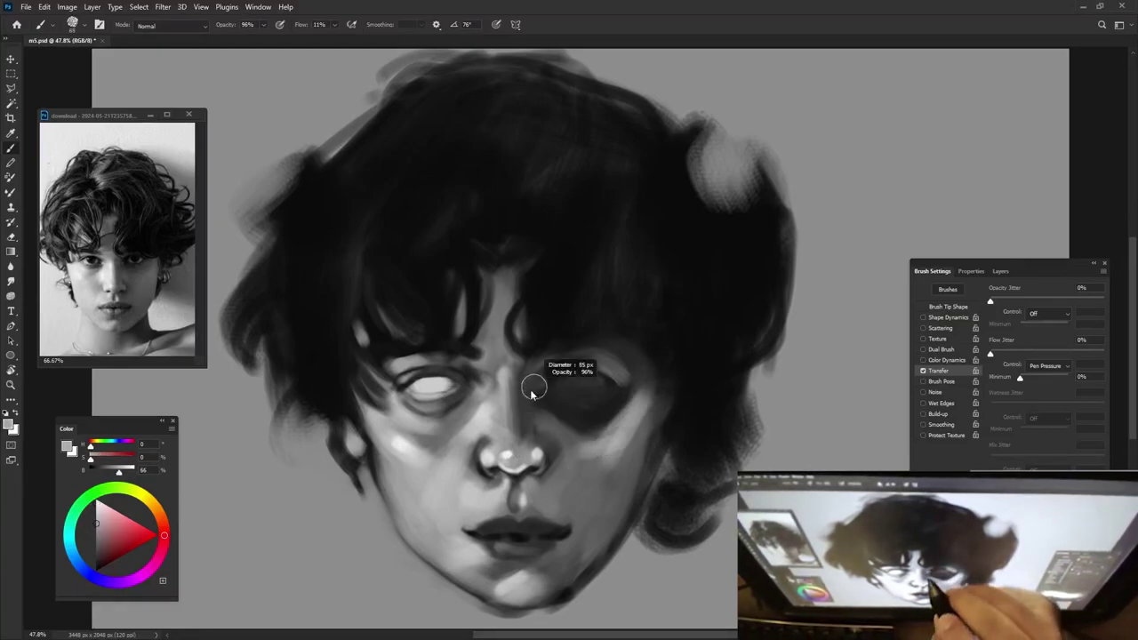
Add a light stroke beside the nose bridge and lighten the chin below the lip.
alt+click(506, 455)
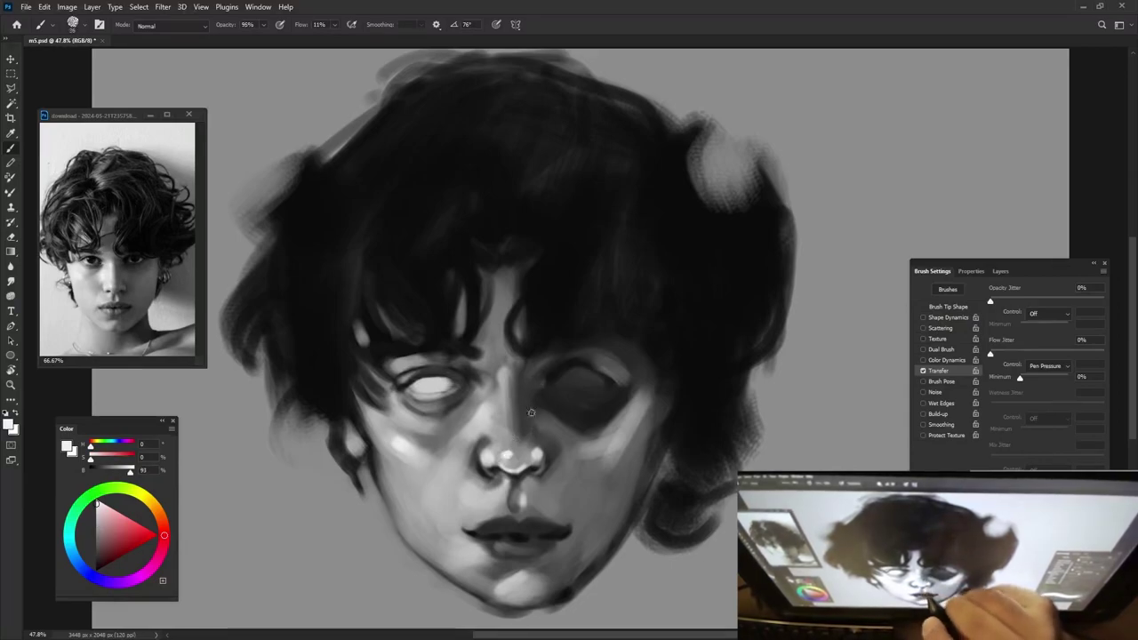
drag(534, 389, 529, 377)
alt+click(527, 387)
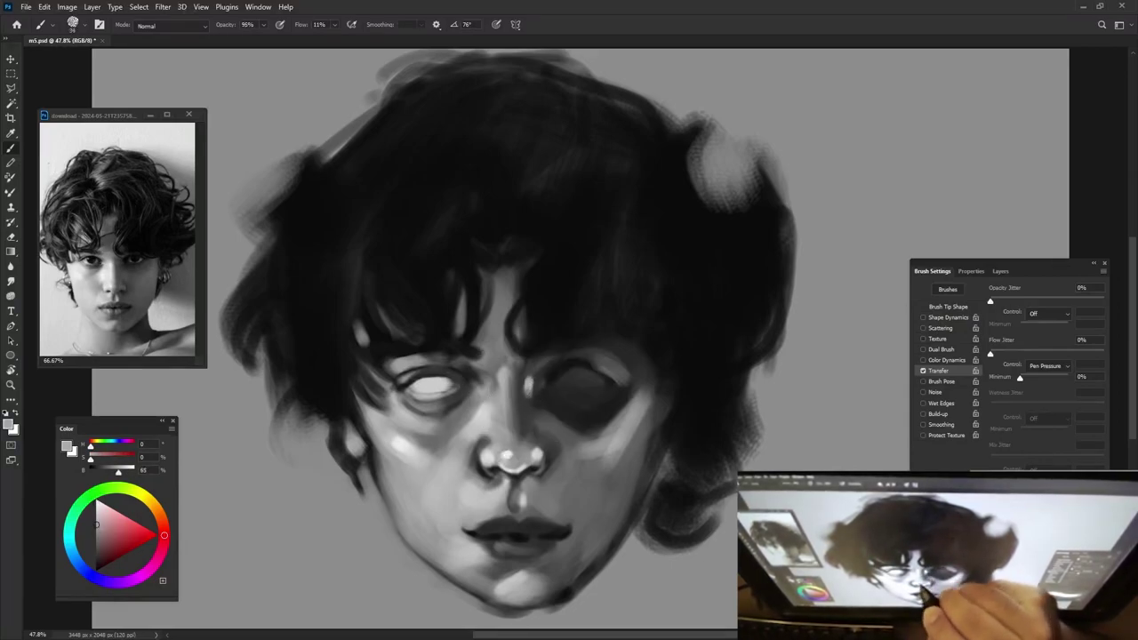
drag(493, 567, 500, 579)
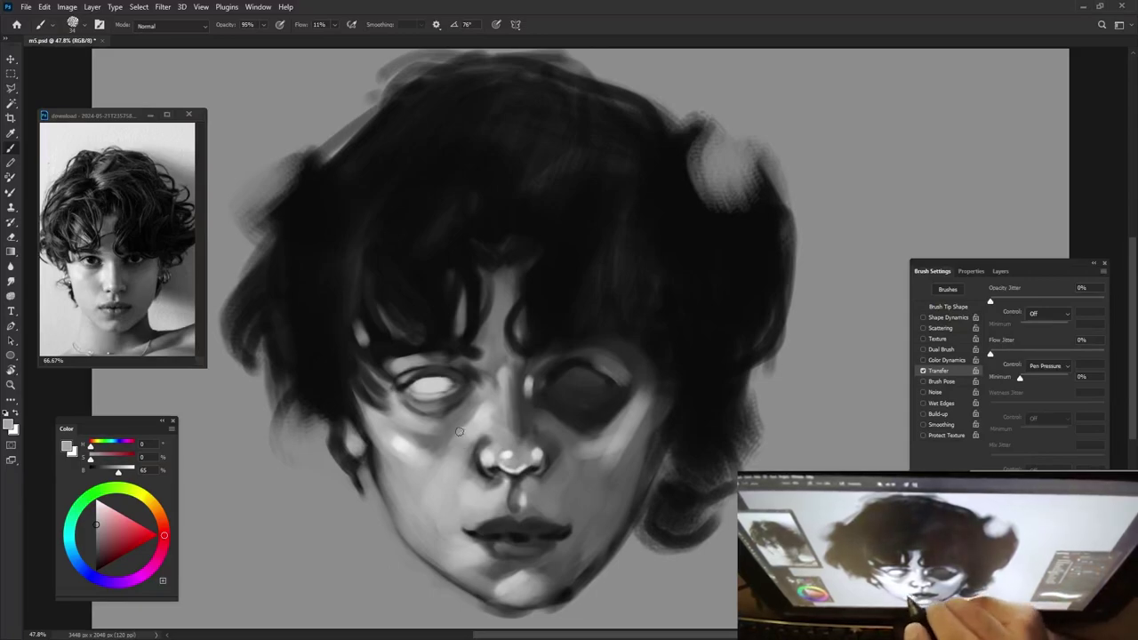
Sample dark greys and darken along the right eye socket.
alt+click(489, 423)
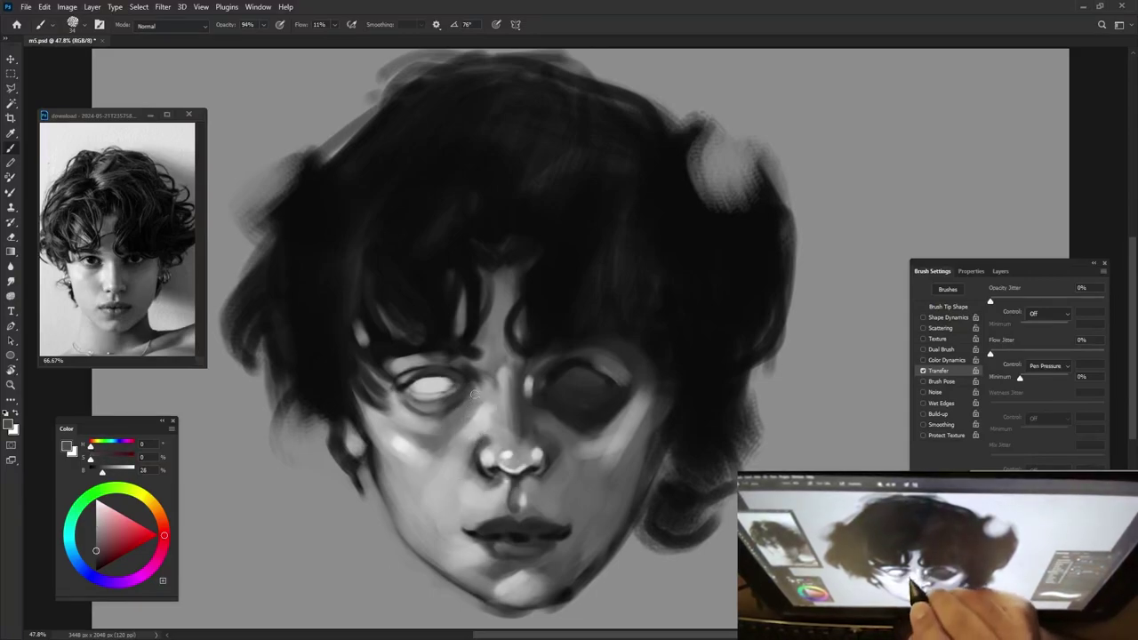
alt+click(475, 368)
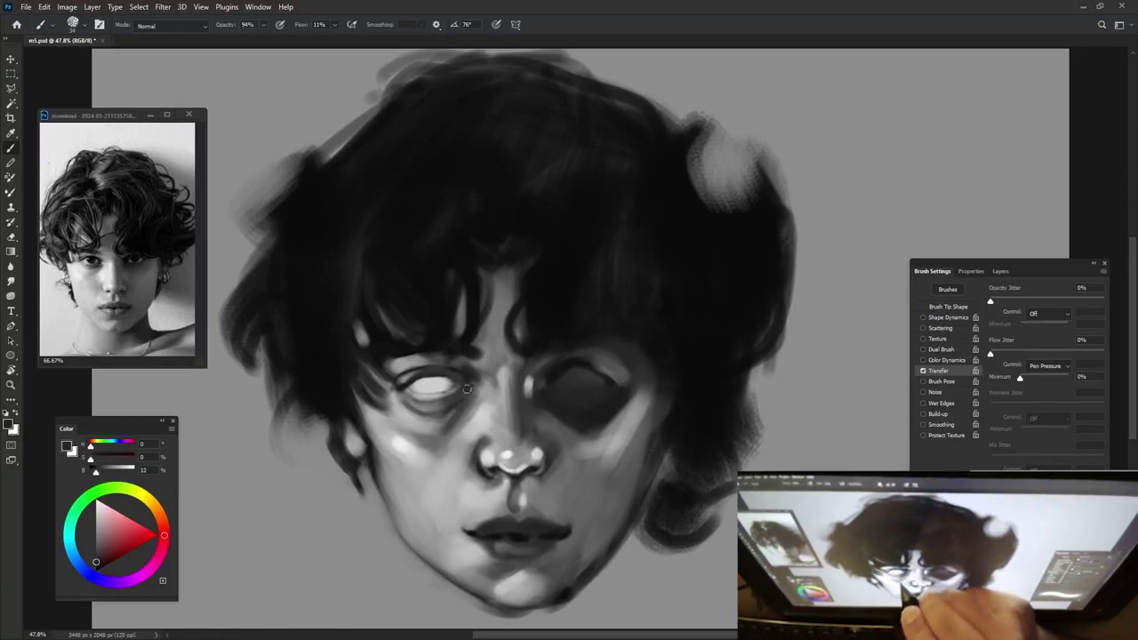
alt+click(457, 414)
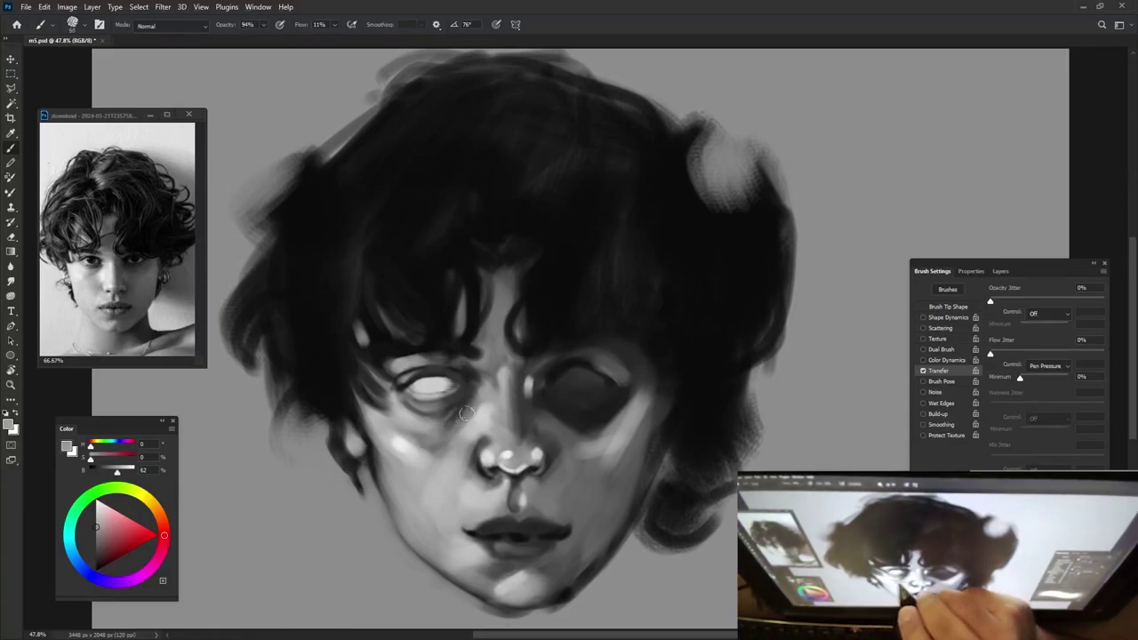
alt+click(587, 389)
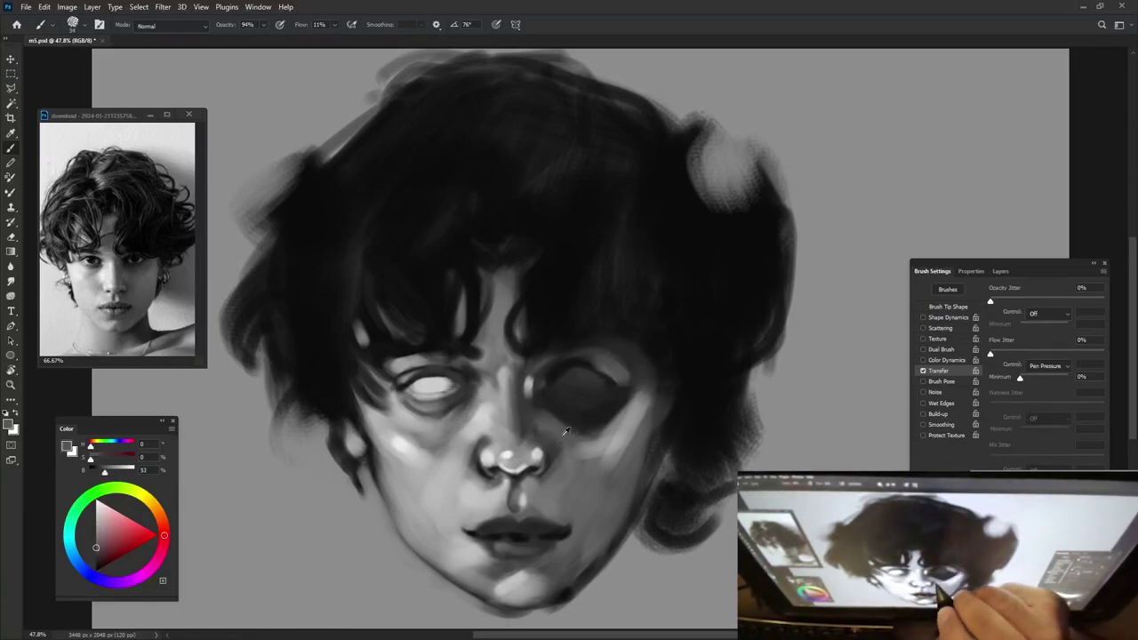
mouse_move(566, 424)
mouse_down()
mouse_move(596, 415)
mouse_move(594, 401)
mouse_move(592, 414)
mouse_up()
alt+click(582, 411)
alt+click(566, 391)
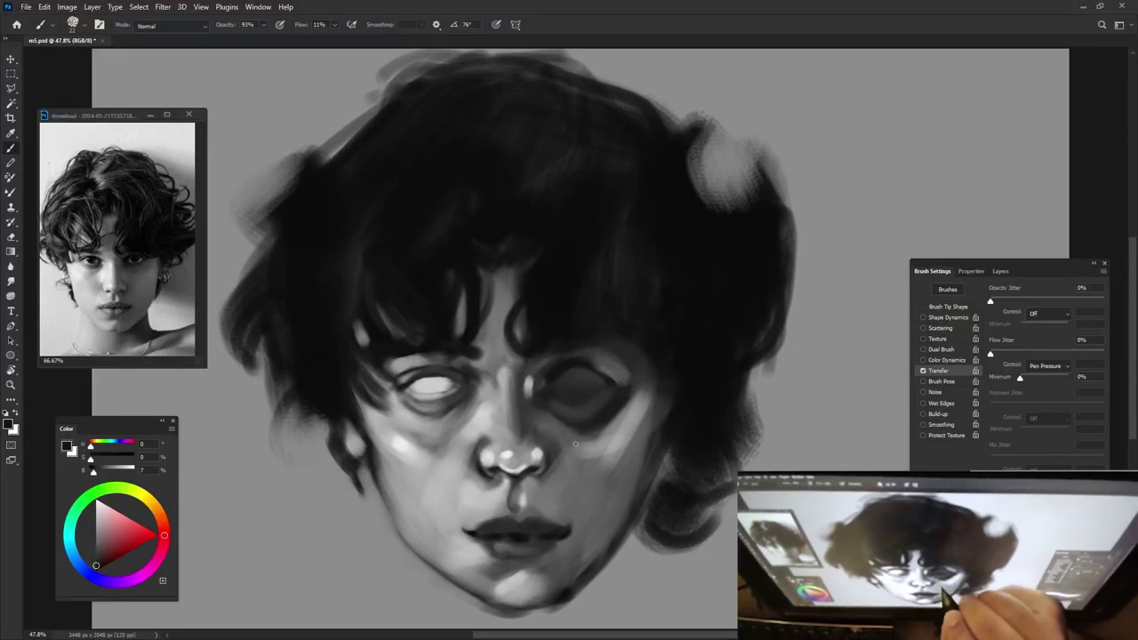
alt+click(555, 397)
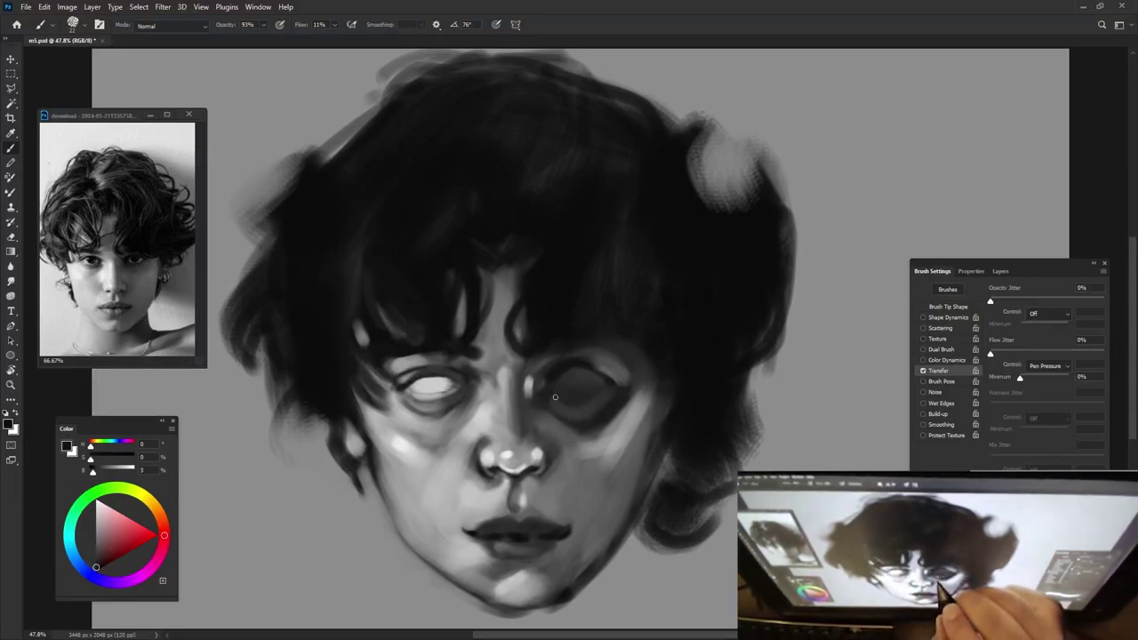
alt+click(566, 396)
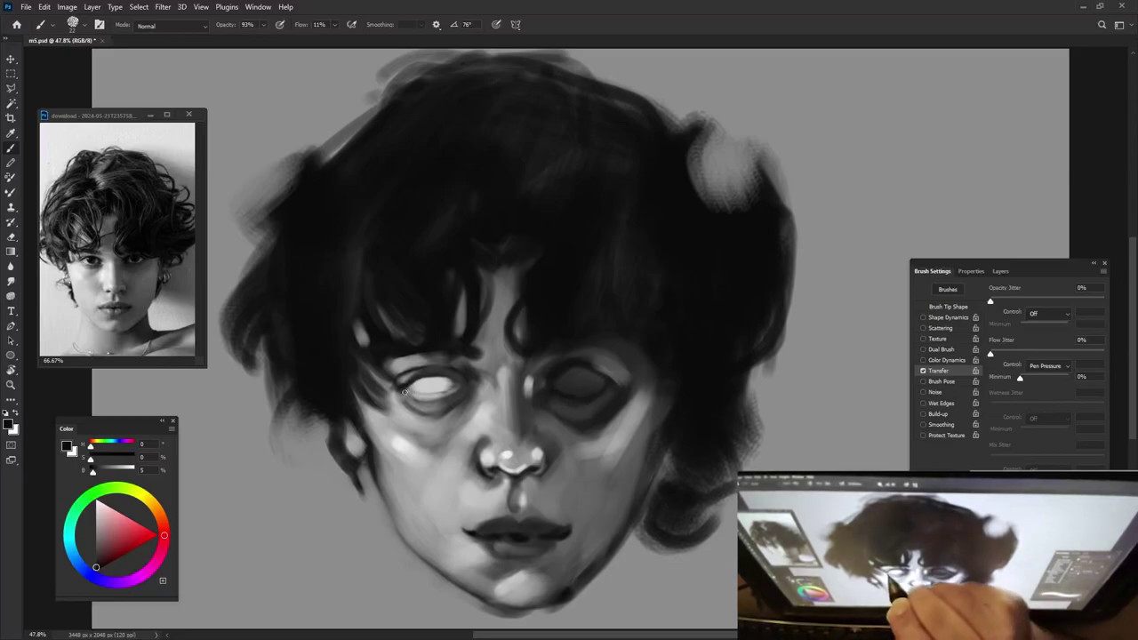
Add dark shadow under the left eye and lighten the eyeball inside the right socket.
drag(411, 394, 423, 404)
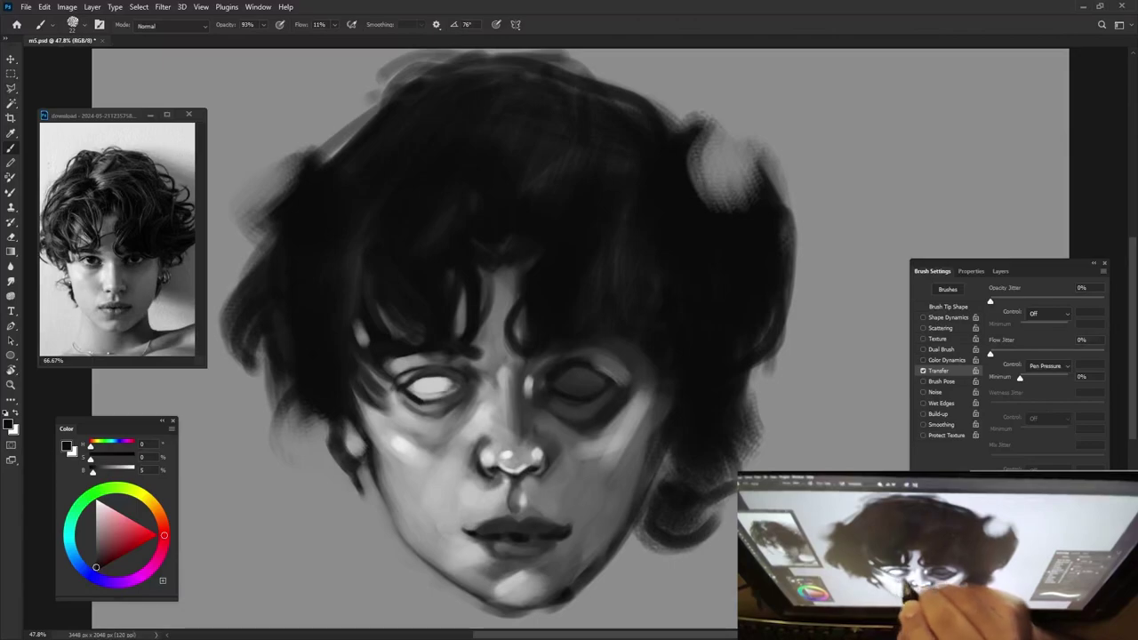
alt+click(544, 392)
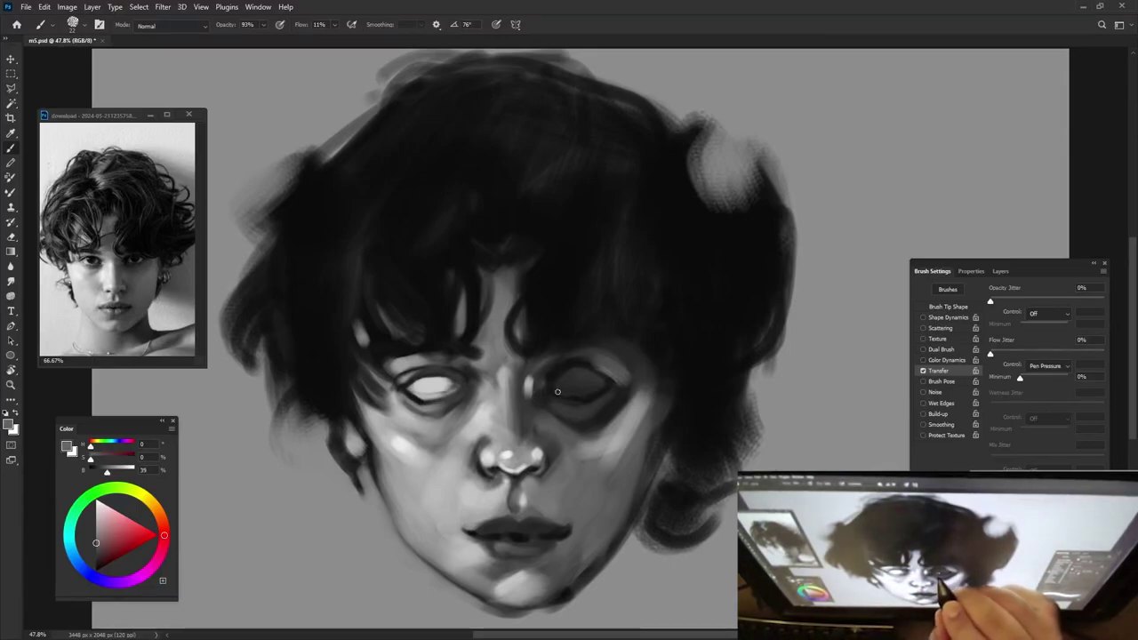
drag(584, 396, 600, 383)
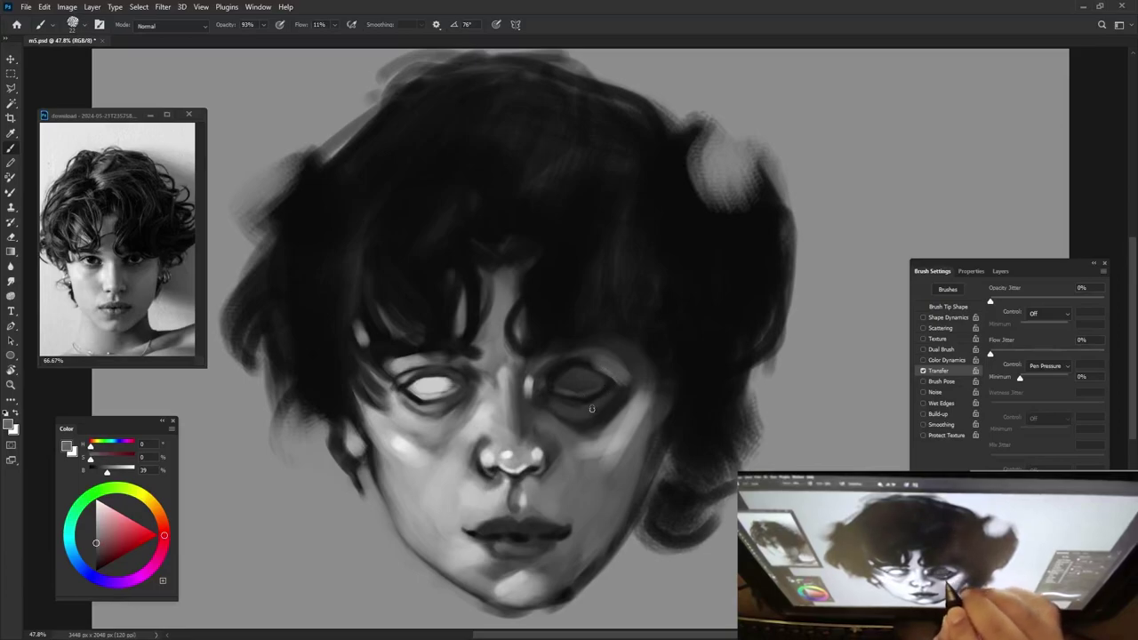
alt+click(579, 363)
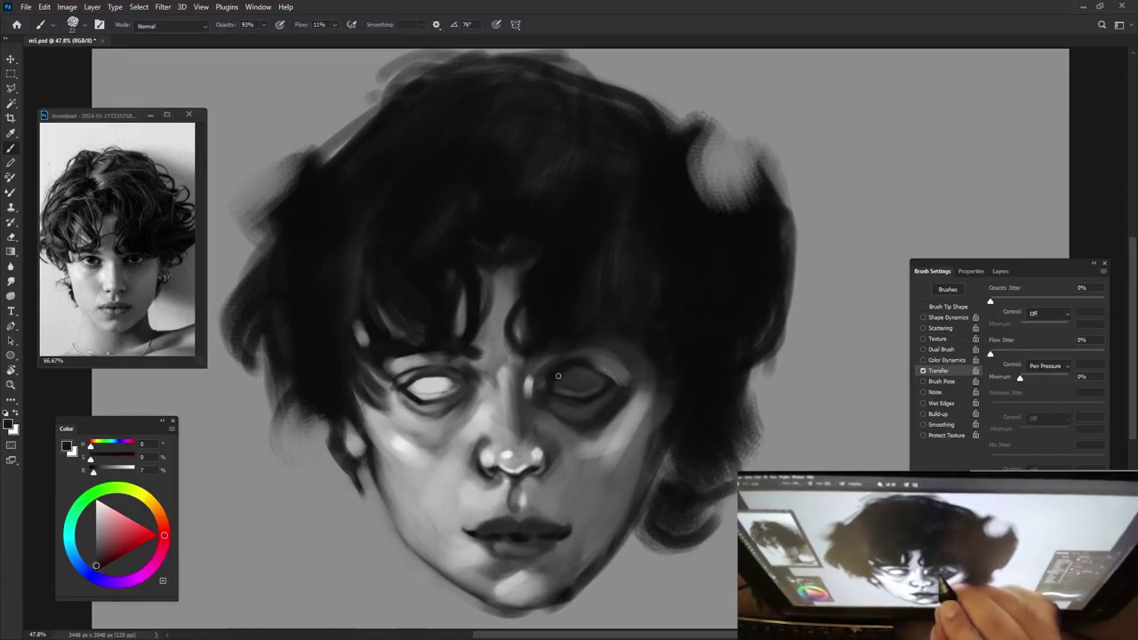
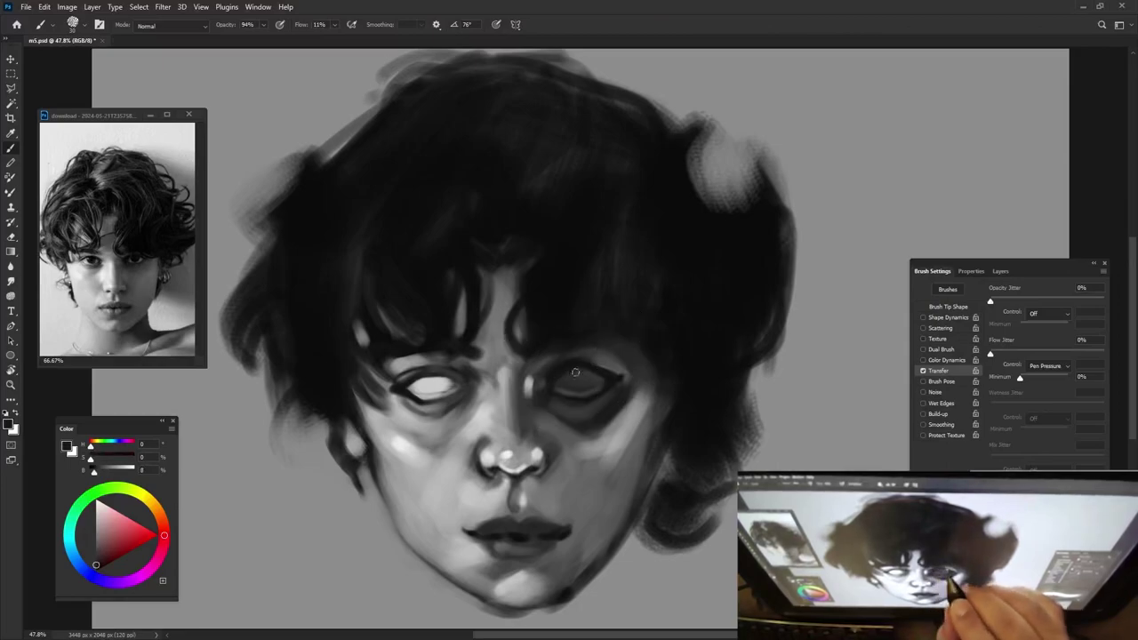
Paint a light highlight and a dark shadow line down the nose bridge.
alt+click(401, 377)
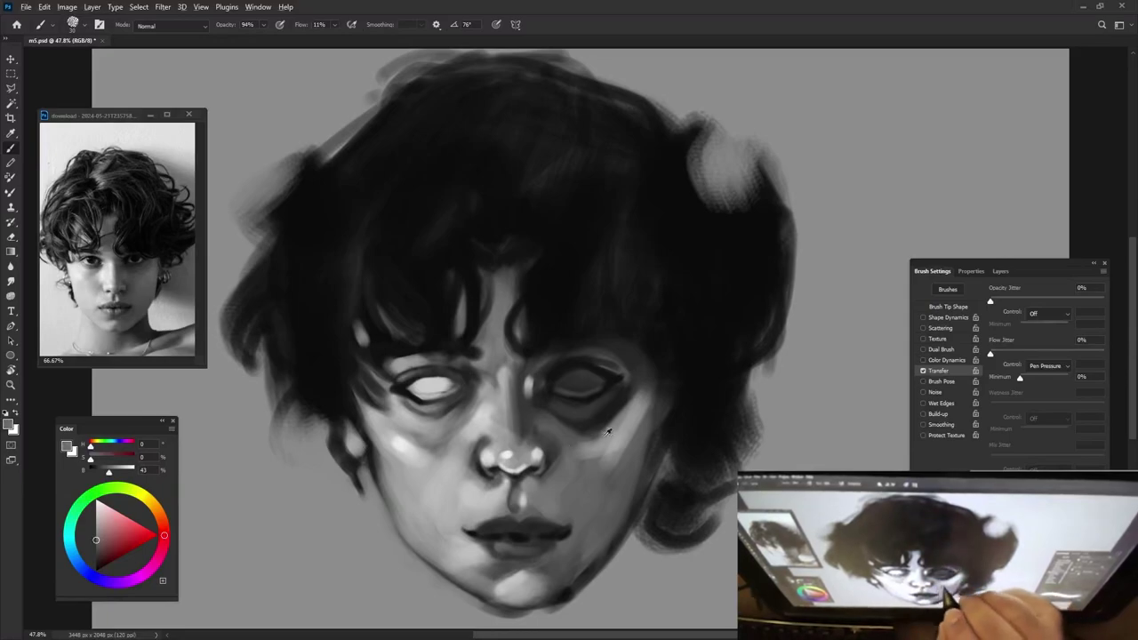
alt+click(607, 373)
alt+click(569, 368)
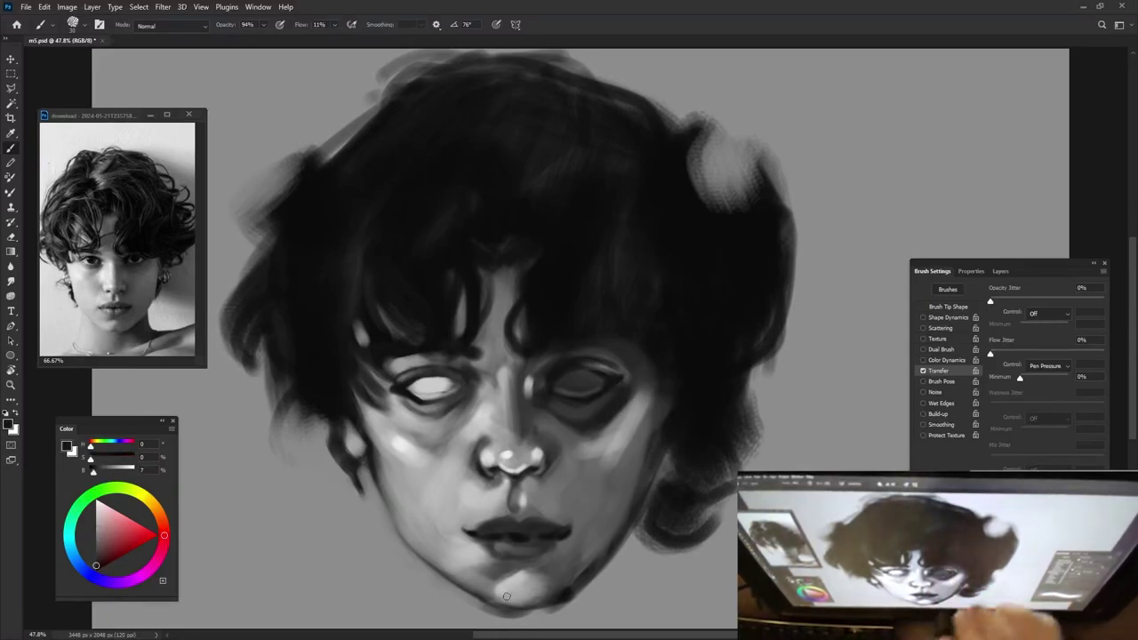
alt+click(391, 375)
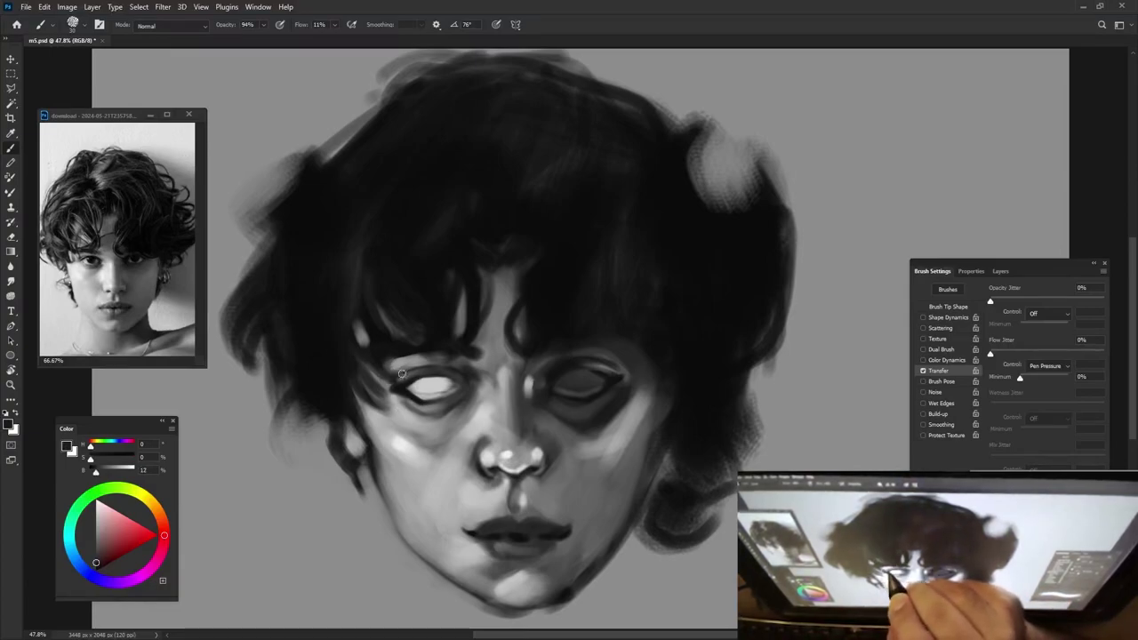
alt+click(433, 360)
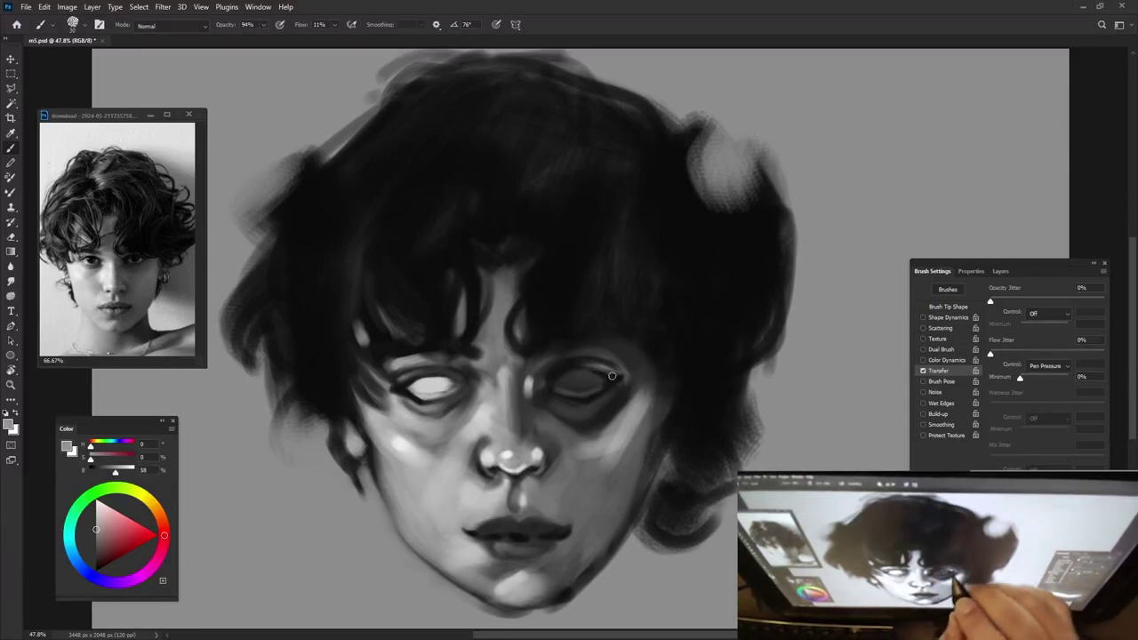
alt+click(528, 380)
mouse_move(530, 380)
mouse_down()
mouse_move(529, 395)
mouse_move(514, 384)
mouse_move(523, 369)
mouse_move(532, 387)
mouse_up()
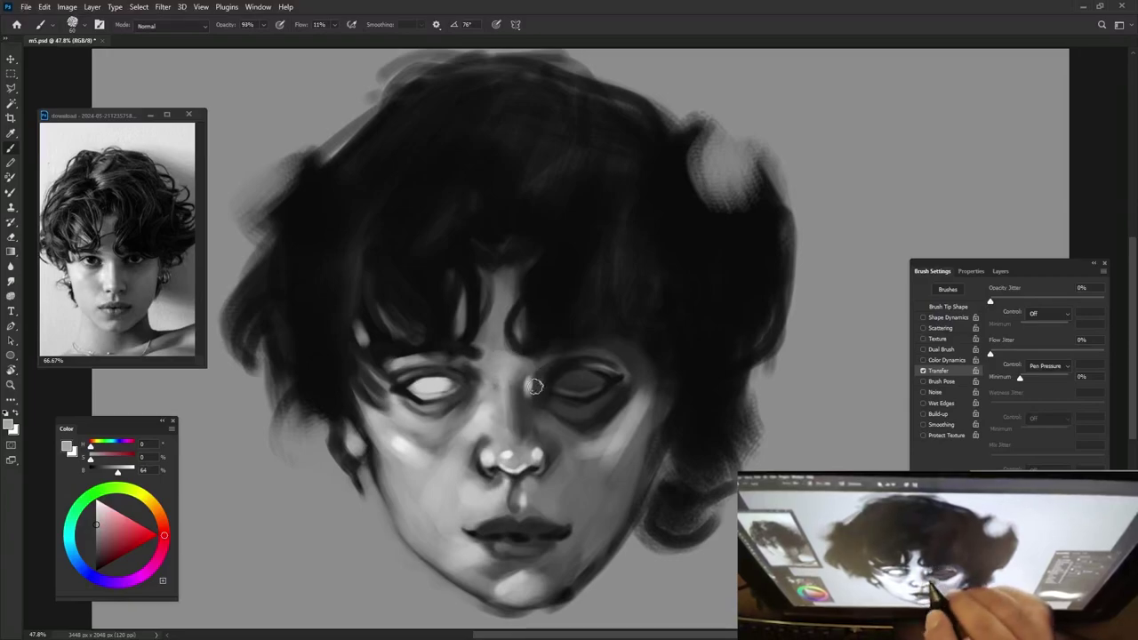
alt+click(528, 382)
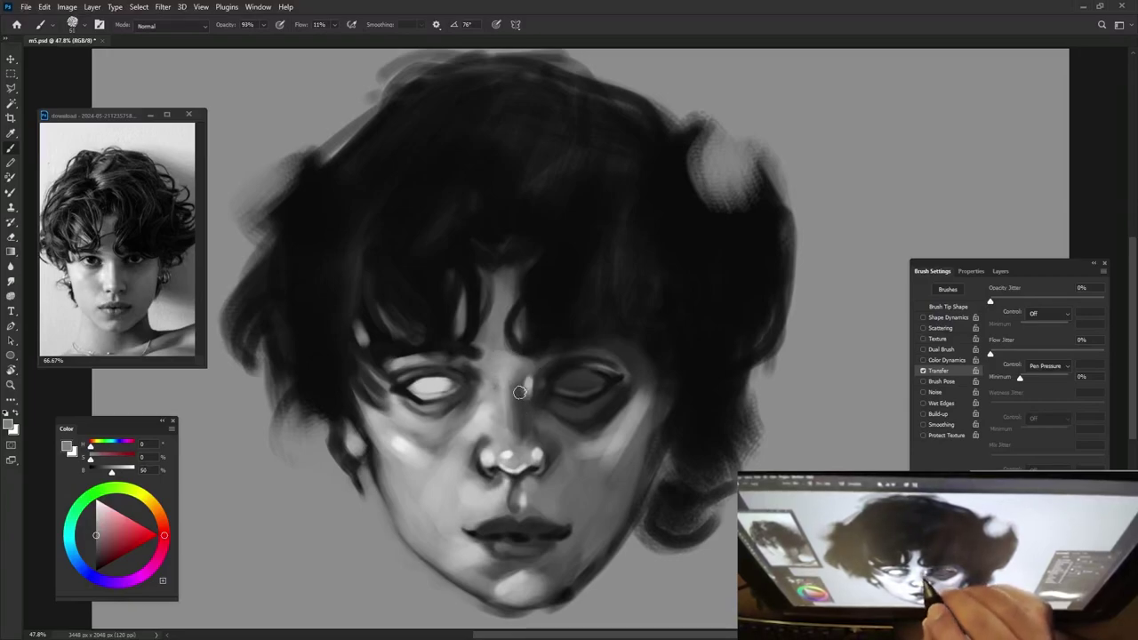
alt+click(547, 379)
drag(521, 370, 519, 444)
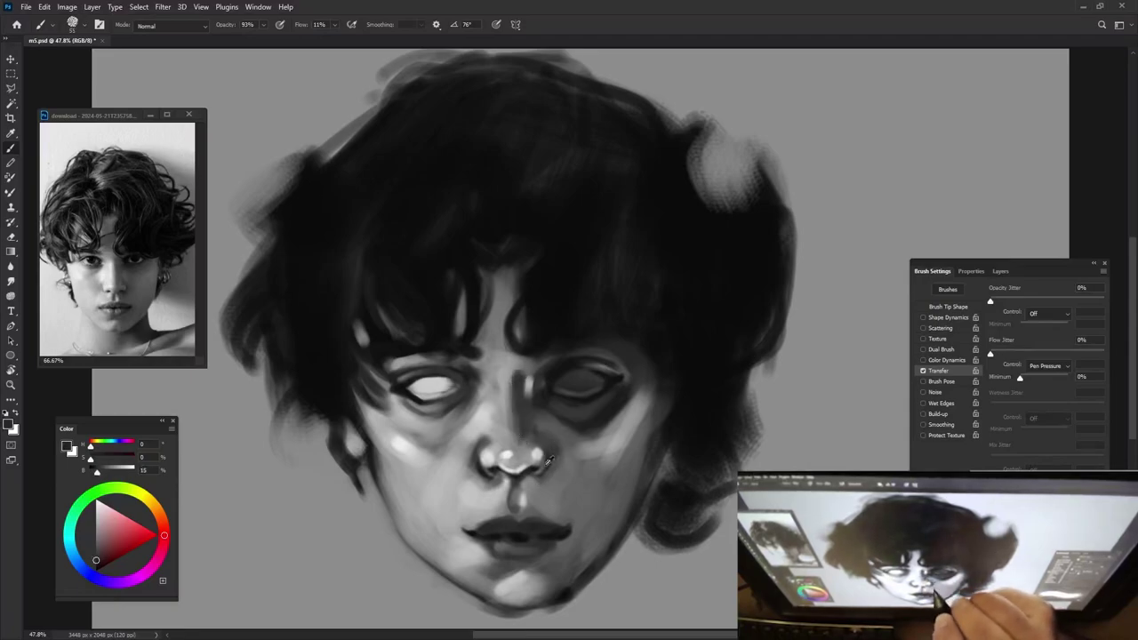
Darken the shading that runs from the nose toward the right cheek.
alt+click(546, 447)
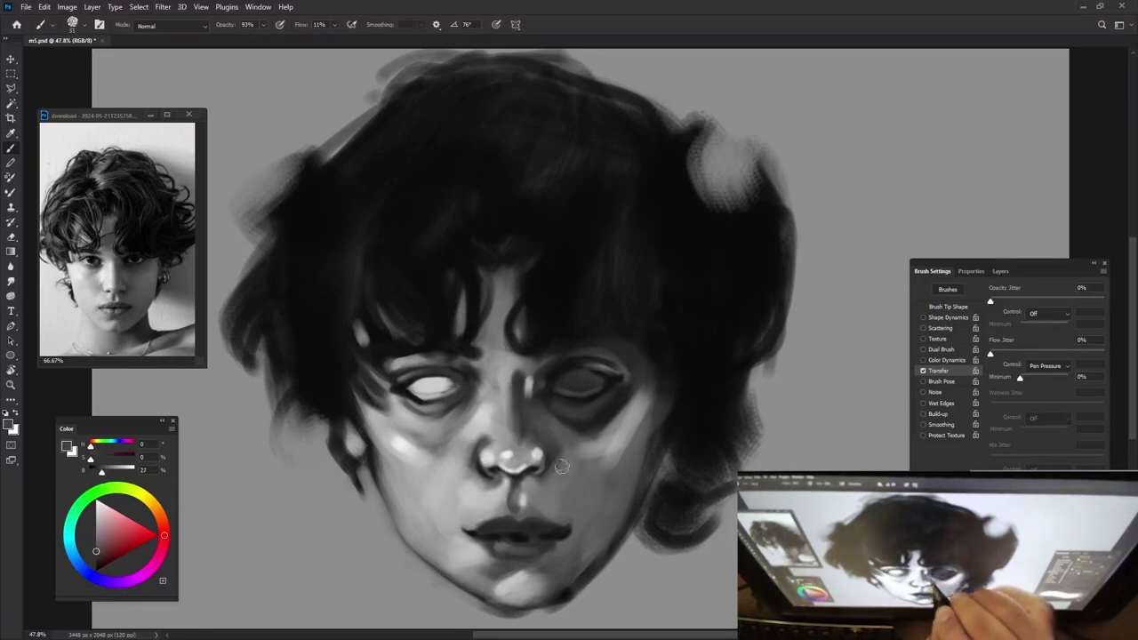
alt+click(569, 436)
alt+click(587, 453)
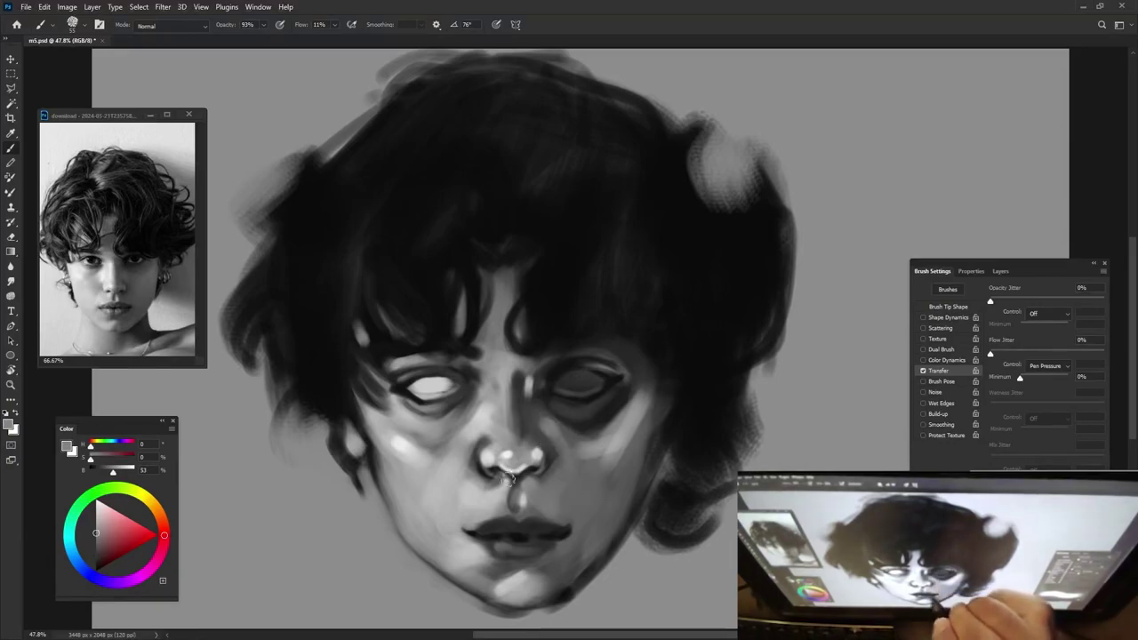
alt+click(484, 414)
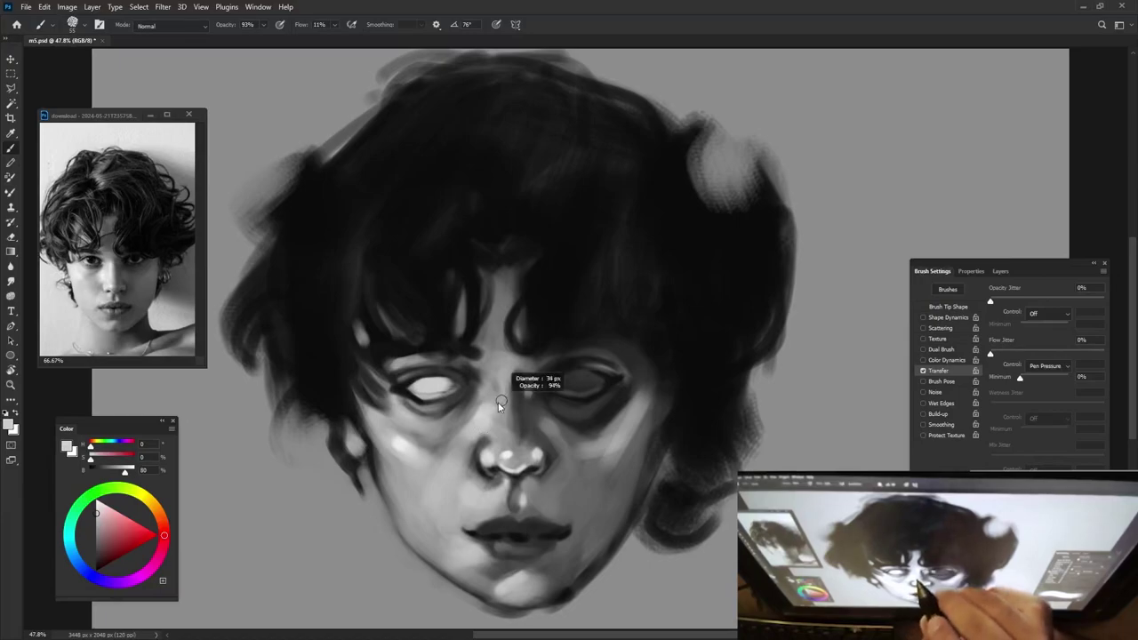
drag(561, 391, 545, 391)
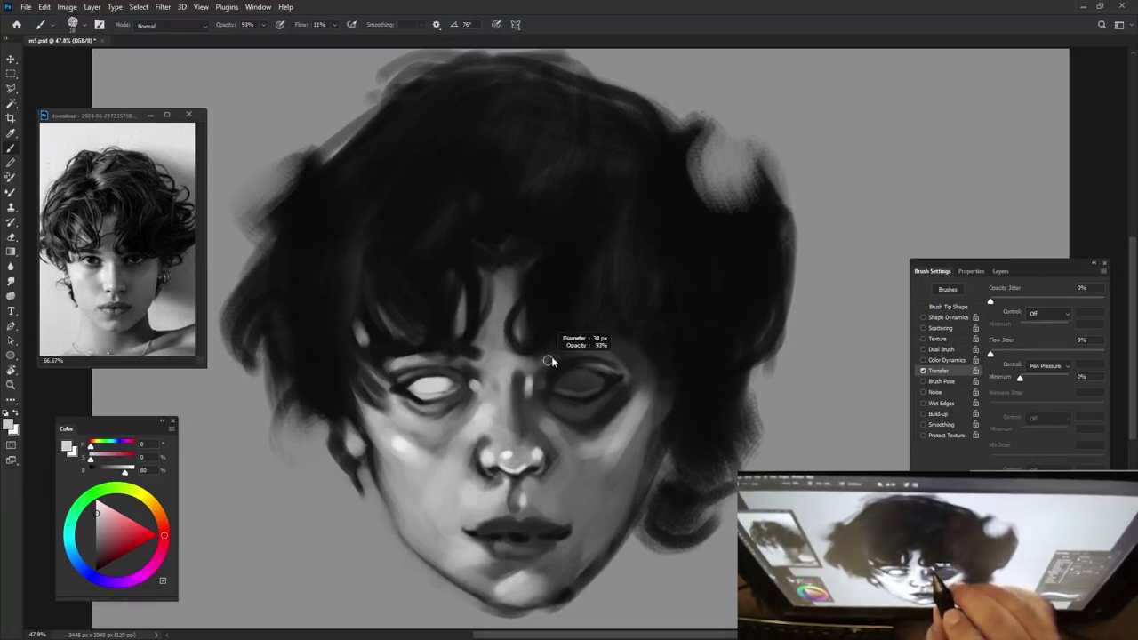
alt+click(558, 351)
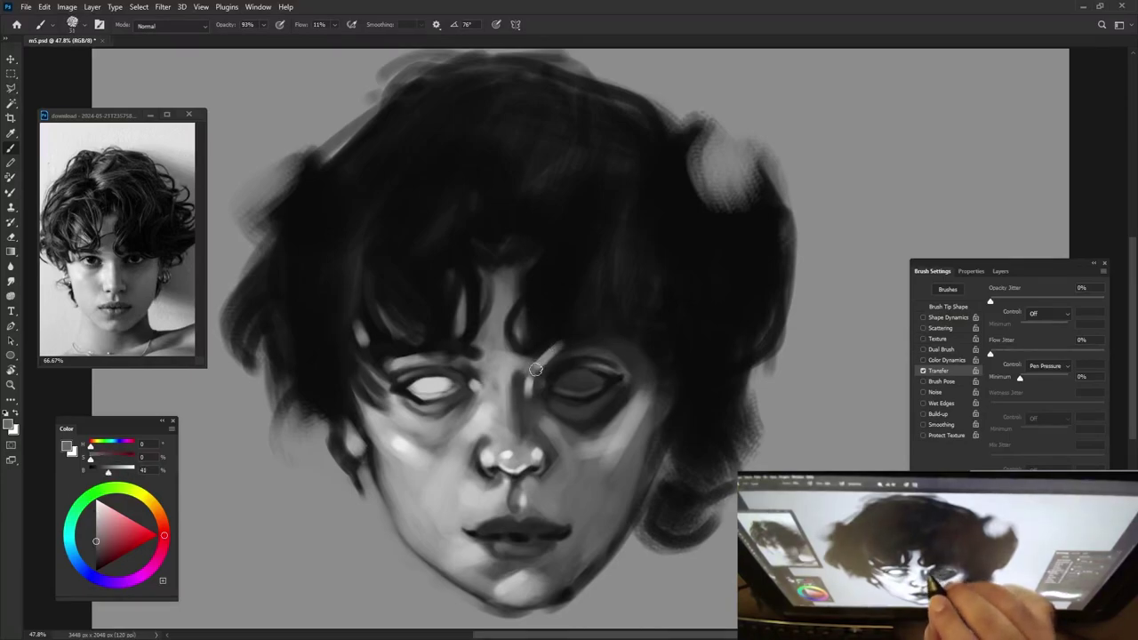
alt+click(532, 365)
alt+click(481, 374)
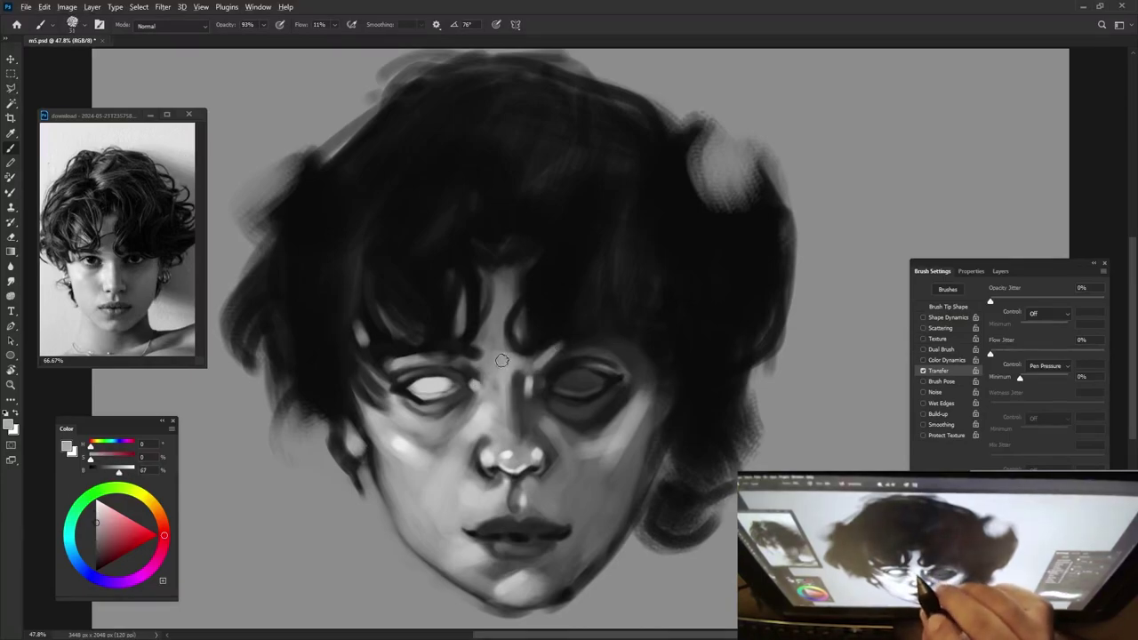
right_click(501, 360)
alt+click(507, 456)
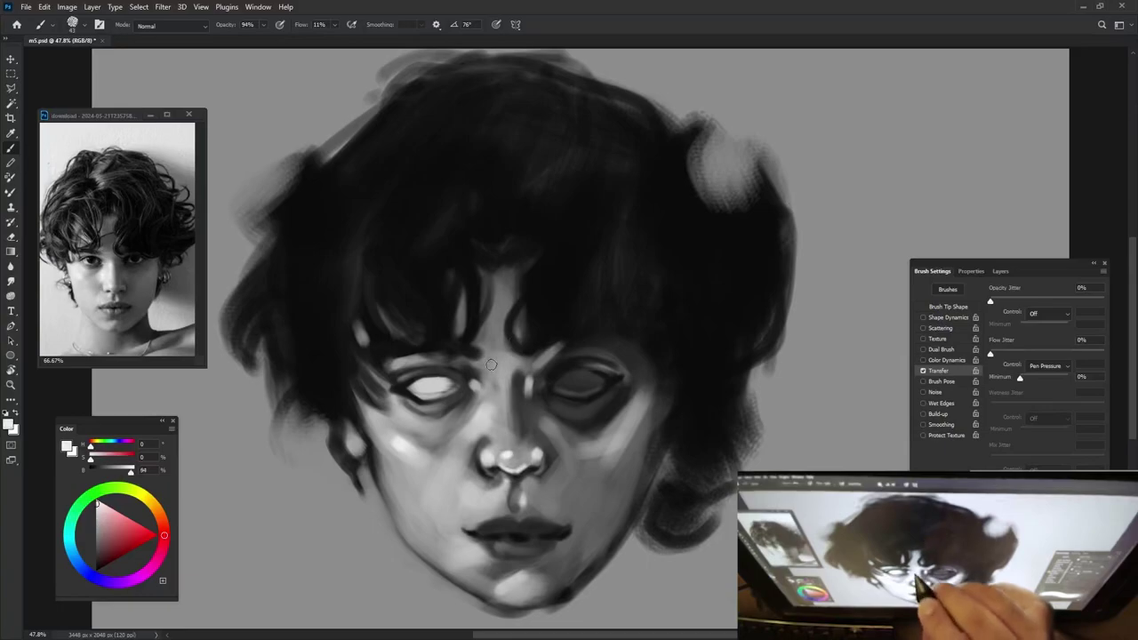
drag(578, 369, 560, 432)
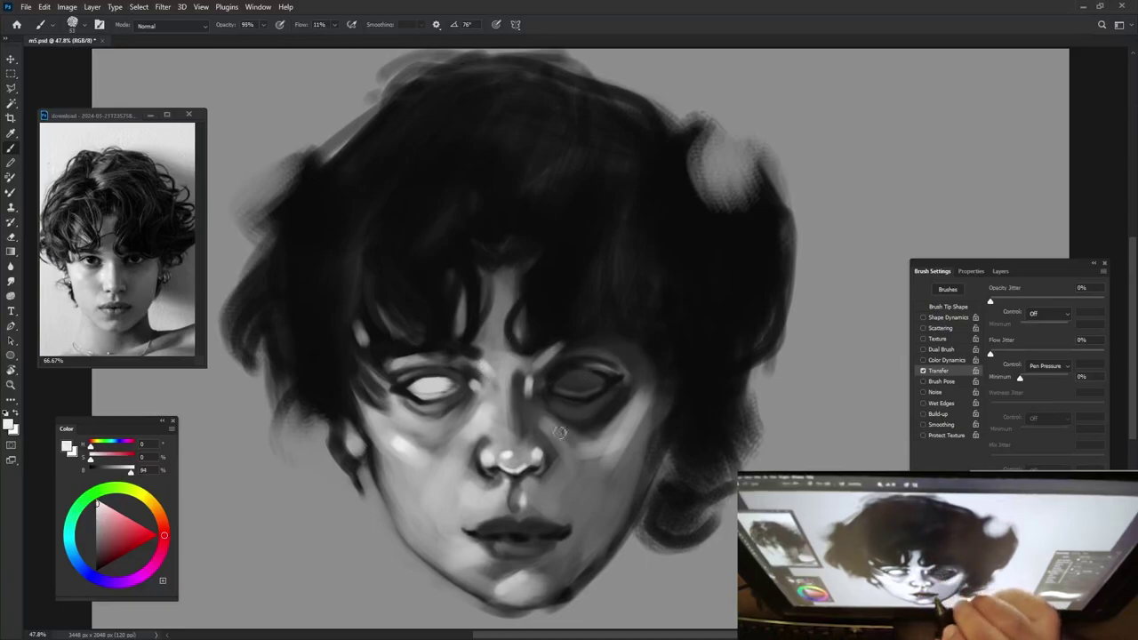
Deepen the right eye's outer corner and brow, and paint dark hair strands over the forehead.
alt+click(560, 352)
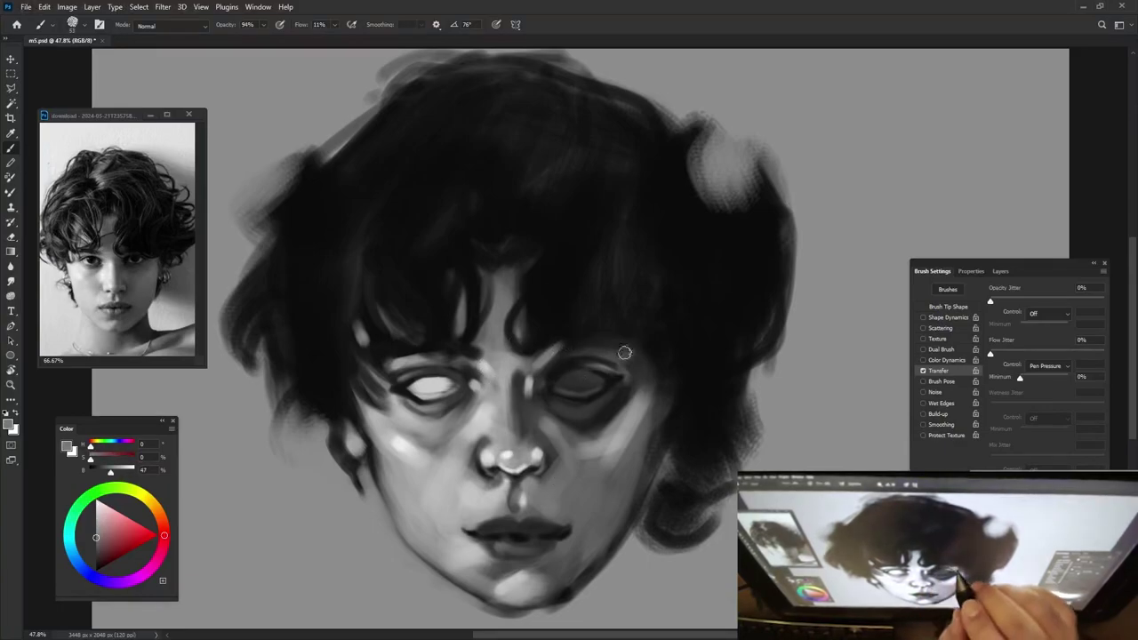
drag(622, 356, 629, 375)
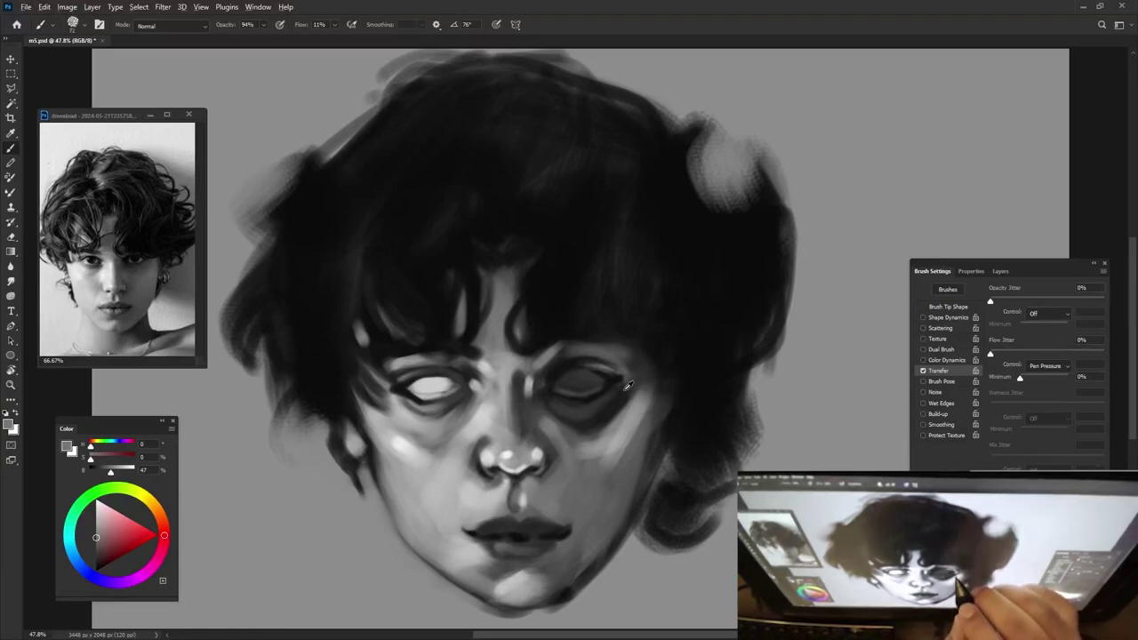
alt+click(635, 357)
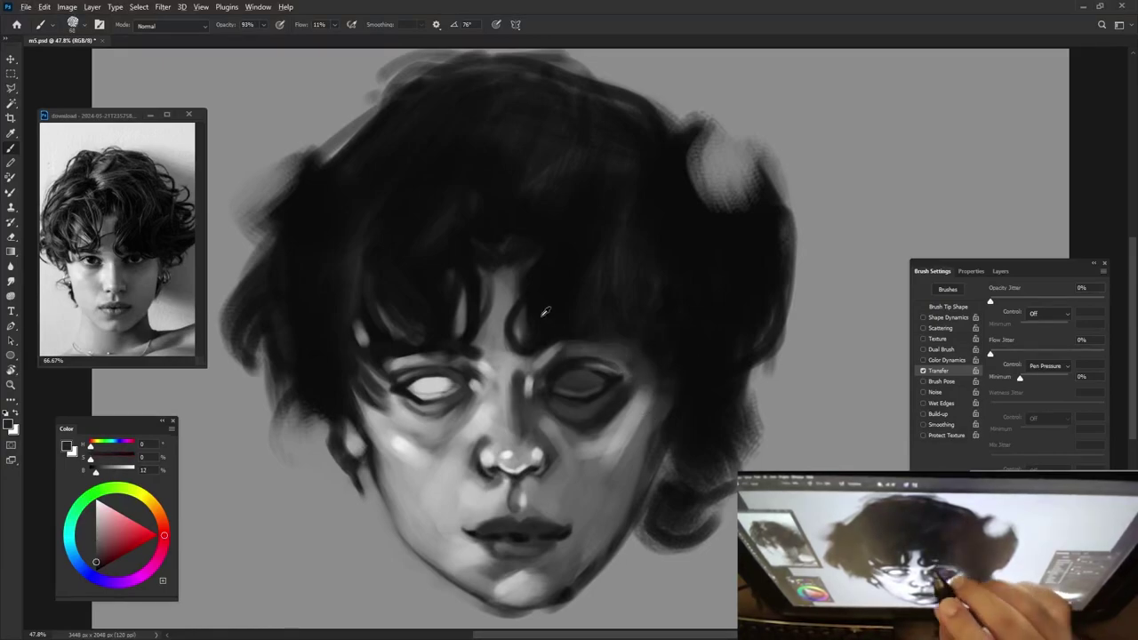
alt+click(578, 325)
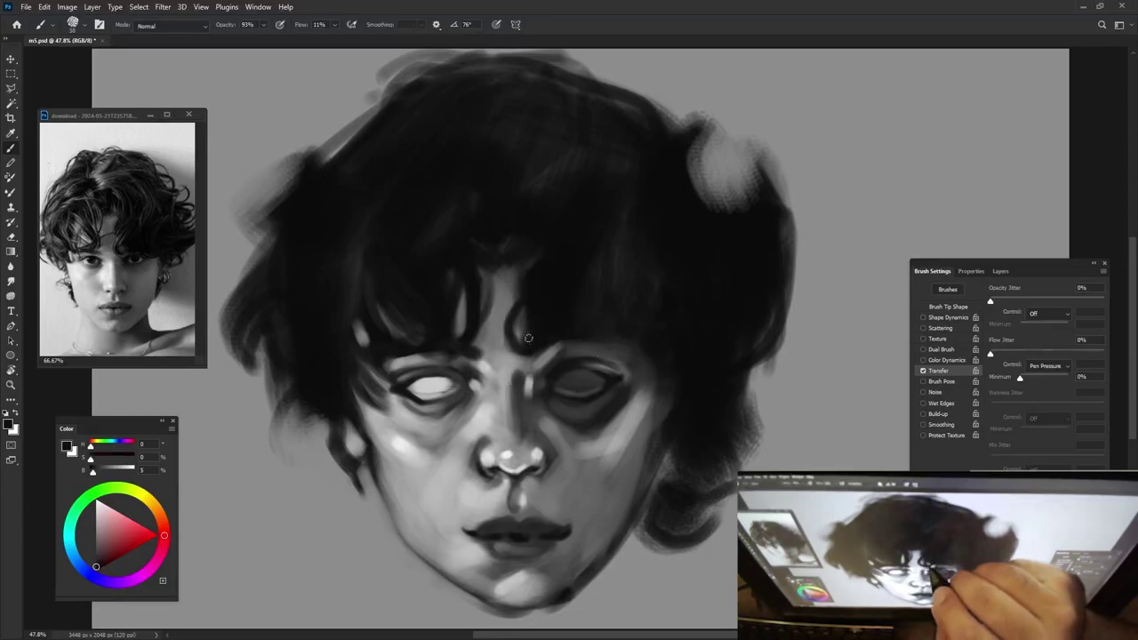
drag(528, 338, 573, 348)
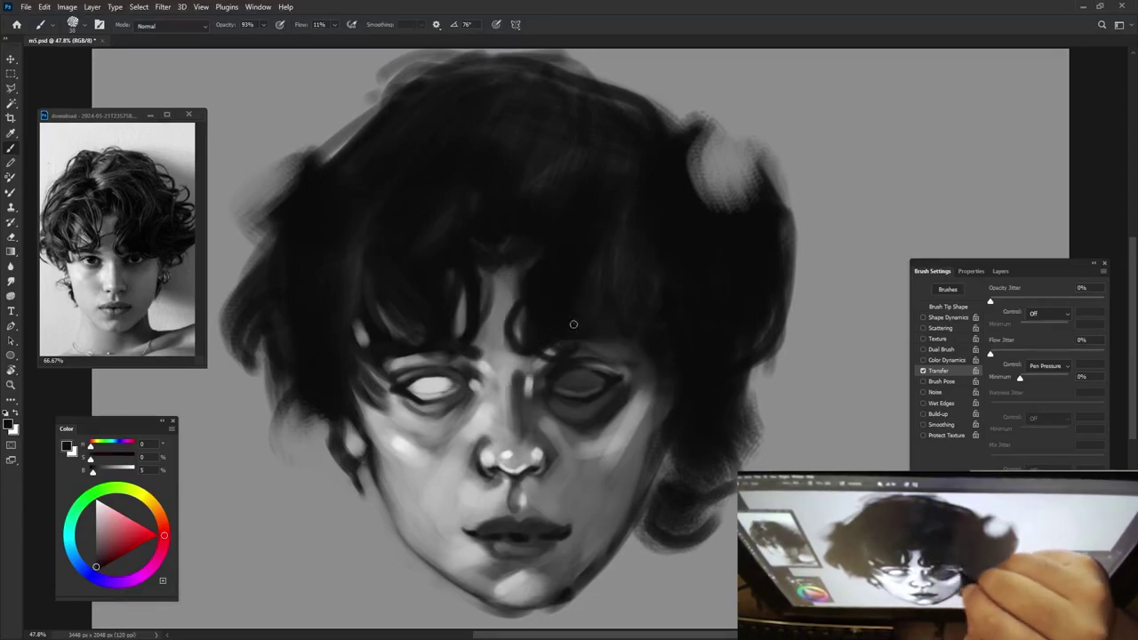
mouse_move(595, 364)
mouse_down()
mouse_move(652, 373)
mouse_move(616, 369)
mouse_move(586, 345)
mouse_up()
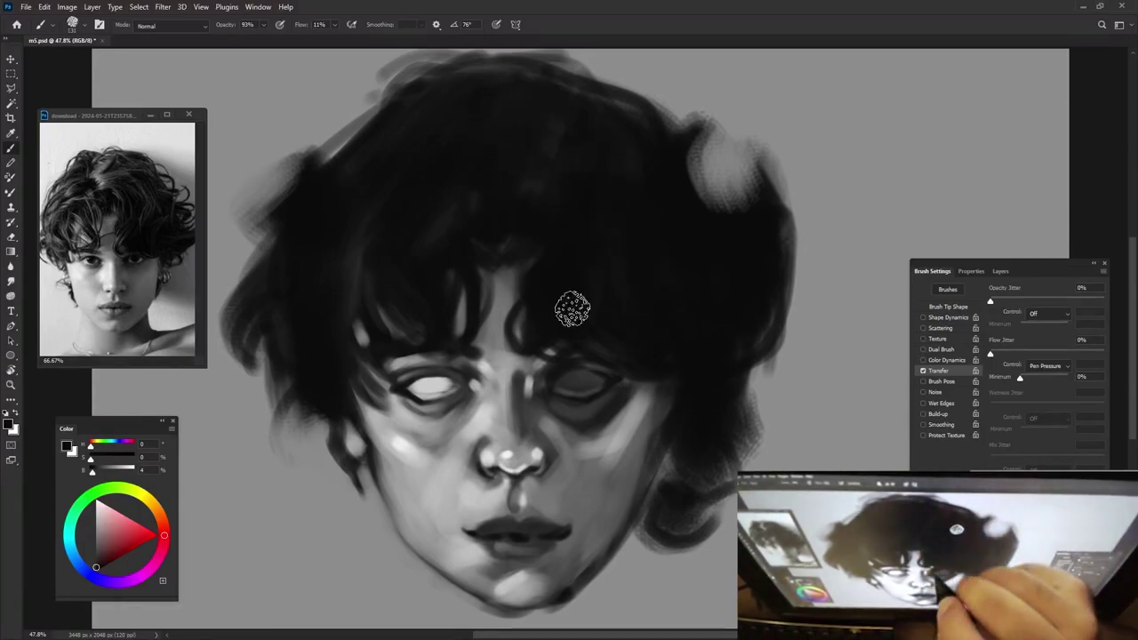
Shrink the brush to about 76 px and paint a dark curl over the upper-right hair.
alt+right_click(603, 316)
alt+right_click(673, 226)
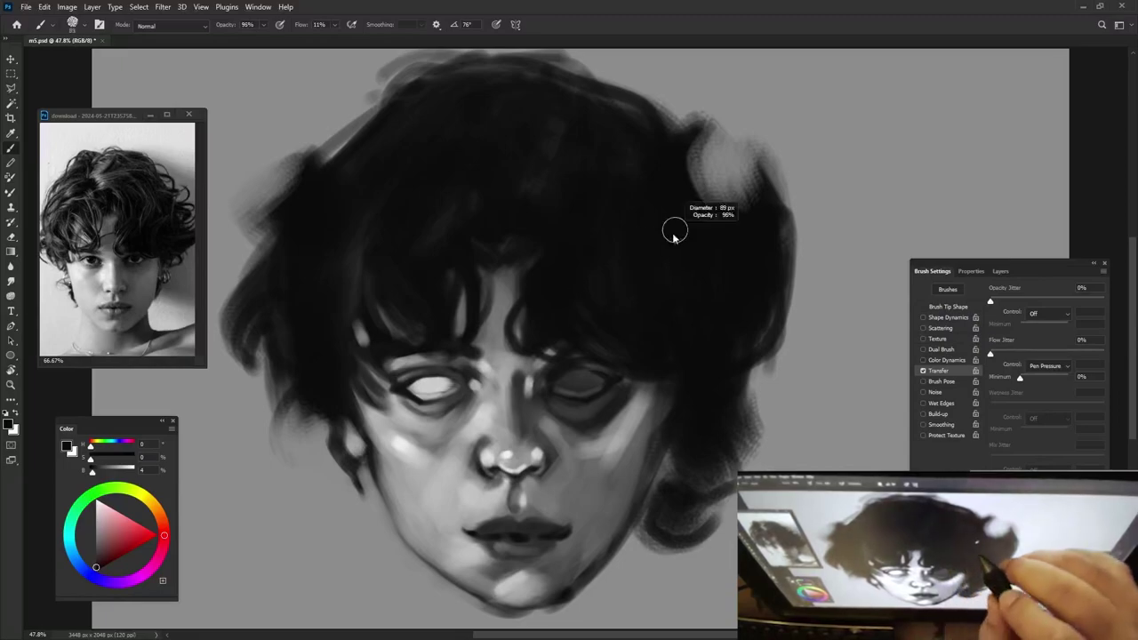
alt+right_click(691, 226)
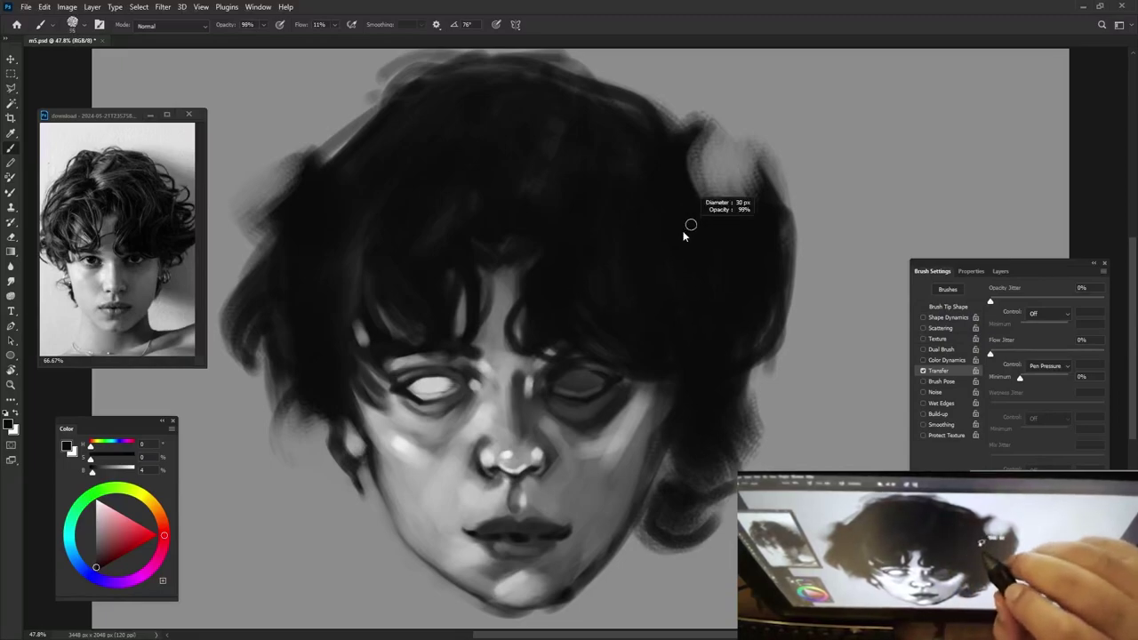
mouse_move(693, 153)
mouse_down()
mouse_move(734, 213)
mouse_move(687, 157)
mouse_move(713, 194)
mouse_move(758, 183)
mouse_move(678, 147)
mouse_move(744, 191)
mouse_up()
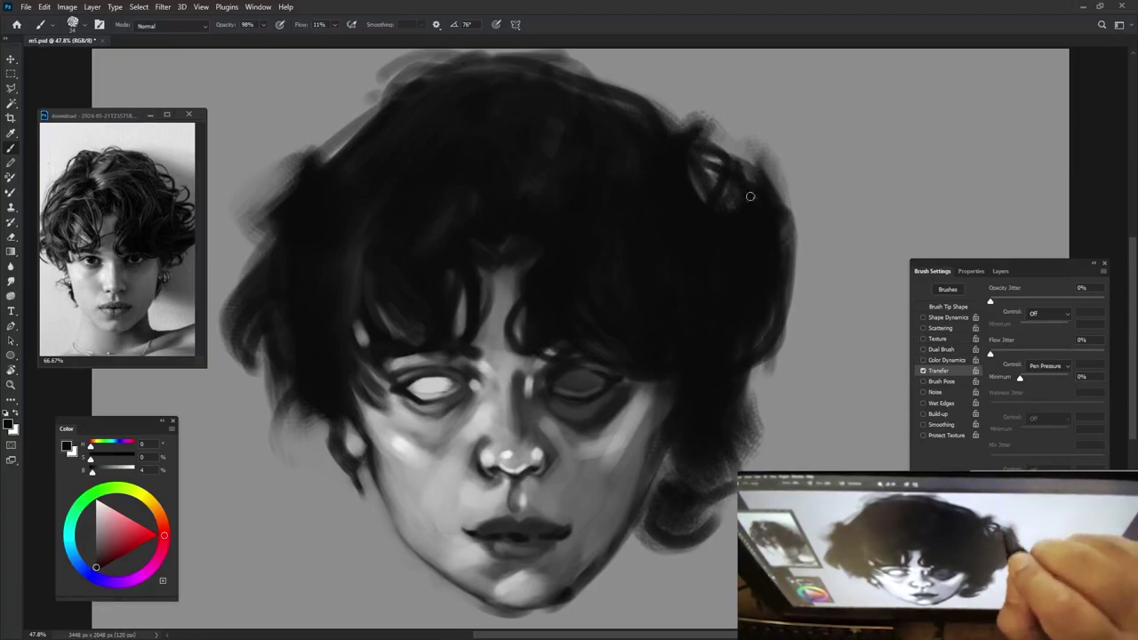
Soften the right edge of the hair with light grey strokes.
alt+click(740, 129)
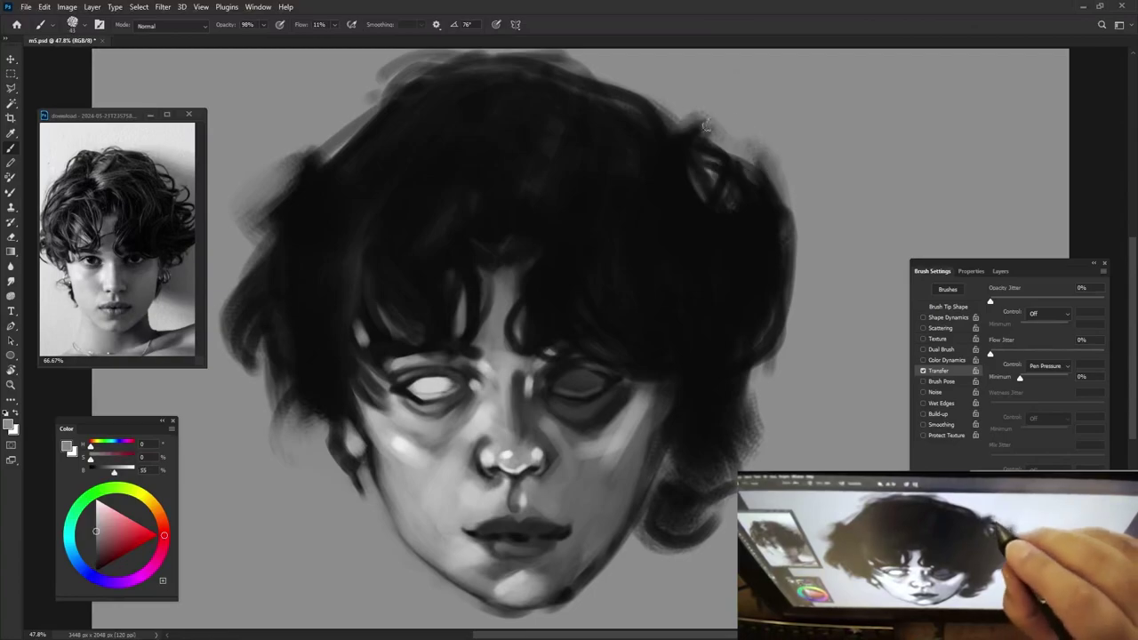
drag(754, 150, 780, 254)
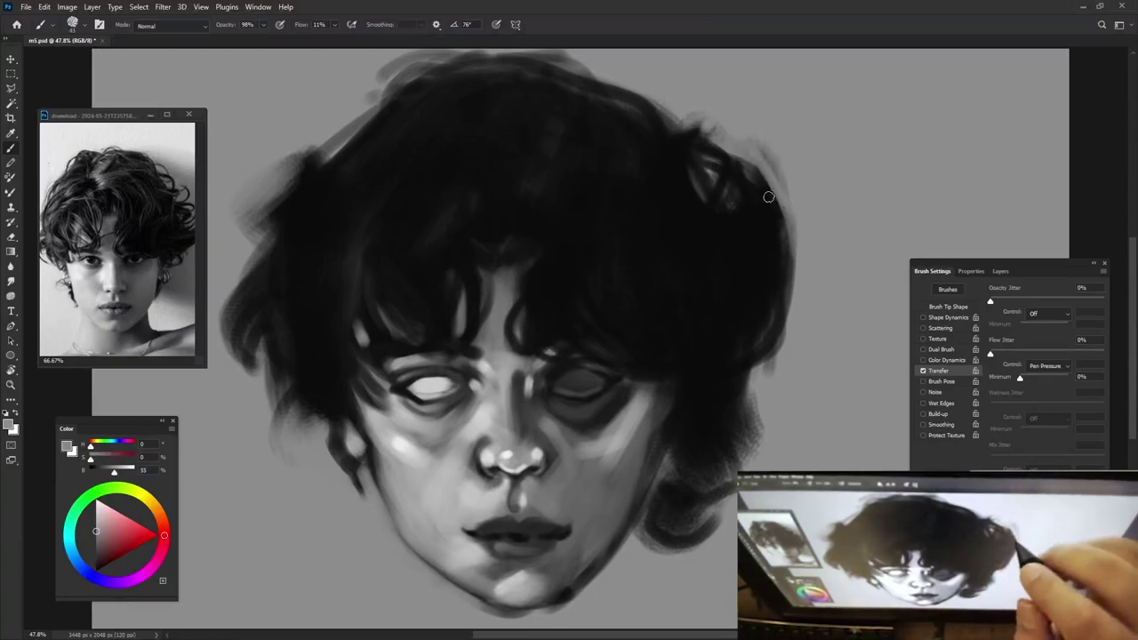
drag(734, 139, 766, 266)
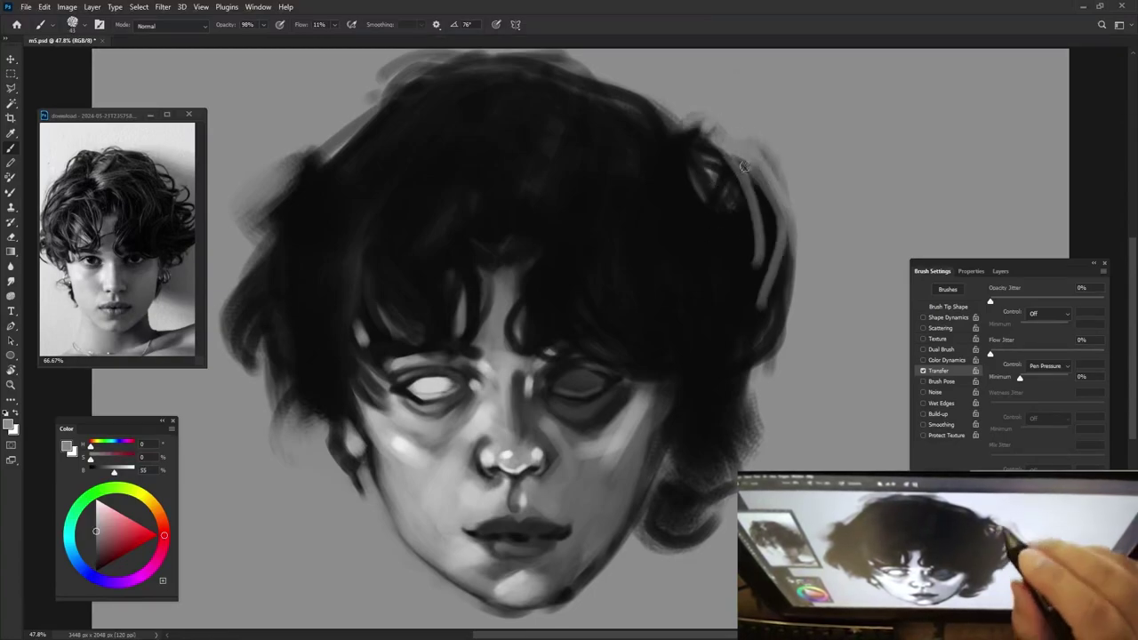
mouse_move(741, 160)
mouse_down()
mouse_move(777, 287)
mouse_move(775, 271)
mouse_up()
drag(756, 212, 766, 338)
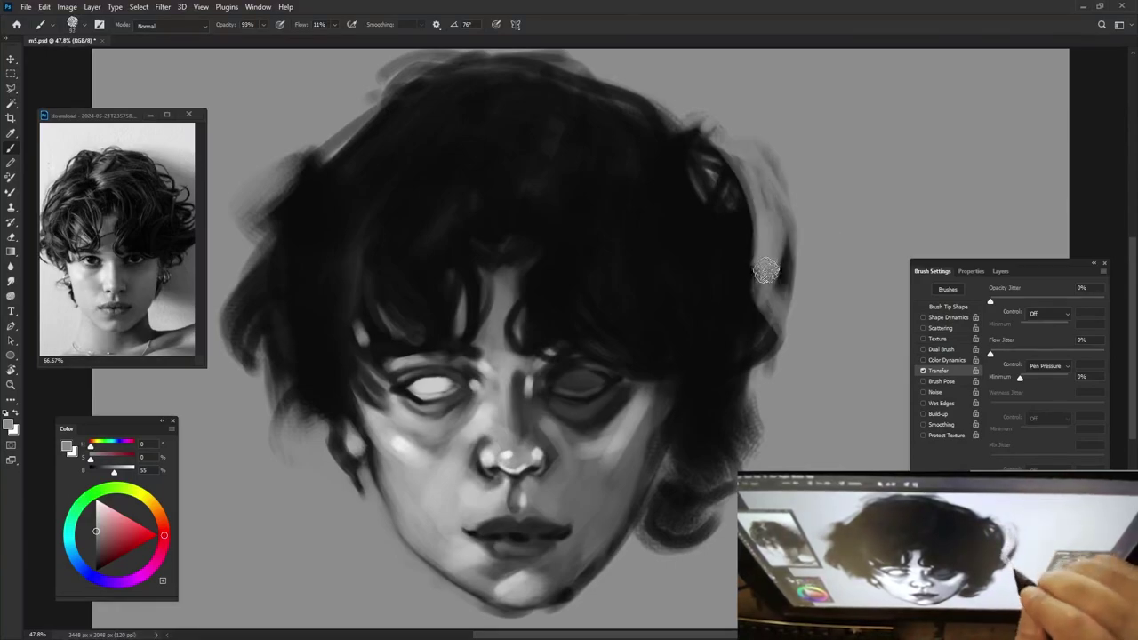
drag(769, 182, 773, 337)
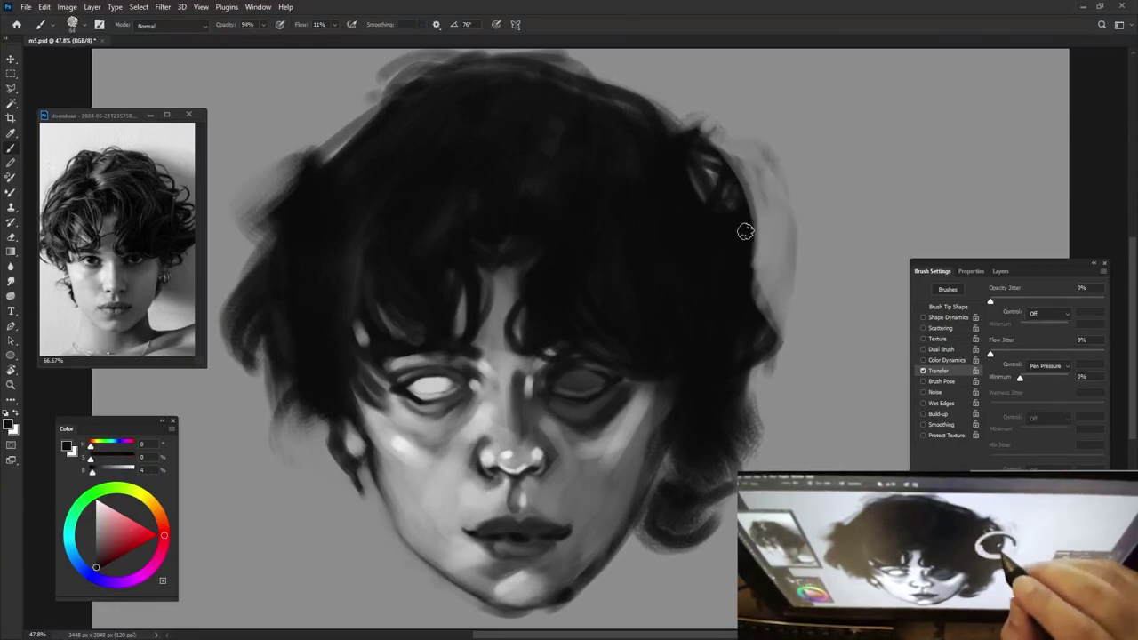
Darken the hair's right edge in near-black and build a hair bulge at the lower right.
alt+click(737, 241)
drag(763, 202, 766, 288)
mouse_move(757, 228)
mouse_down()
mouse_move(777, 329)
mouse_move(765, 373)
mouse_up()
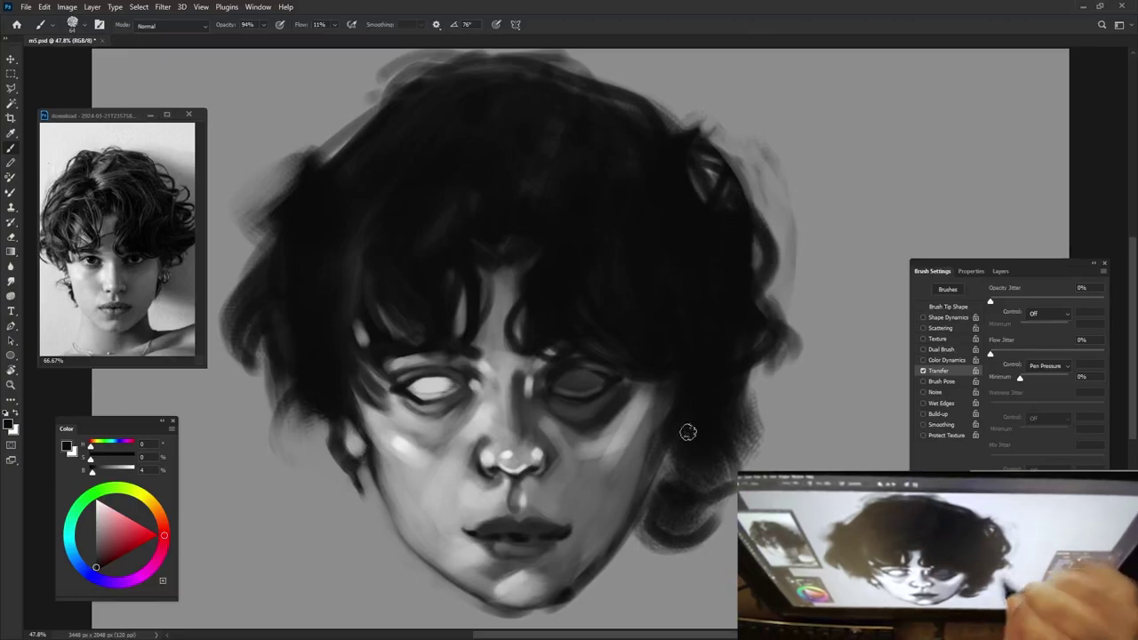
drag(770, 330, 746, 396)
drag(804, 334, 751, 391)
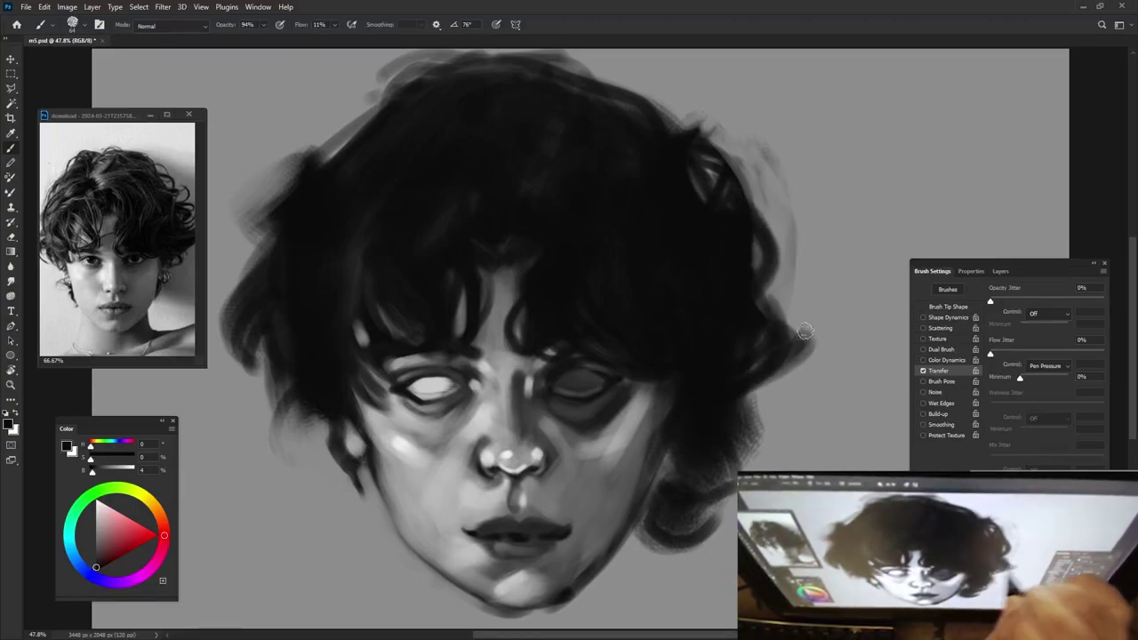
mouse_move(799, 300)
mouse_down()
mouse_move(755, 375)
mouse_move(755, 462)
mouse_up()
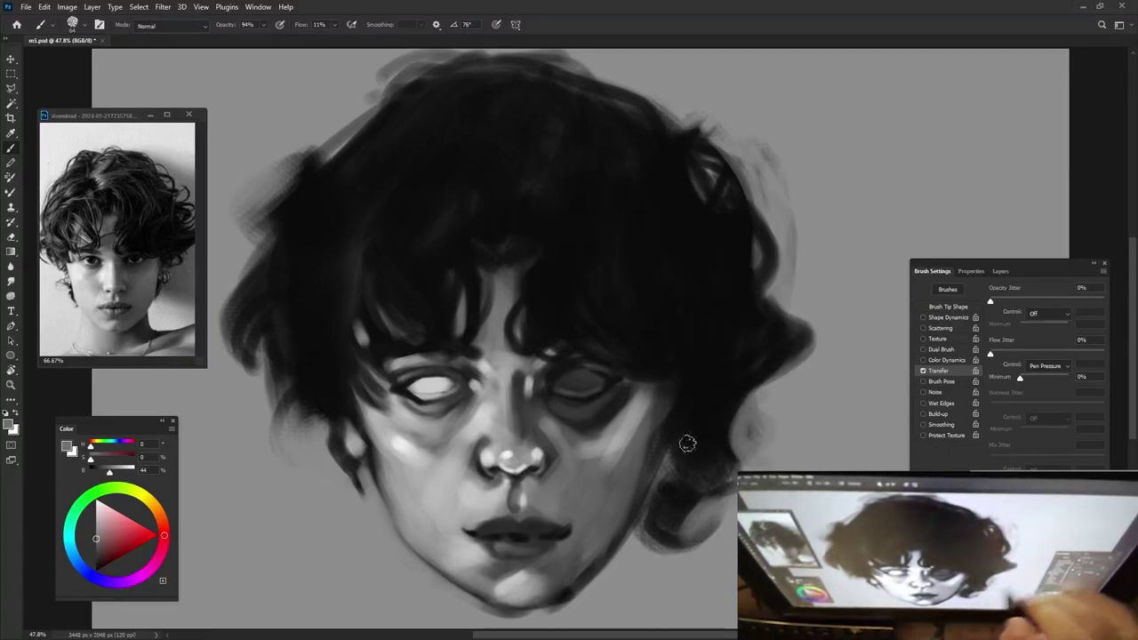
alt+click(307, 347)
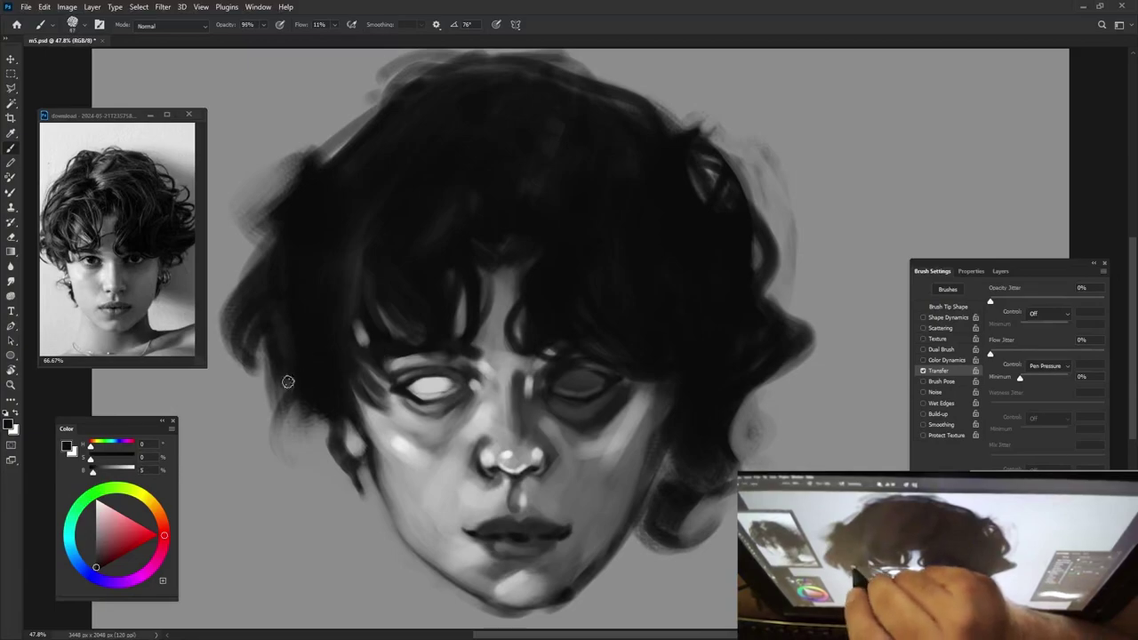
Paint black over the lower-left hair by the jaw and up the upper-left outer edge.
drag(288, 382, 306, 449)
mouse_move(280, 409)
mouse_down()
mouse_move(324, 449)
mouse_move(314, 396)
mouse_up()
mouse_move(325, 454)
mouse_down()
mouse_move(341, 414)
mouse_move(360, 464)
mouse_up()
mouse_move(347, 422)
mouse_down()
mouse_move(367, 505)
mouse_move(388, 526)
mouse_up()
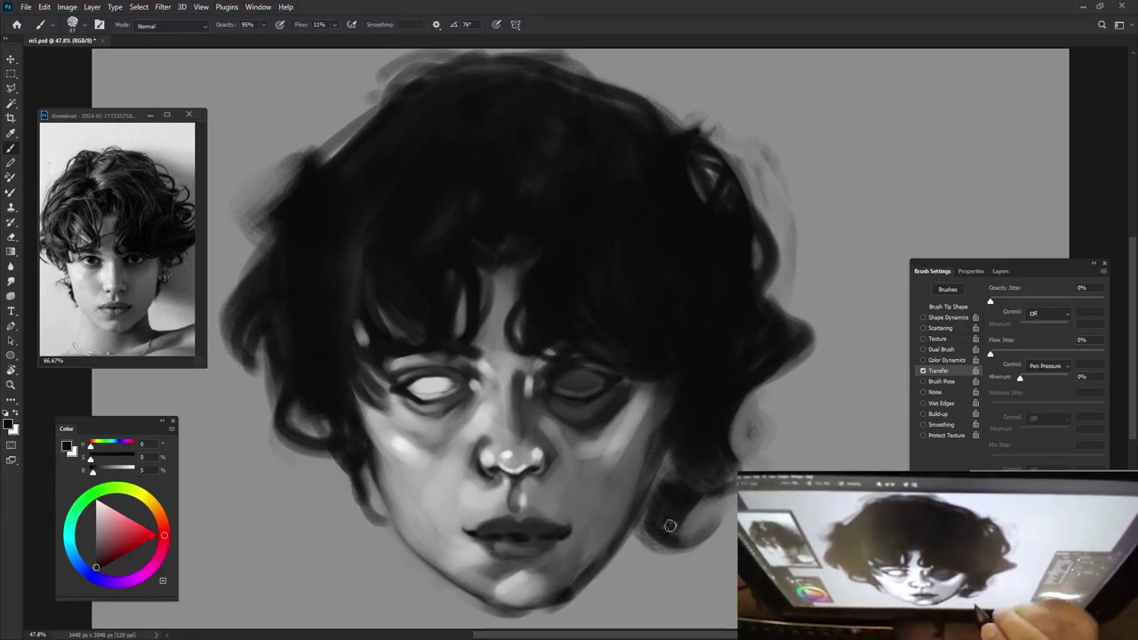
drag(271, 366, 236, 302)
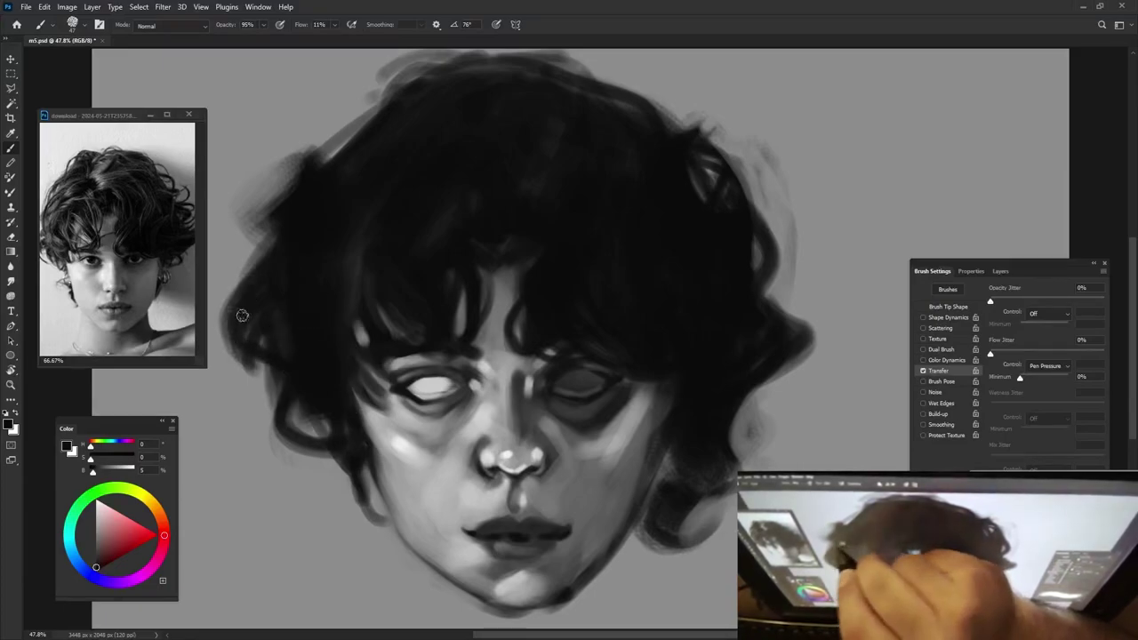
drag(266, 368, 227, 258)
drag(271, 298, 236, 236)
drag(311, 151, 271, 165)
mouse_move(262, 249)
mouse_down()
mouse_move(272, 190)
mouse_move(338, 152)
mouse_move(312, 168)
mouse_move(404, 71)
mouse_move(503, 81)
mouse_move(445, 57)
mouse_move(378, 84)
mouse_up()
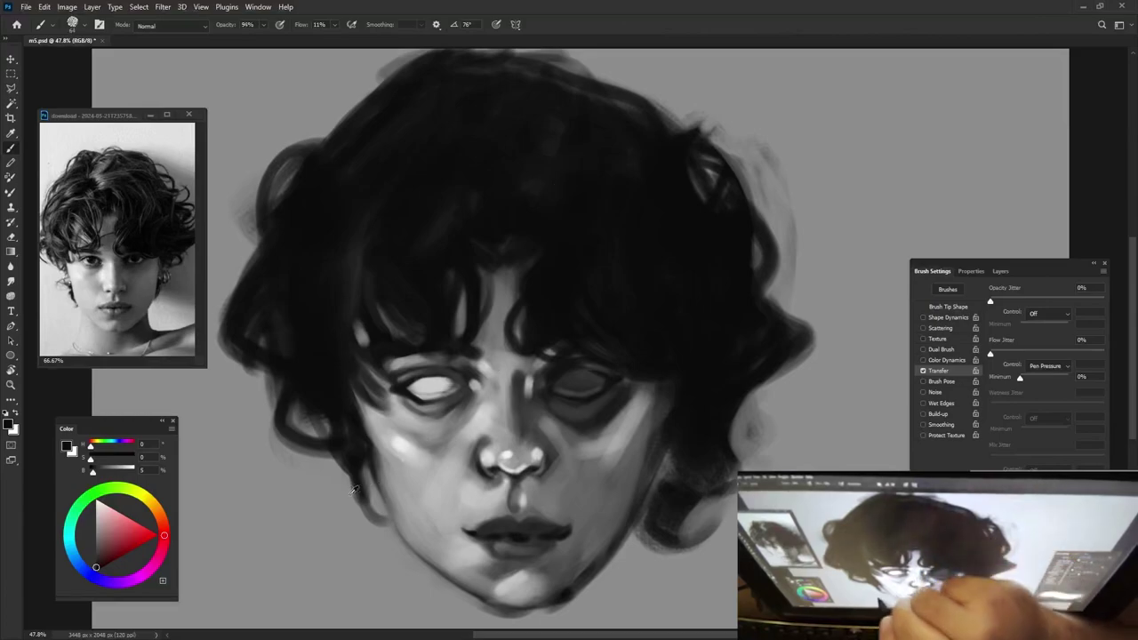
Paint light grey strands into the top and upper-left hair.
alt+click(402, 419)
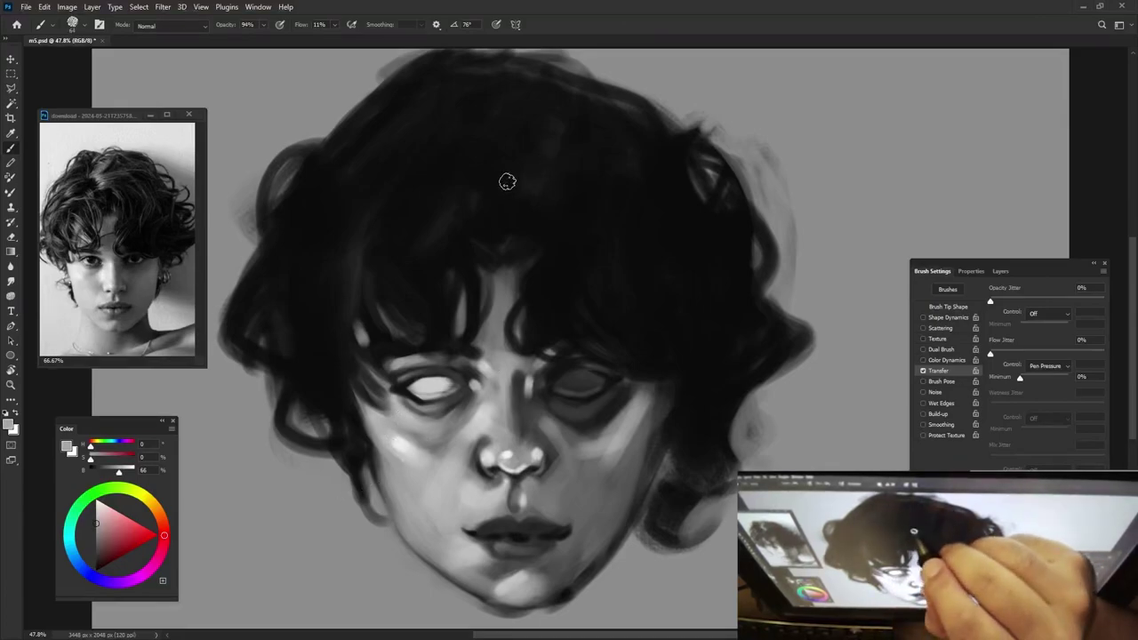
mouse_move(508, 180)
mouse_down()
mouse_move(521, 166)
mouse_move(503, 159)
mouse_move(507, 133)
mouse_move(546, 107)
mouse_move(541, 133)
mouse_move(494, 184)
mouse_up()
alt+click(555, 103)
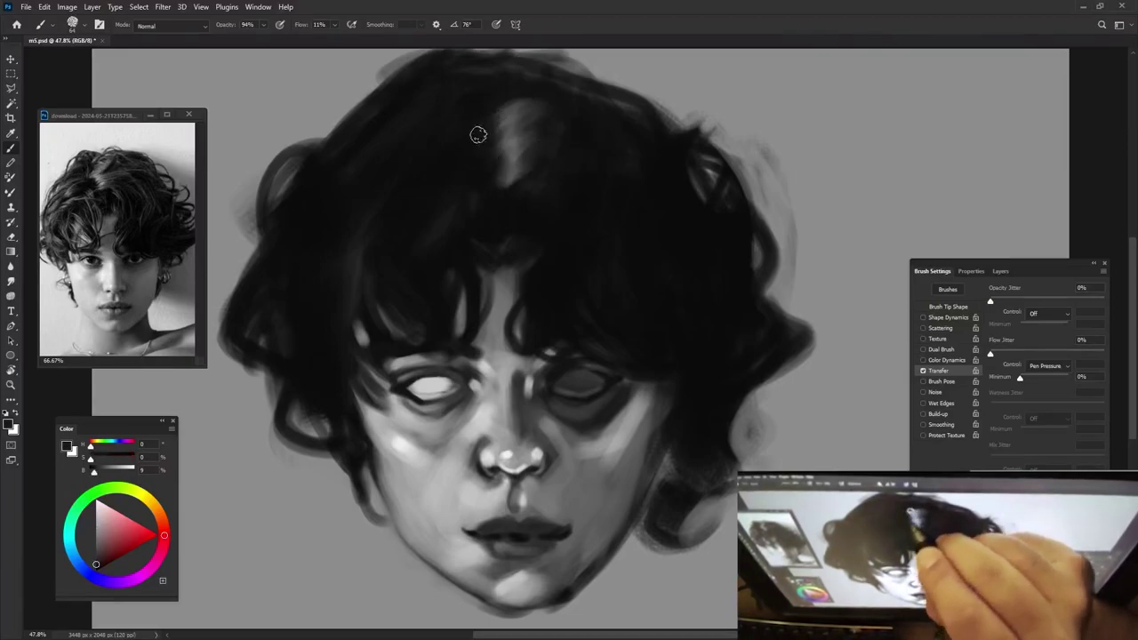
alt+click(514, 145)
mouse_move(518, 224)
mouse_down()
mouse_move(521, 204)
mouse_move(538, 200)
mouse_up()
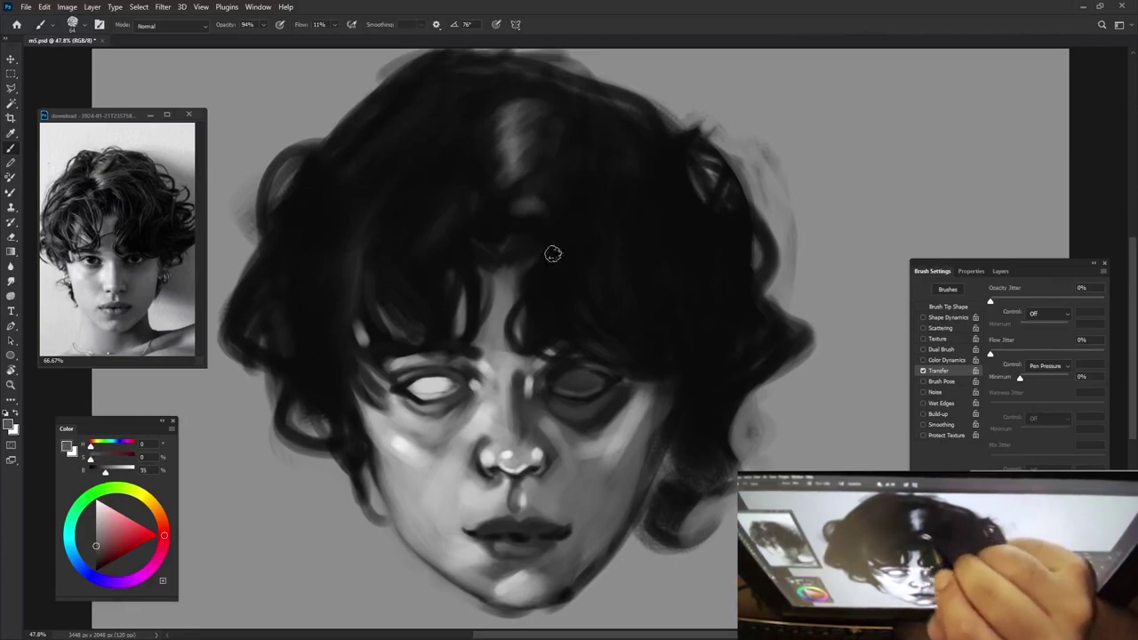
drag(402, 217, 444, 177)
mouse_move(351, 181)
mouse_down()
mouse_move(409, 133)
mouse_move(394, 101)
mouse_move(343, 190)
mouse_move(433, 159)
mouse_move(436, 190)
mouse_move(401, 239)
mouse_move(419, 241)
mouse_up()
Add lighter strands to the right-side hair and a dark stroke beside the eye.
alt+click(409, 134)
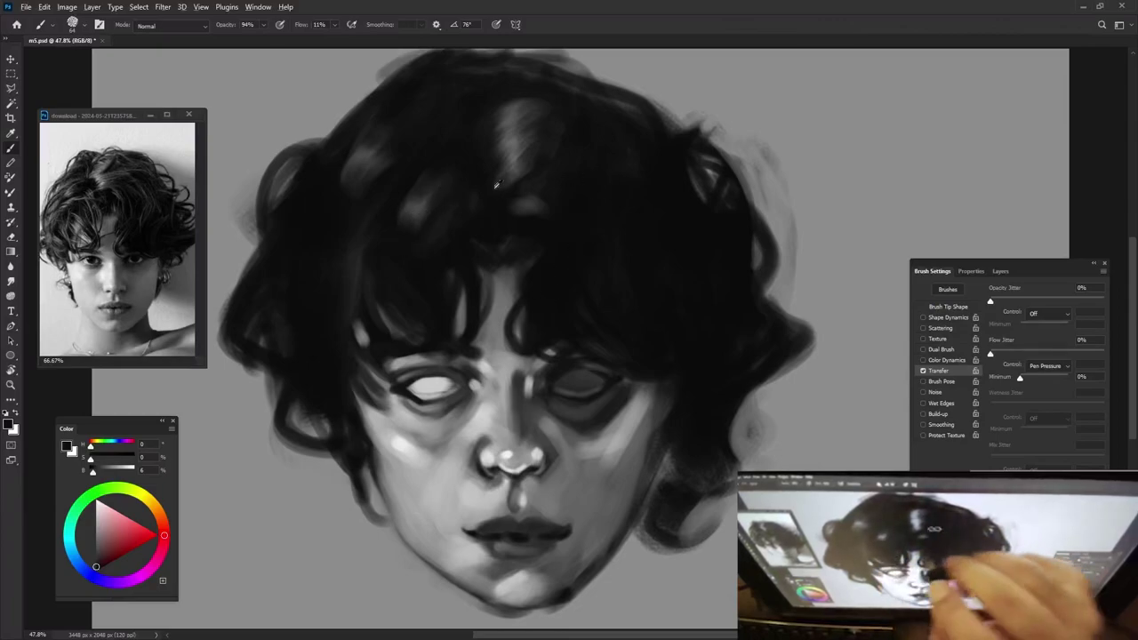
alt+click(612, 249)
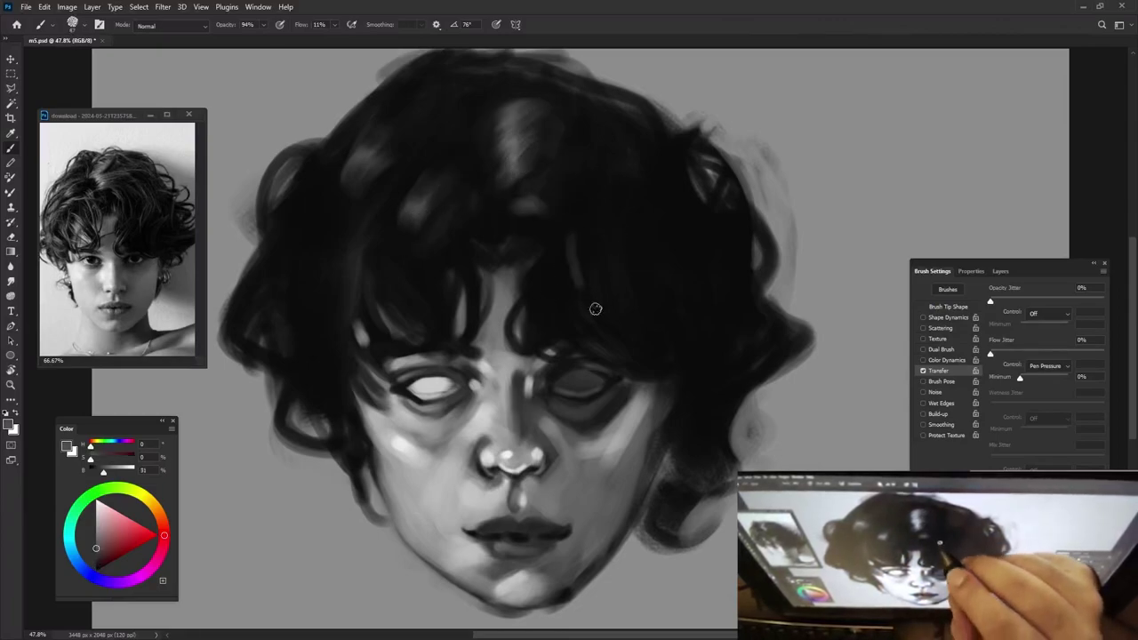
mouse_move(596, 308)
mouse_down()
mouse_move(592, 254)
mouse_move(617, 279)
mouse_move(617, 223)
mouse_move(588, 215)
mouse_up()
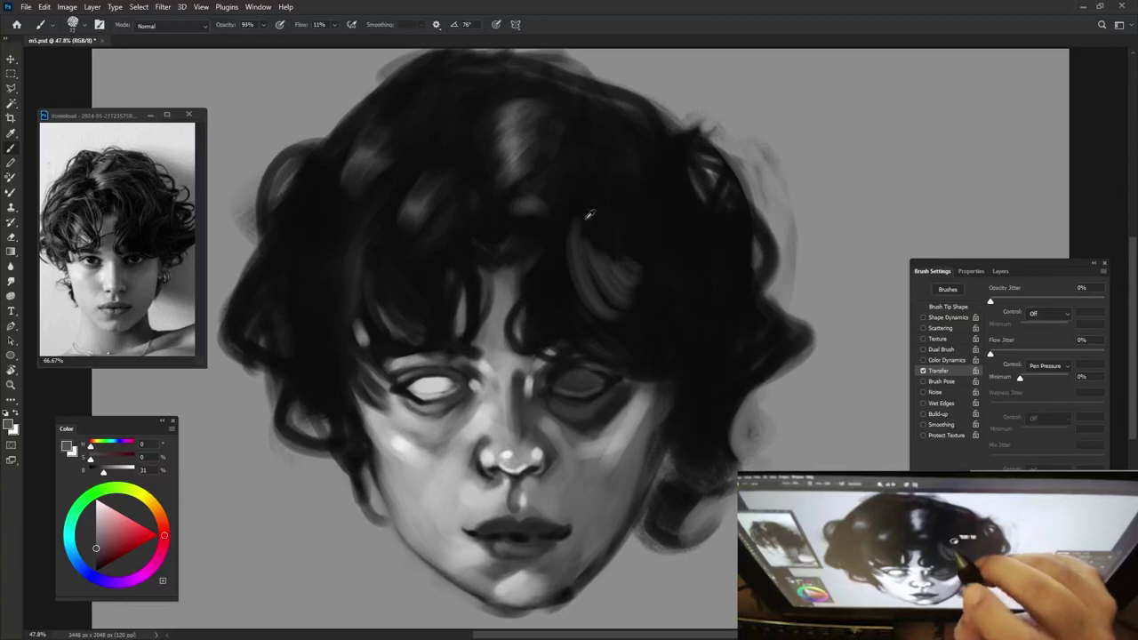
alt+click(588, 214)
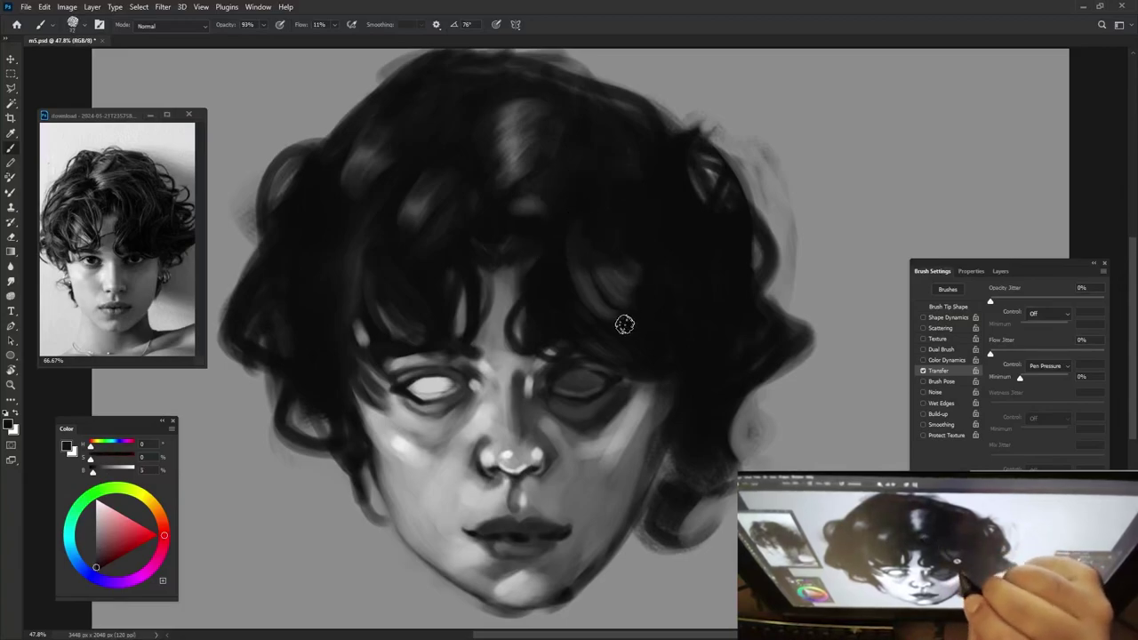
alt+click(617, 238)
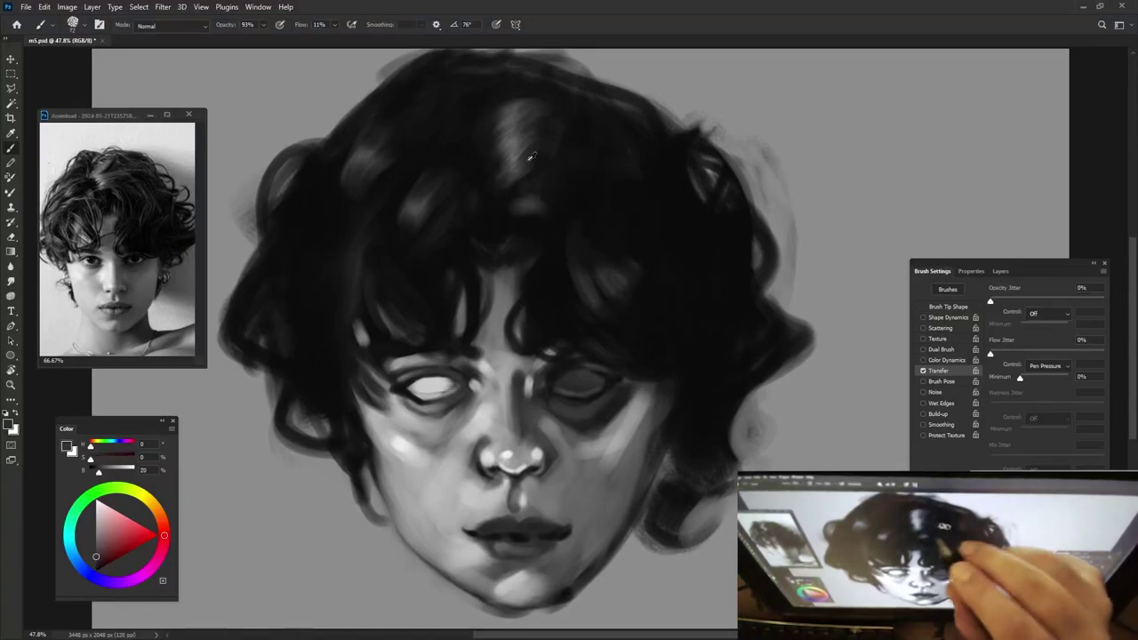
mouse_move(690, 254)
mouse_down()
mouse_move(707, 258)
mouse_move(711, 322)
mouse_up()
alt+click(714, 257)
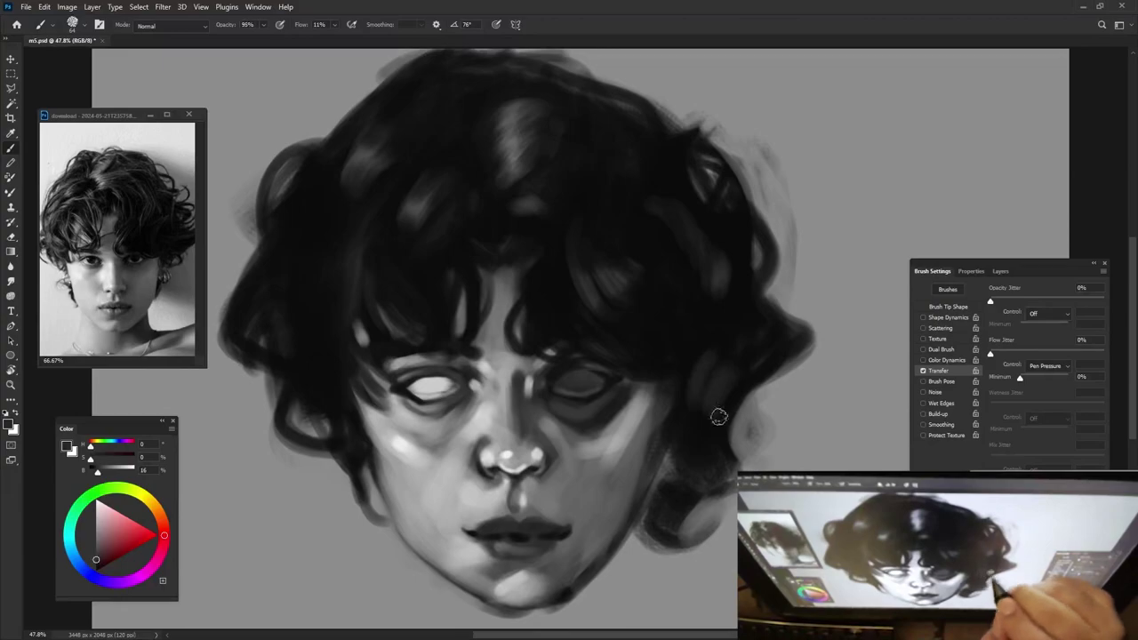
alt+click(717, 332)
drag(731, 350, 696, 416)
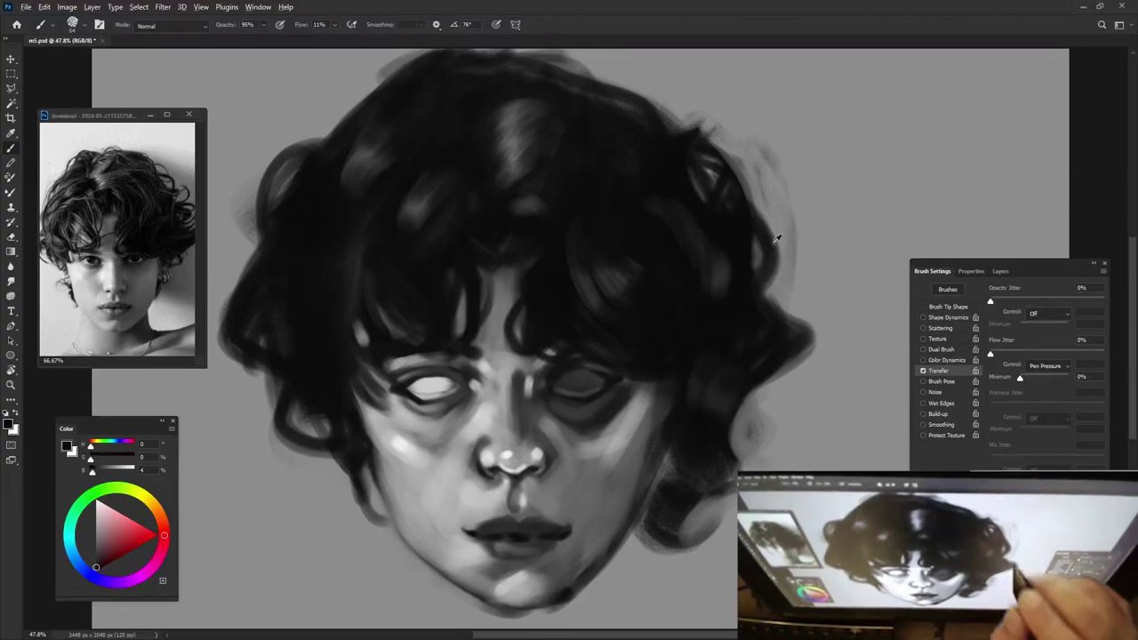
Paint light strokes over the top of the hair, then darken over them.
alt+click(513, 146)
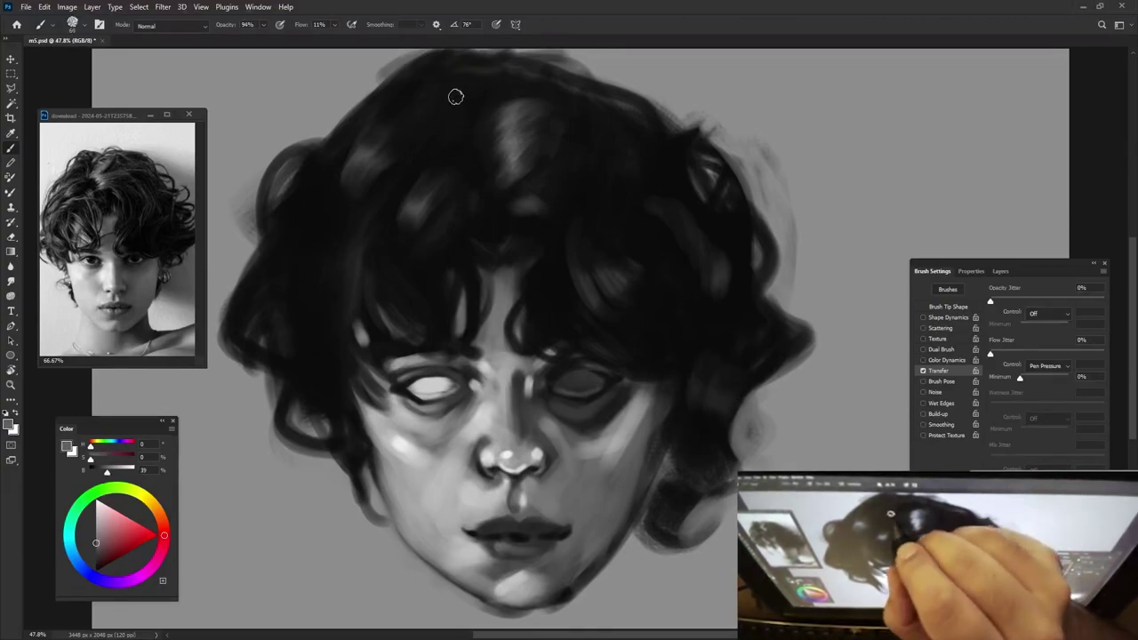
mouse_move(454, 96)
mouse_down()
mouse_move(447, 72)
mouse_move(436, 89)
mouse_move(412, 83)
mouse_move(454, 74)
mouse_up()
alt+click(411, 83)
drag(454, 74, 477, 111)
alt+click(456, 84)
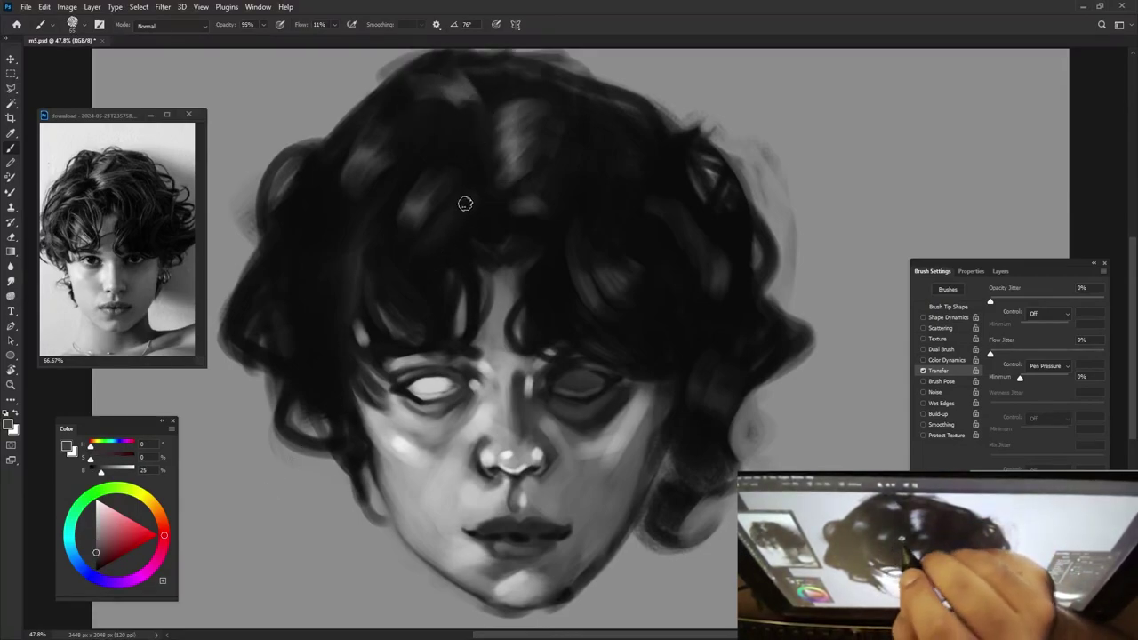
drag(465, 203, 446, 254)
alt+click(455, 240)
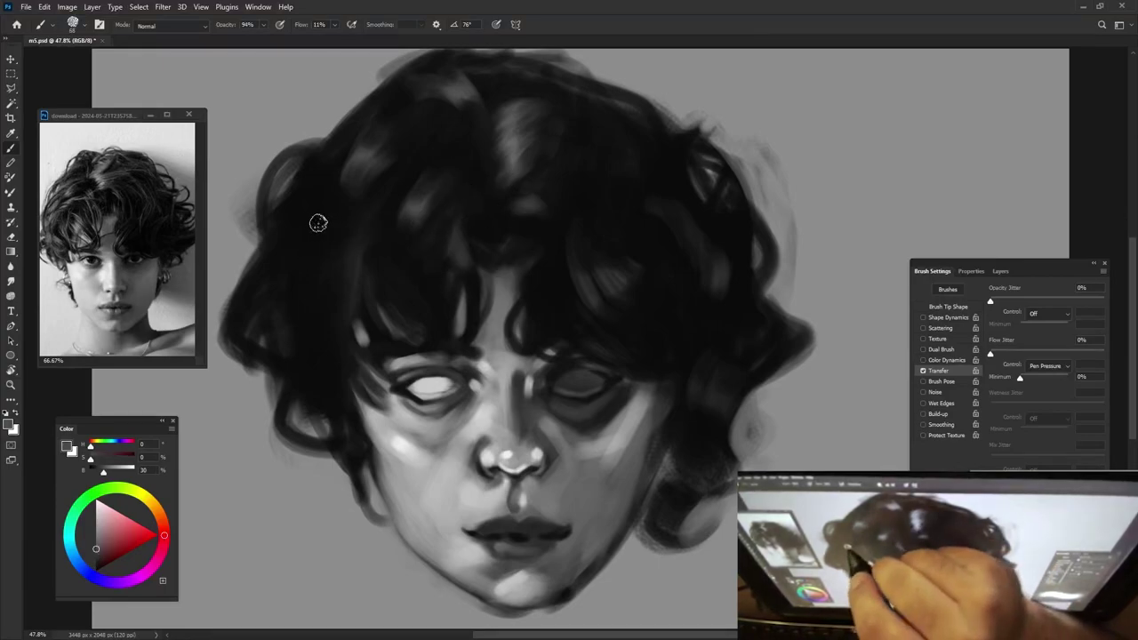
Refine the left hair with light strokes and near-black accents around the curls.
mouse_move(317, 223)
mouse_down()
mouse_move(308, 302)
mouse_move(328, 273)
mouse_up()
alt+click(328, 273)
drag(323, 204, 325, 255)
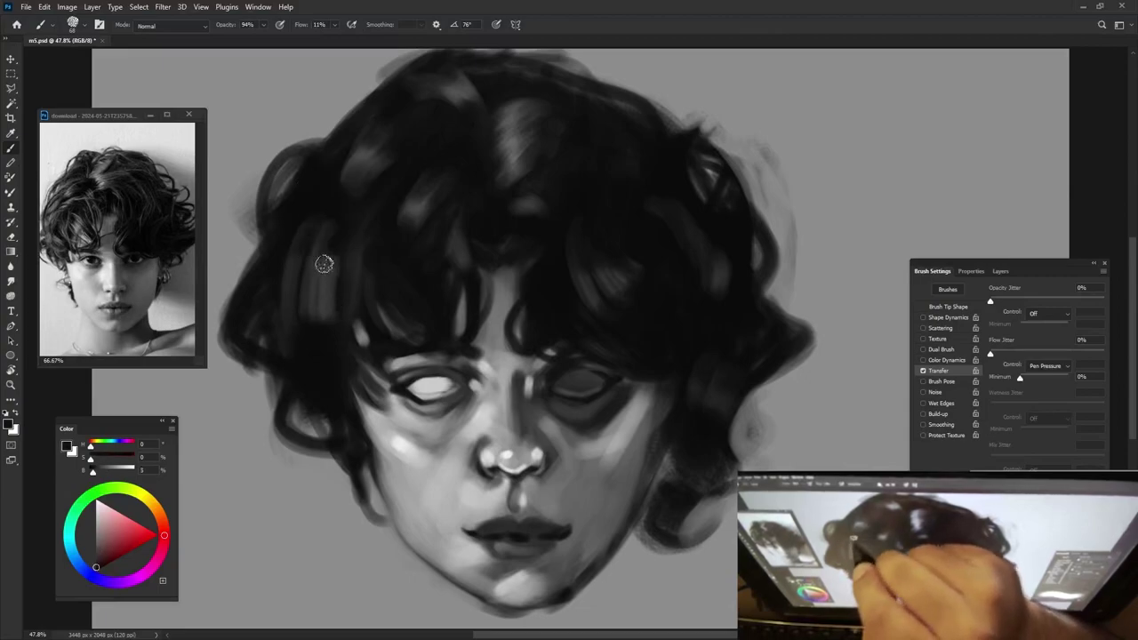
drag(287, 318, 319, 323)
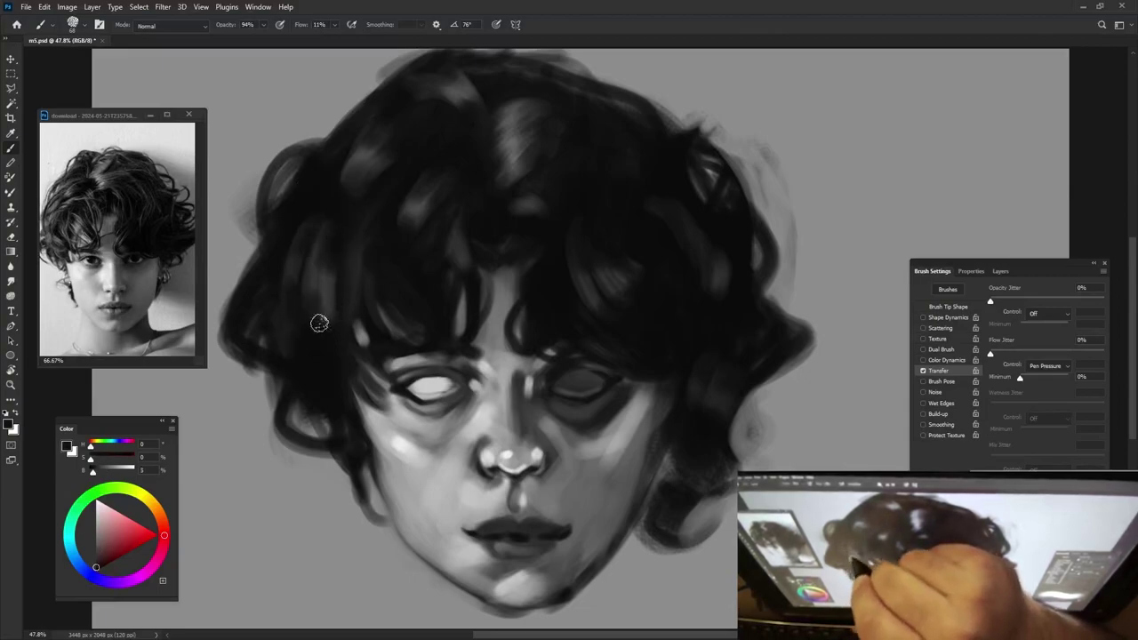
alt+click(521, 114)
drag(400, 360, 331, 395)
alt+click(313, 368)
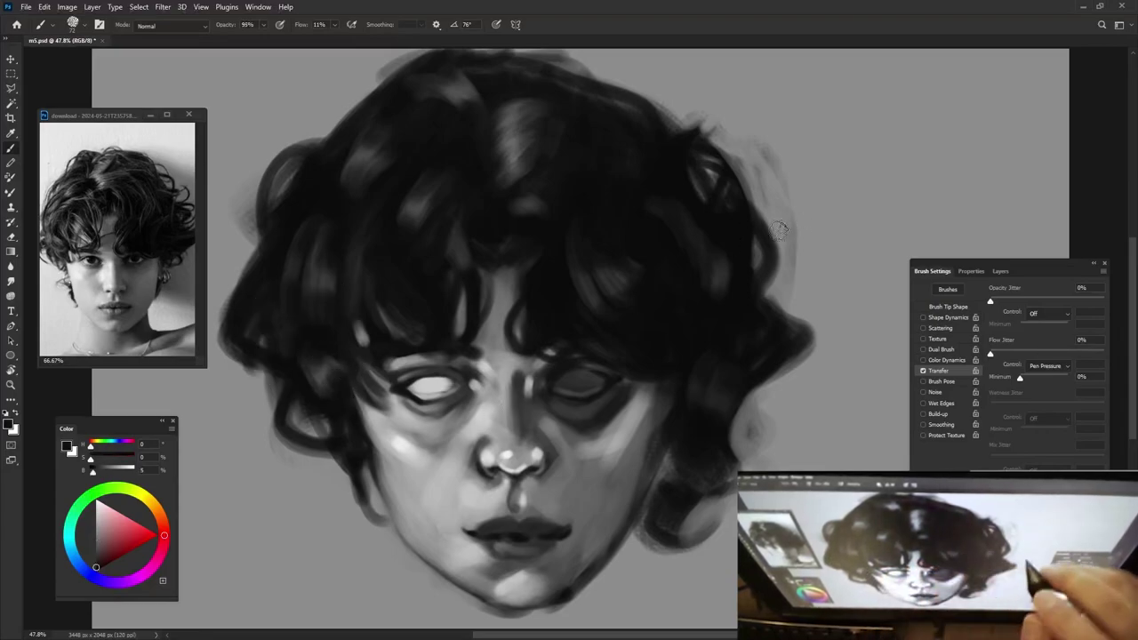
alt+click(525, 205)
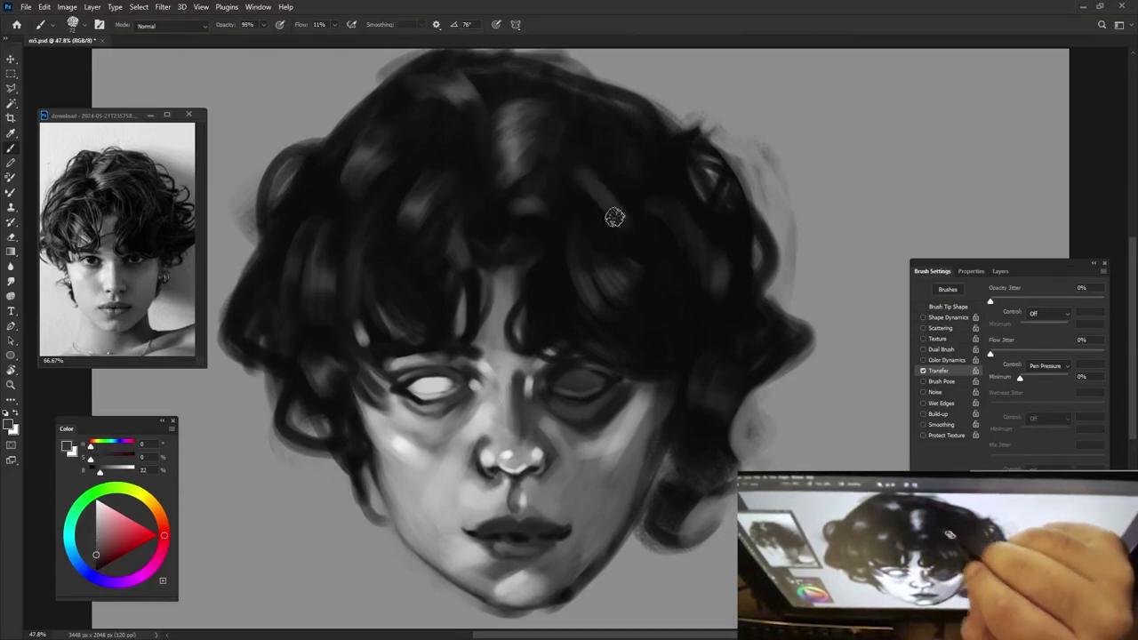
alt+click(589, 131)
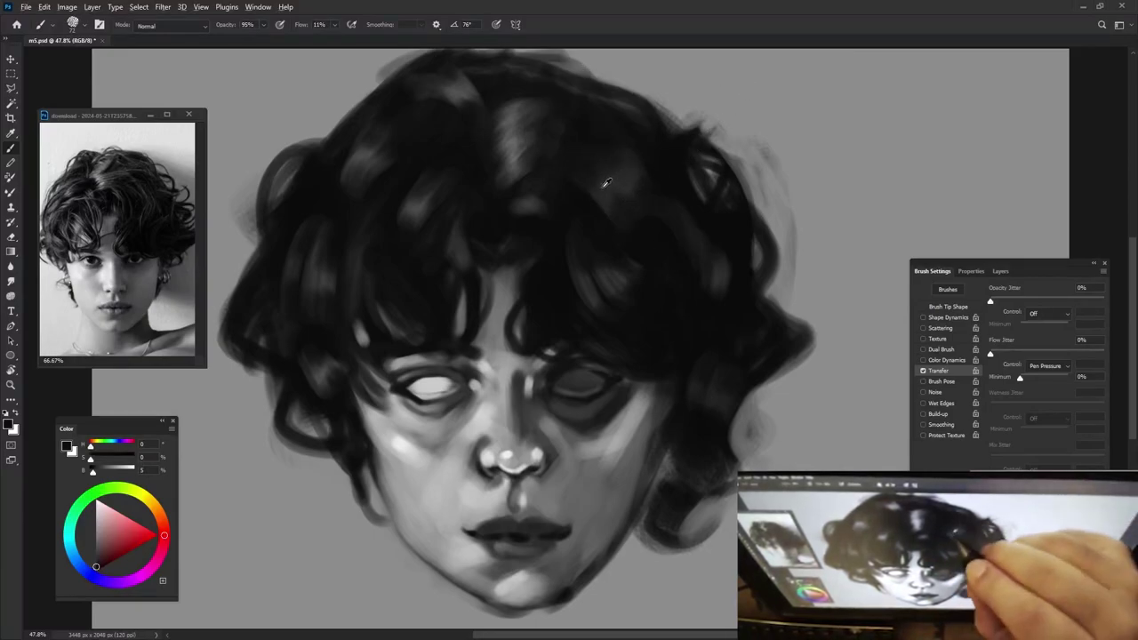
alt+click(656, 331)
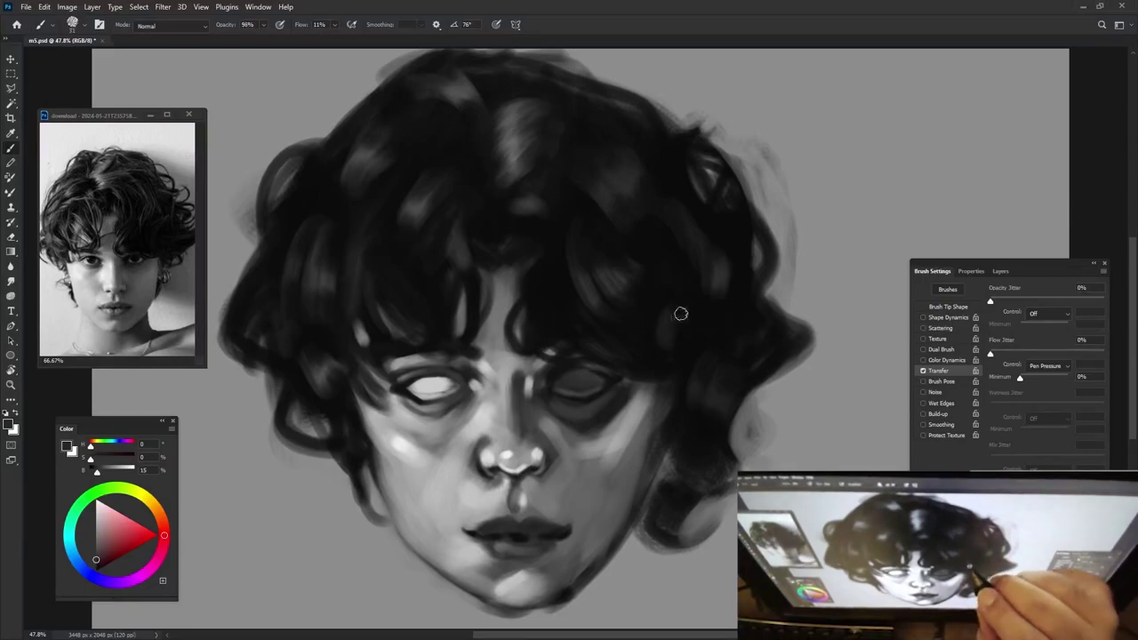
alt+click(683, 320)
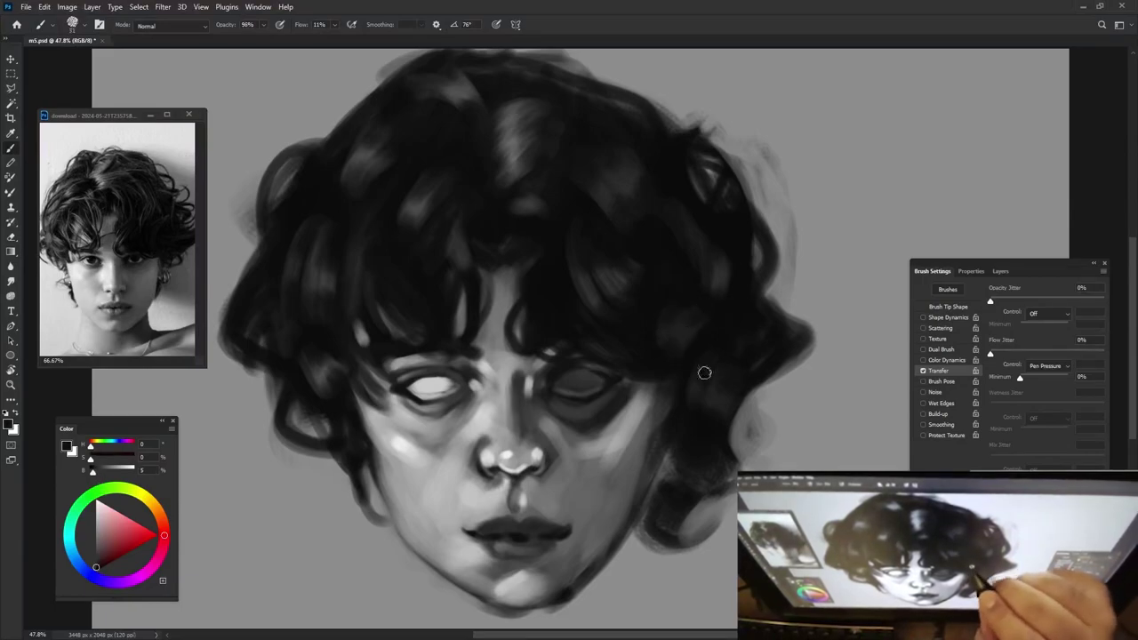
Lighten the right eye area and slightly adjust brush size and opacity.
alt+click(477, 381)
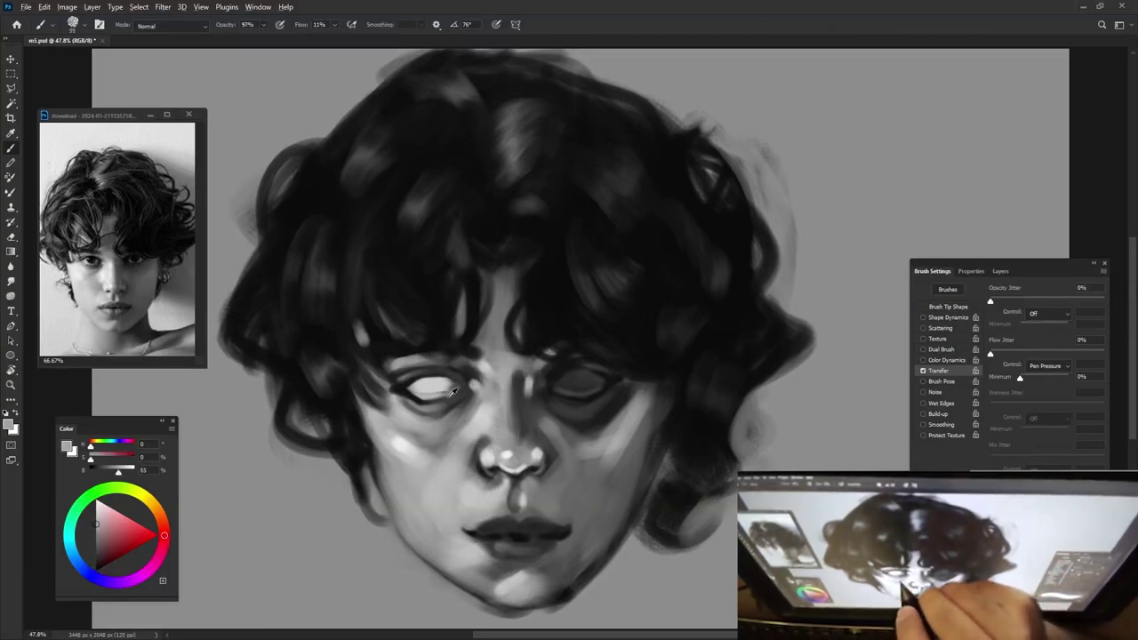
alt+click(413, 398)
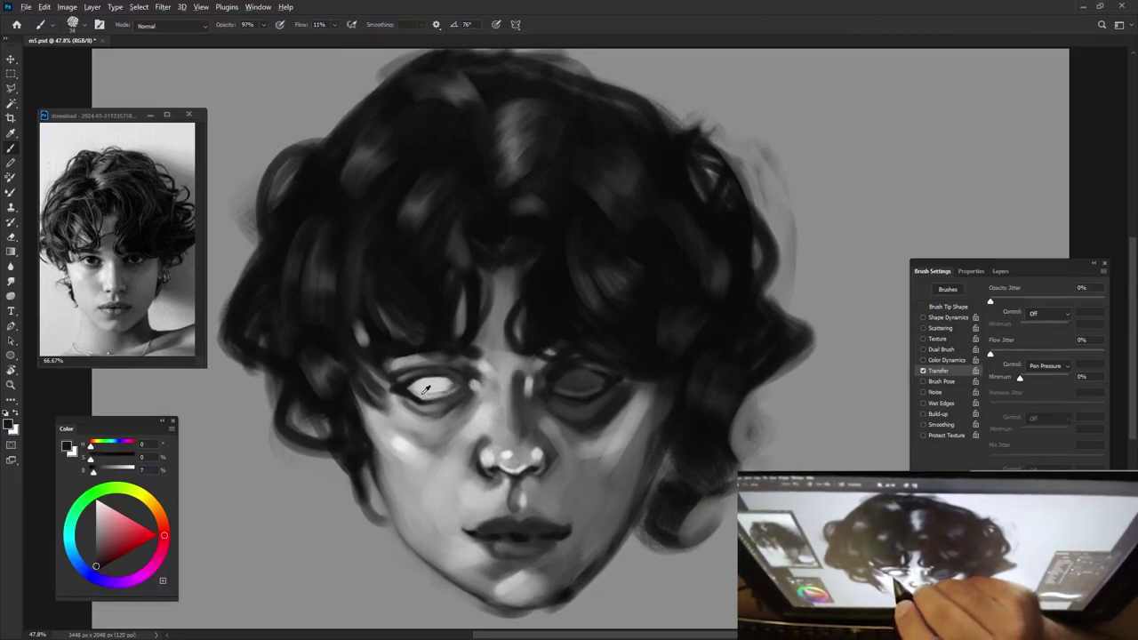
alt+click(416, 391)
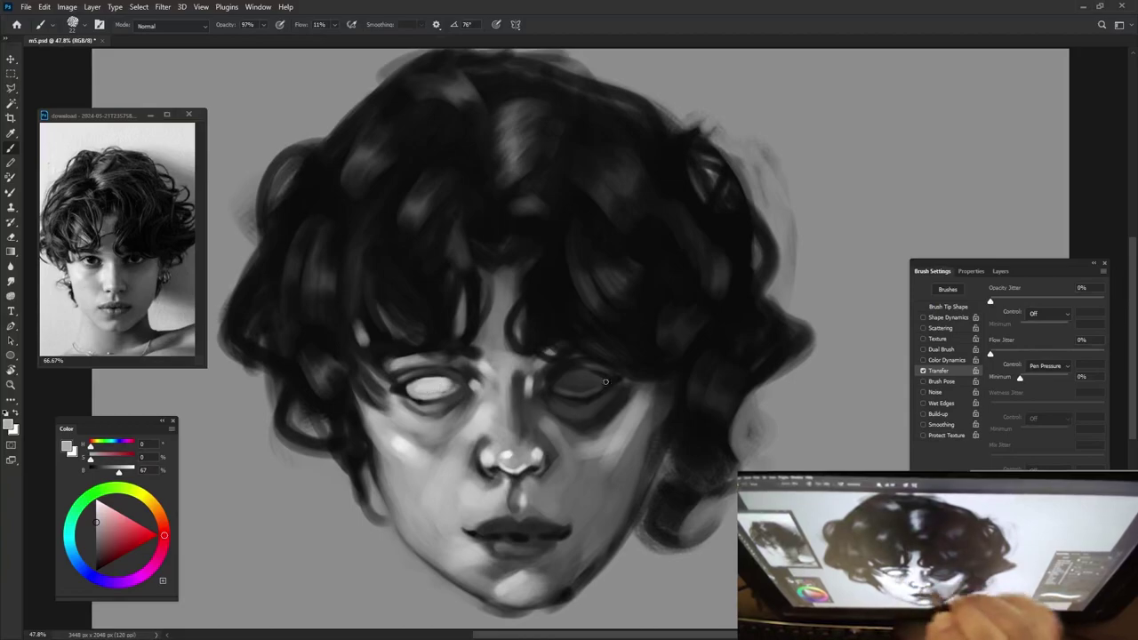
drag(567, 382, 596, 383)
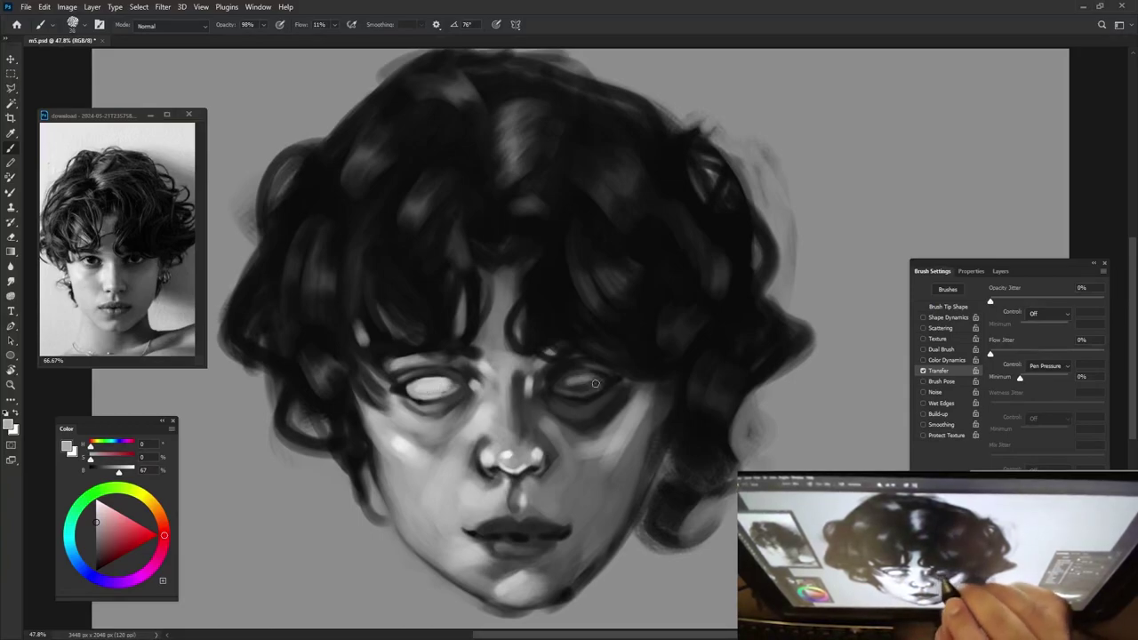
alt+click(583, 381)
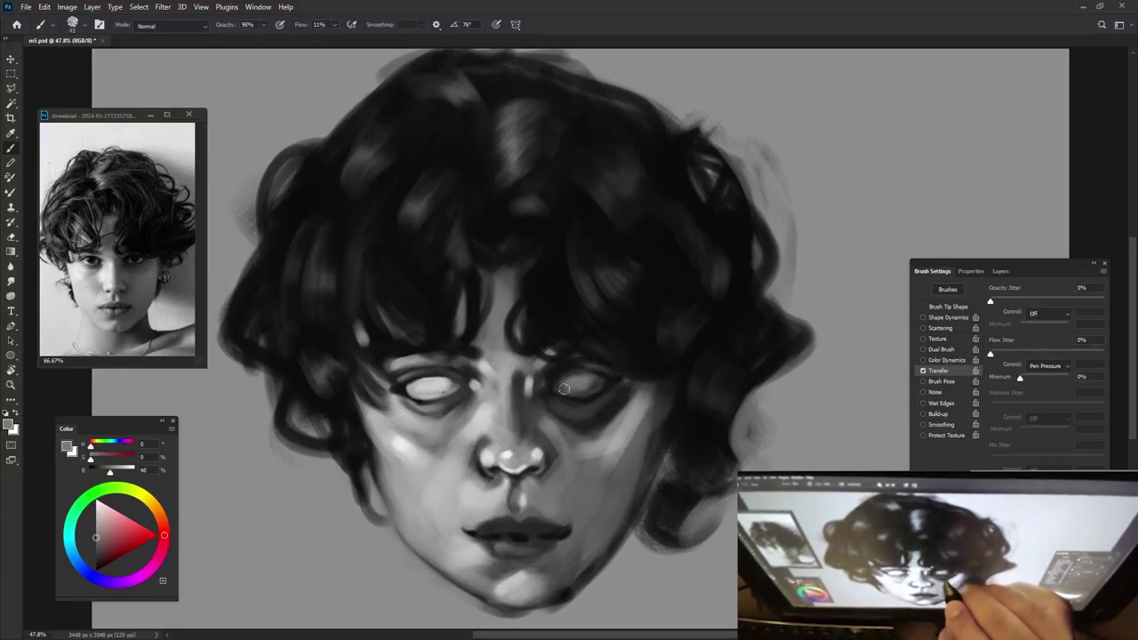
alt+right_click(624, 371)
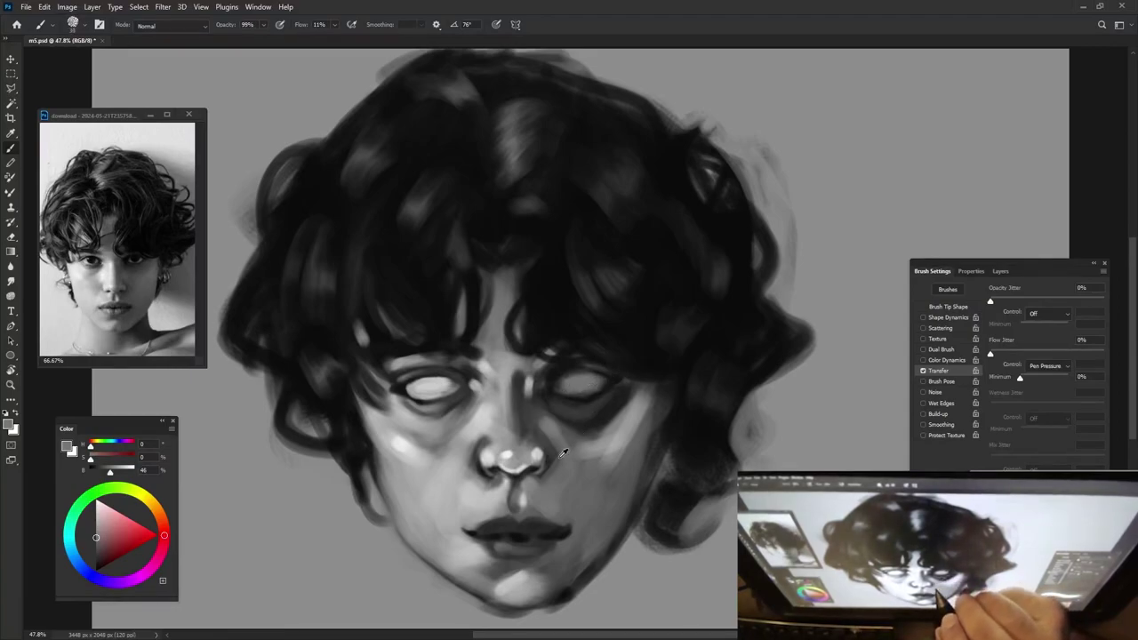
alt+click(605, 383)
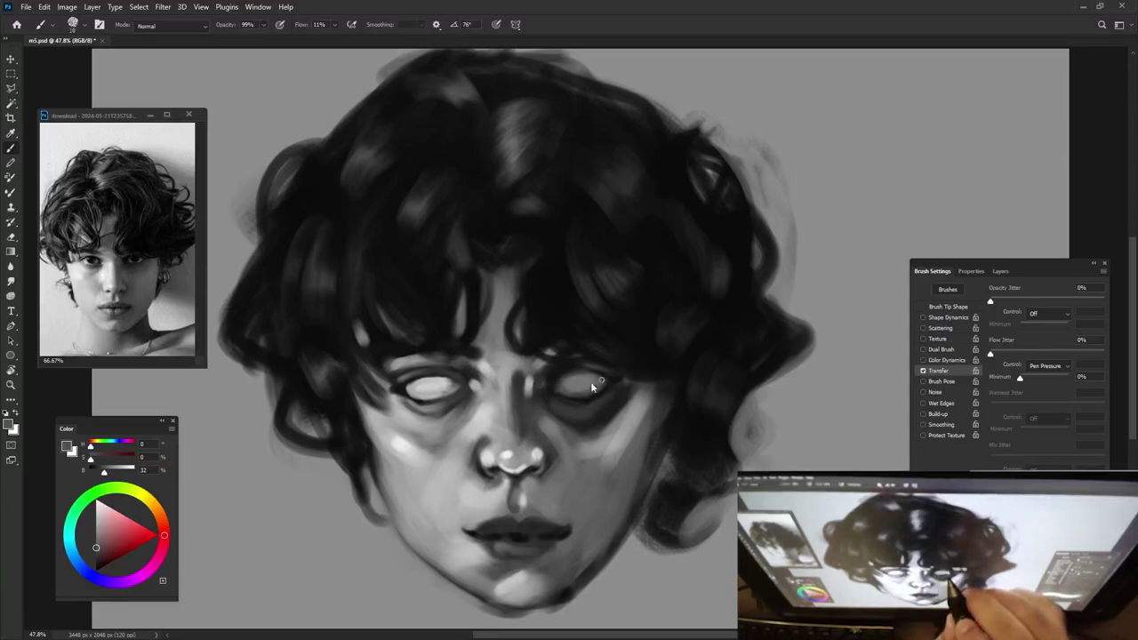
Shade beside the nose bridge and darken the left eye's inner corner.
alt+click(480, 381)
alt+right_click(536, 392)
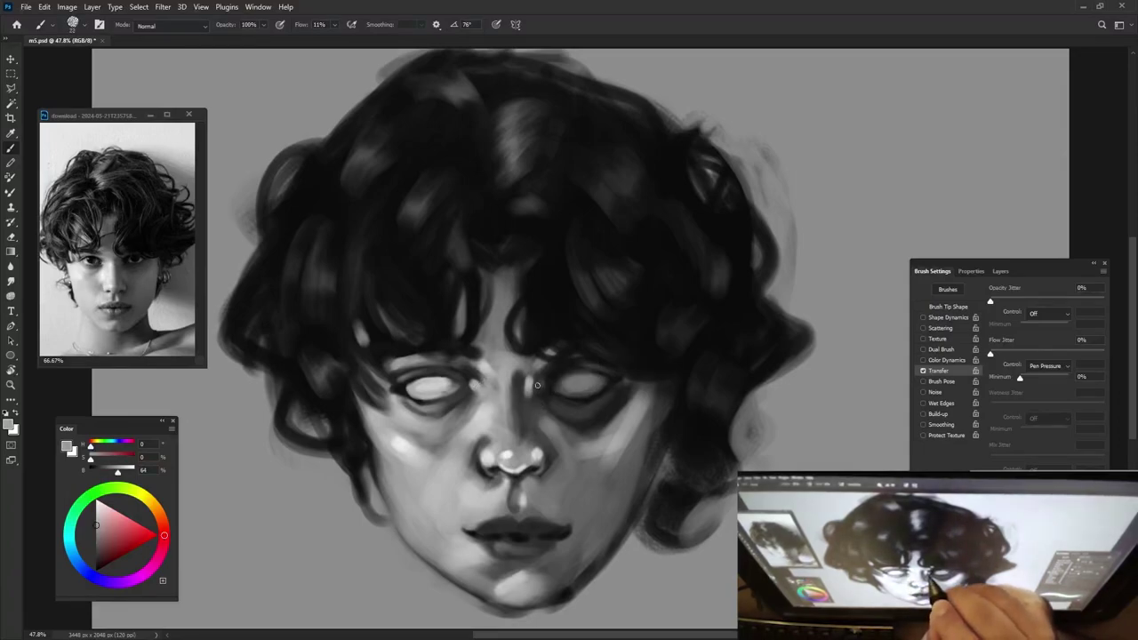
alt+right_click(537, 385)
alt+click(533, 384)
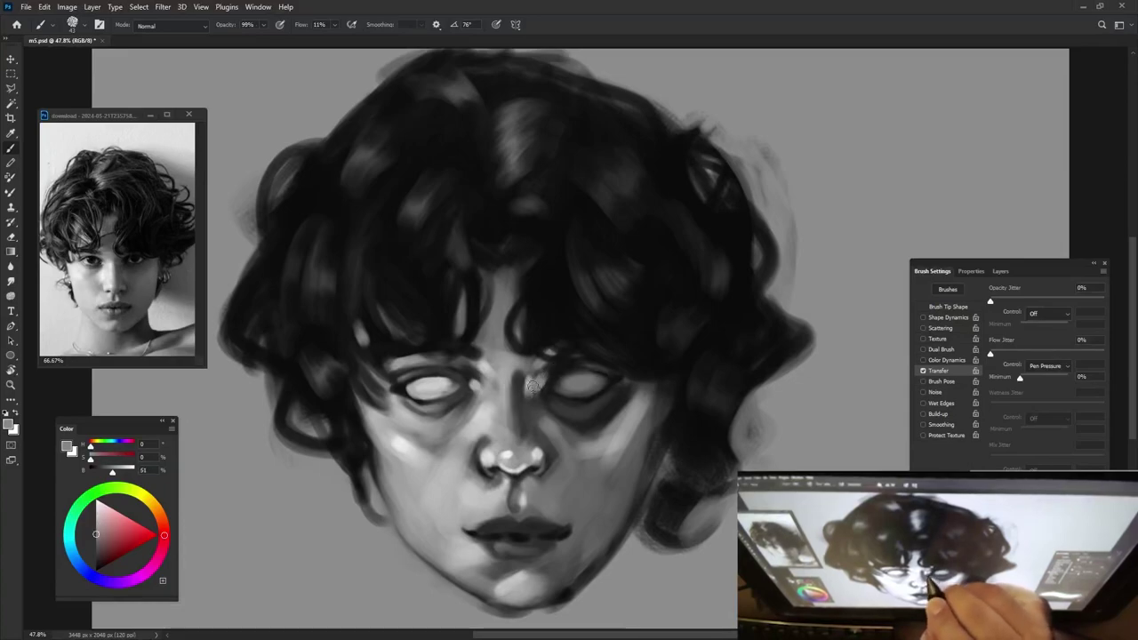
drag(536, 384, 538, 413)
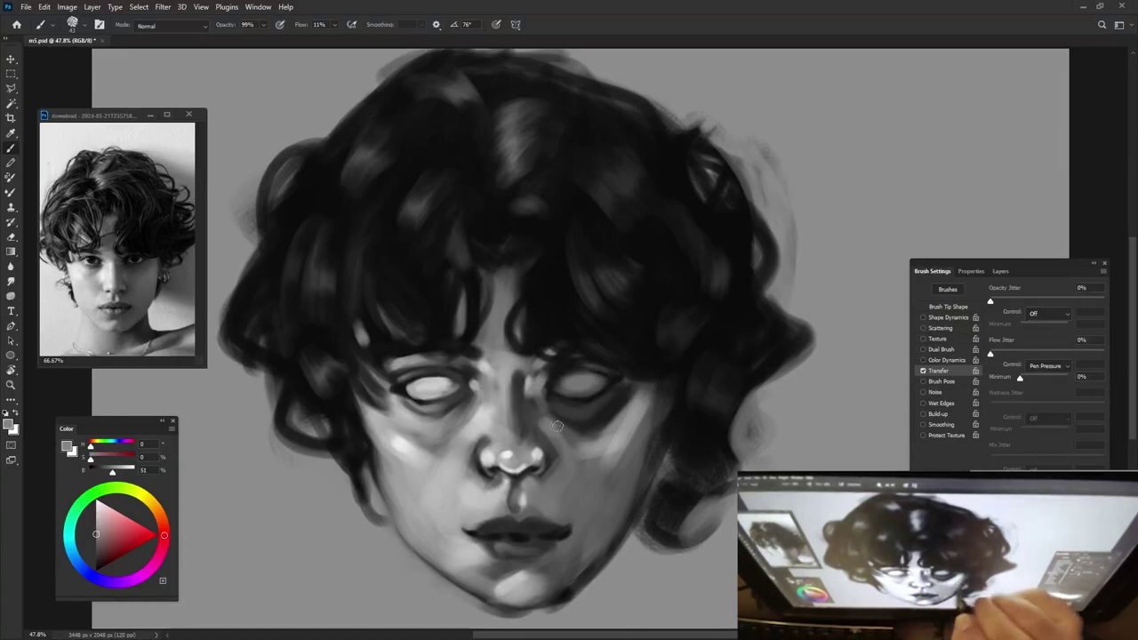
alt+click(536, 388)
alt+right_click(541, 405)
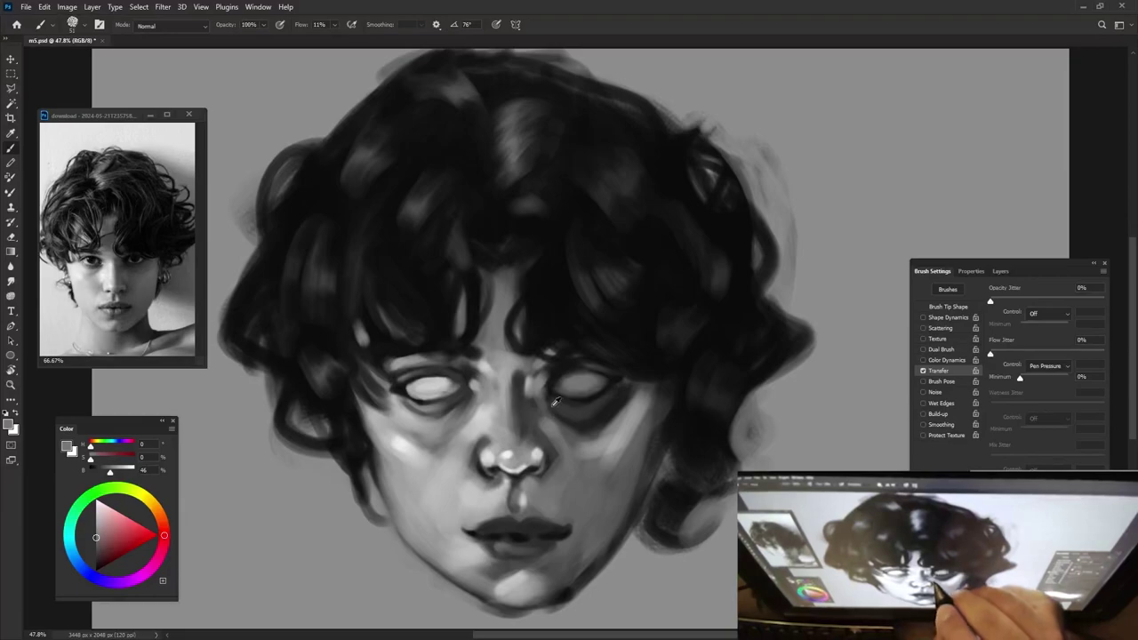
drag(473, 389, 466, 407)
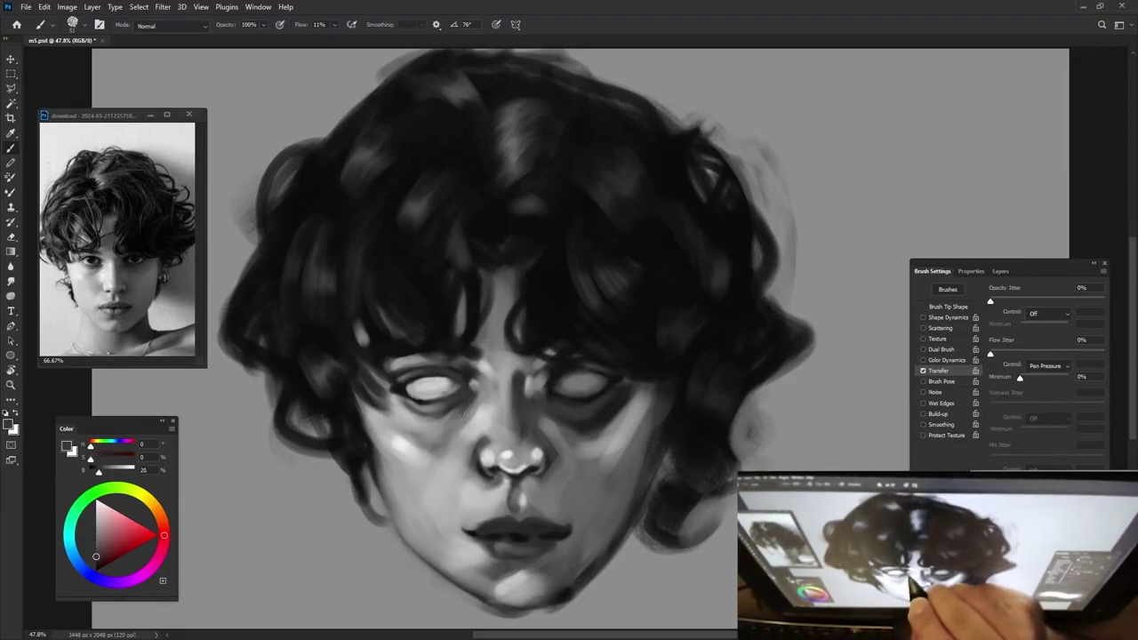
Sample light grey from the eye white and brush it over the right eye.
alt+click(558, 366)
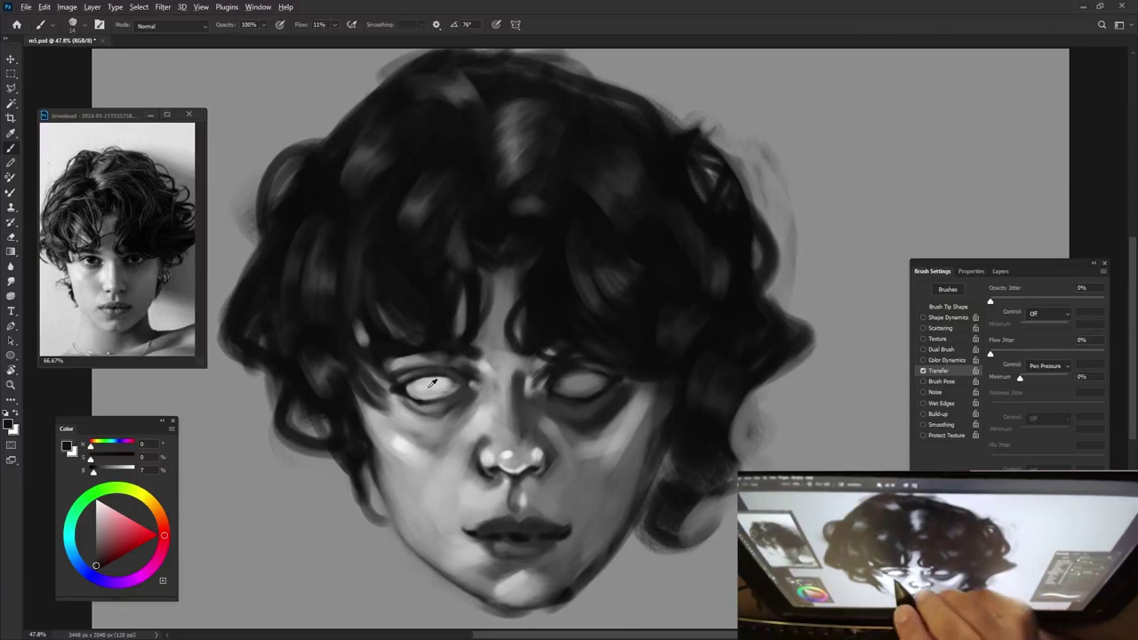
alt+click(463, 382)
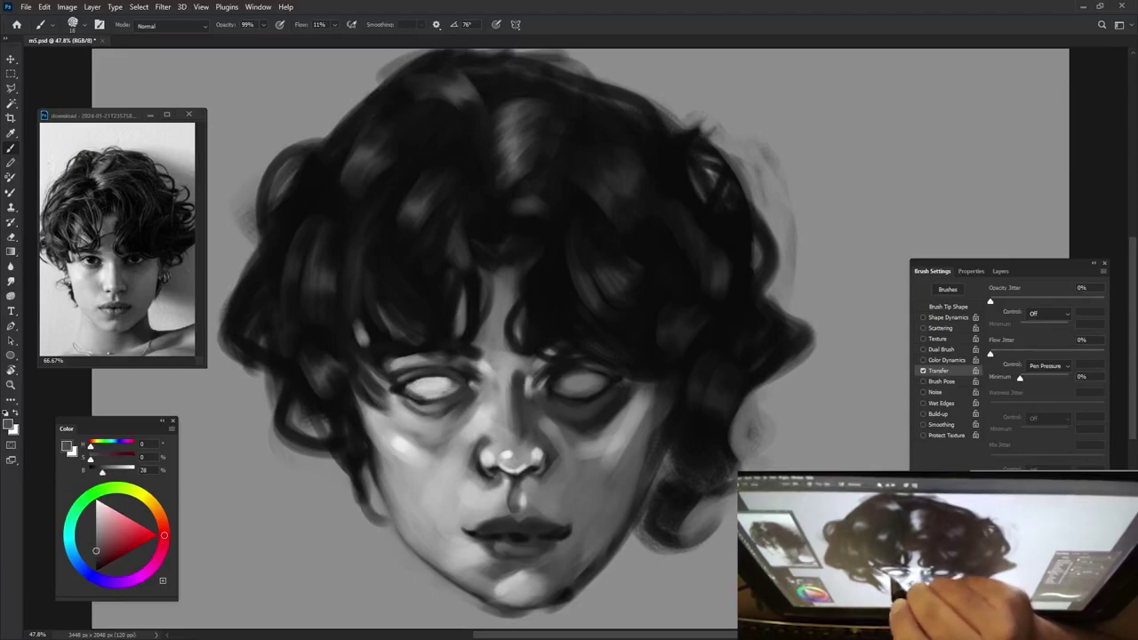
alt+click(425, 391)
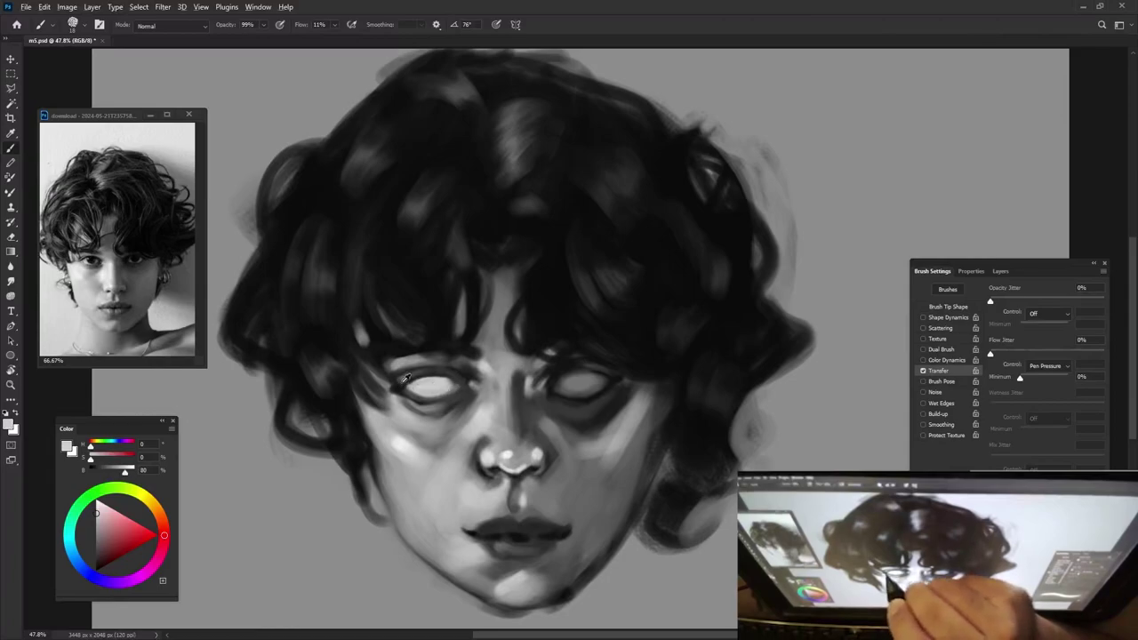
alt+click(404, 391)
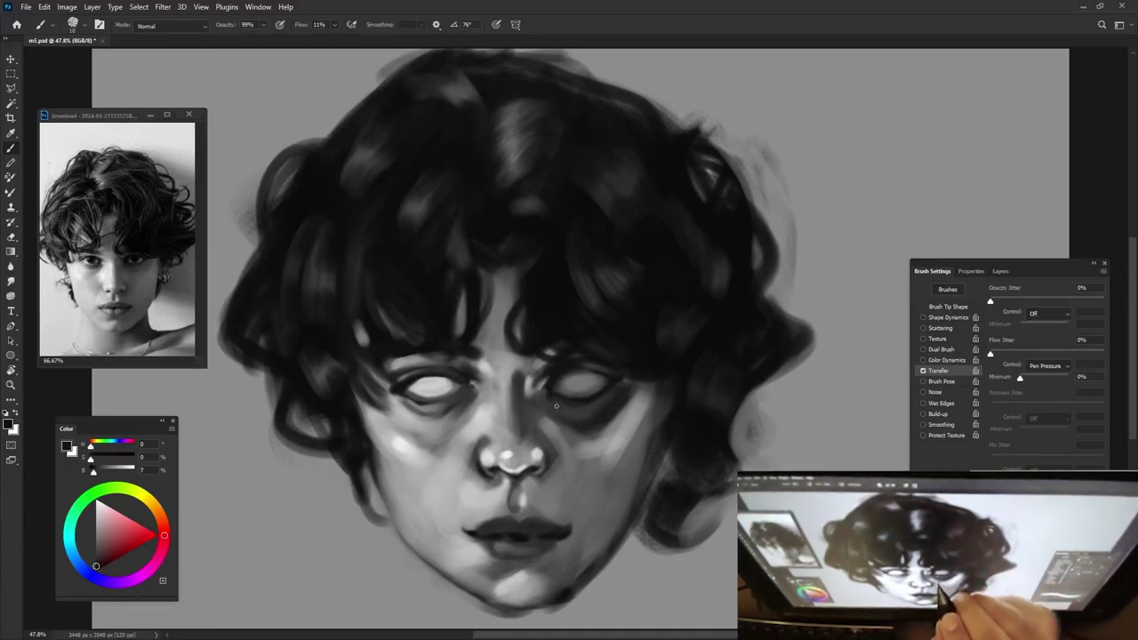
alt+click(555, 378)
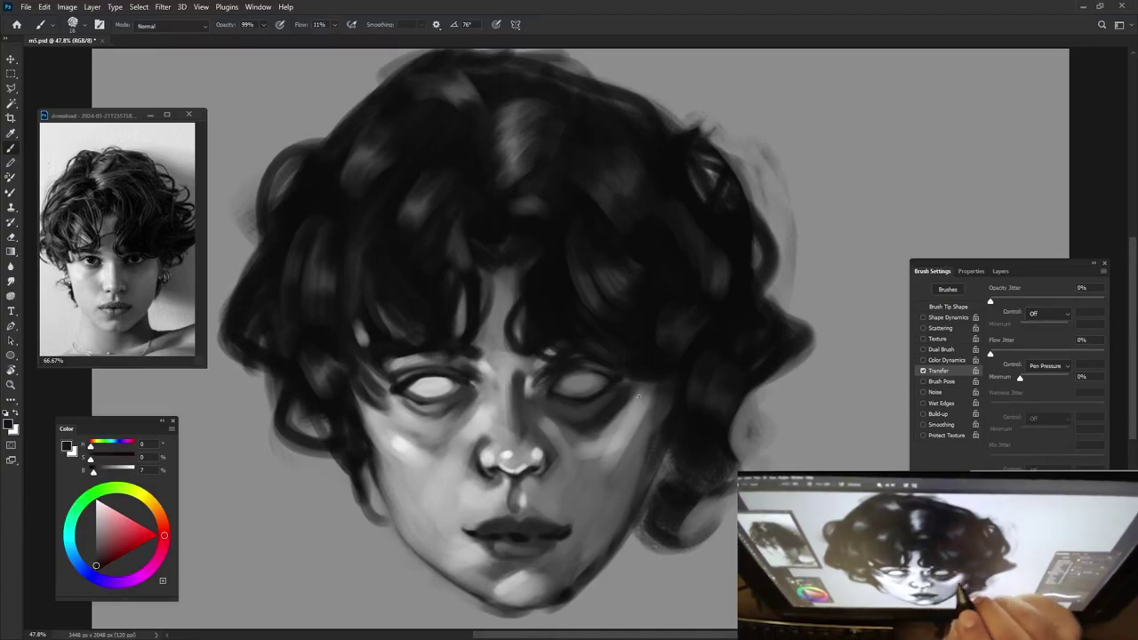
alt+click(591, 399)
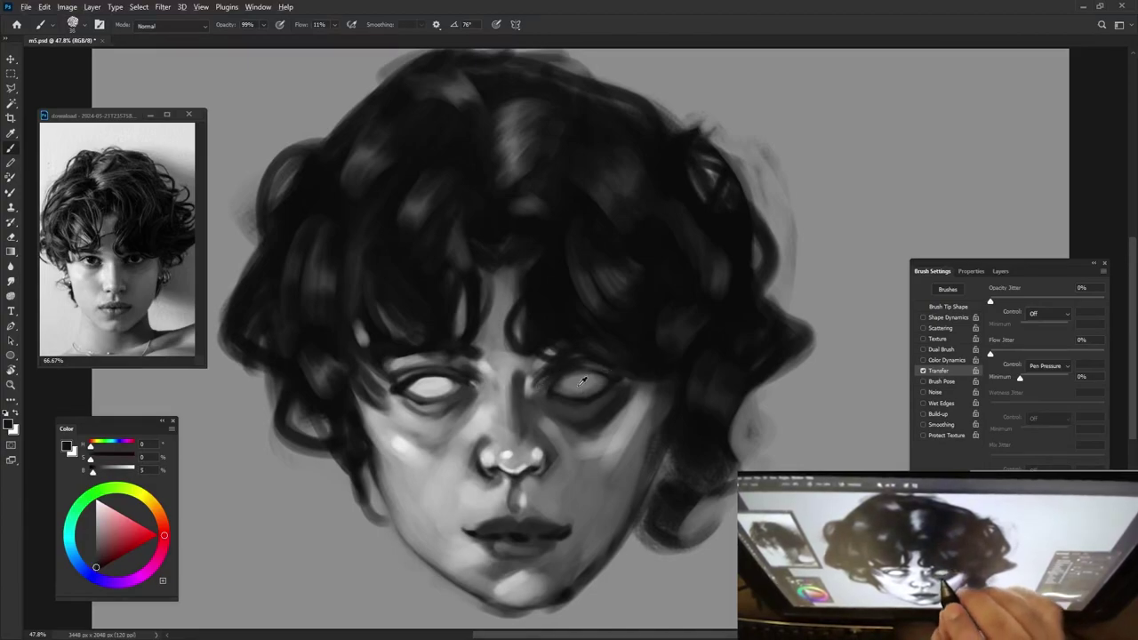
alt+click(592, 388)
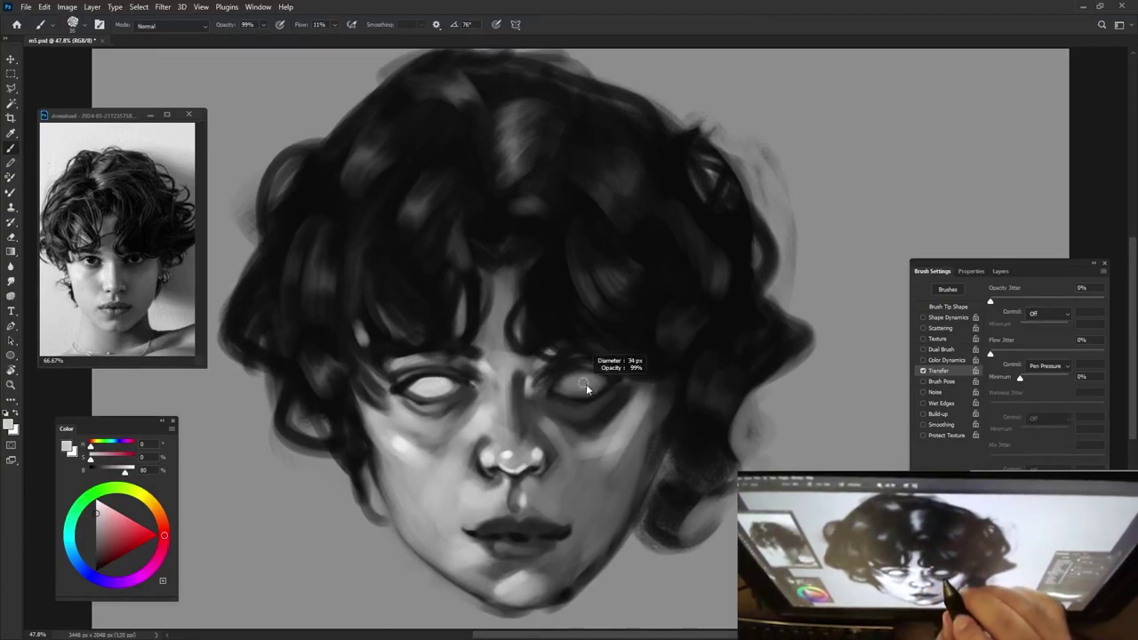
drag(568, 385, 607, 373)
Resample light and dark greys around both eyes and lower the brush opacity slightly.
alt+click(576, 383)
alt+click(581, 383)
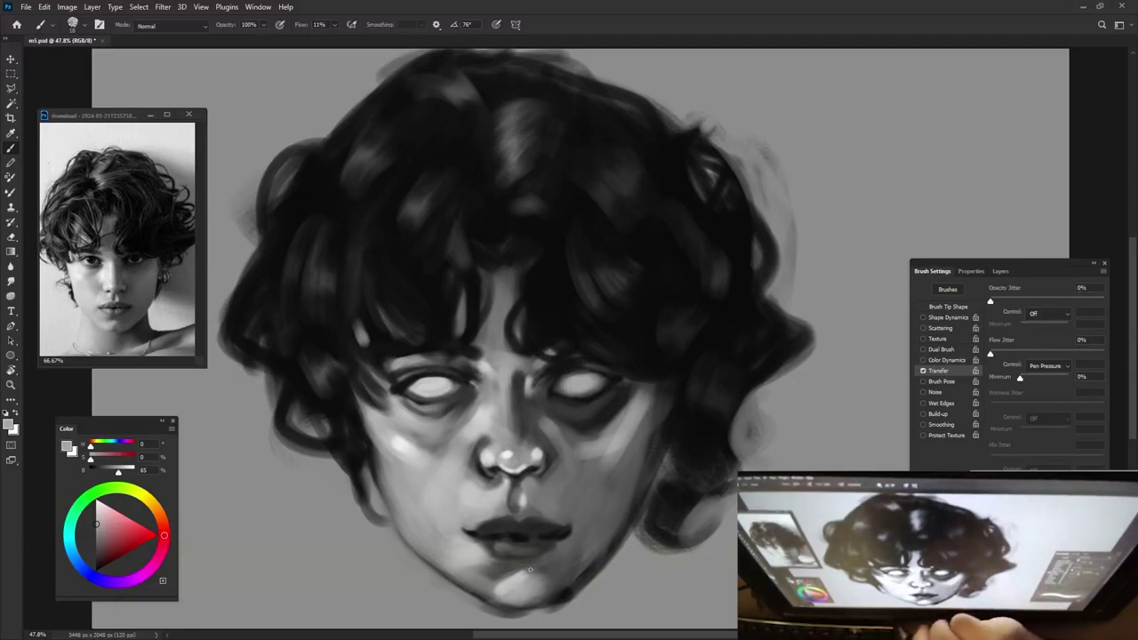
alt+click(611, 375)
alt+click(413, 394)
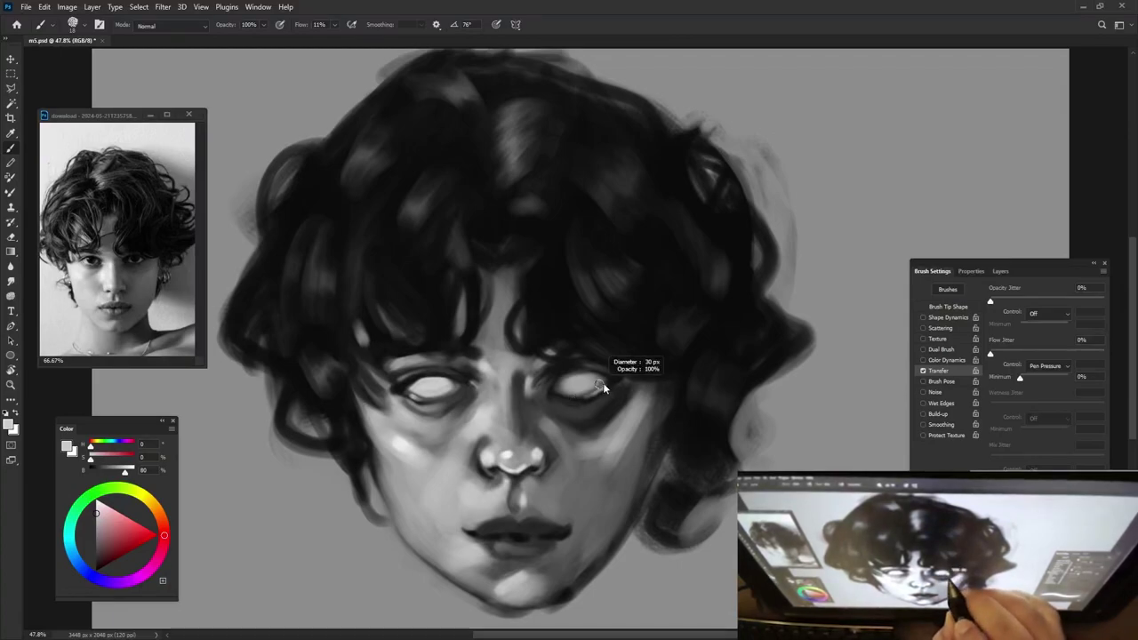
alt+click(607, 377)
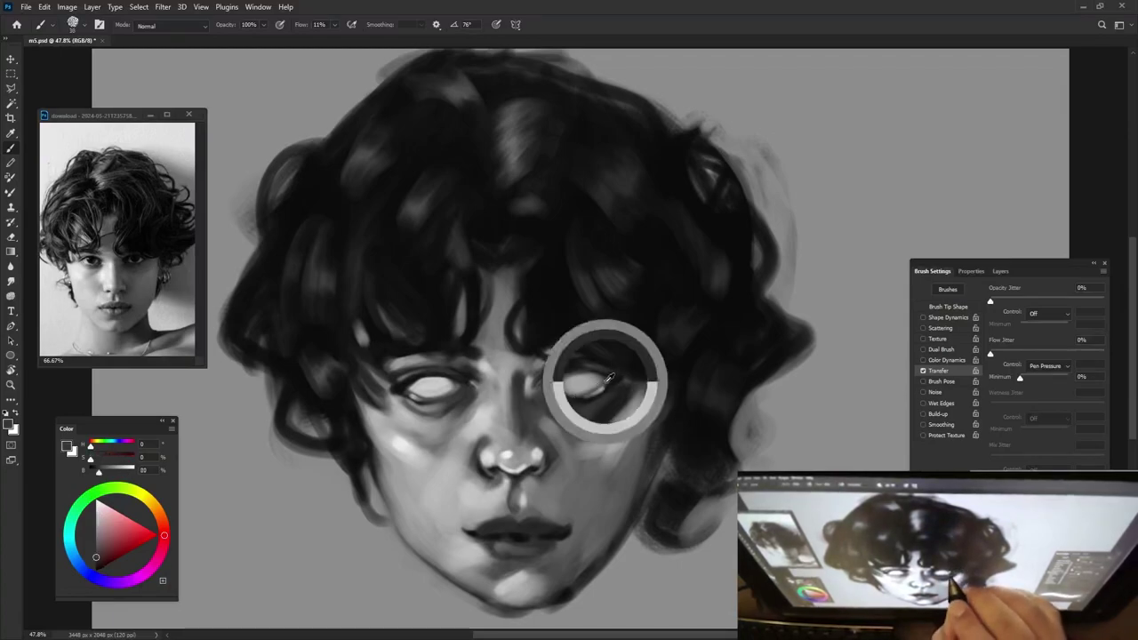
alt+click(560, 386)
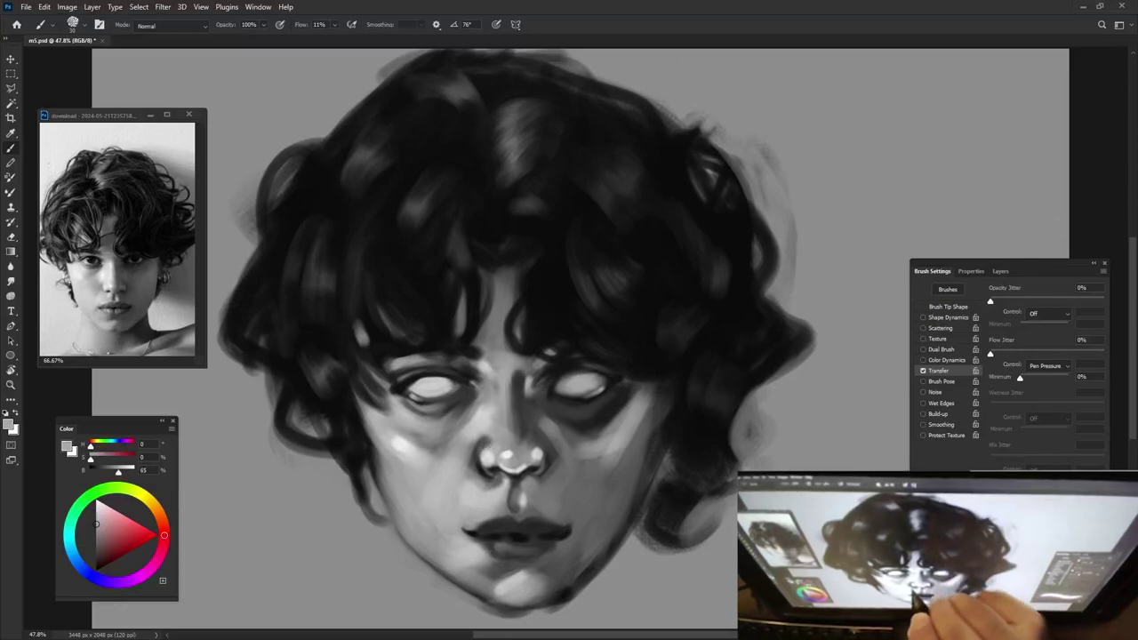
alt+click(418, 384)
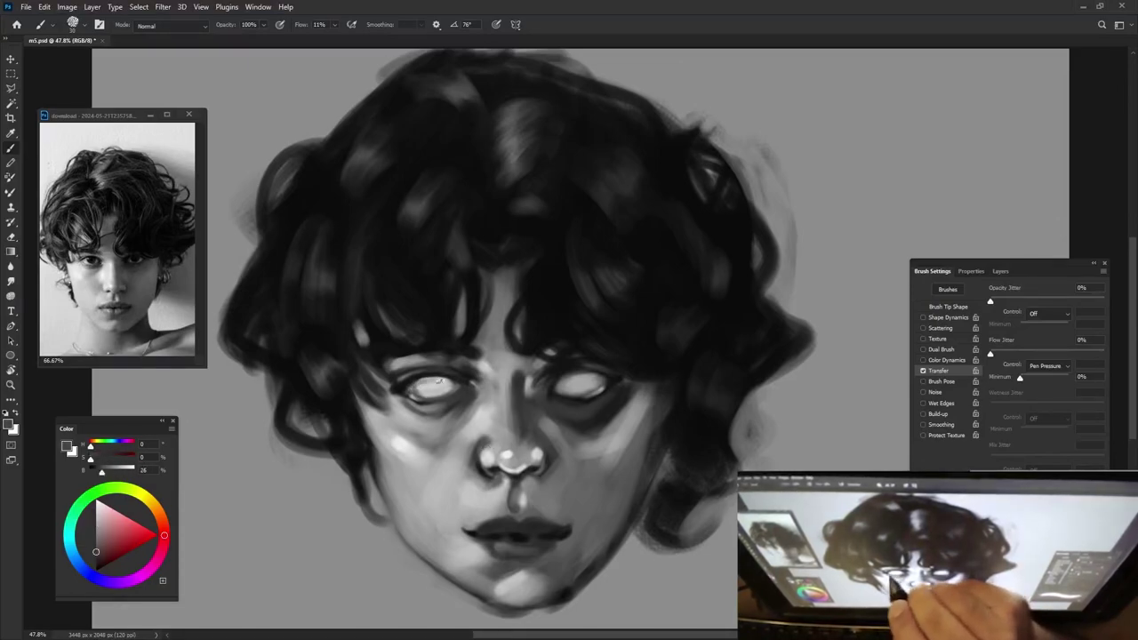
alt+click(427, 385)
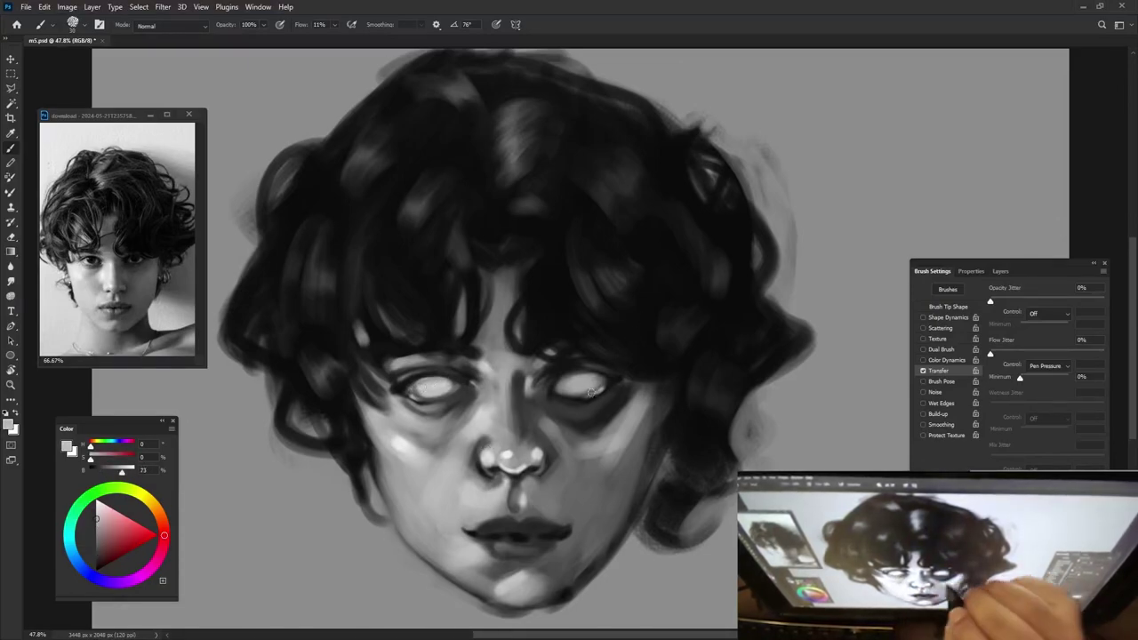
key(9)
key(9)
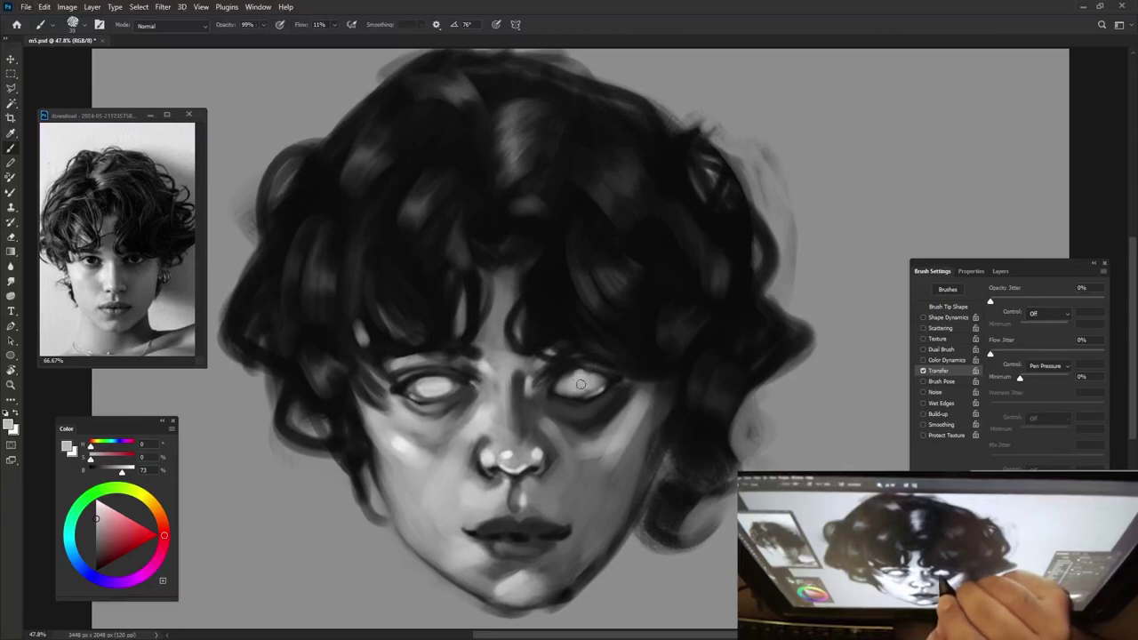
Paint near-black irises and pupils into the left and right eyes.
alt+click(574, 365)
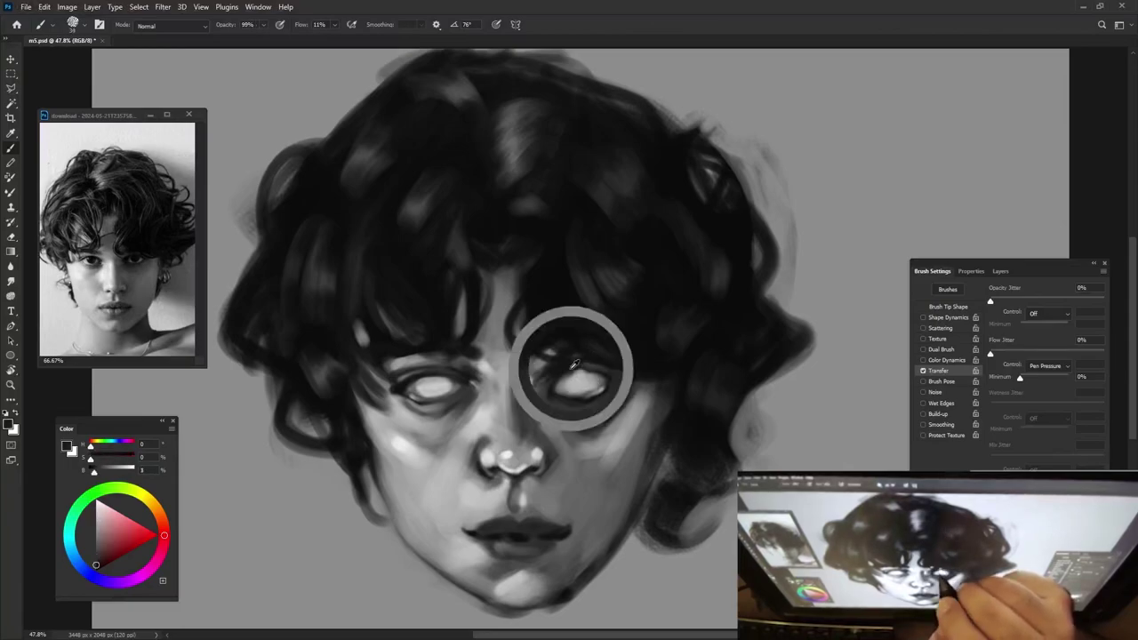
drag(574, 365, 600, 372)
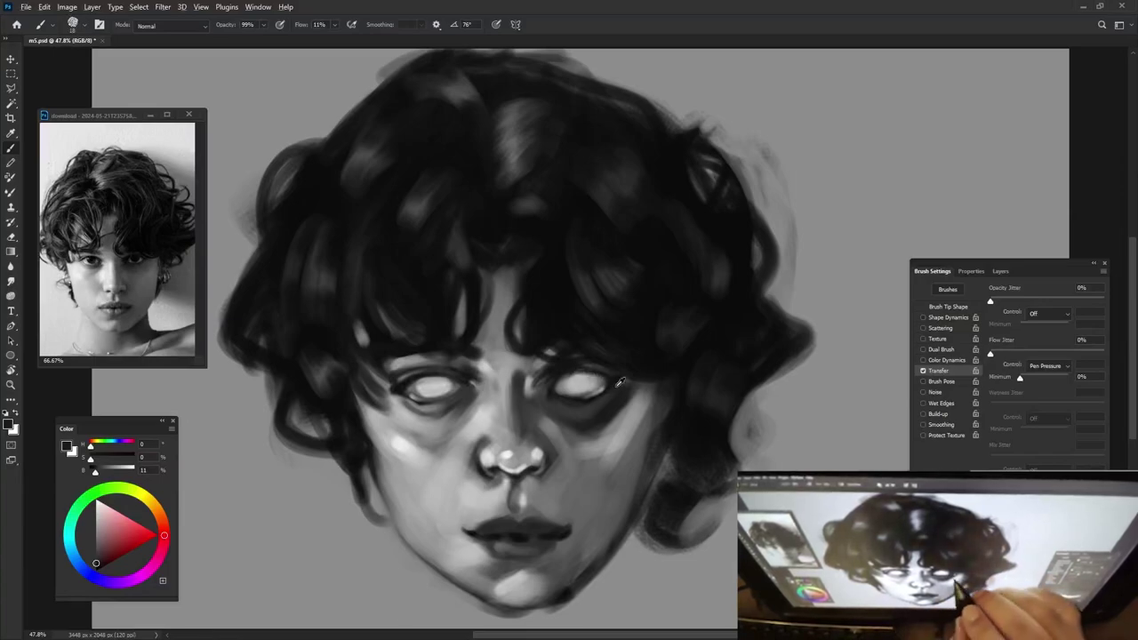
alt+click(427, 385)
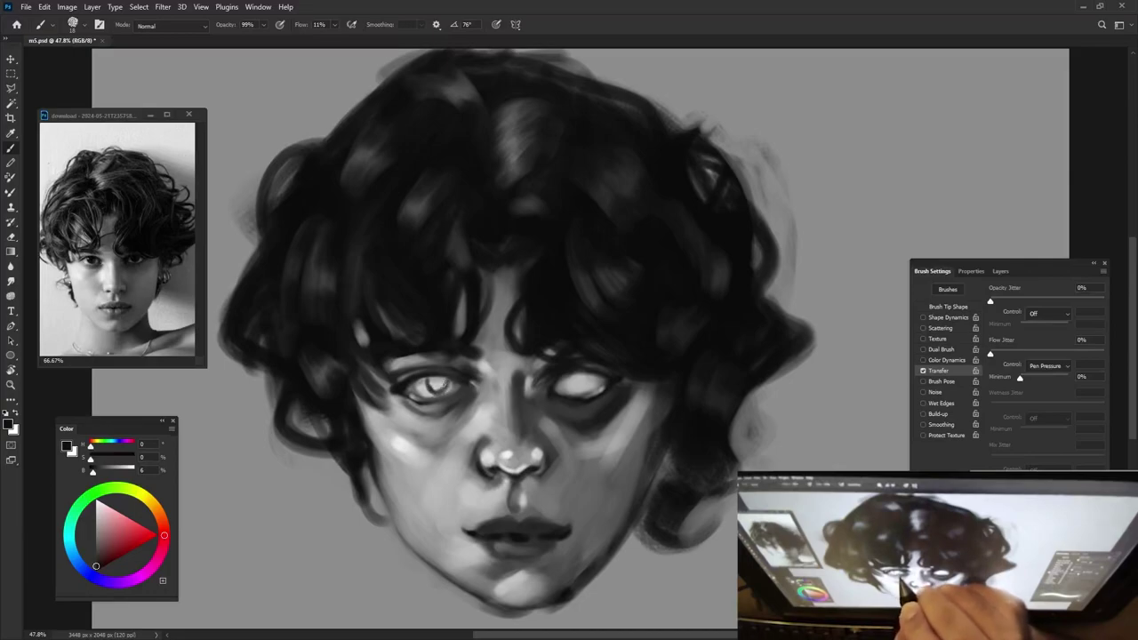
drag(430, 378, 445, 386)
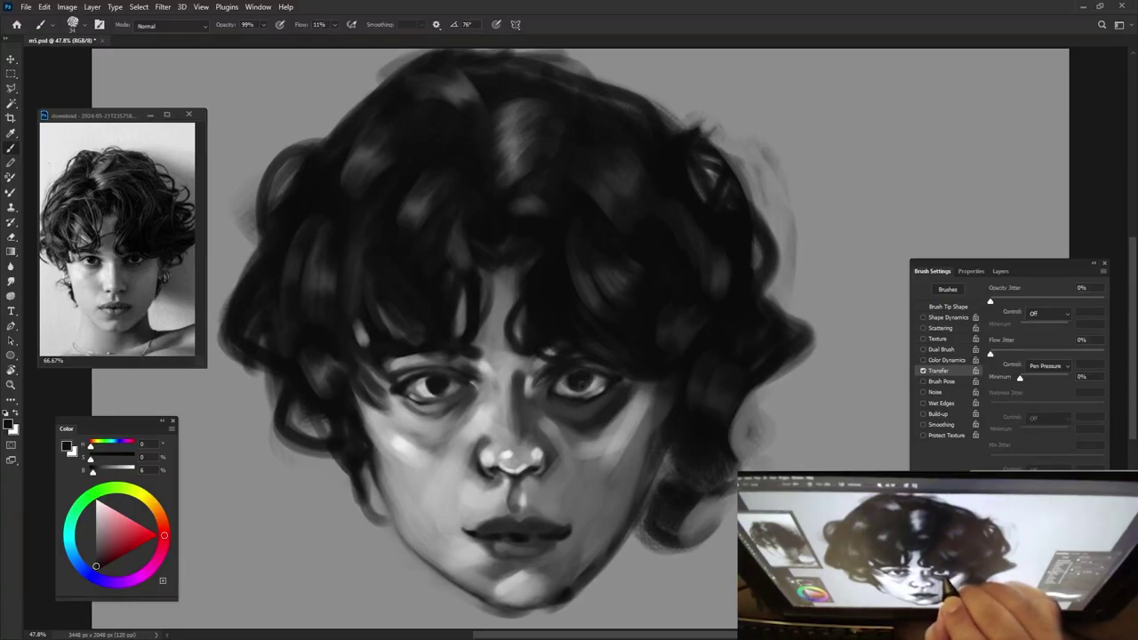
drag(579, 382, 590, 380)
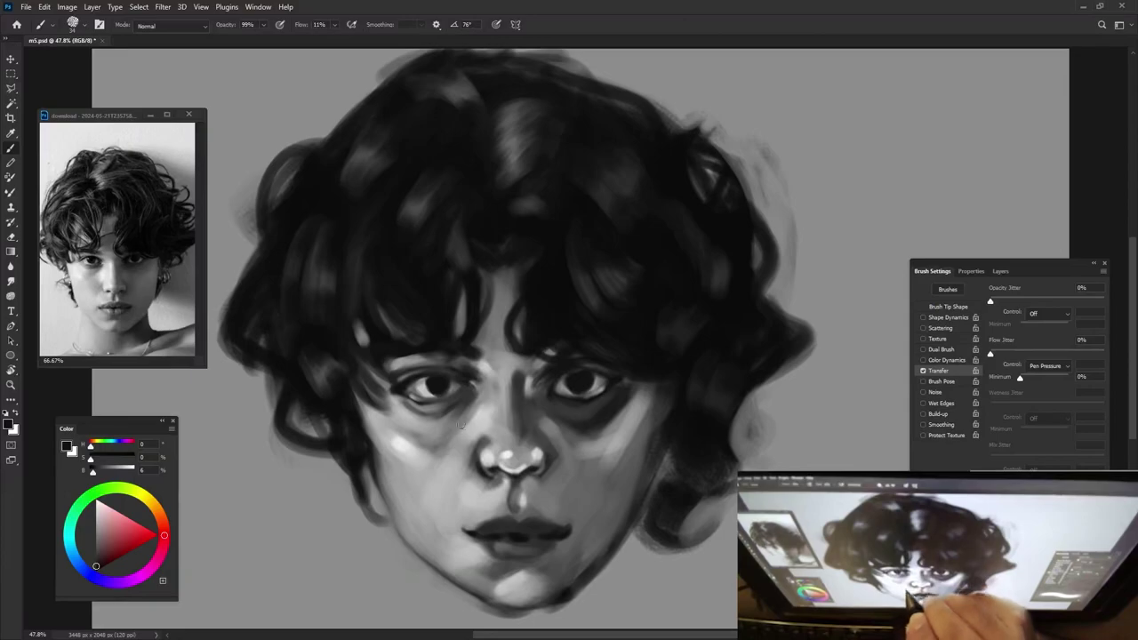
Resample skin, pupil and nose-bridge greys around the left eye.
alt+click(459, 401)
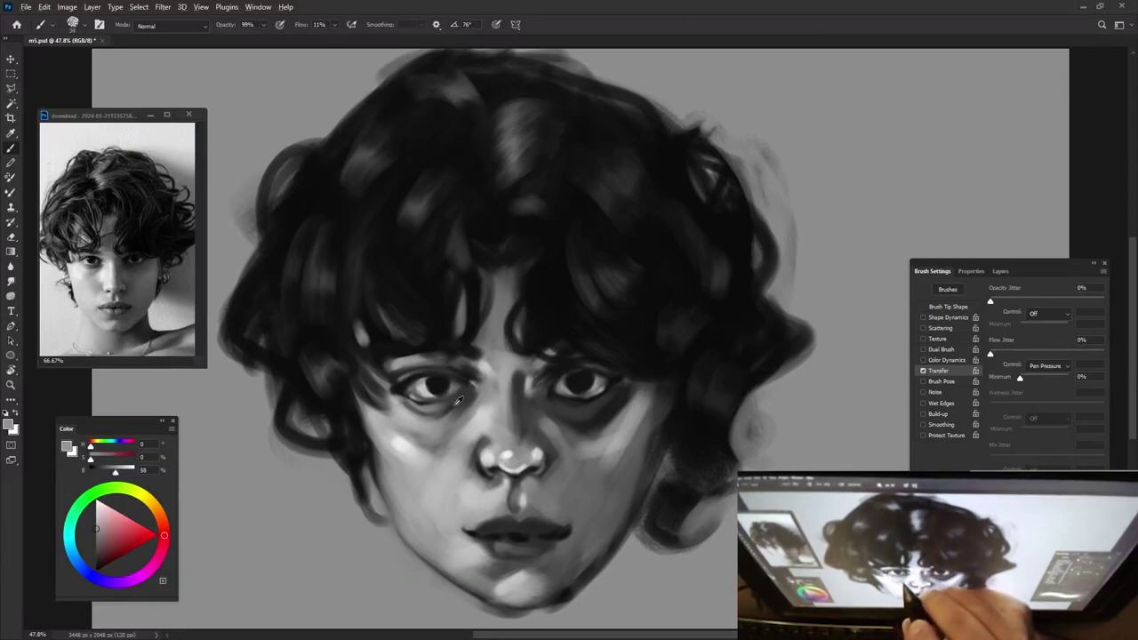
alt+click(449, 391)
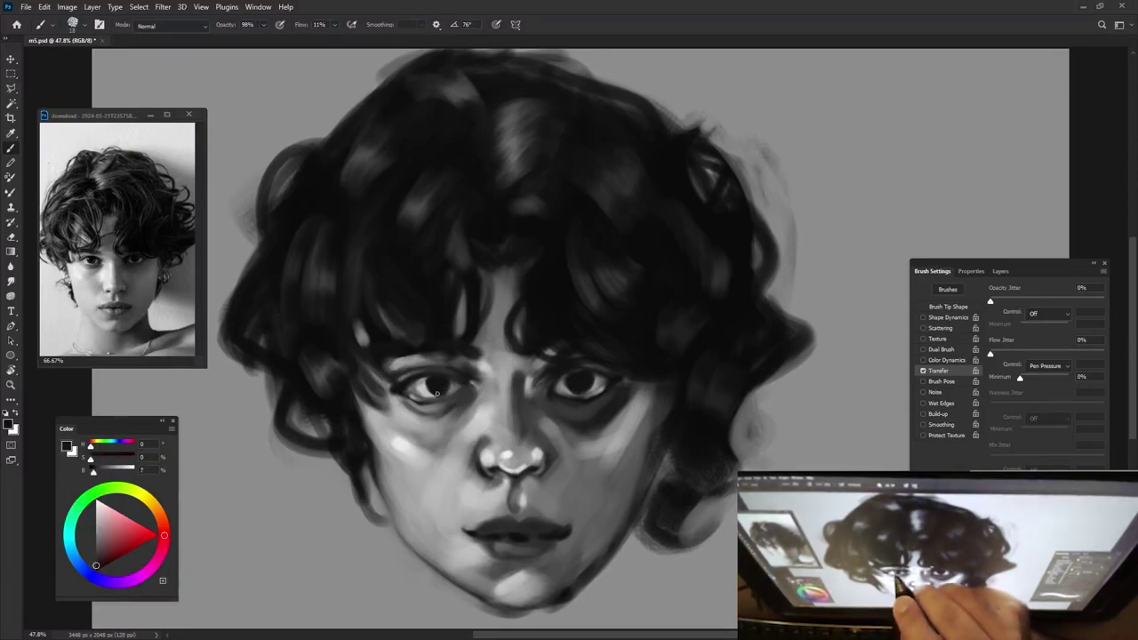
alt+click(468, 372)
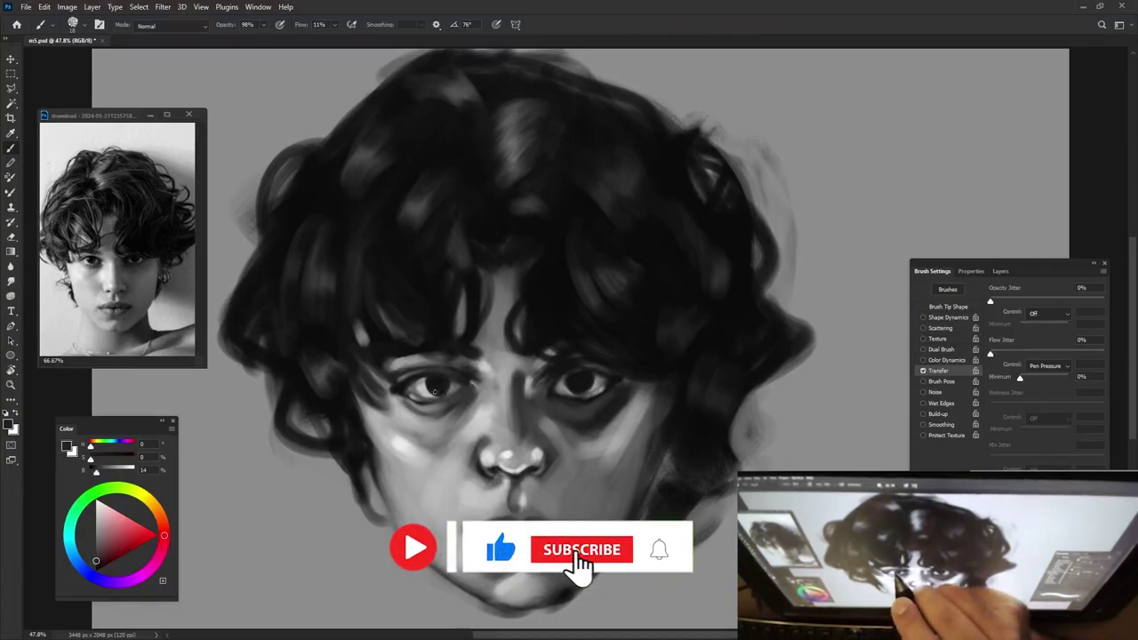
alt+click(482, 373)
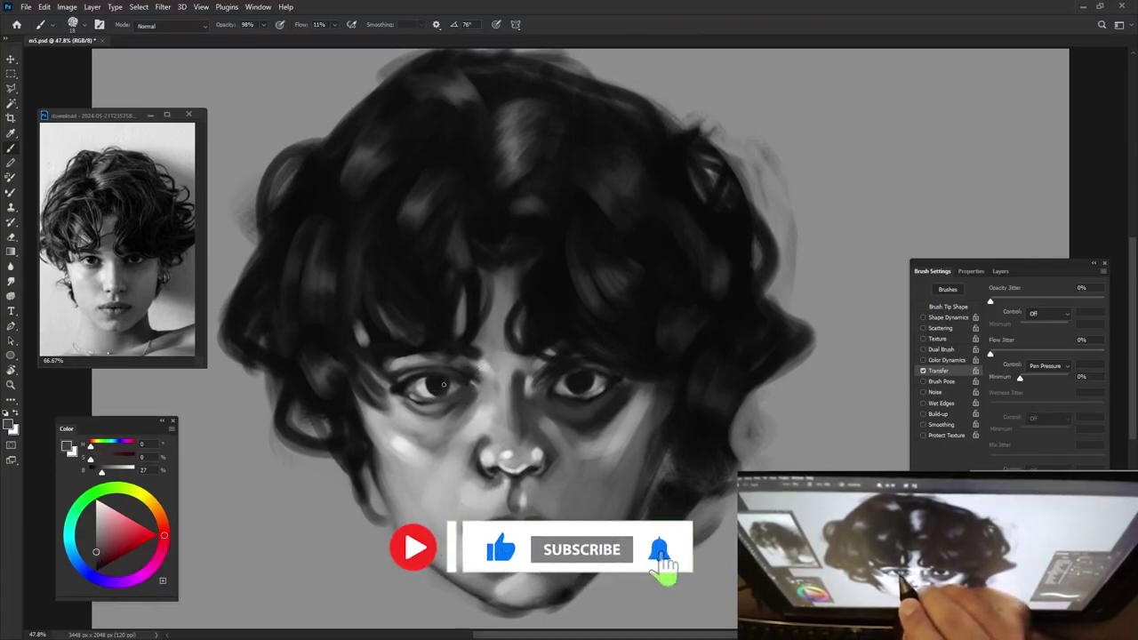
alt+click(497, 366)
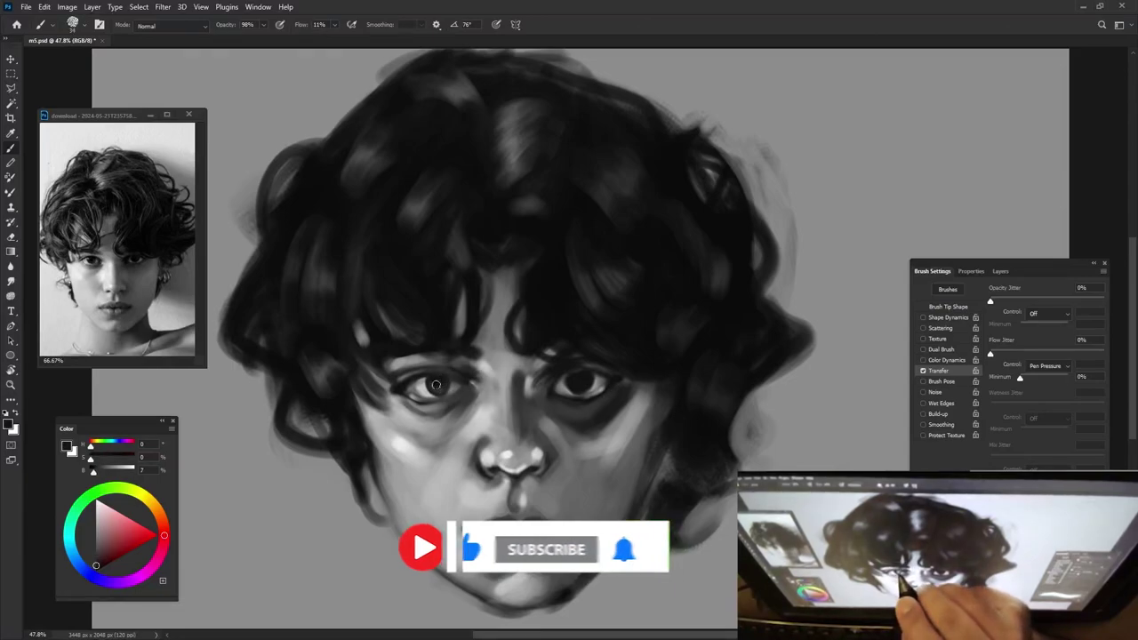
alt+click(497, 374)
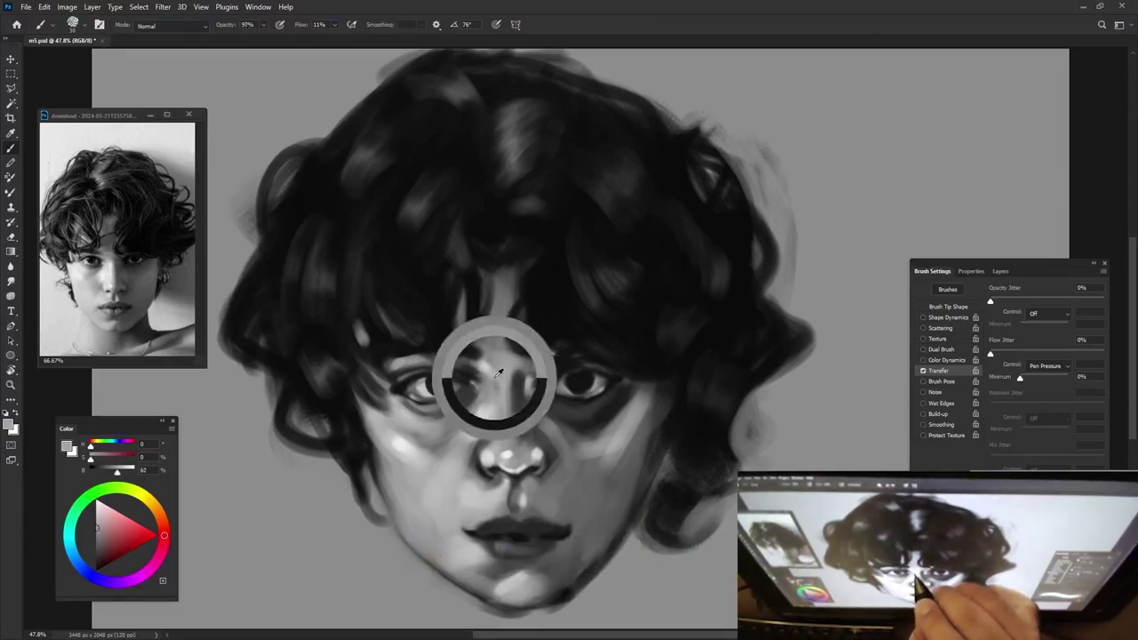
Sample greys and pure white from the eyes and nose, then resize the brush for the lips.
alt+click(580, 386)
alt+click(585, 382)
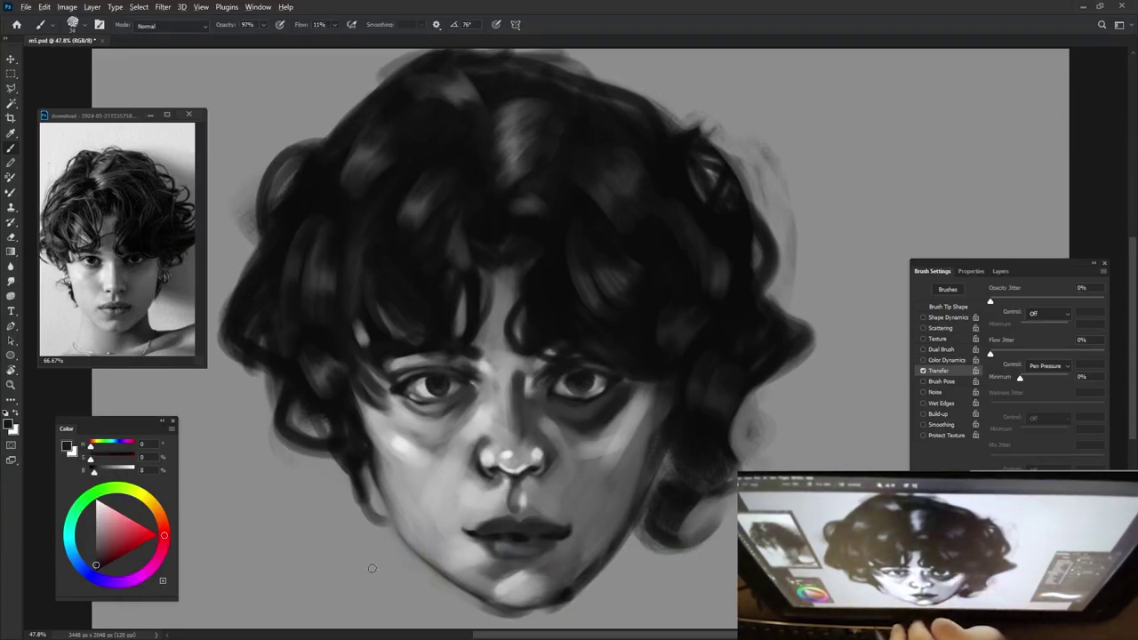
alt+click(506, 455)
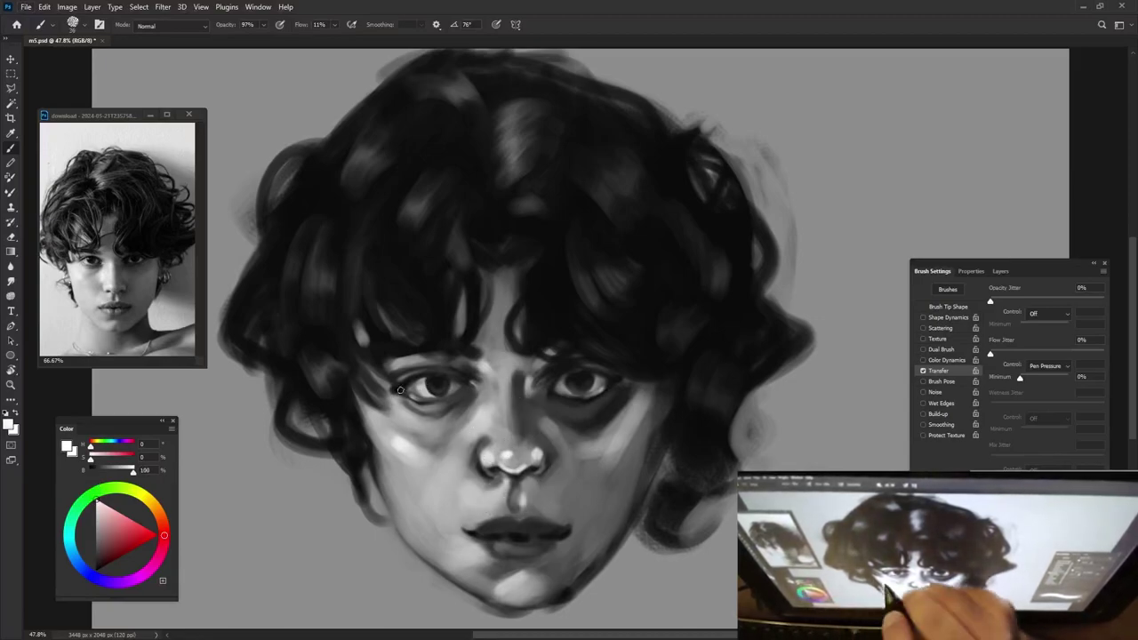
alt+click(437, 385)
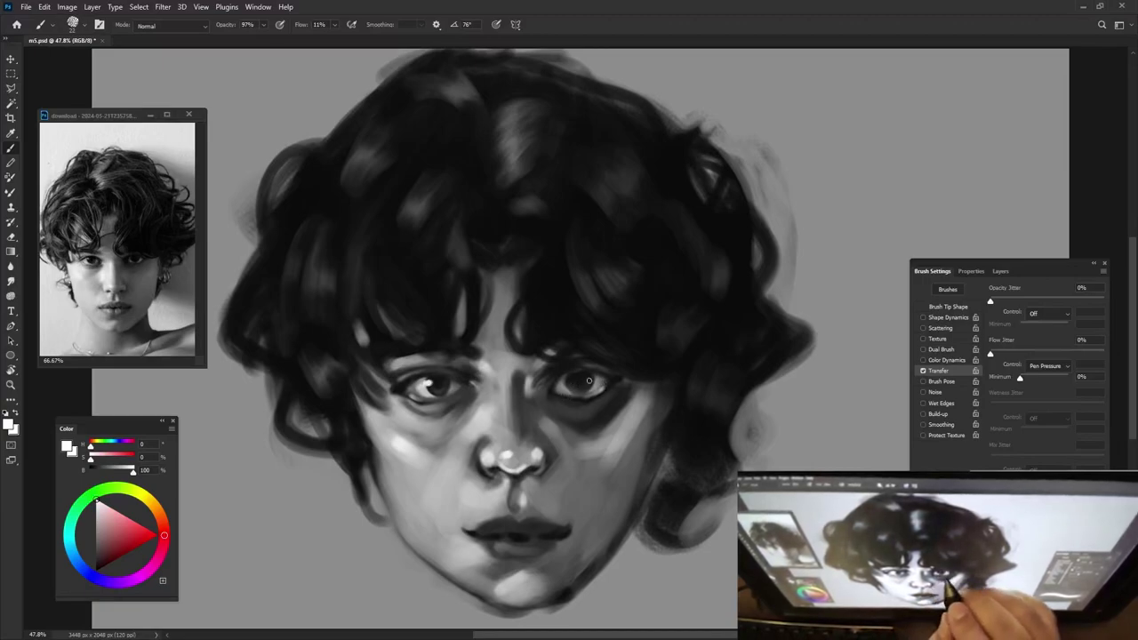
key(bracketleft)
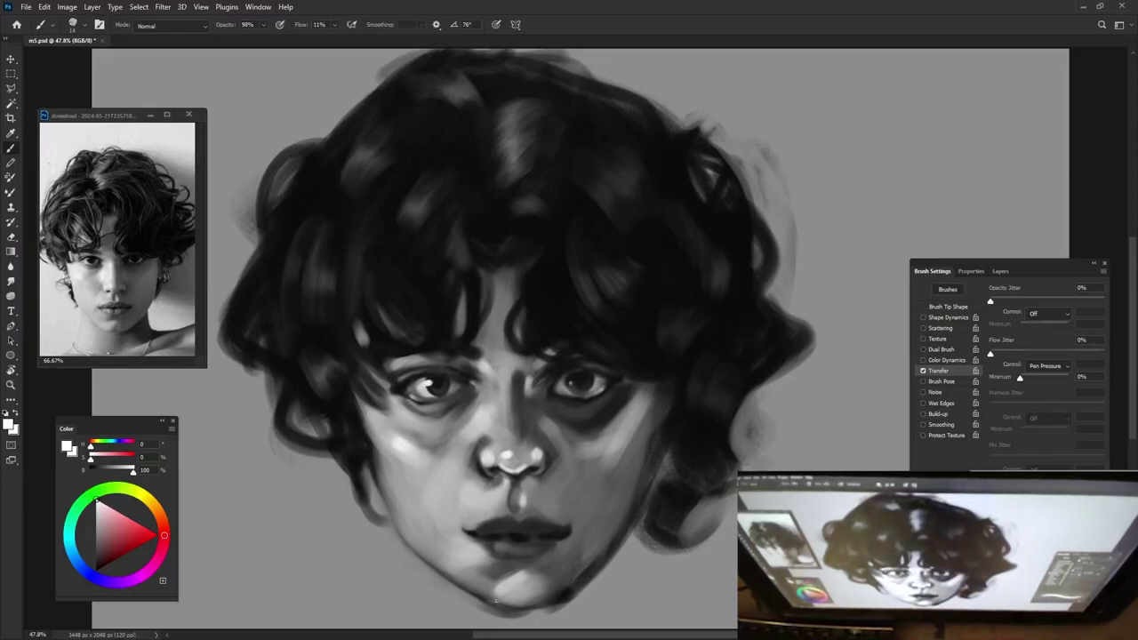
key(bracketright)
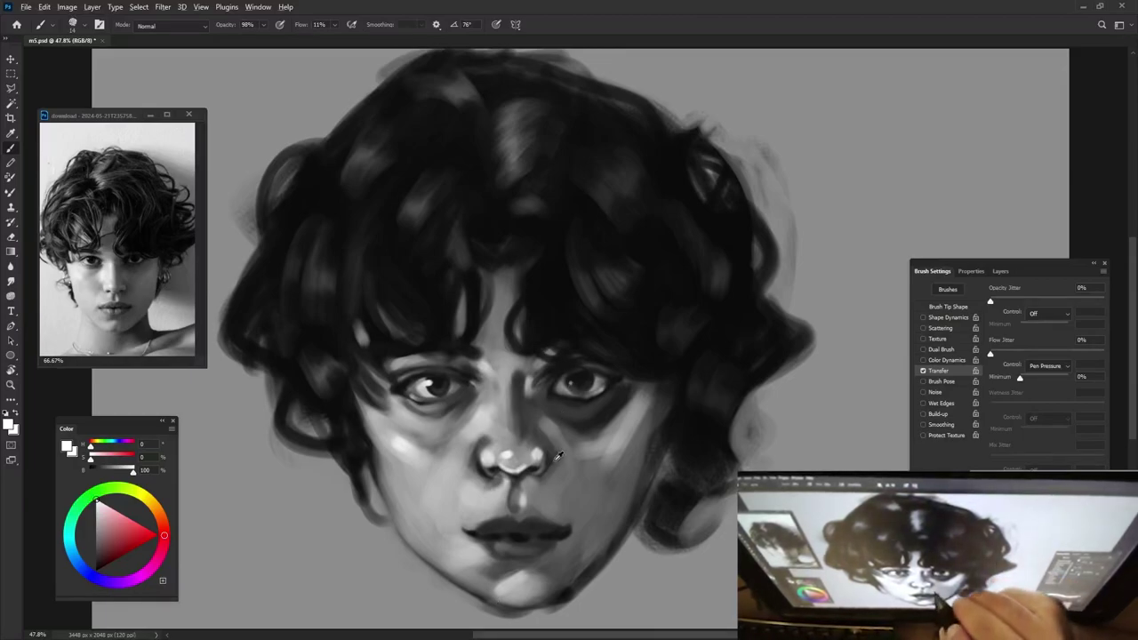
Darken the shadow along the lower lip using sampled greys at full opacity.
alt+click(487, 516)
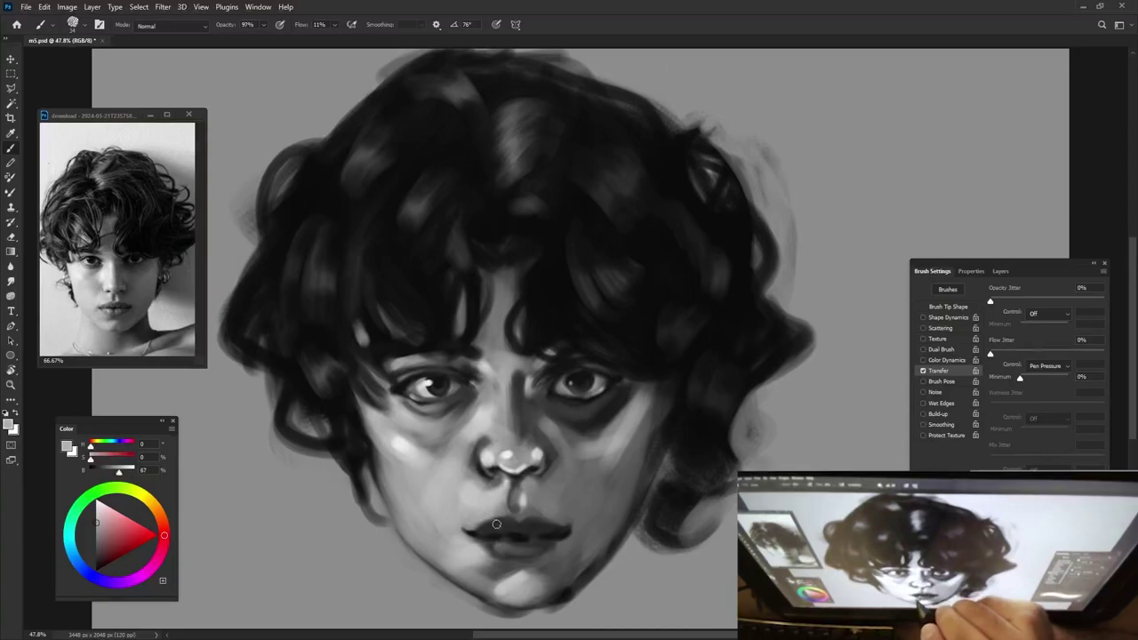
alt+click(524, 494)
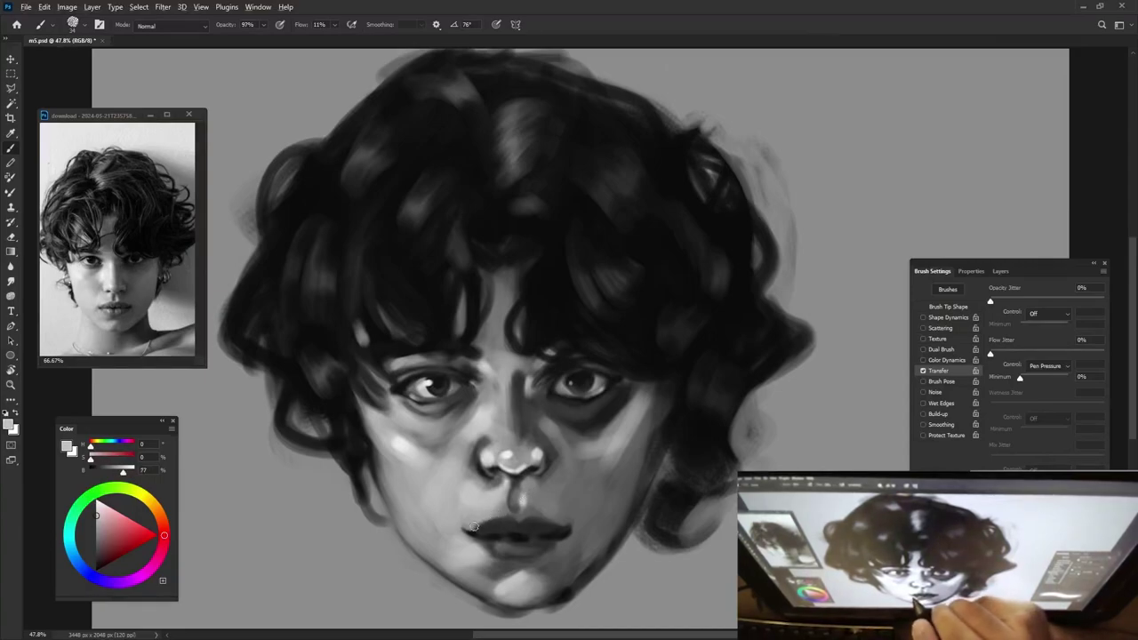
key(9)
key(3)
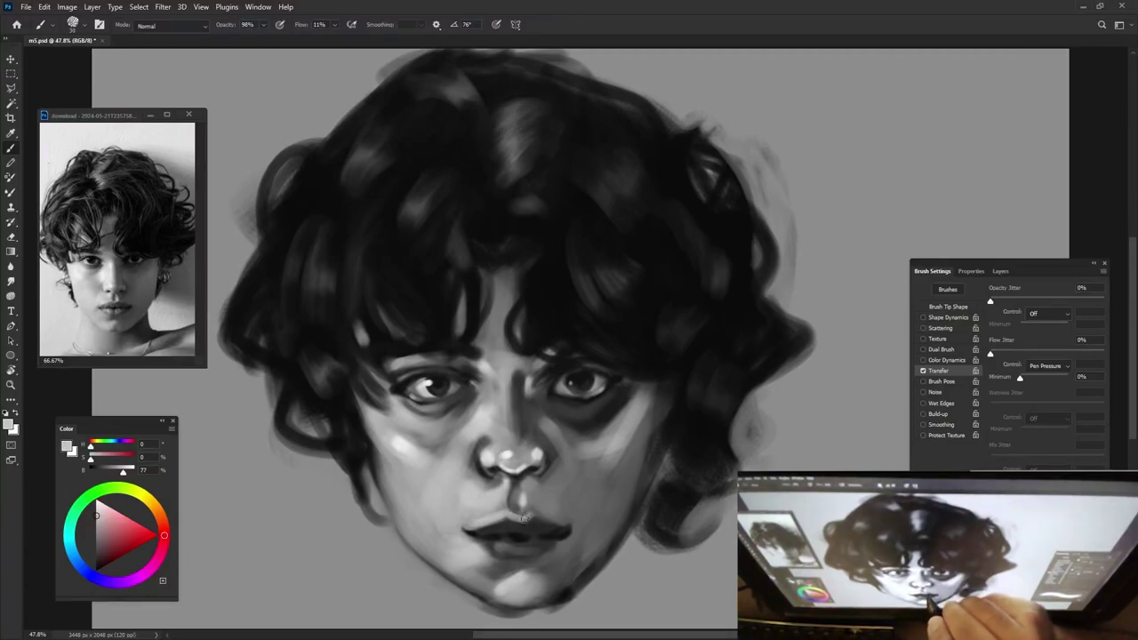
alt+click(562, 524)
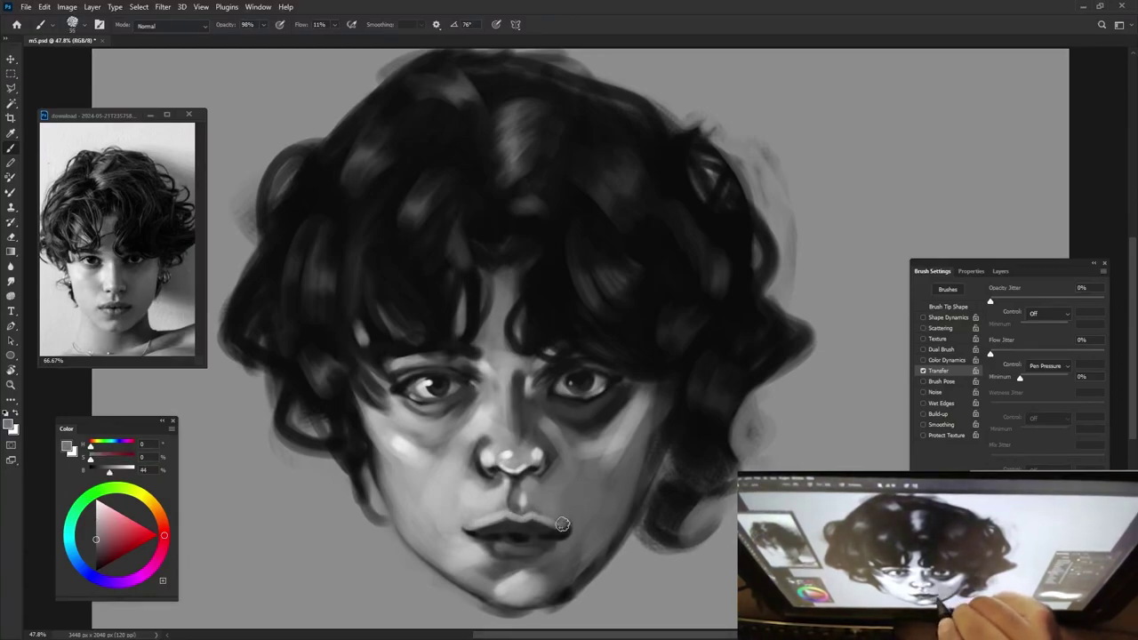
key(0)
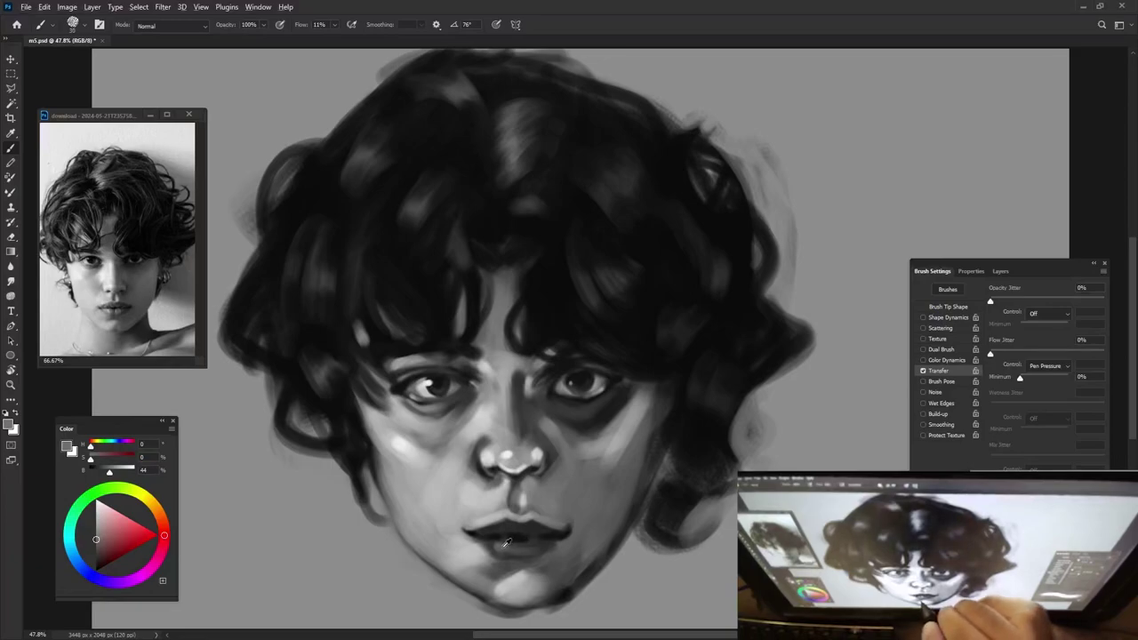
alt+click(503, 543)
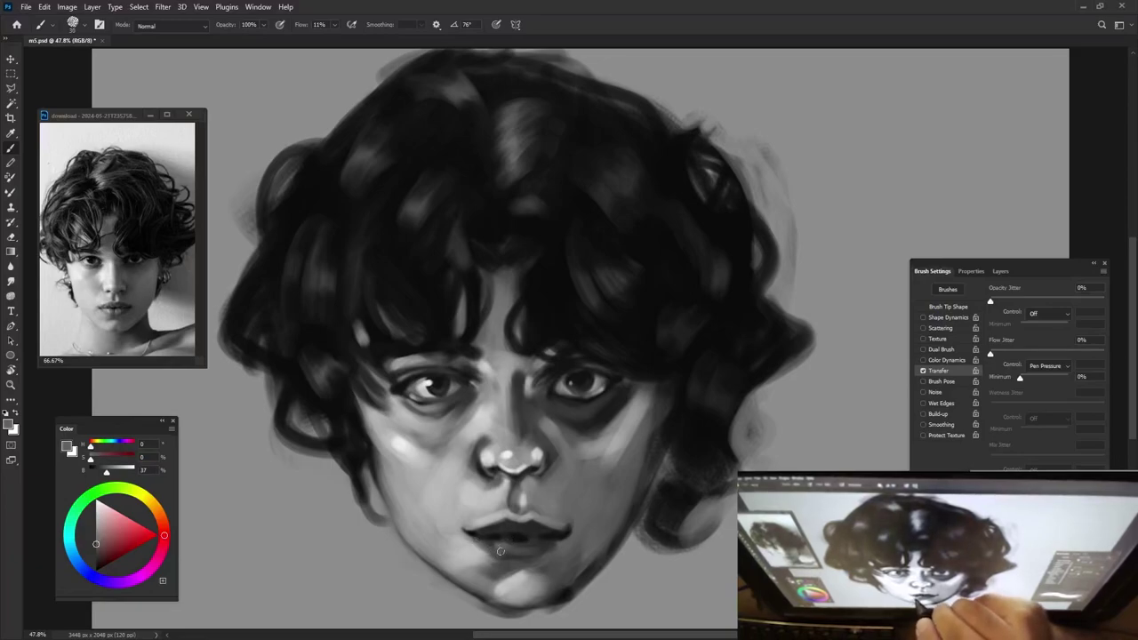
drag(525, 543, 543, 547)
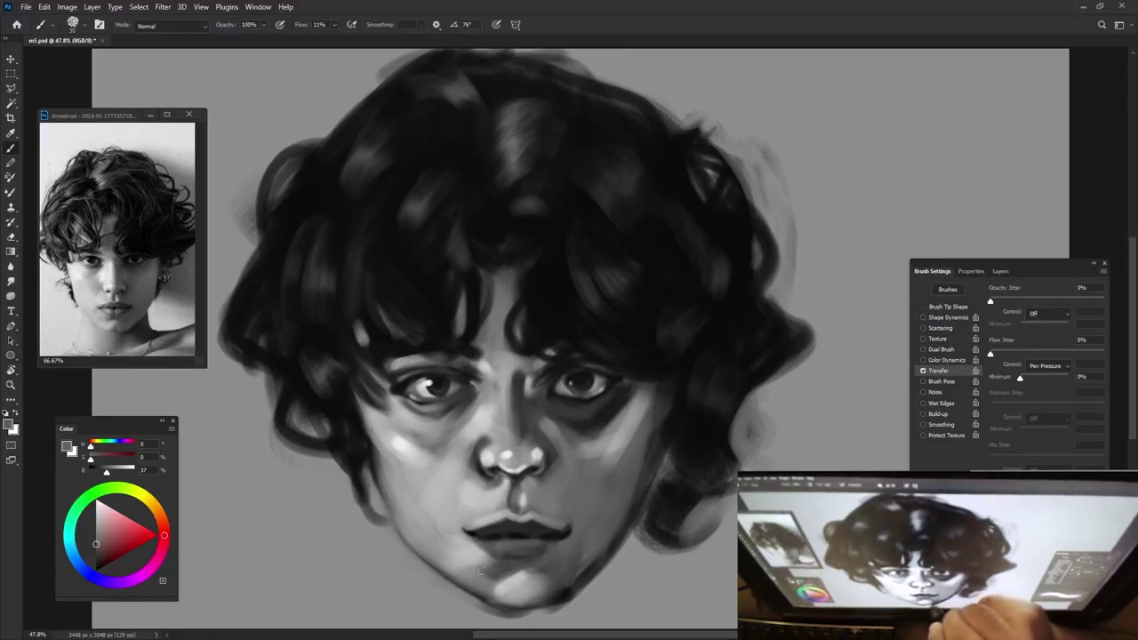
Extend the near-black line between the lips rightward and lighten the skin below the lower lip.
alt+click(507, 520)
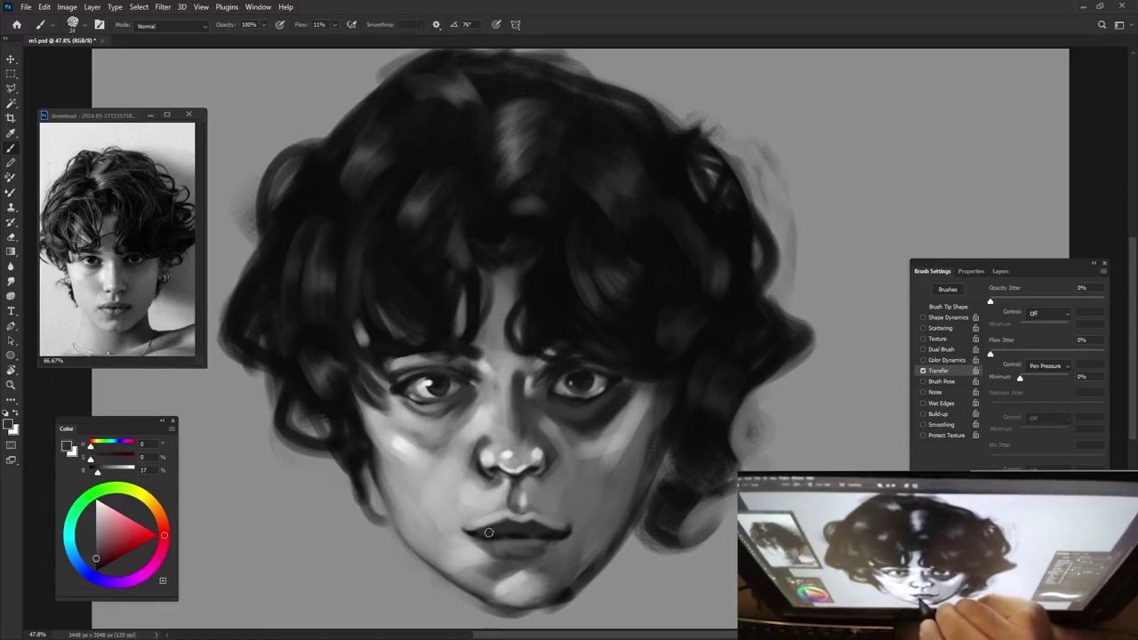
drag(551, 537, 570, 535)
alt+click(516, 519)
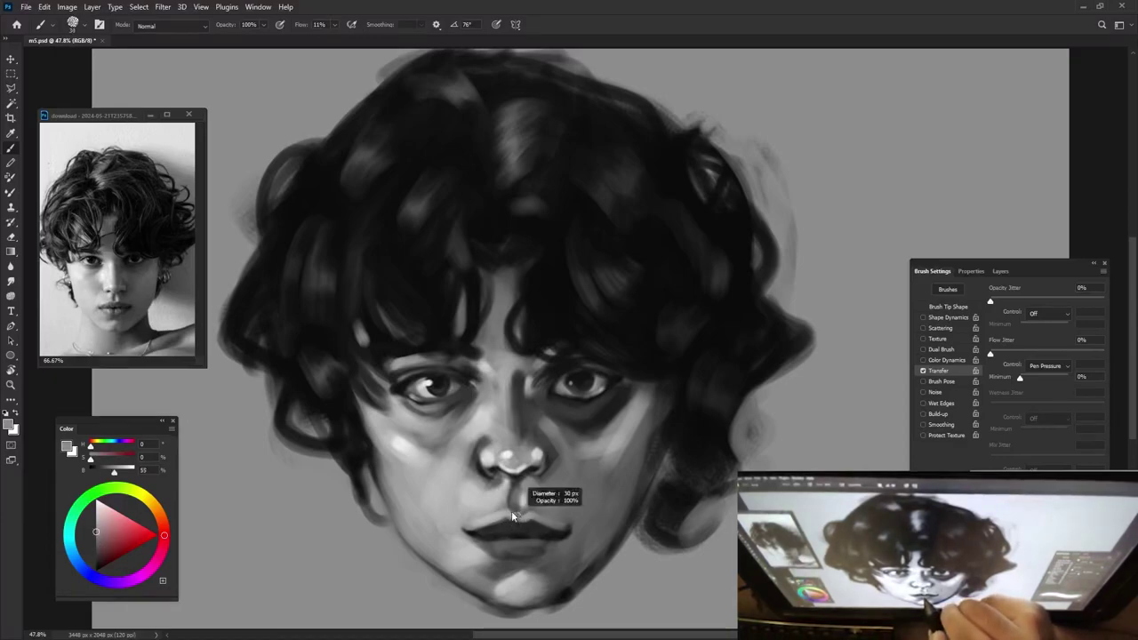
drag(503, 544, 512, 548)
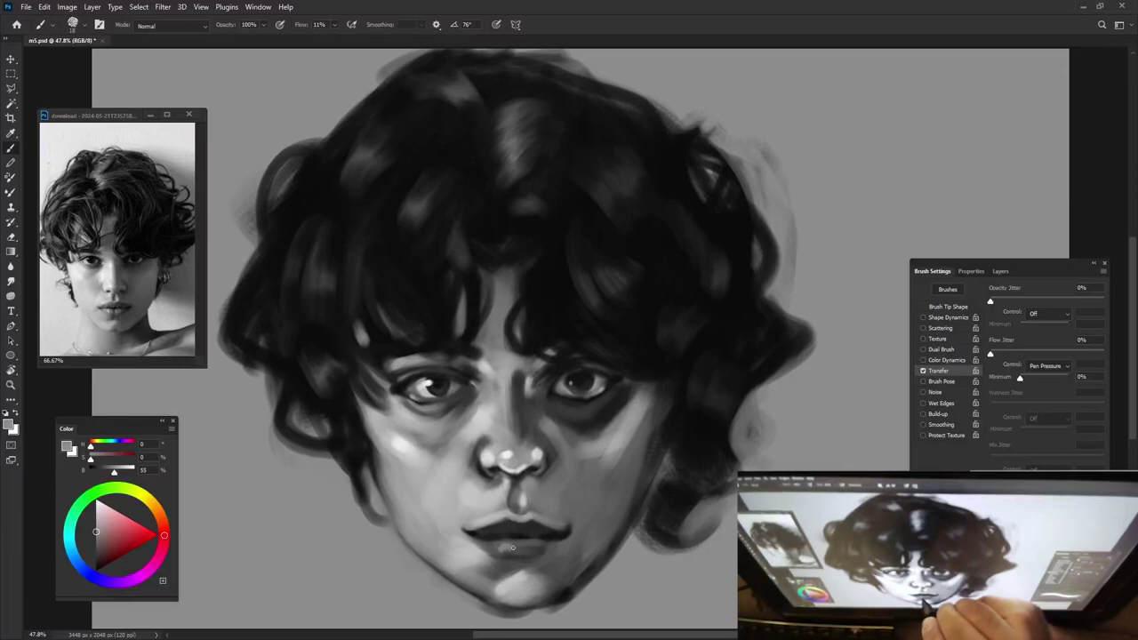
Sample the lip-line and hair darks, then paint a lighter tone across the chin.
key(9)
key(9)
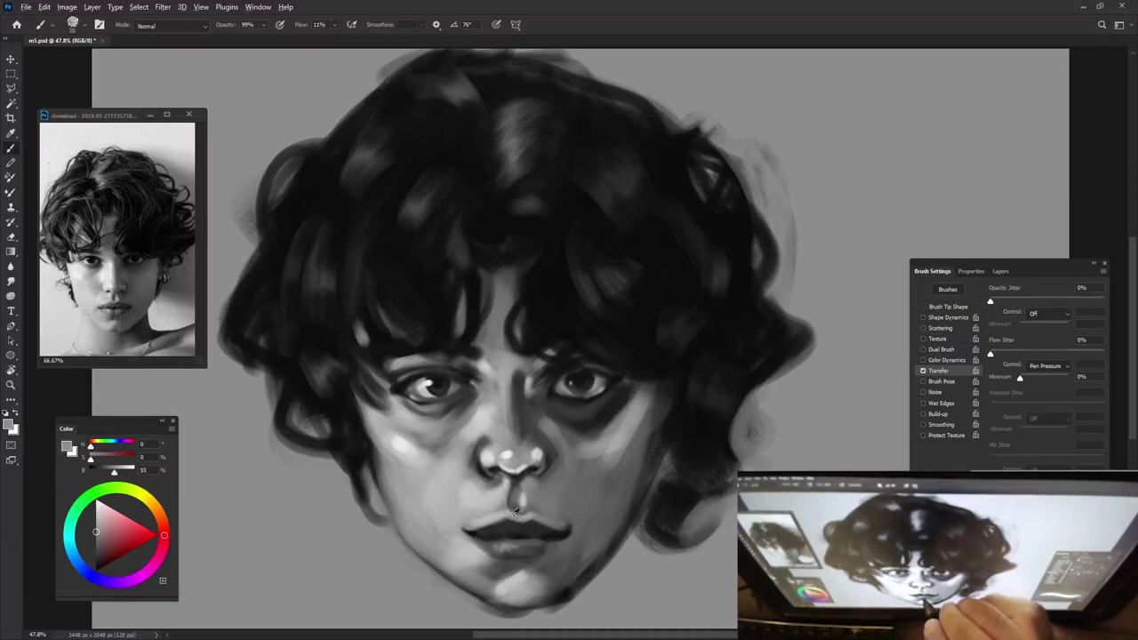
alt+click(510, 453)
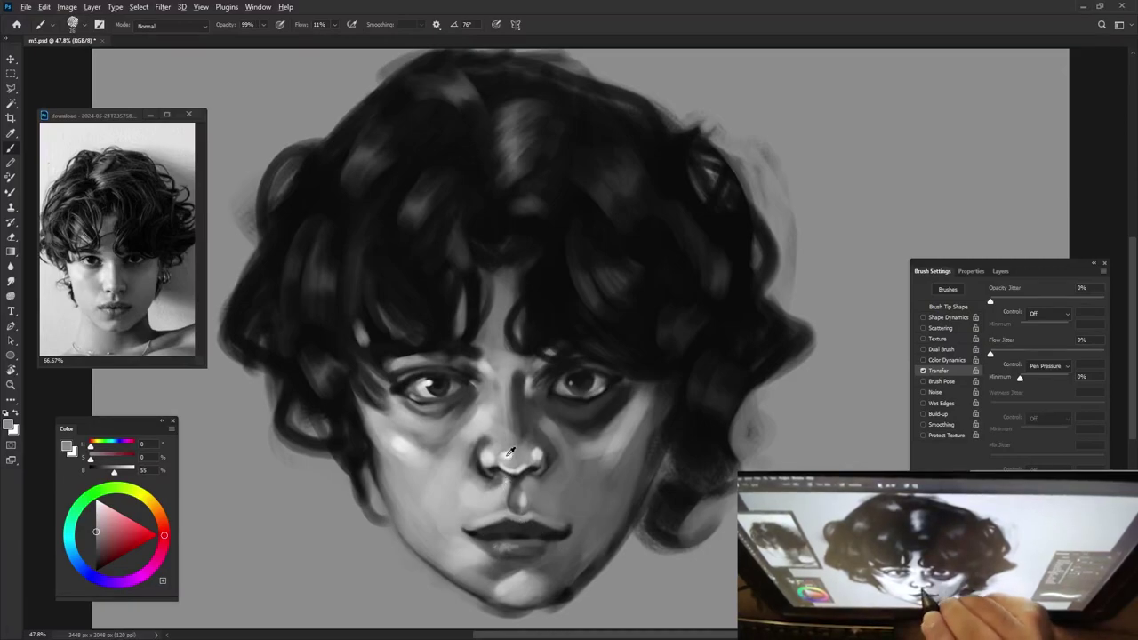
alt+click(504, 528)
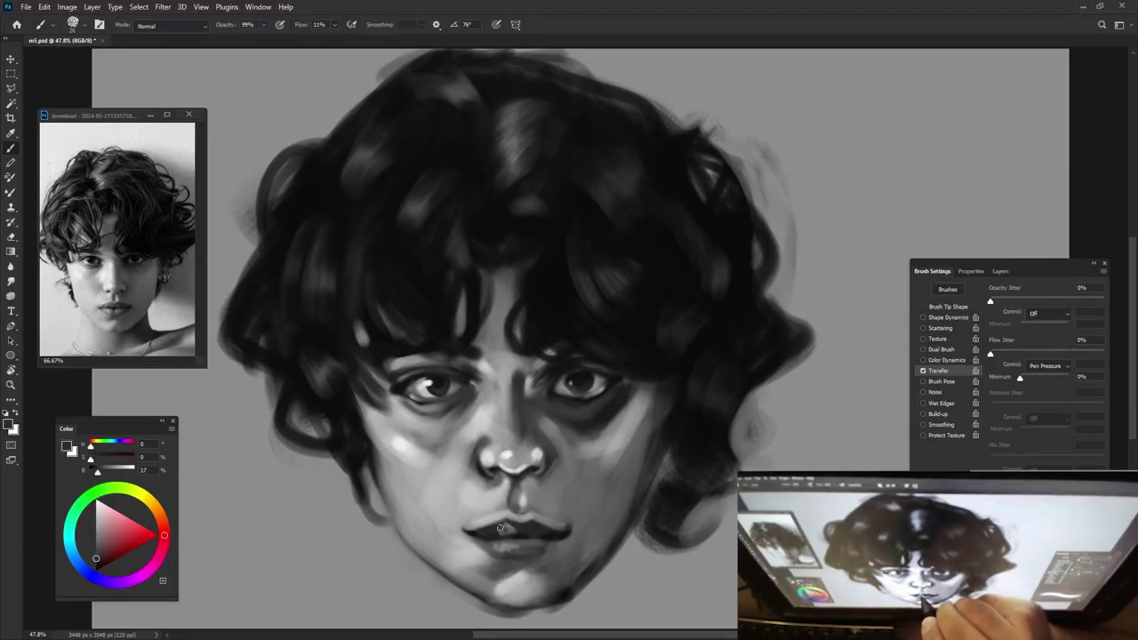
alt+click(503, 529)
alt+click(502, 528)
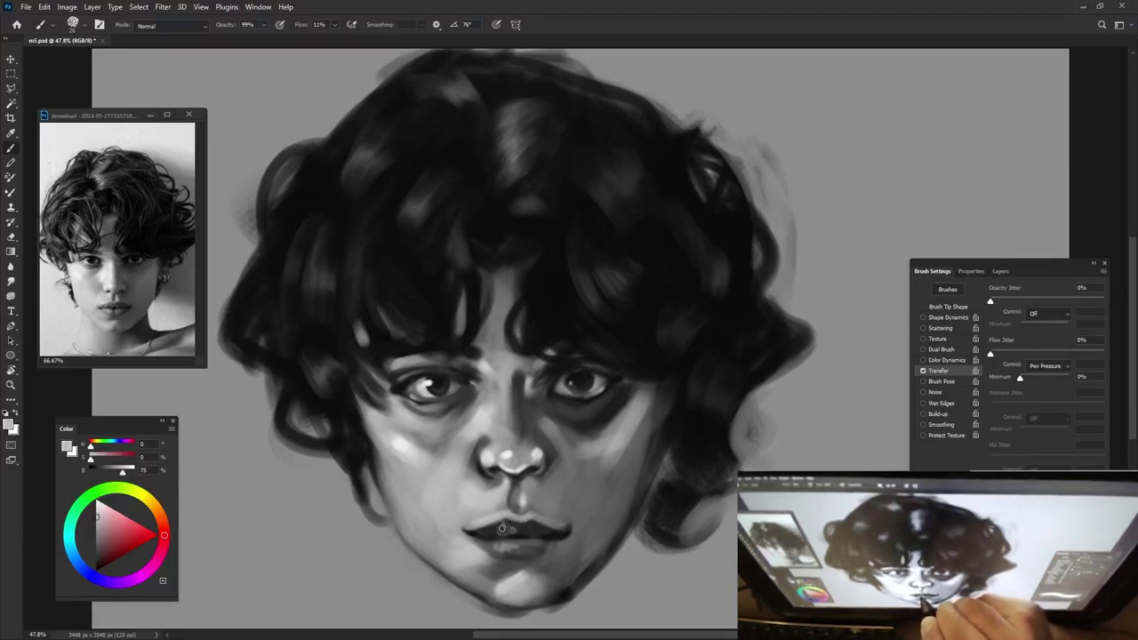
alt+click(496, 533)
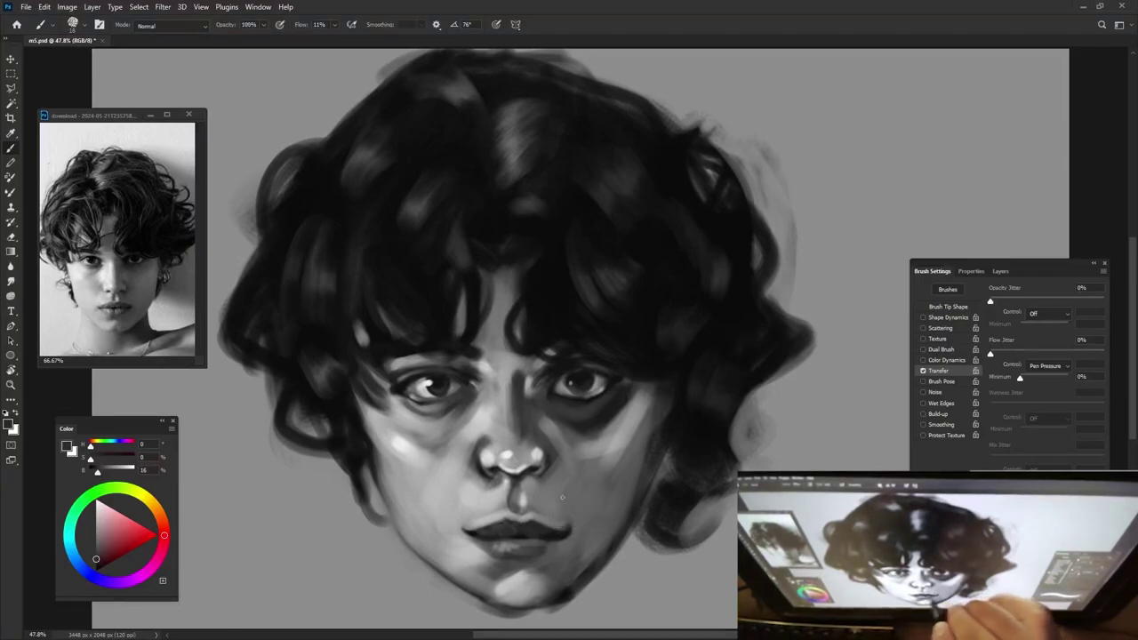
alt+click(555, 284)
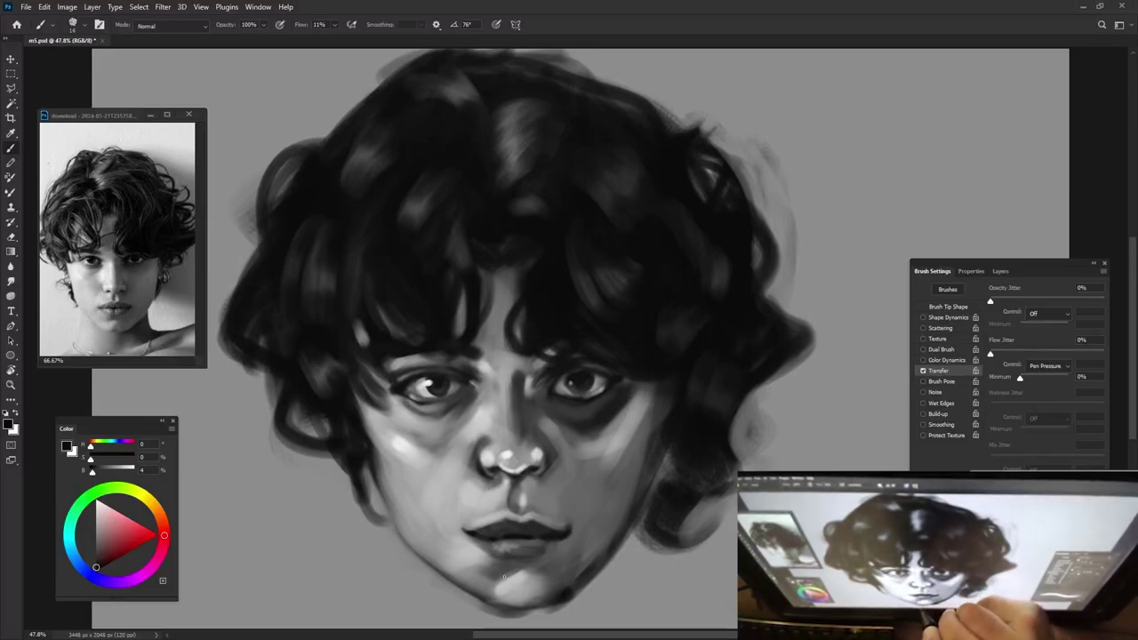
drag(497, 574, 525, 572)
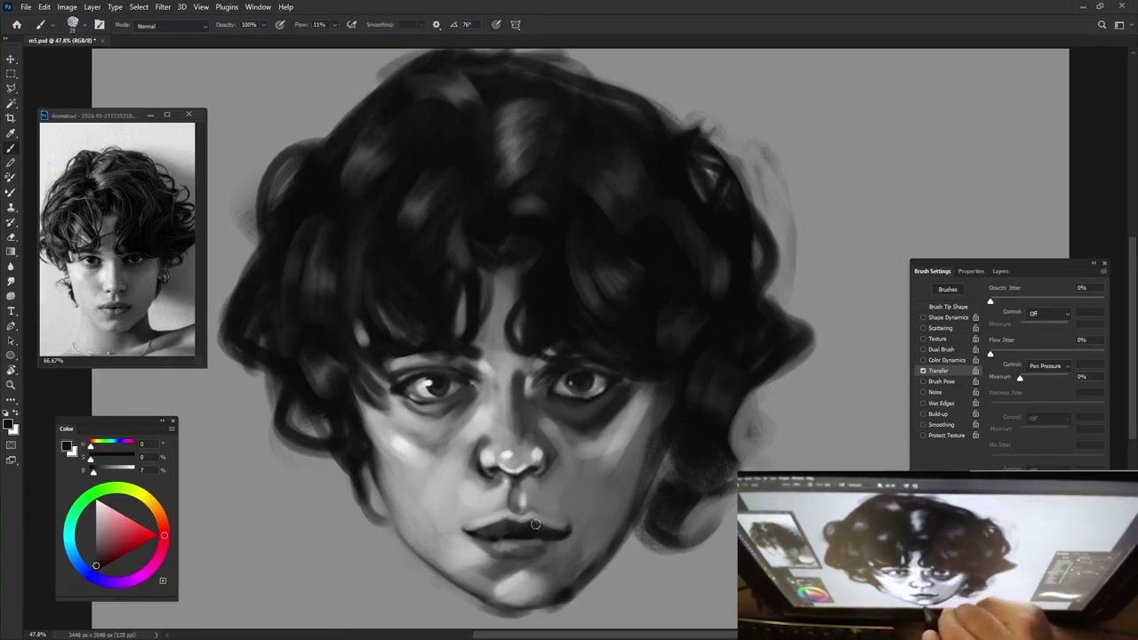
At 90% opacity, dab dark and mid greys around the lower lip.
key(9)
alt+click(526, 544)
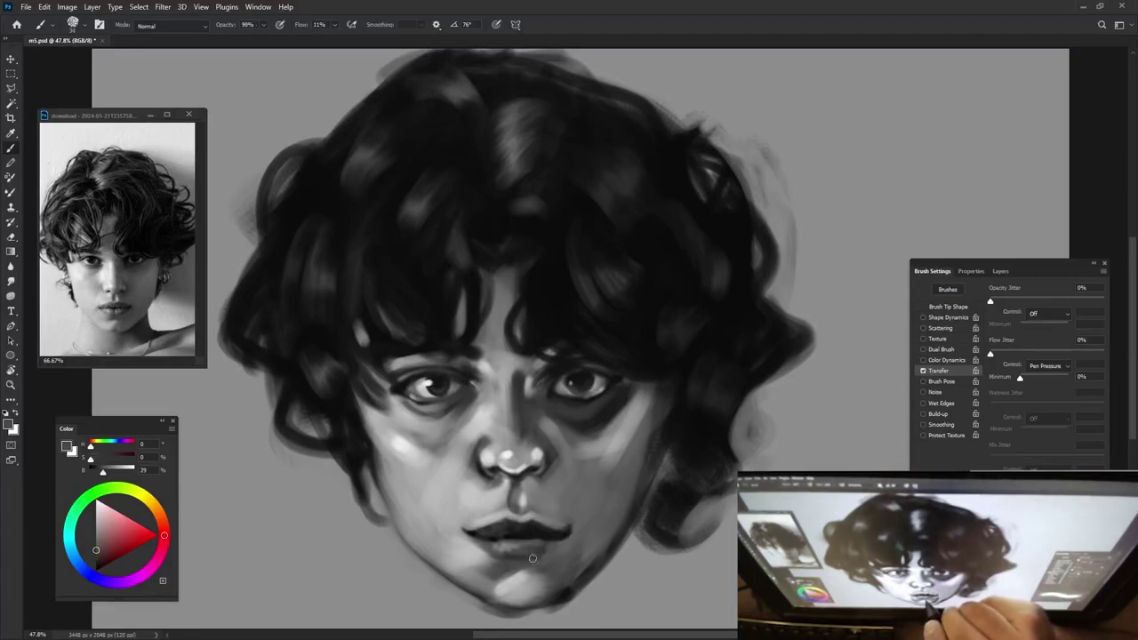
alt+click(544, 535)
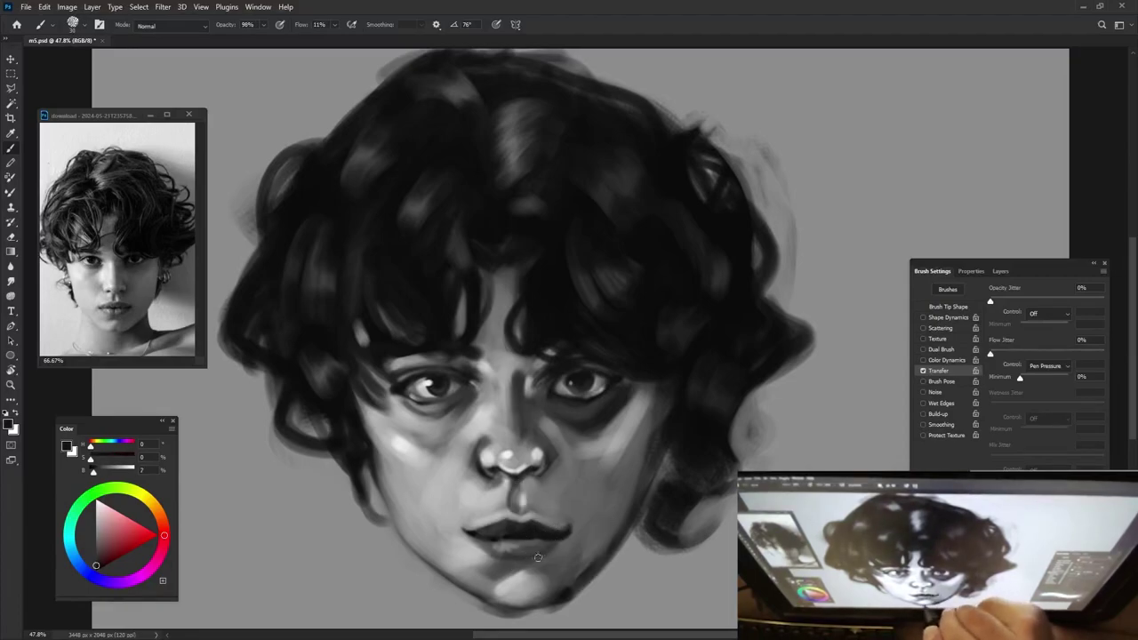
alt+click(537, 547)
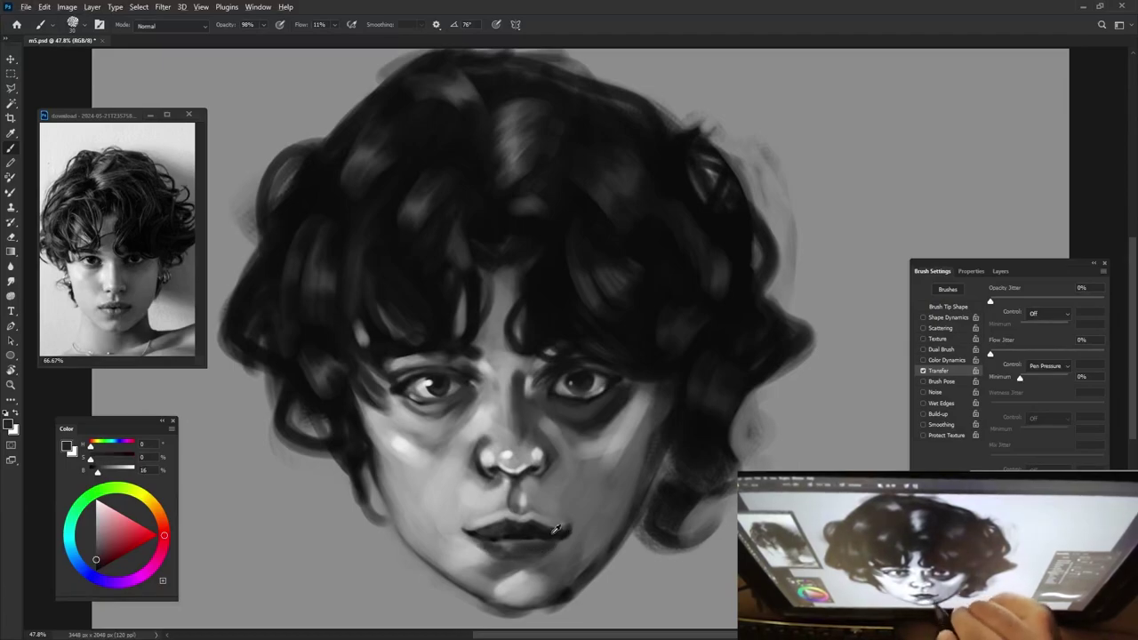
alt+click(502, 543)
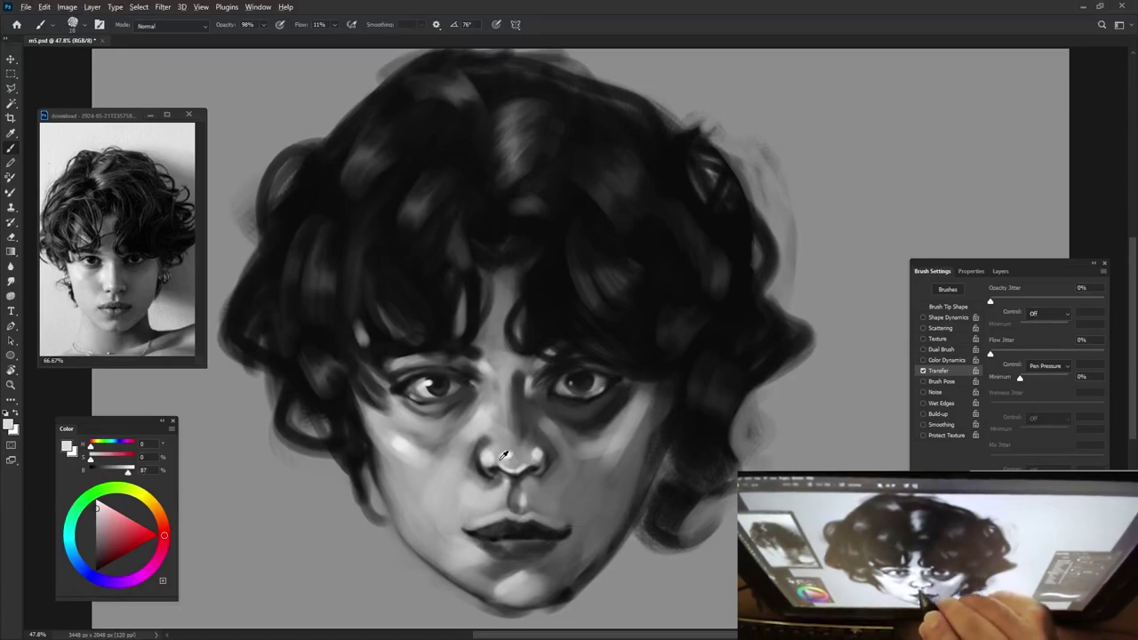
alt+click(504, 548)
alt+click(506, 552)
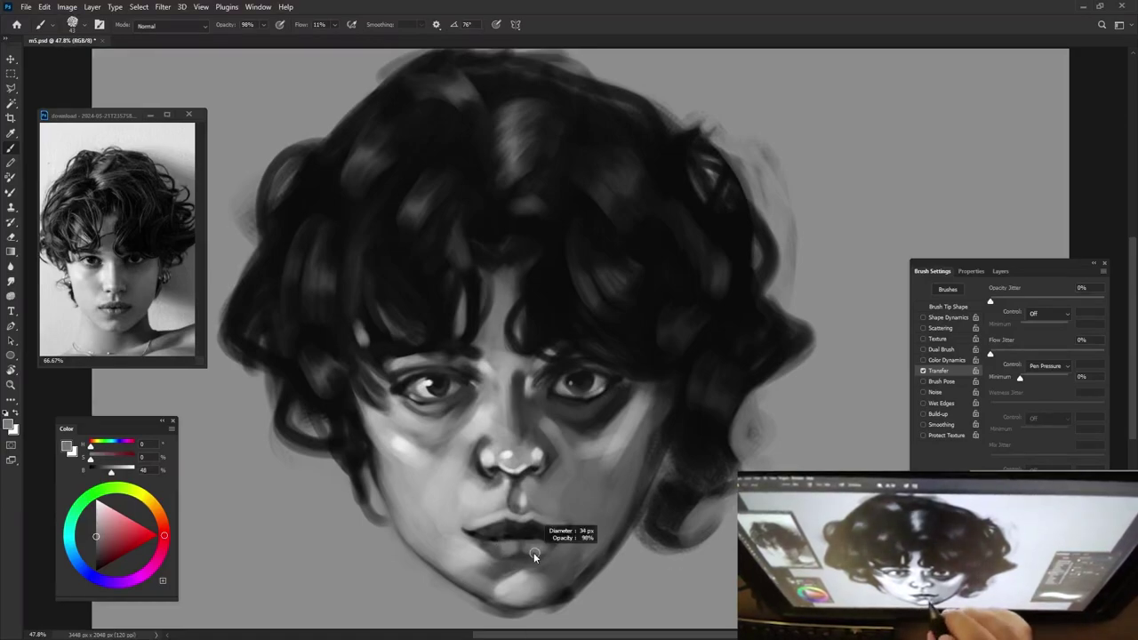
alt+click(526, 548)
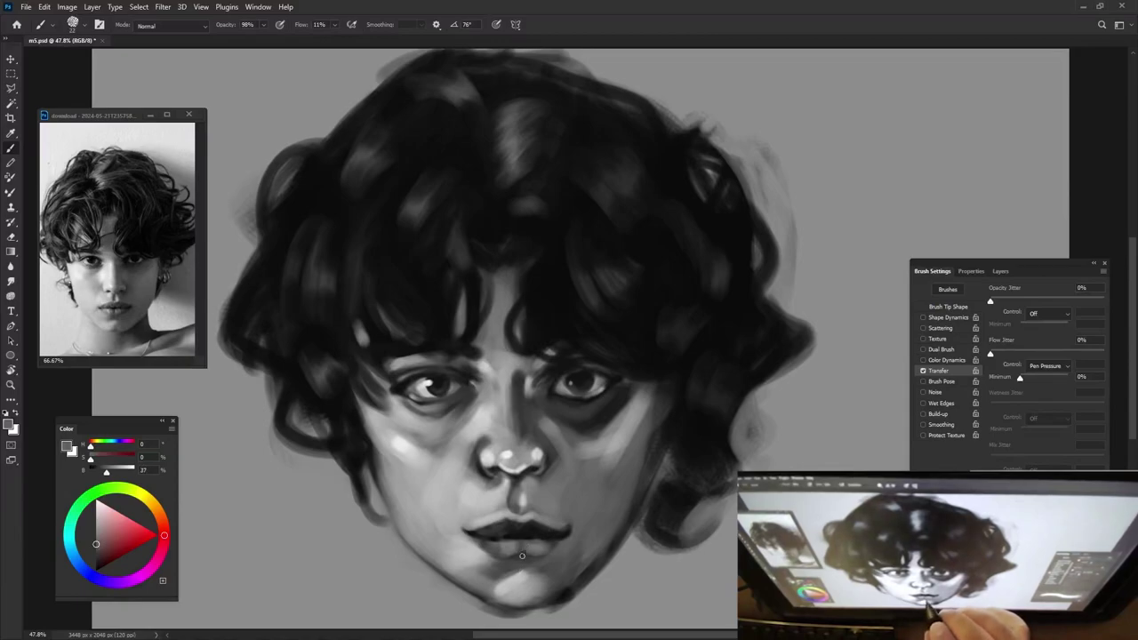
Darken the chin just under the lower lip and brighten the lower chin.
alt+click(528, 533)
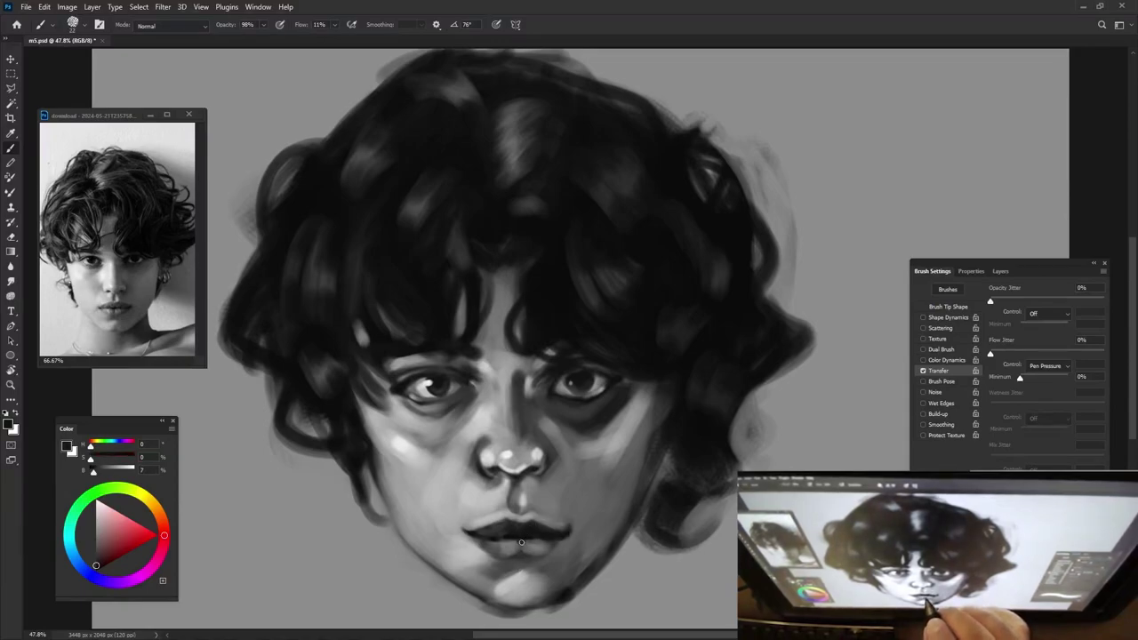
alt+click(530, 543)
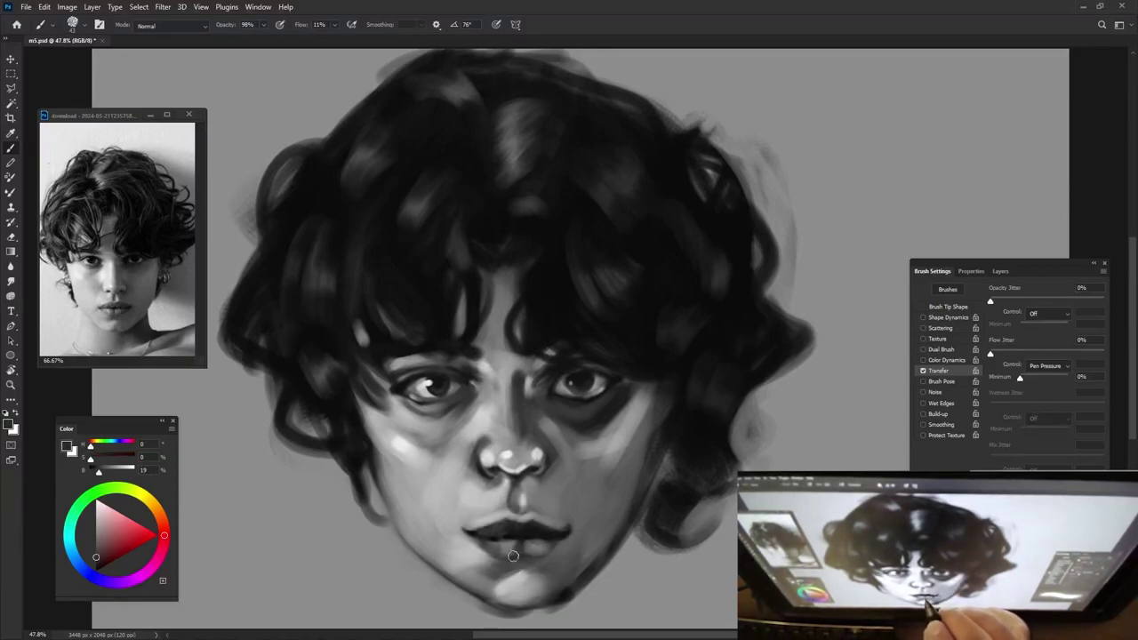
alt+click(512, 552)
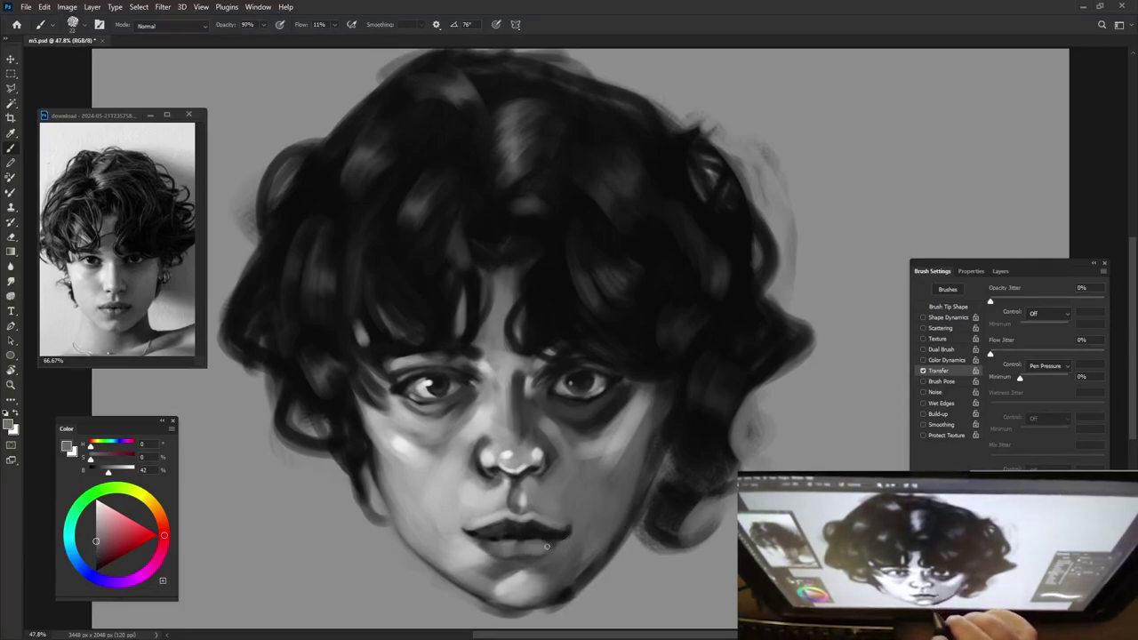
alt+click(494, 571)
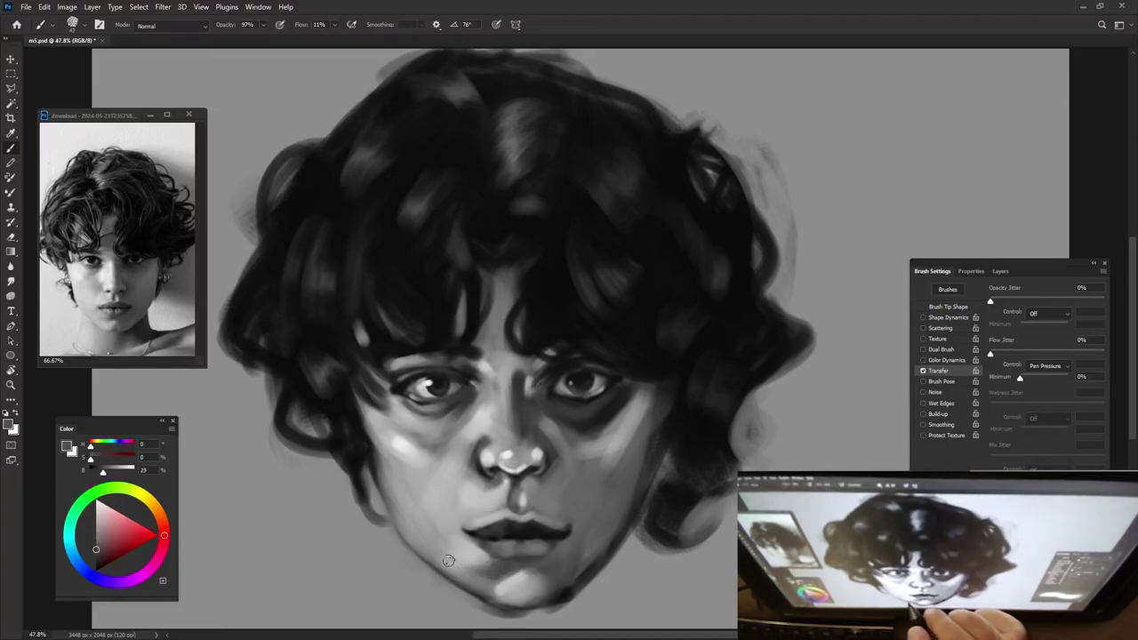
mouse_move(507, 568)
mouse_down()
mouse_move(463, 582)
mouse_move(548, 580)
mouse_up()
alt+click(522, 570)
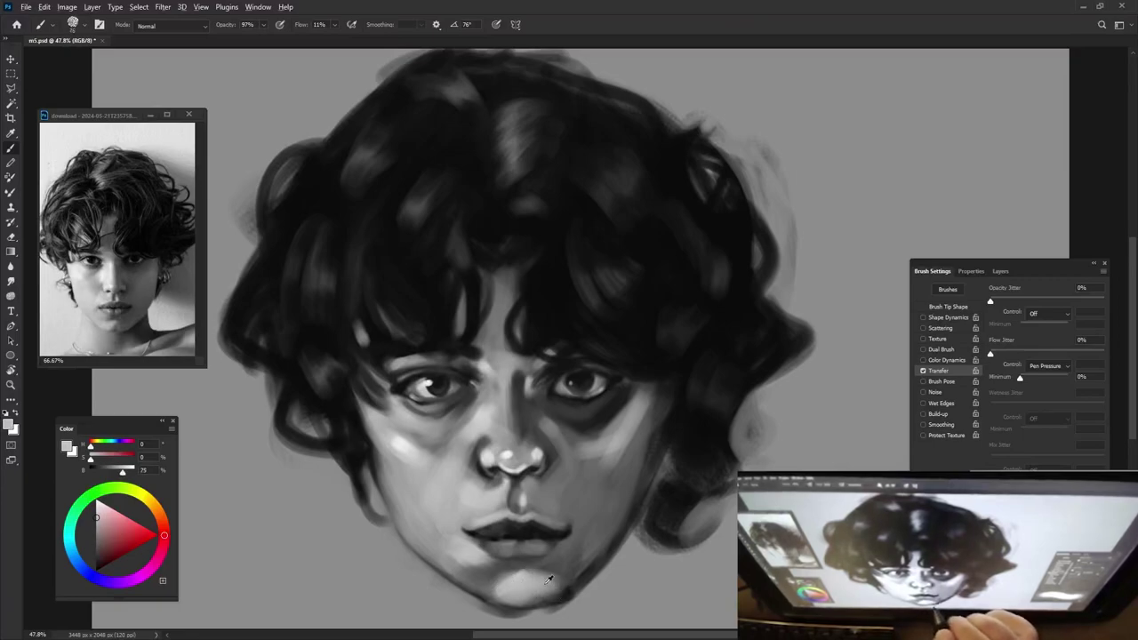
Shade the right side of the chin and enlarge the brush to about 97 px.
alt+click(507, 589)
drag(578, 541, 577, 556)
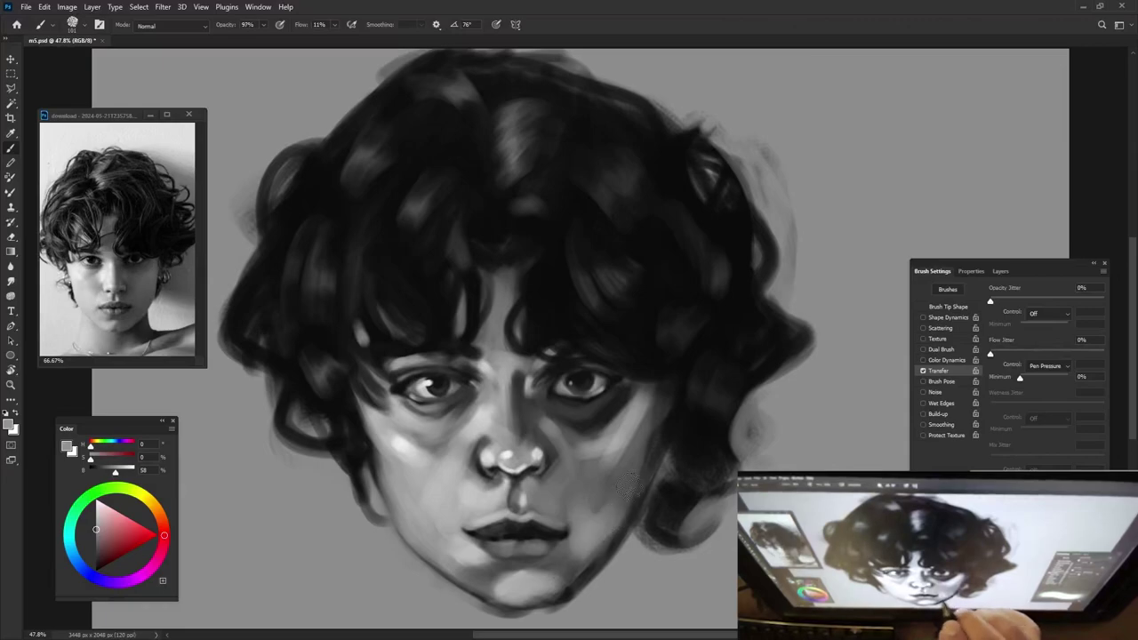
drag(601, 510, 601, 508)
Sample skin greys beside the nose and lower the brush flow to 4%.
alt+click(576, 441)
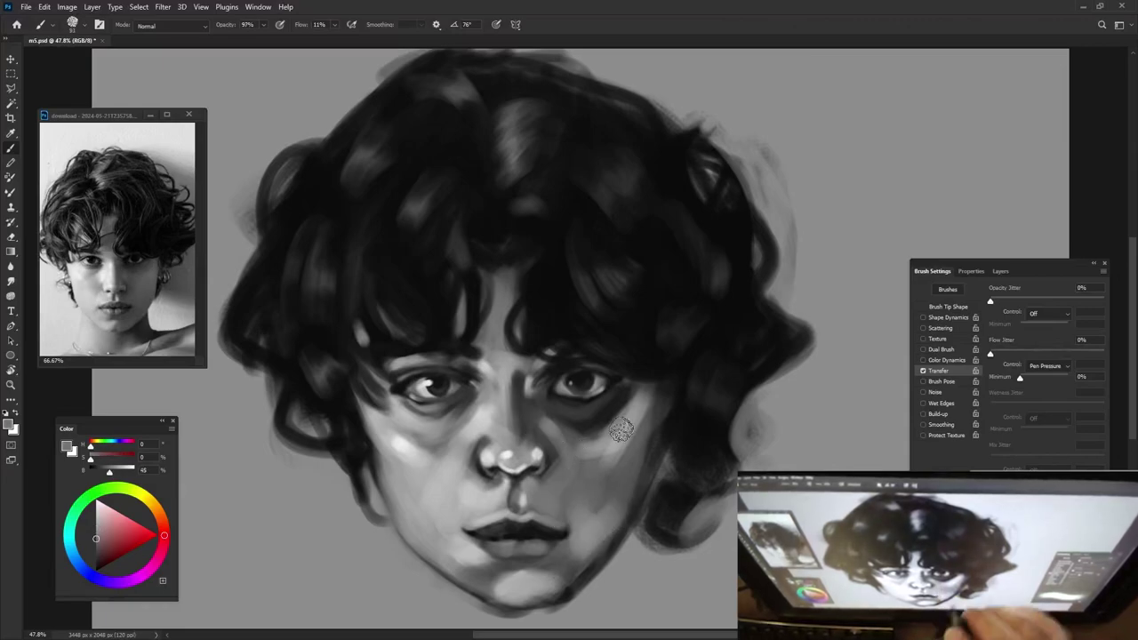
alt+click(608, 449)
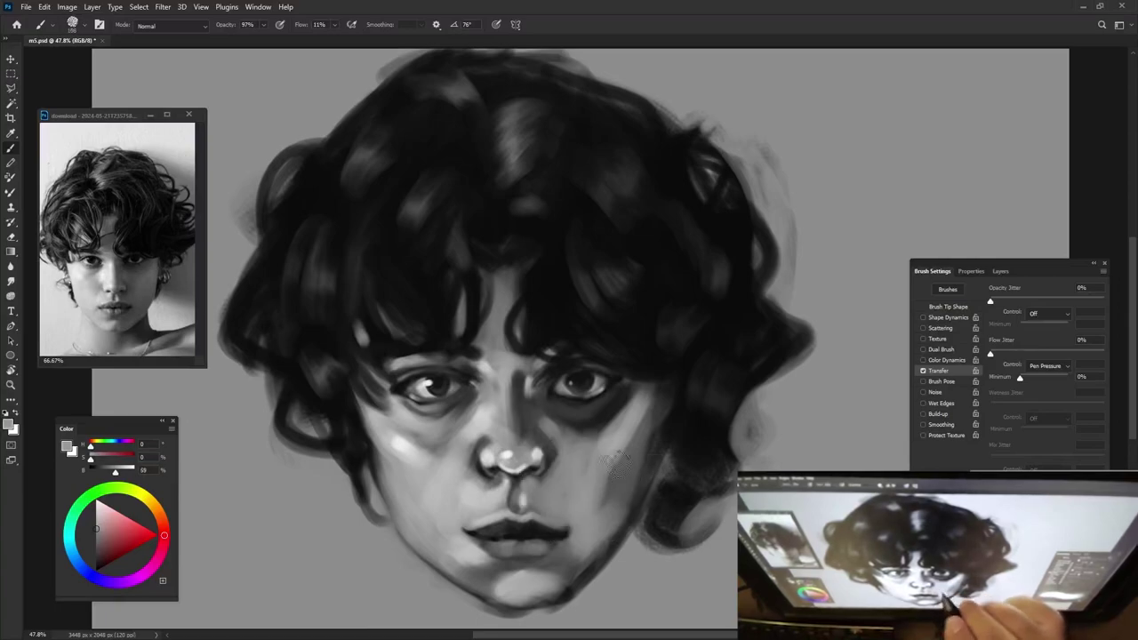
alt+click(587, 517)
alt+click(602, 436)
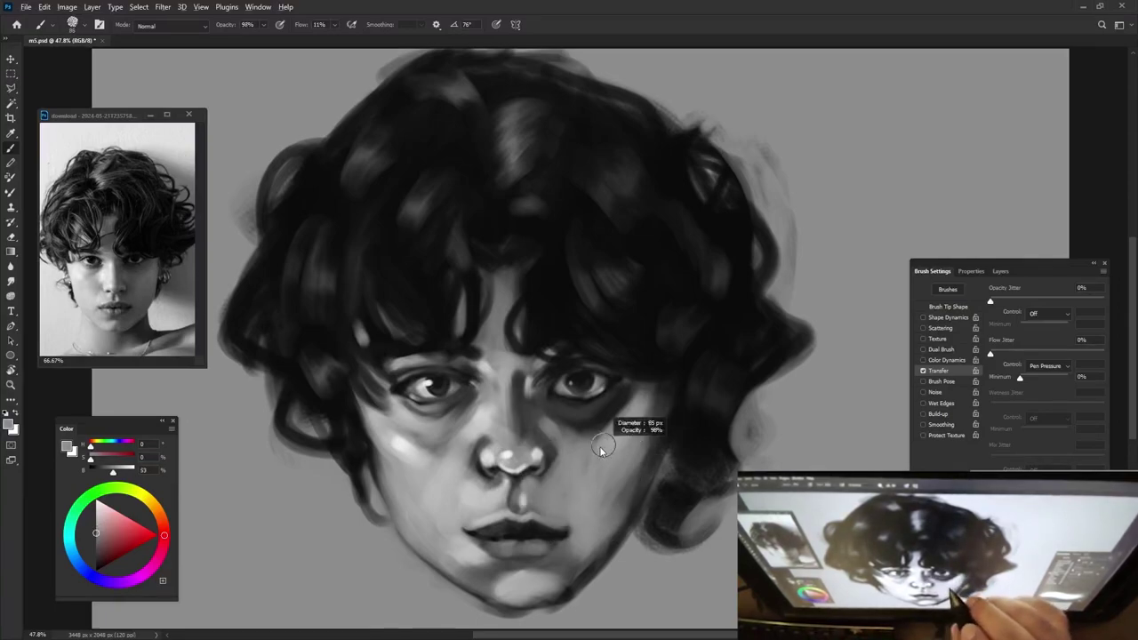
alt+click(589, 427)
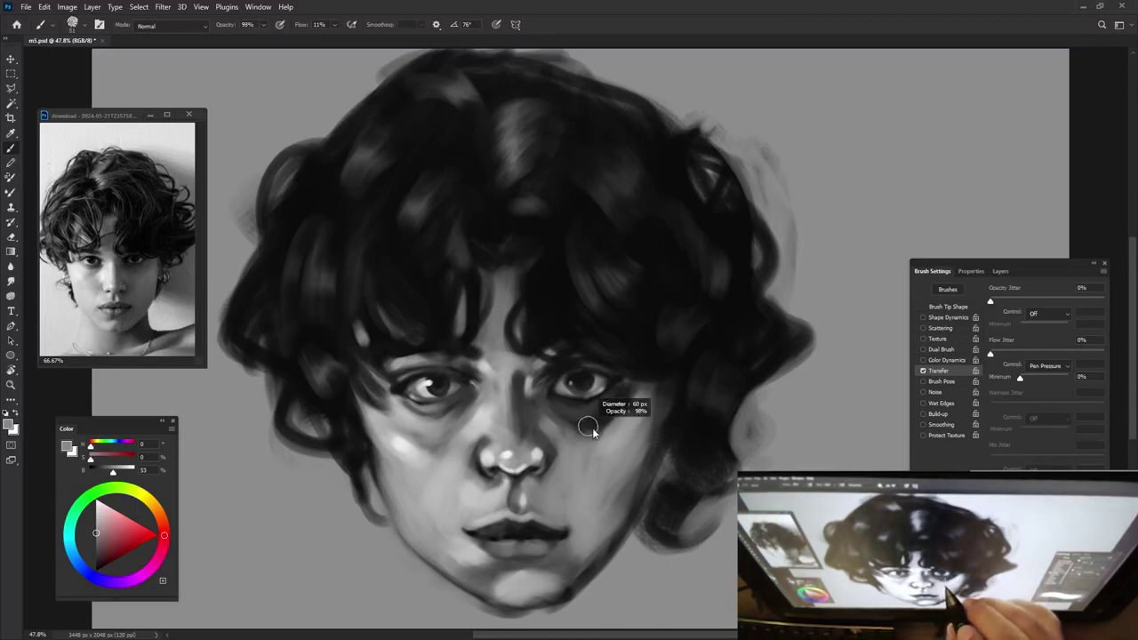
key(shift+0)
key(shift+4)
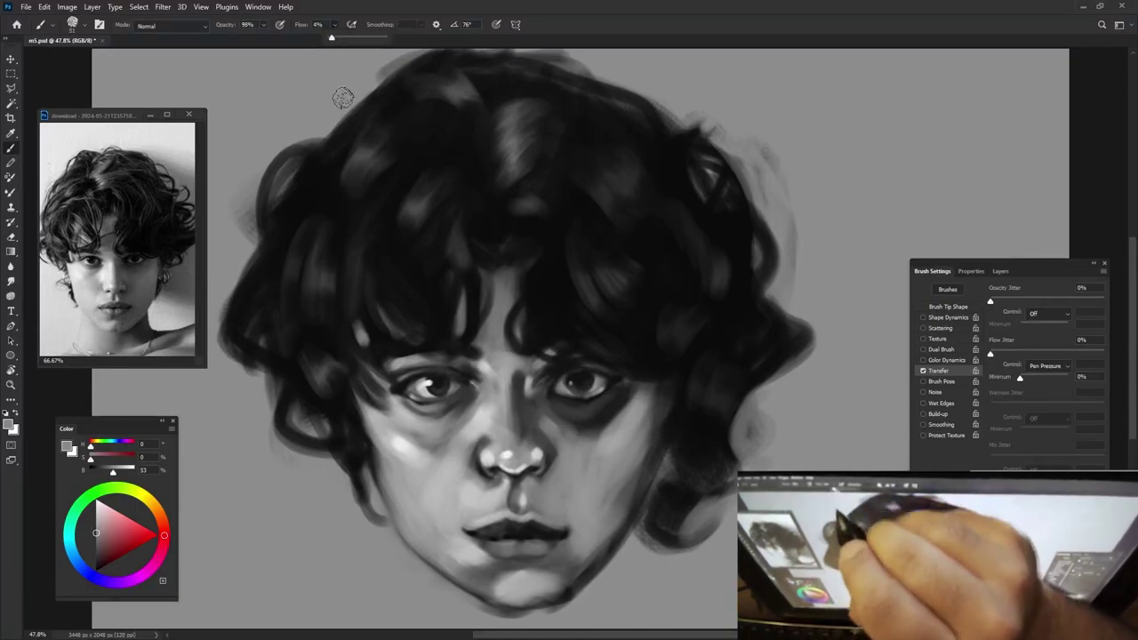
Enlarge the brush and lighten the dark shadow under the left eye.
drag(589, 416, 609, 402)
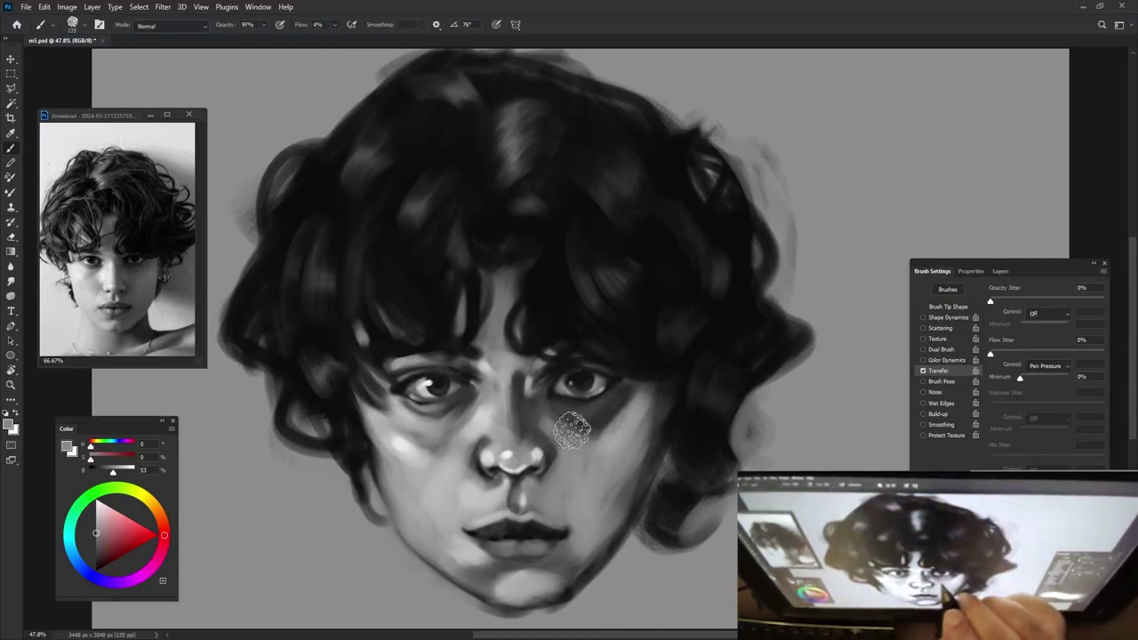
alt+click(594, 480)
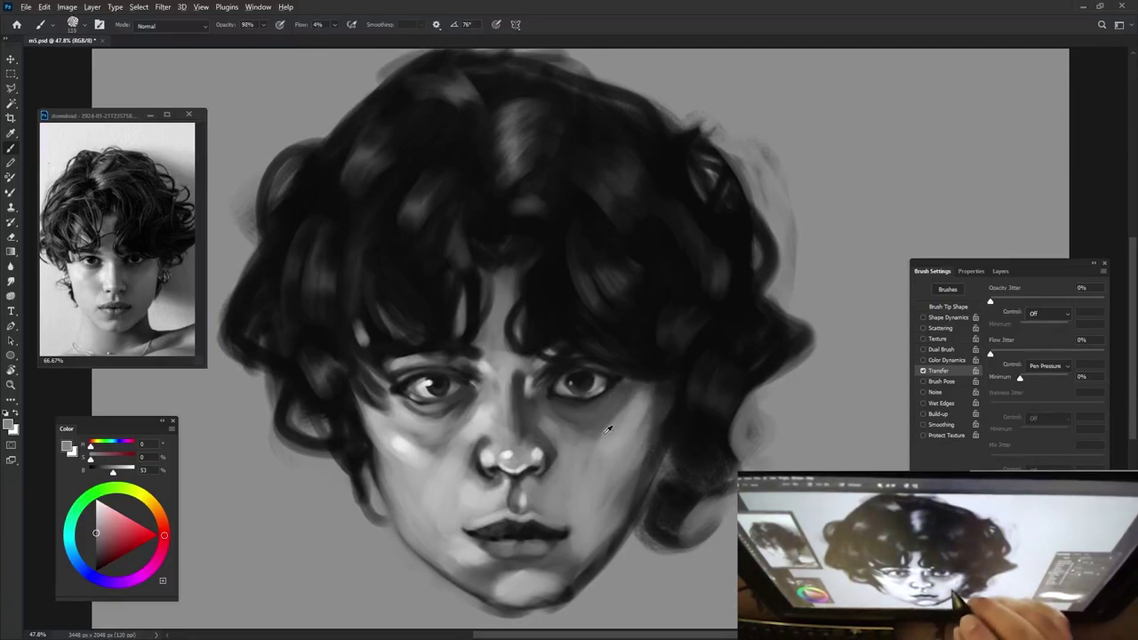
alt+click(401, 431)
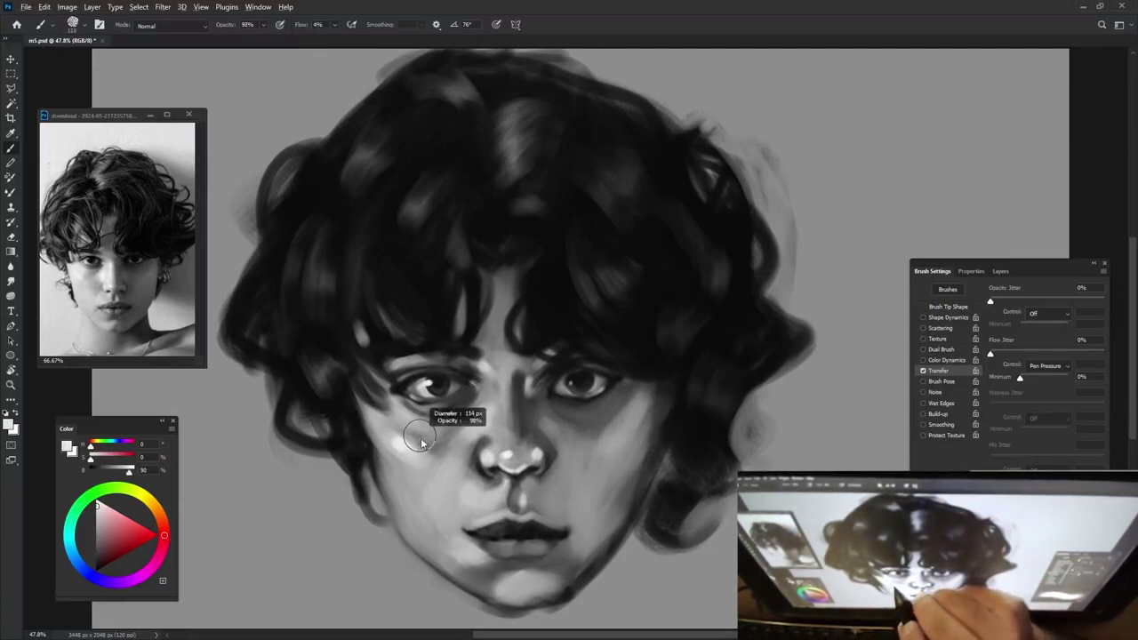
mouse_move(404, 417)
mouse_down()
mouse_move(462, 400)
mouse_move(413, 439)
mouse_up()
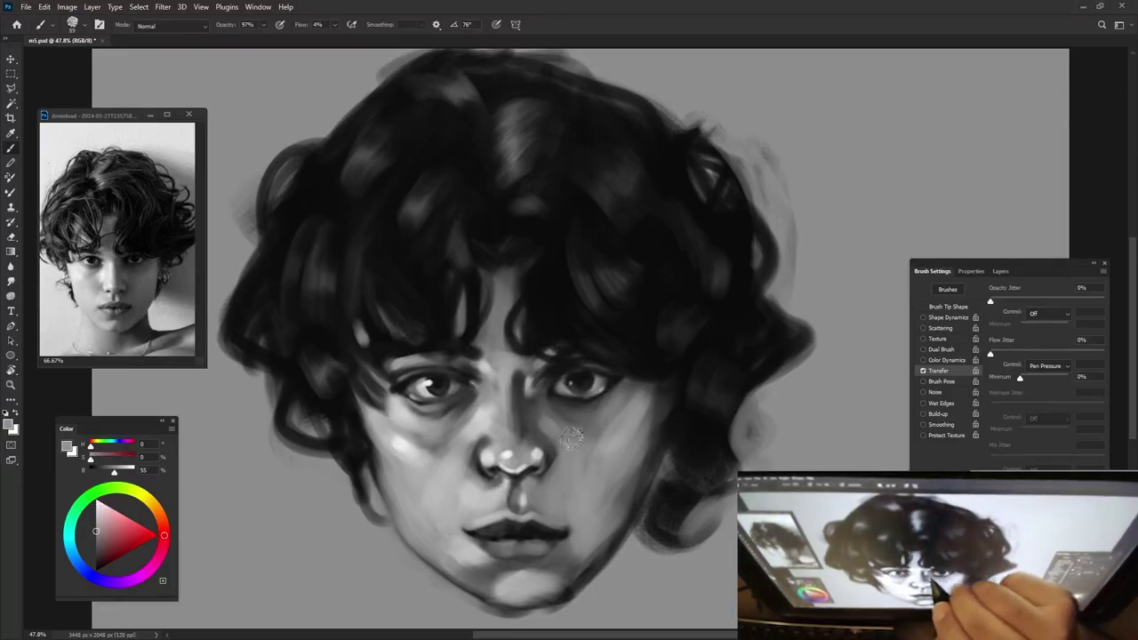
Paint light grey highlights onto the right and left cheeks.
alt+click(613, 440)
alt+click(493, 460)
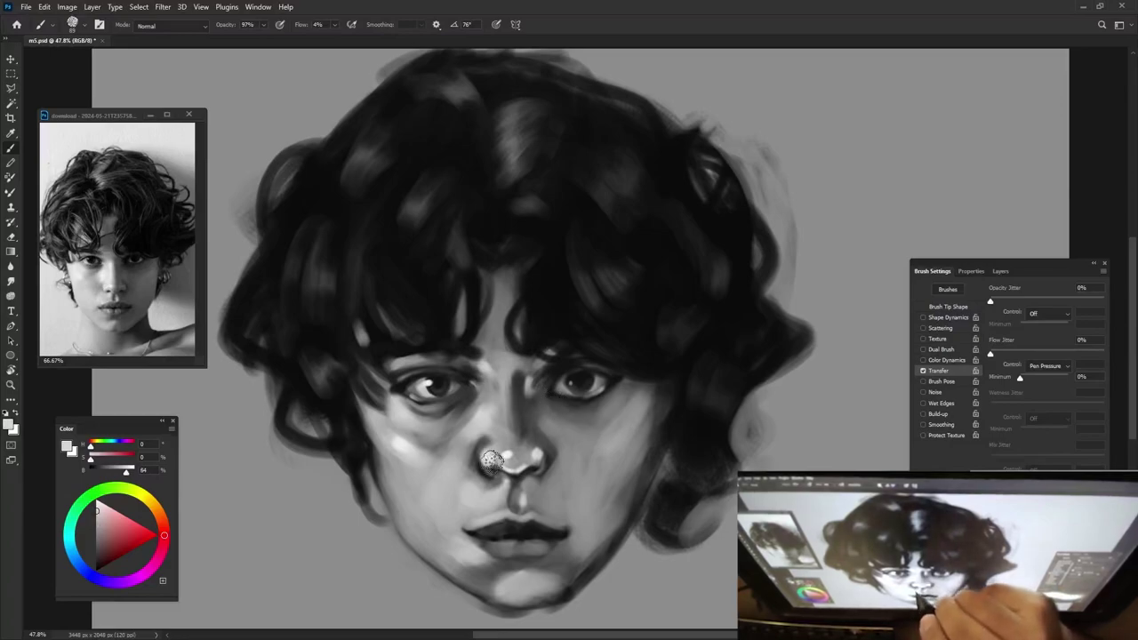
drag(592, 452, 597, 469)
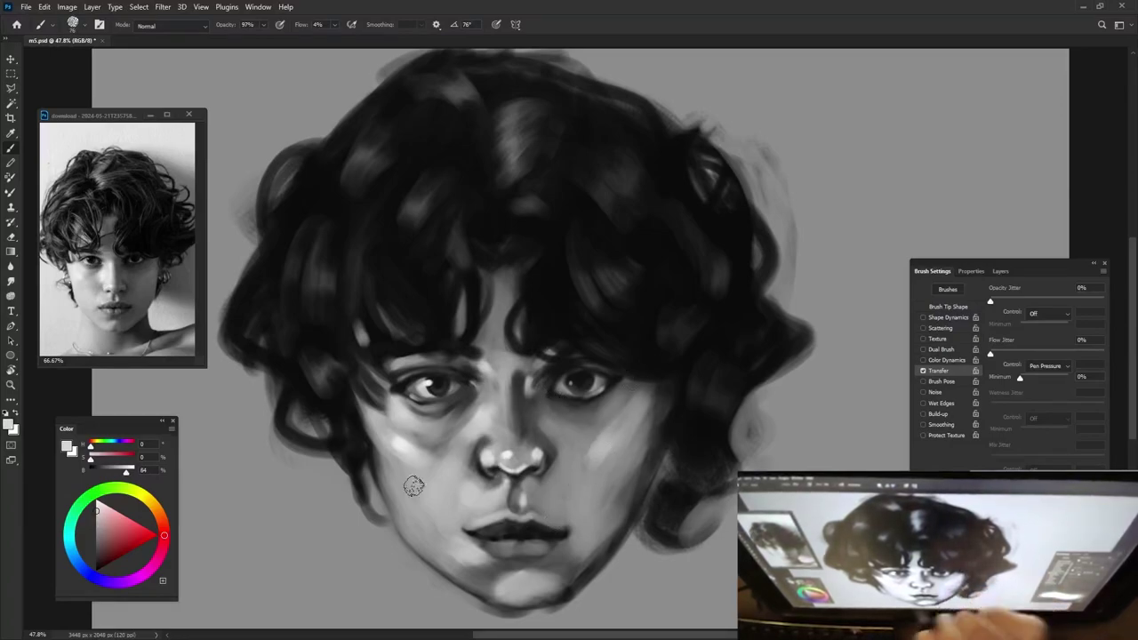
drag(409, 458, 435, 484)
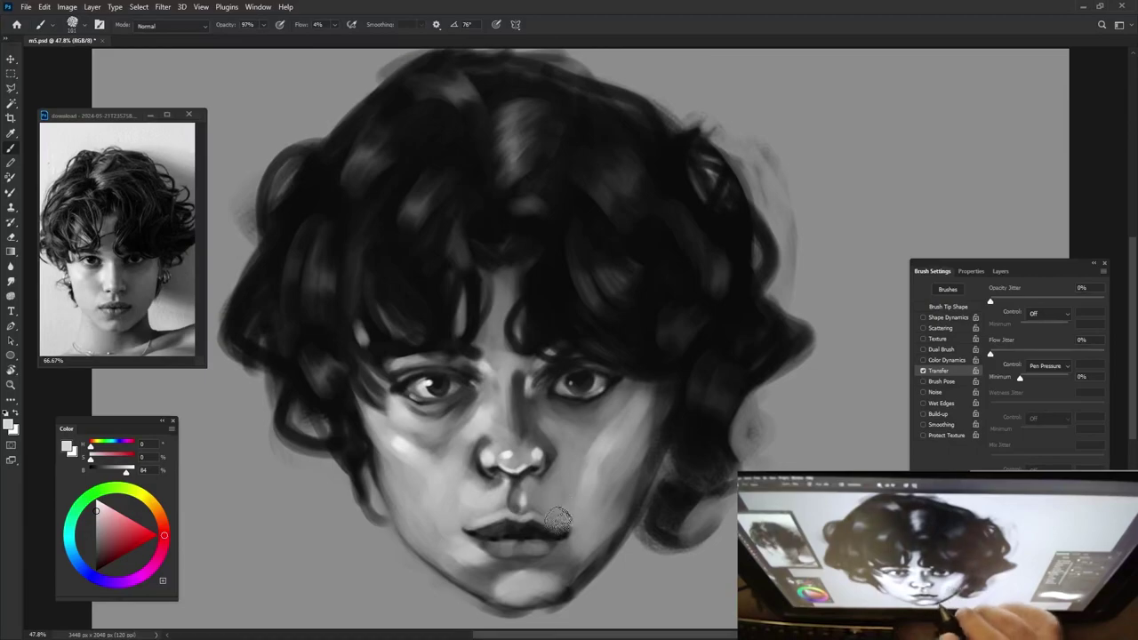
drag(578, 511, 582, 510)
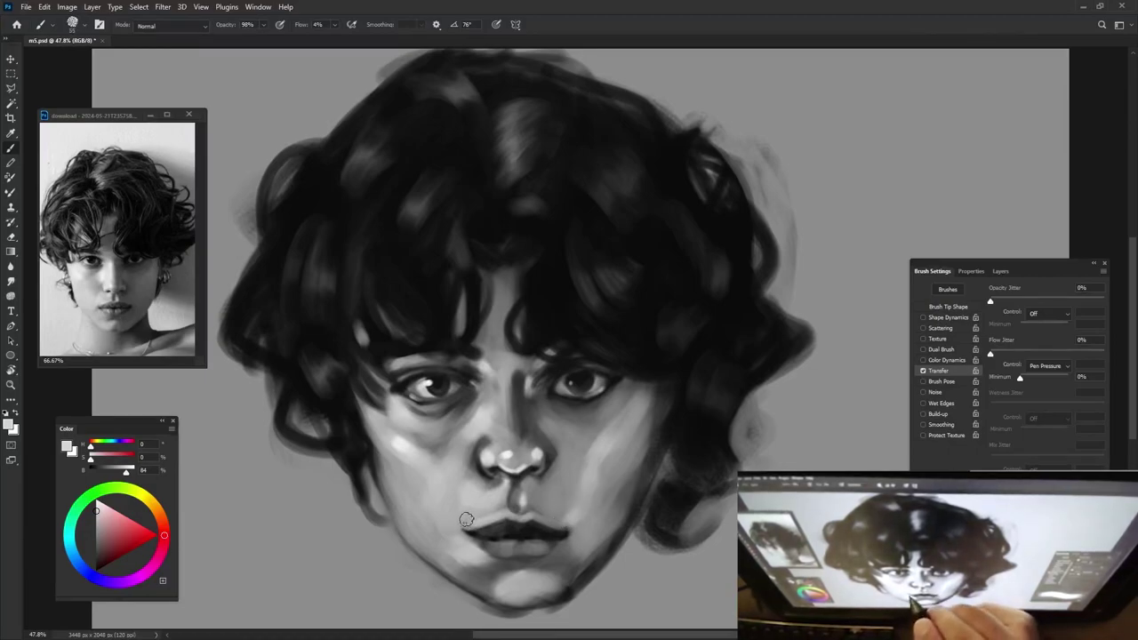
Sample chin and jaw greys with the brush enlarged to about 106 px.
click(500, 503)
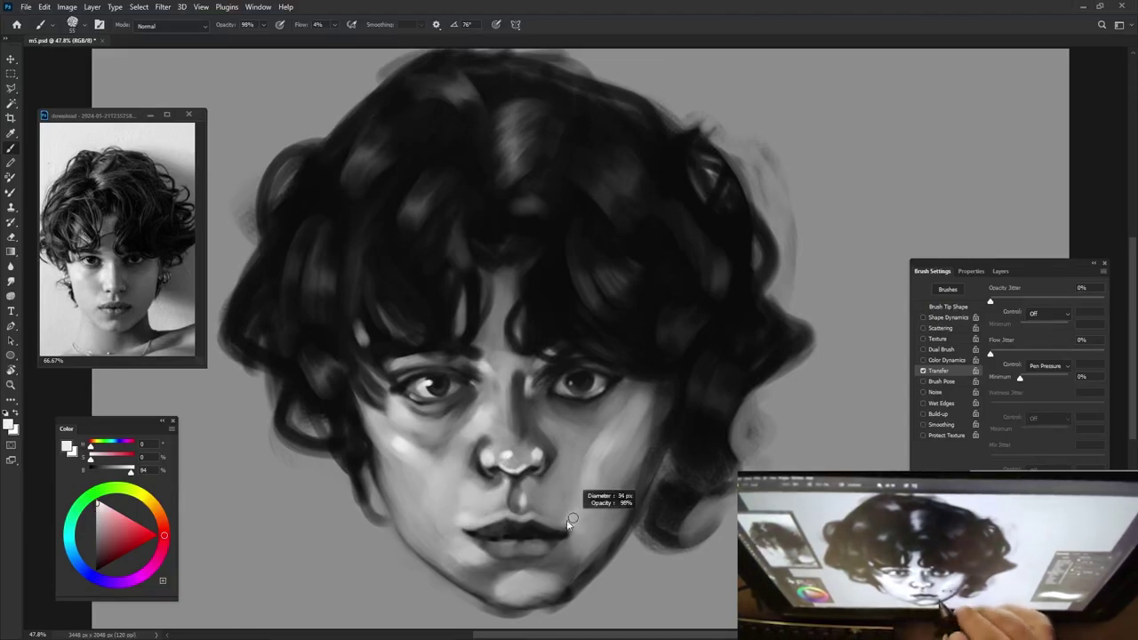
alt+click(508, 584)
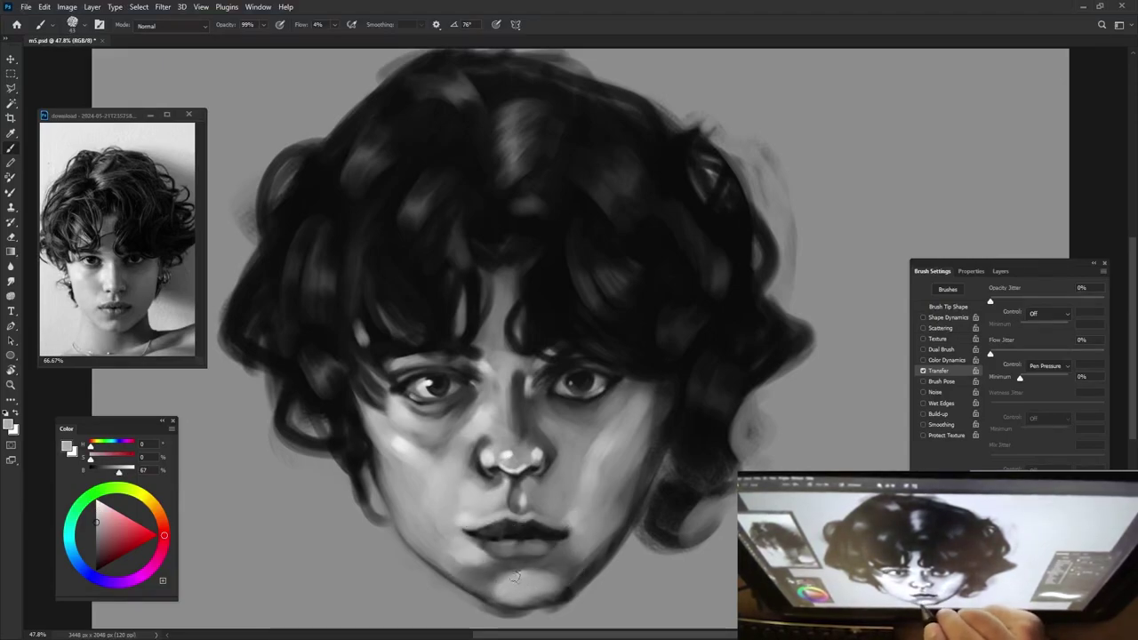
drag(508, 584, 505, 586)
alt+click(505, 582)
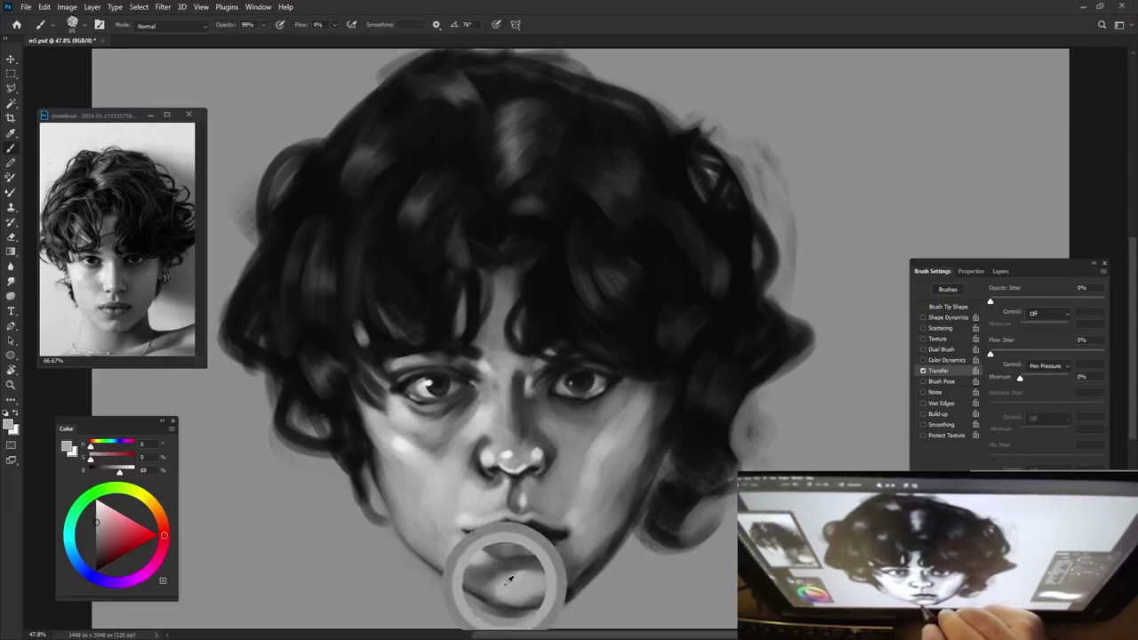
alt+click(480, 558)
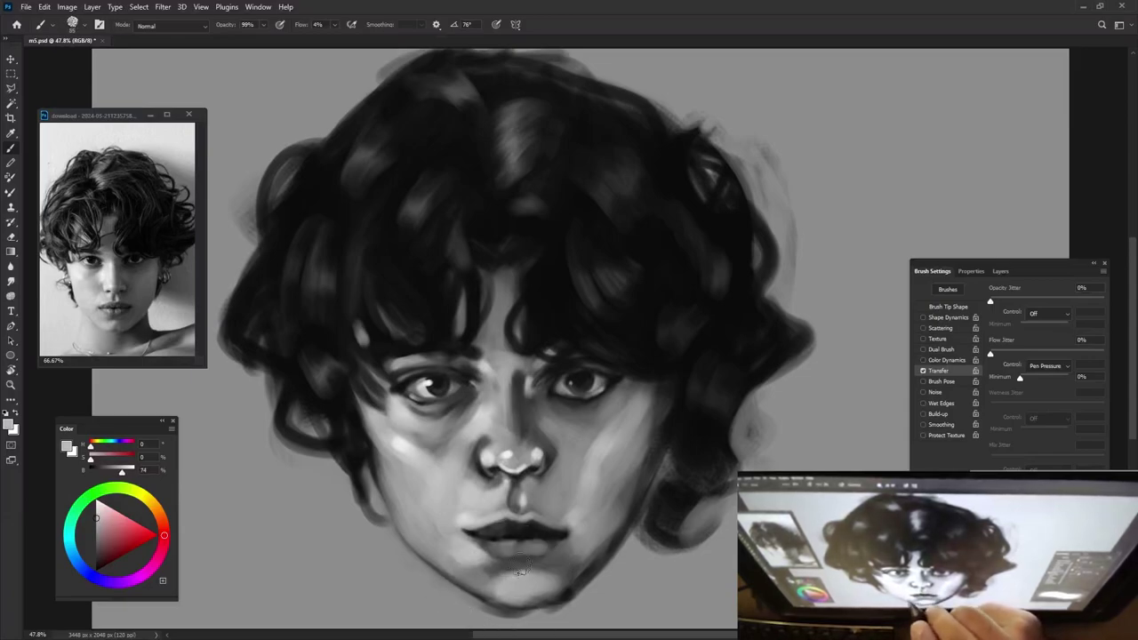
alt+click(569, 560)
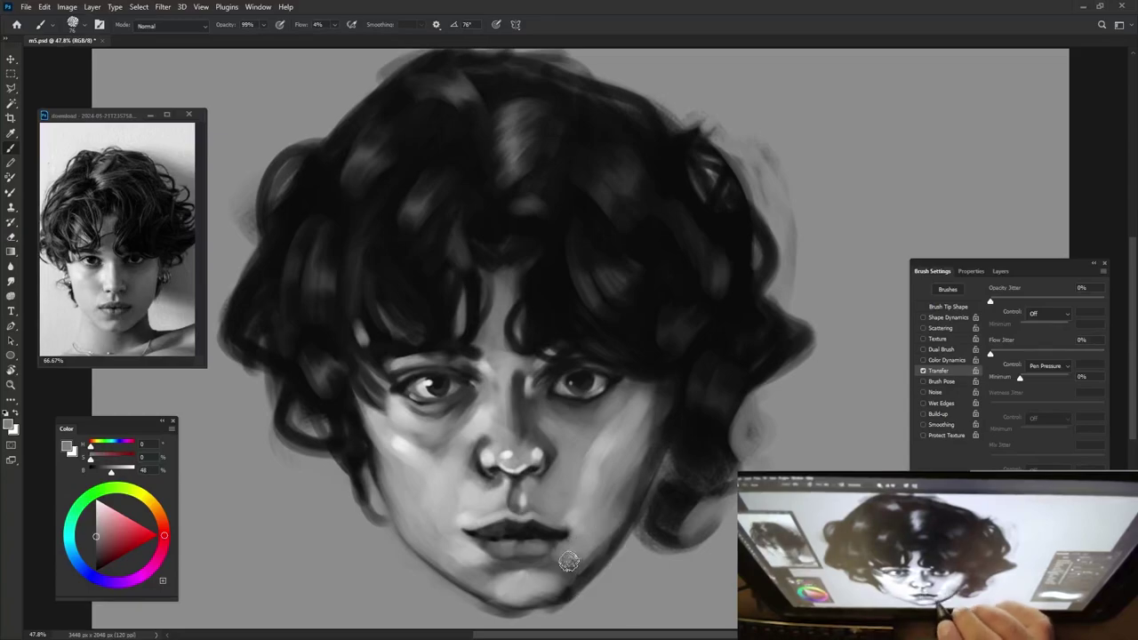
alt+click(520, 579)
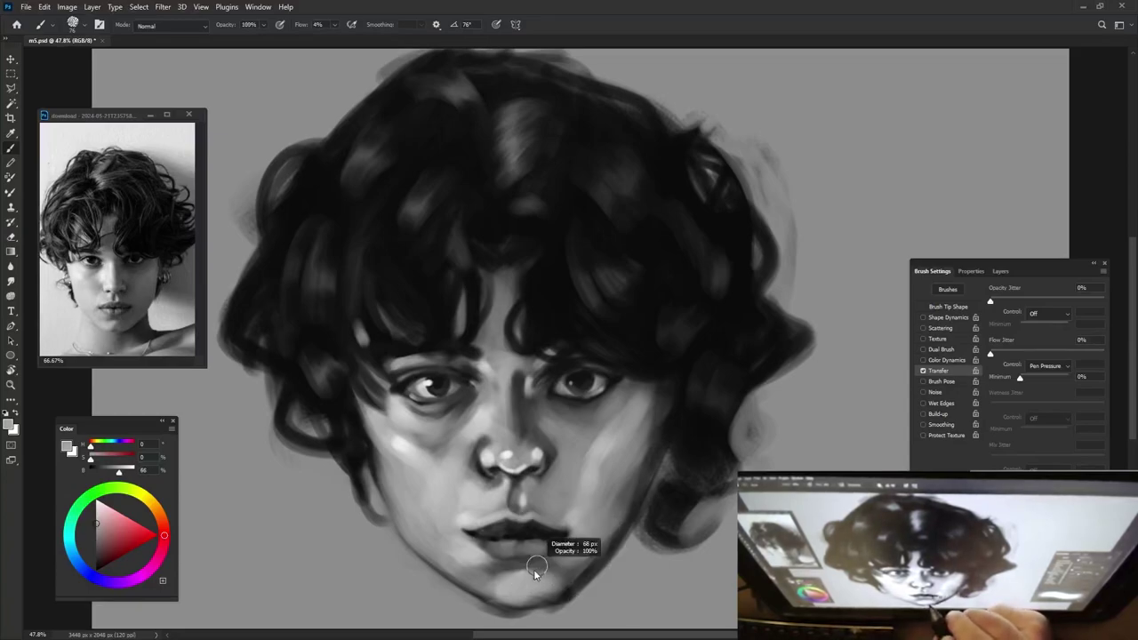
Swap to near-white and sample lip, chin and jaw tones to round the chin.
alt+click(529, 534)
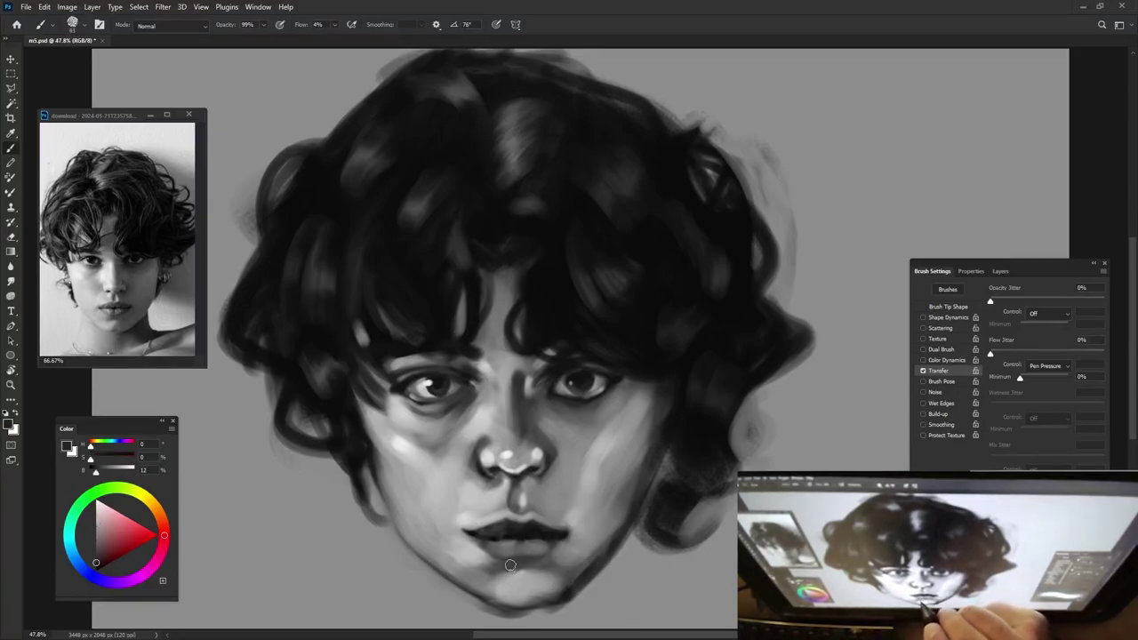
alt+click(544, 562)
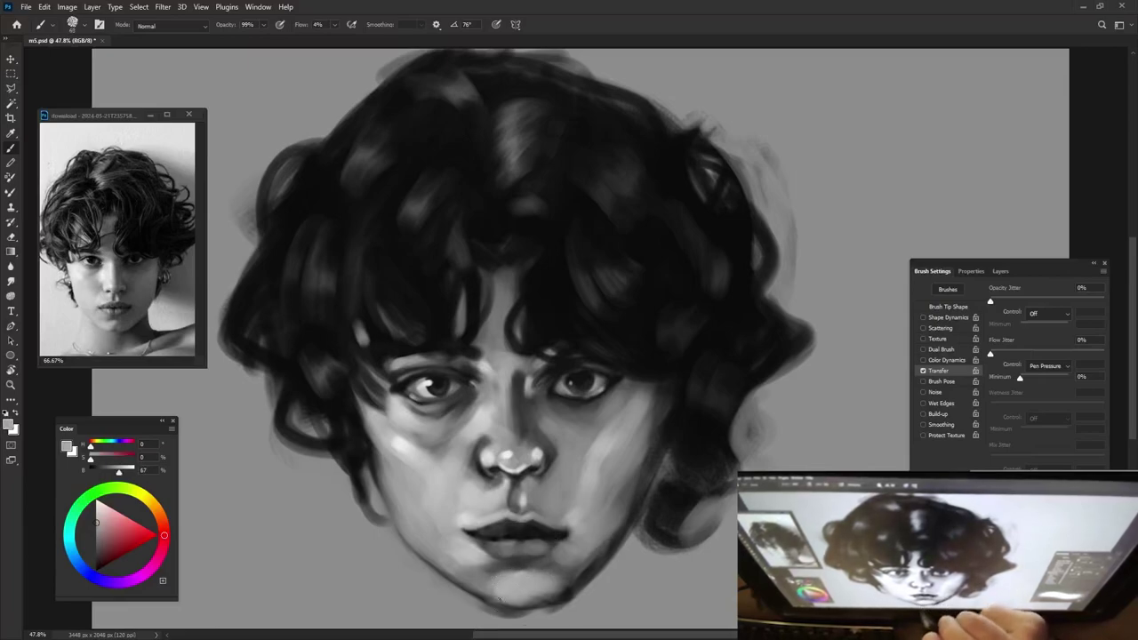
key(x)
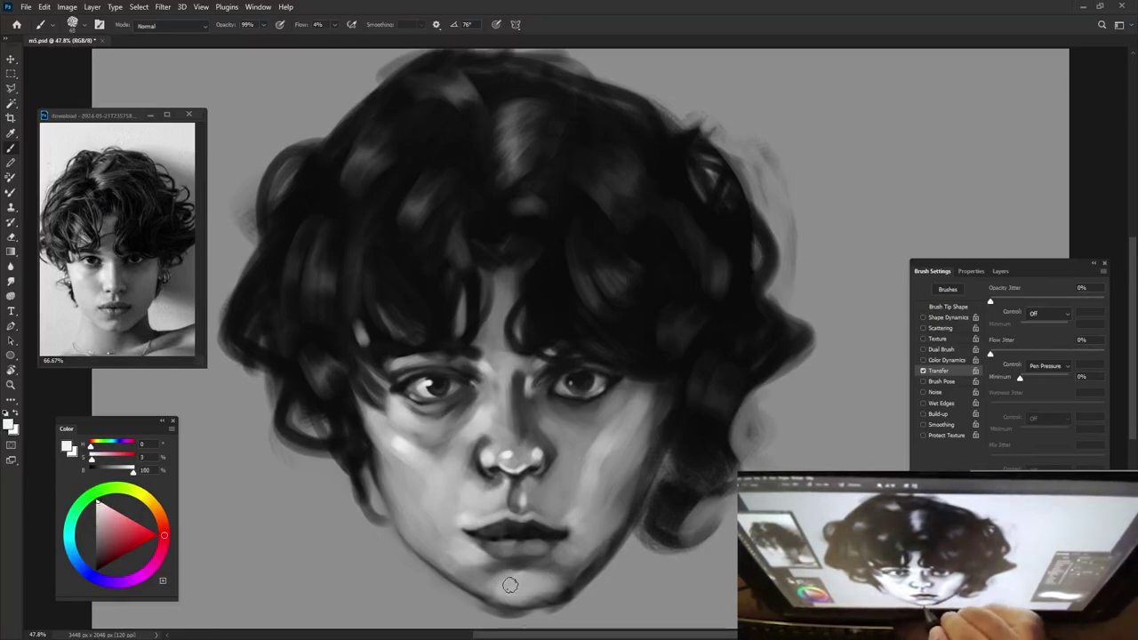
alt+click(550, 562)
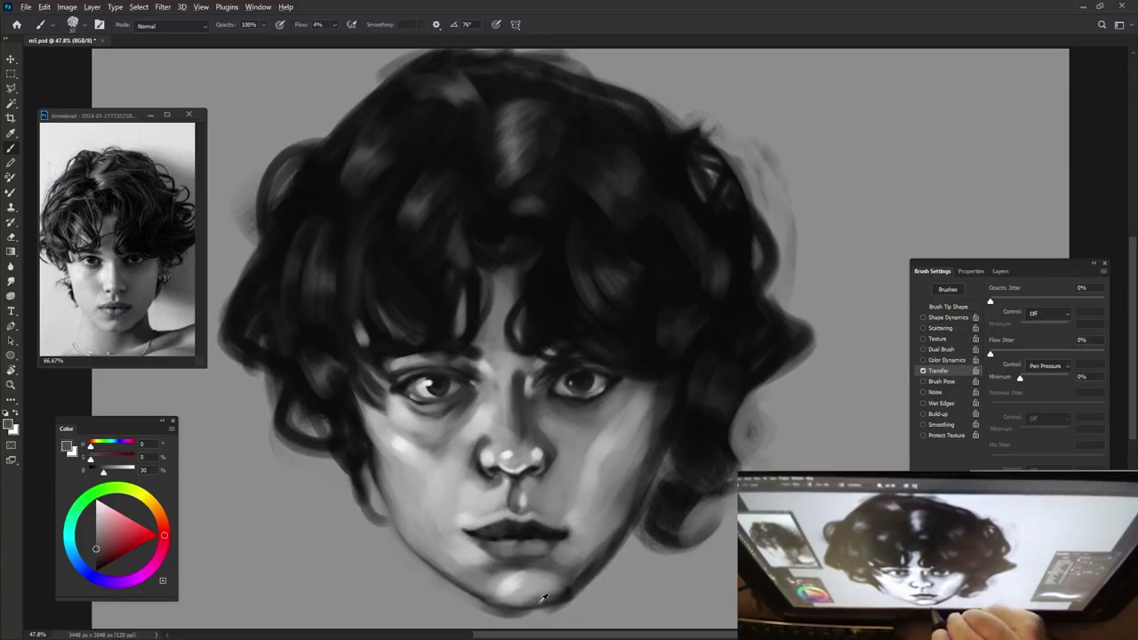
alt+click(538, 587)
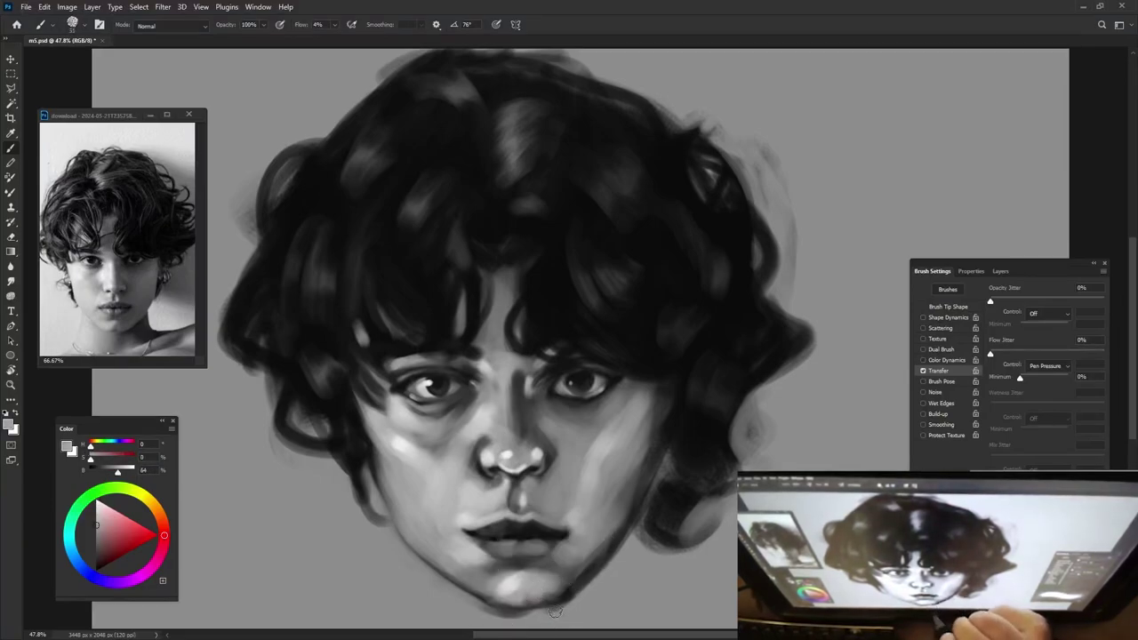
alt+click(559, 613)
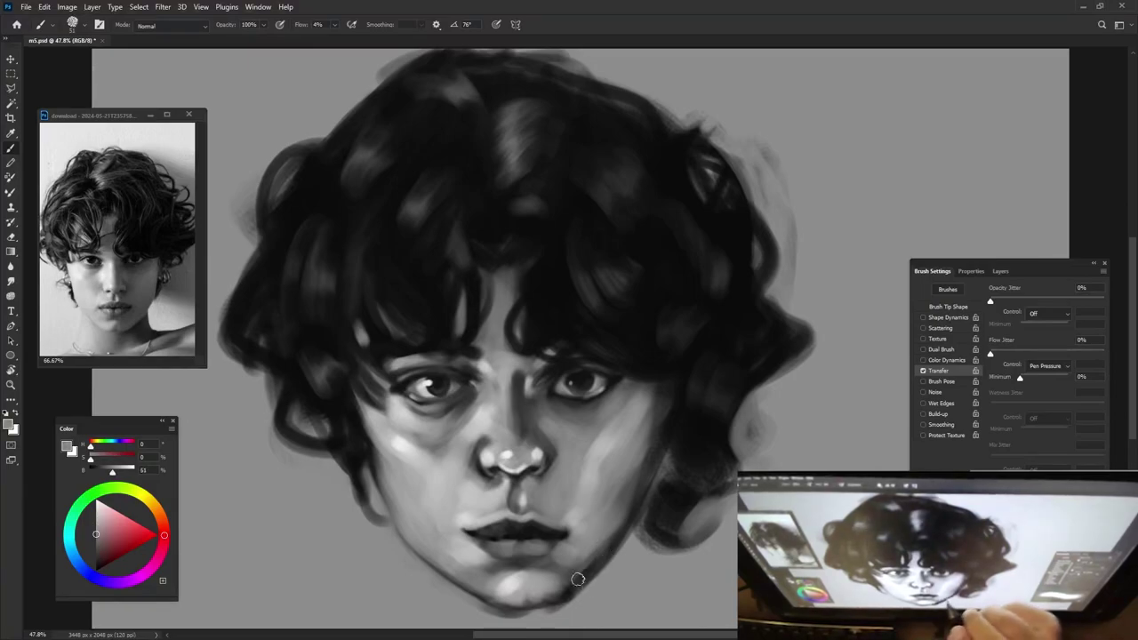
Sweep a light stroke up the right jaw and cheek, then blend them faintly at about 47 px.
mouse_move(578, 583)
mouse_down()
mouse_move(627, 515)
mouse_move(655, 409)
mouse_up()
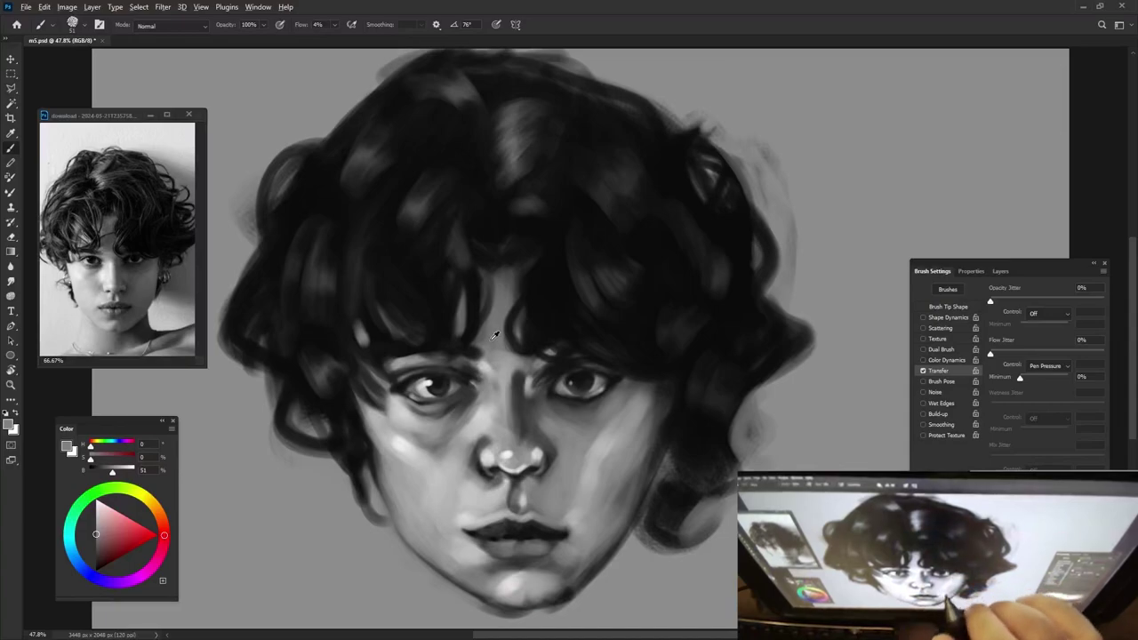
alt+click(665, 428)
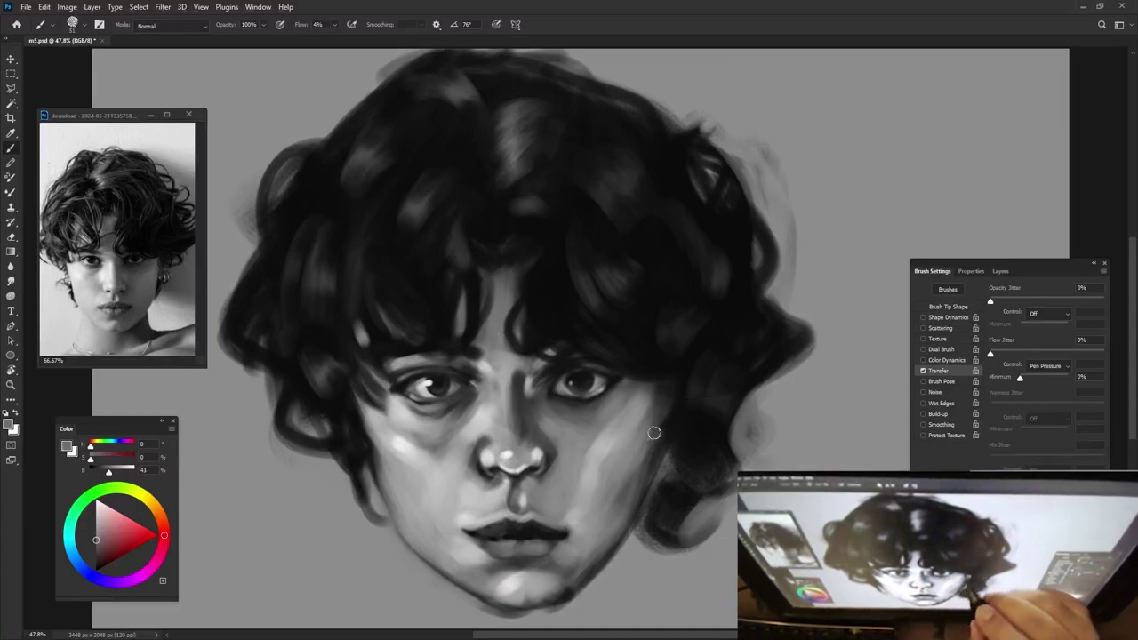
drag(665, 428, 662, 427)
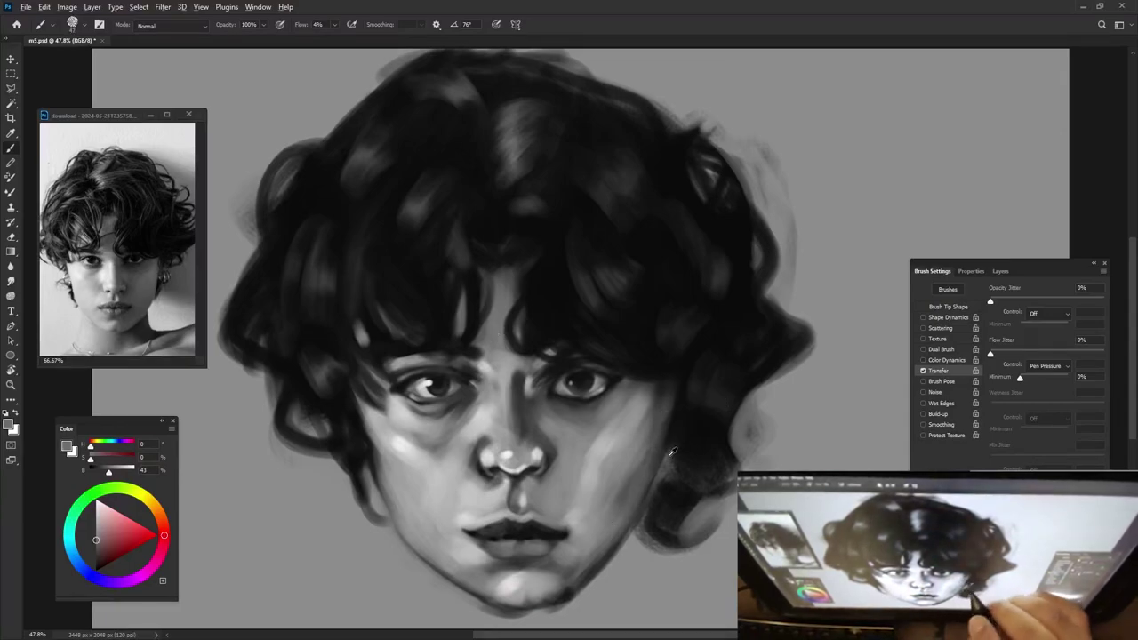
alt+click(608, 545)
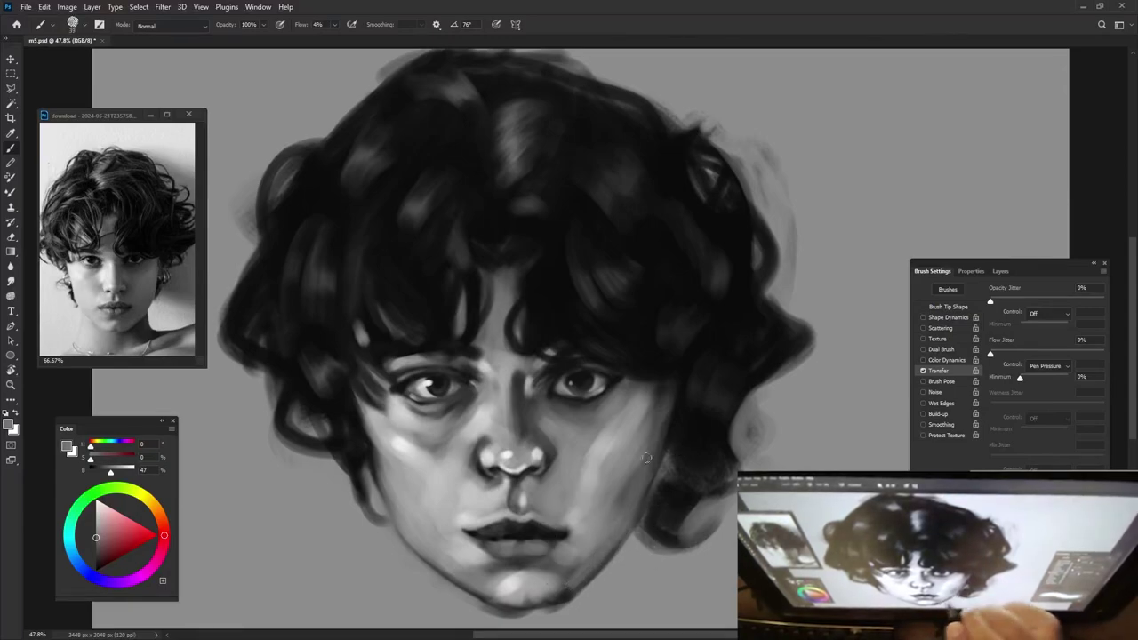
drag(635, 468, 624, 481)
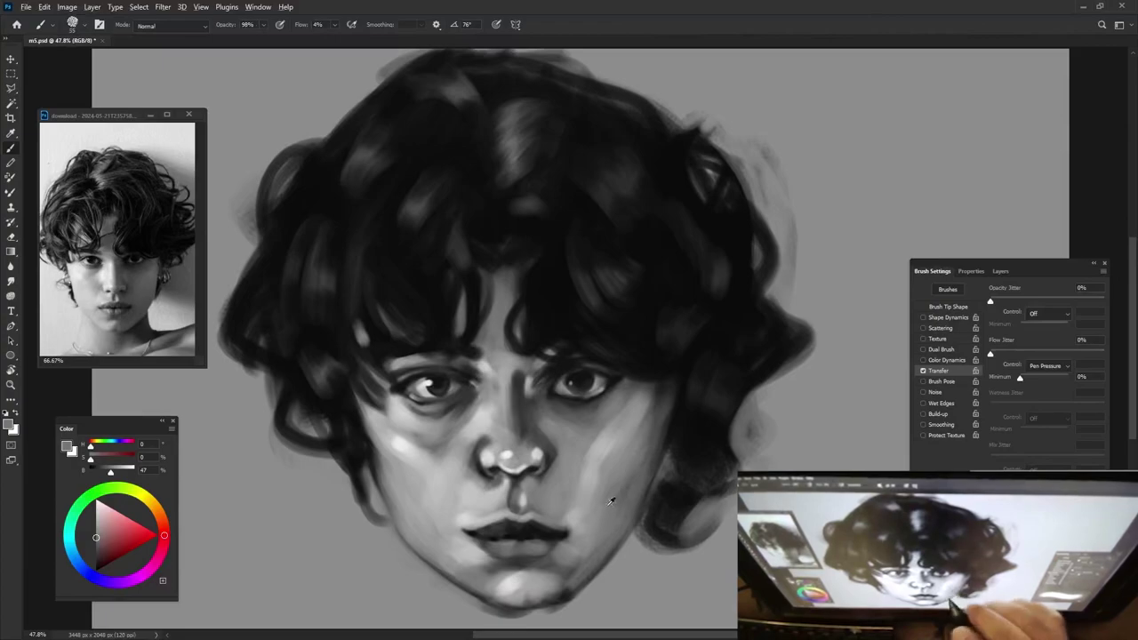
drag(559, 546, 584, 541)
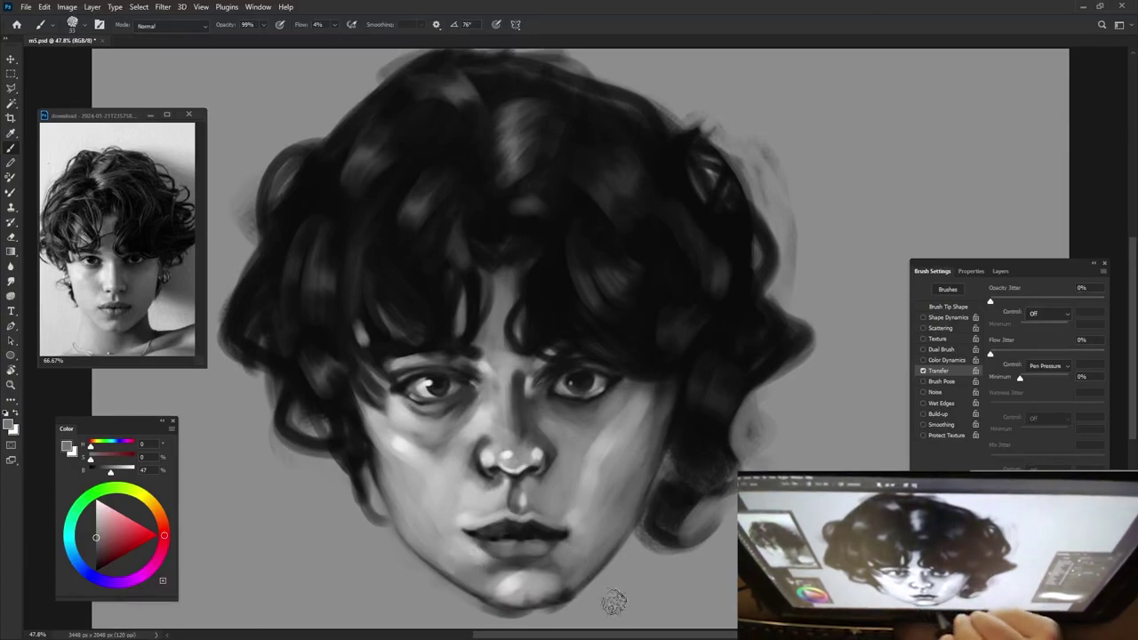